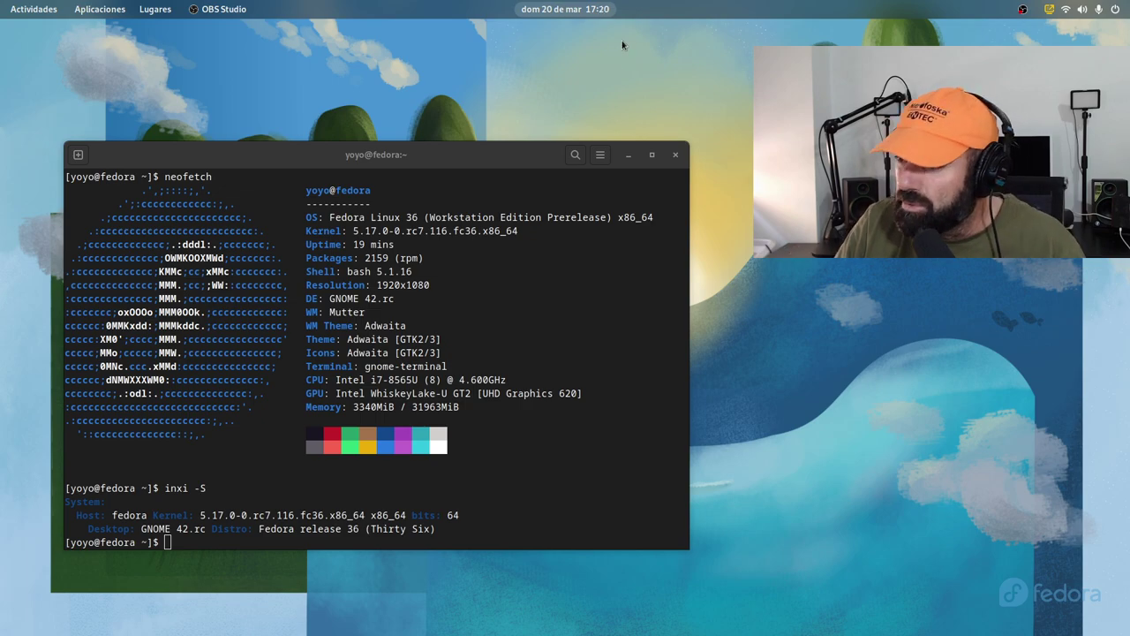
# Minimize the terminal and view the Acerca de system information in Configuración, placing its window nearer the middle of the desktop
pyautogui.click(627, 155)
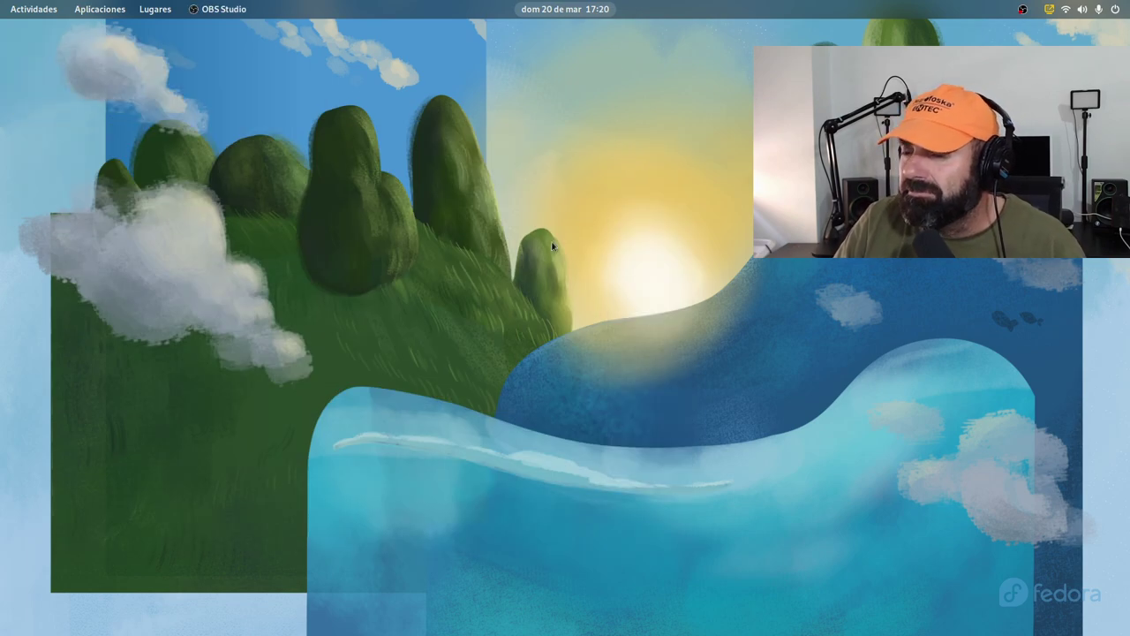
pyautogui.press('super')
pyautogui.click(502, 231)
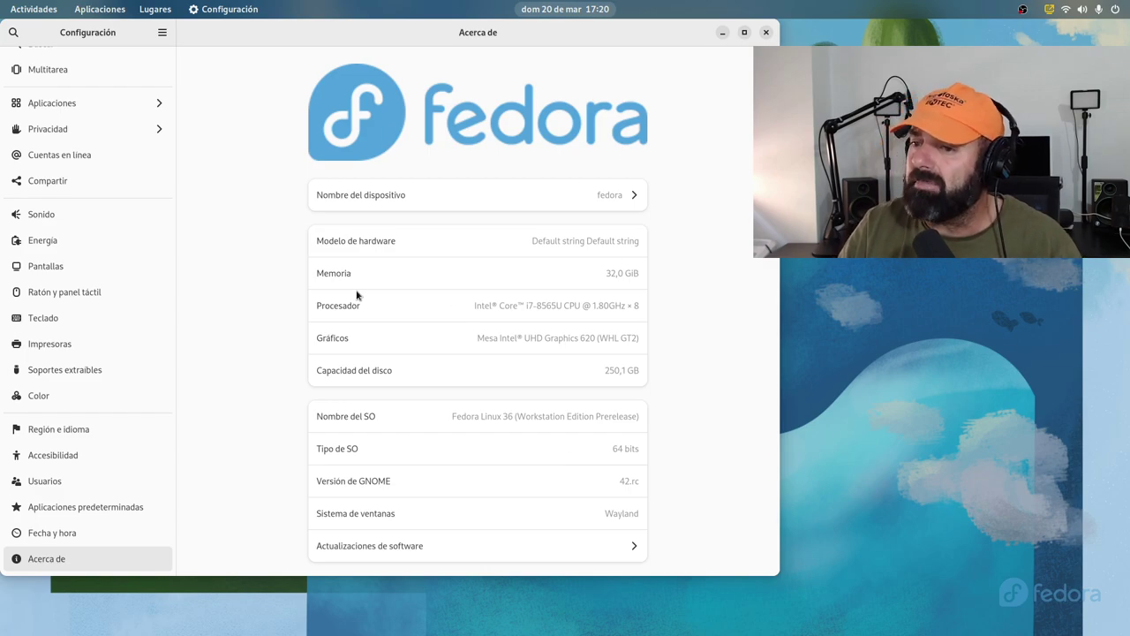
pyautogui.moveTo(437, 40); pyautogui.dragTo(523, 75)
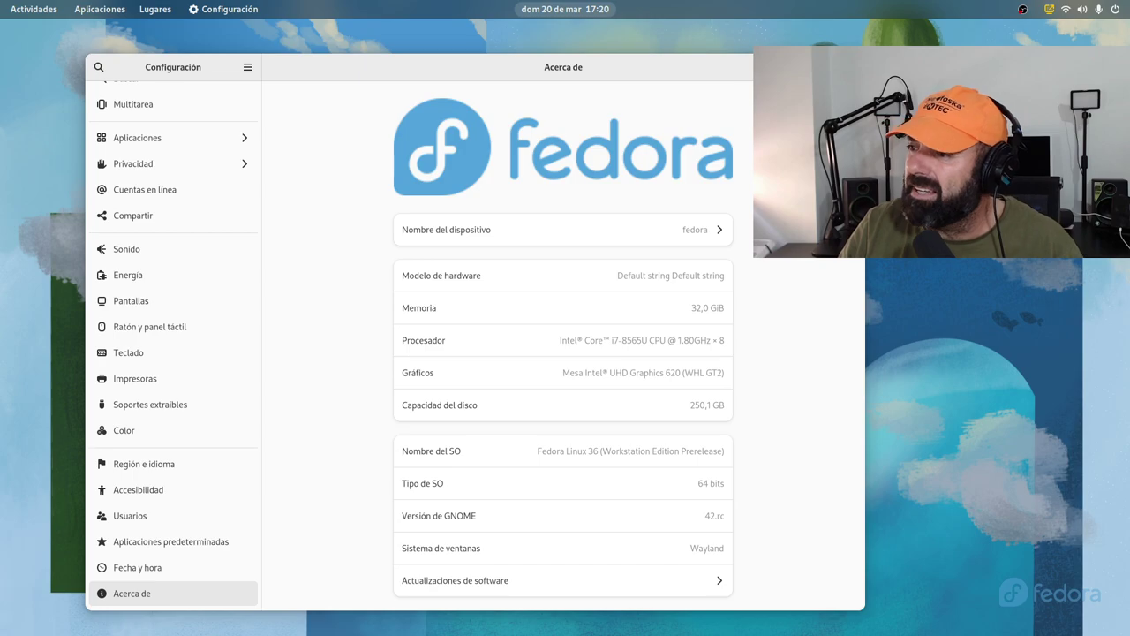
pyautogui.scroll(4, 205, 221)
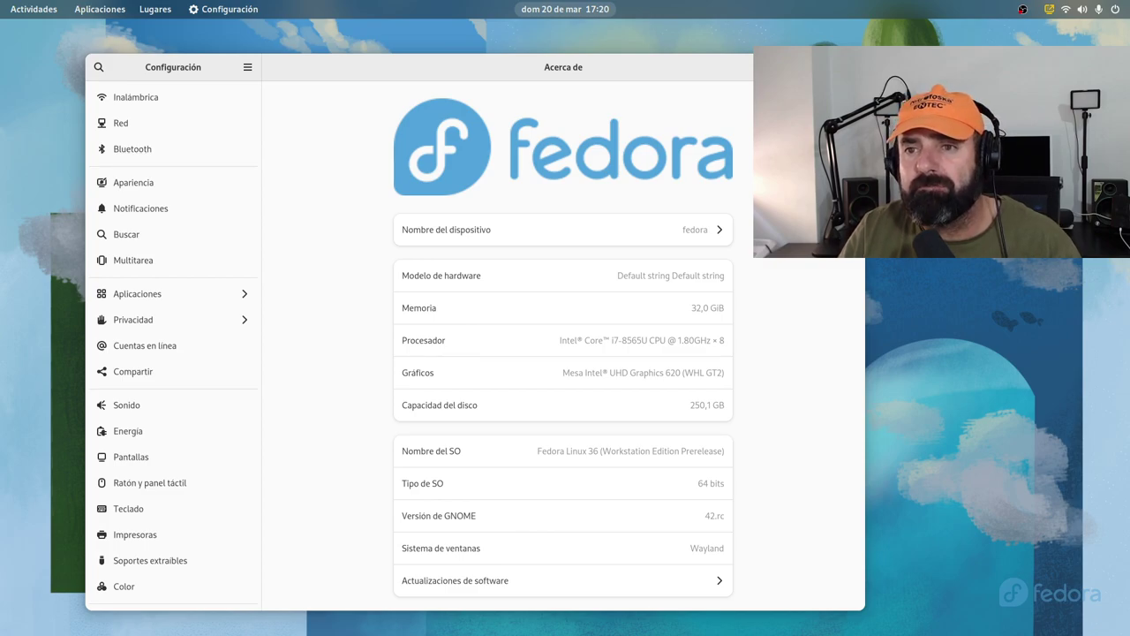
pyautogui.press('super')
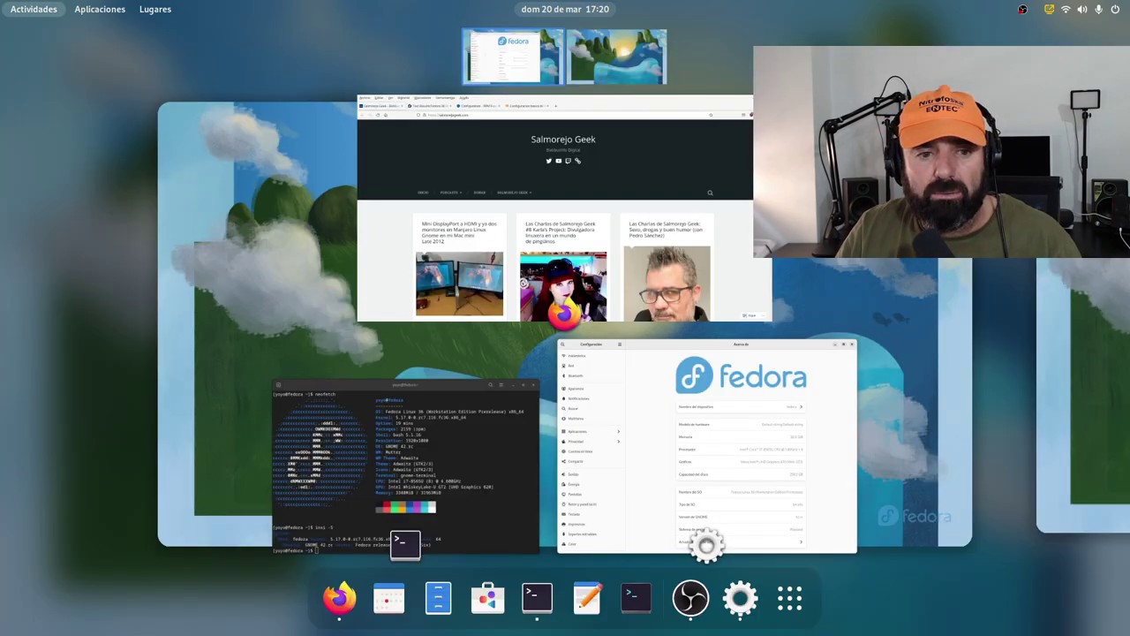
pyautogui.press('super')
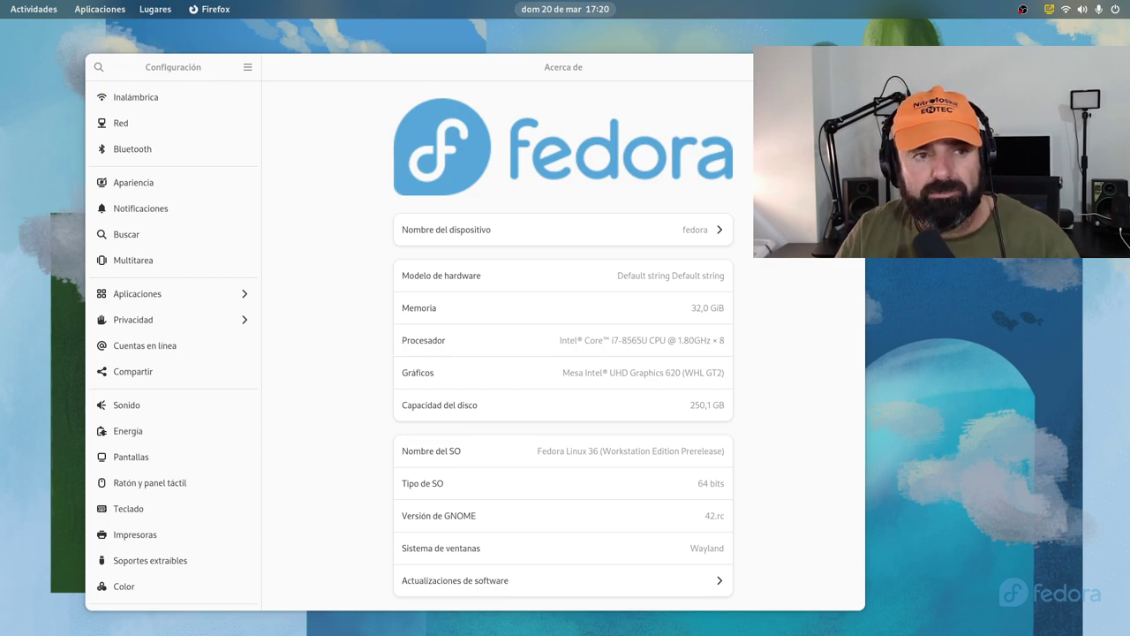
pyautogui.press('super')
pyautogui.press('super')
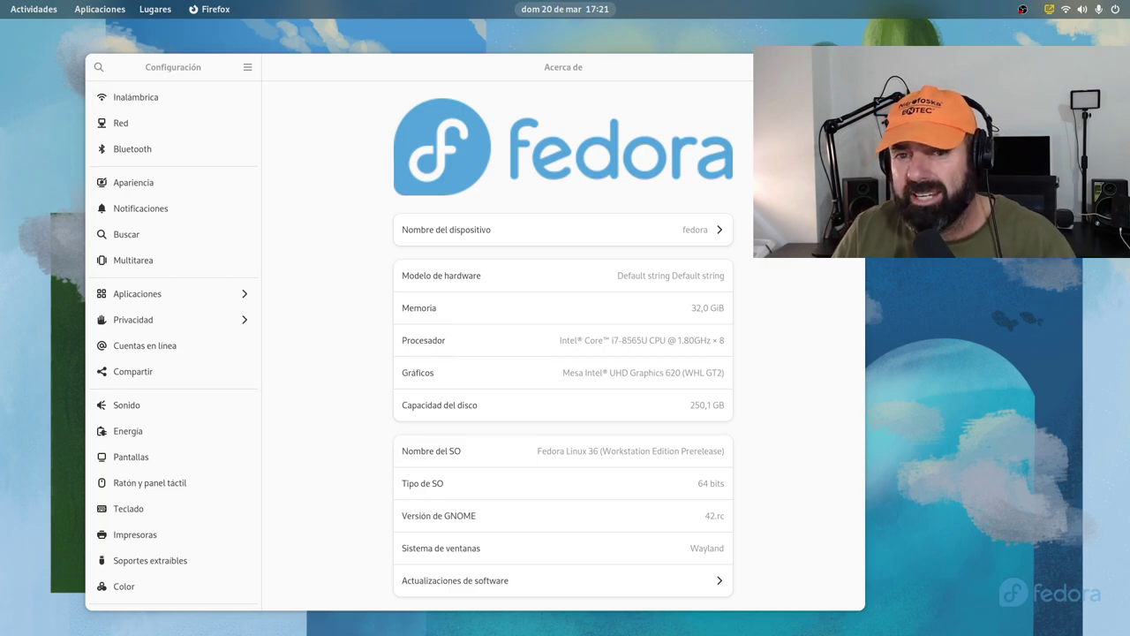
pyautogui.hotkey('alt', 'Tab')
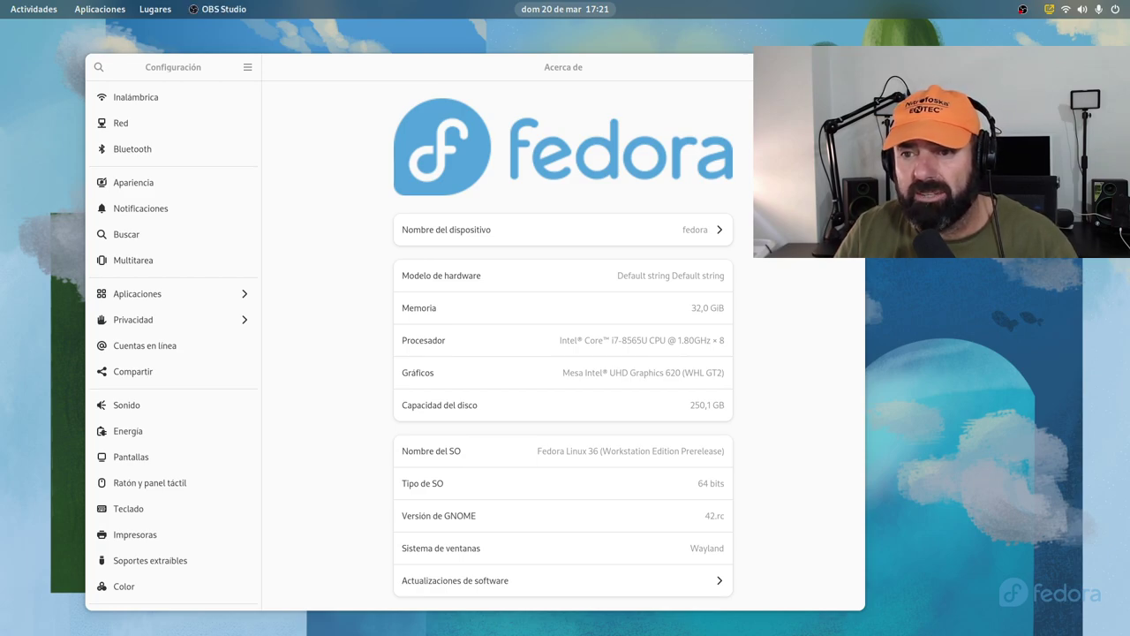
pyautogui.hotkey('alt', 'Tab')
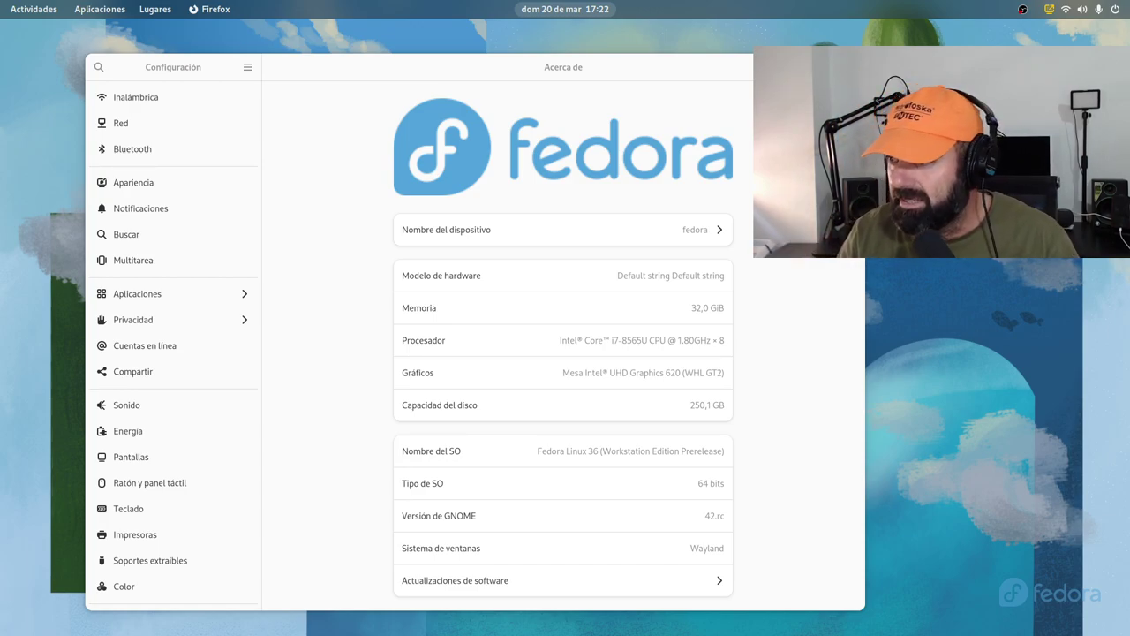
pyautogui.click(415, 78)
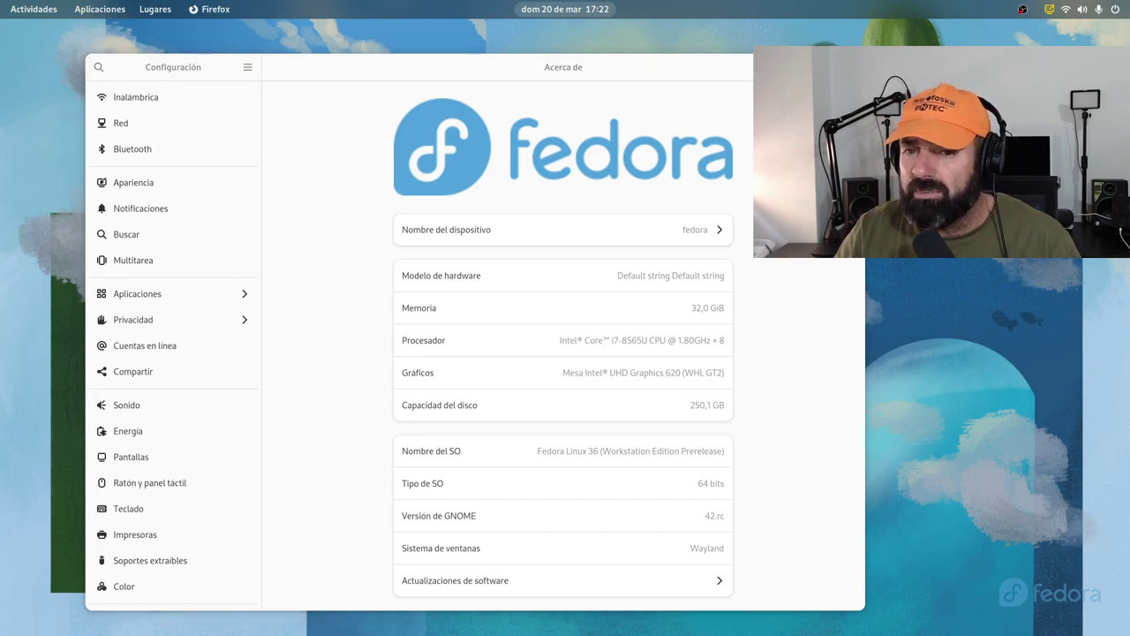
# Minimize the Configuración window and open Carpeta personal in the Archivos file manager, placing its window clear of the desktop's edge
pyautogui.moveTo(457, 67); pyautogui.dragTo(262, 105)
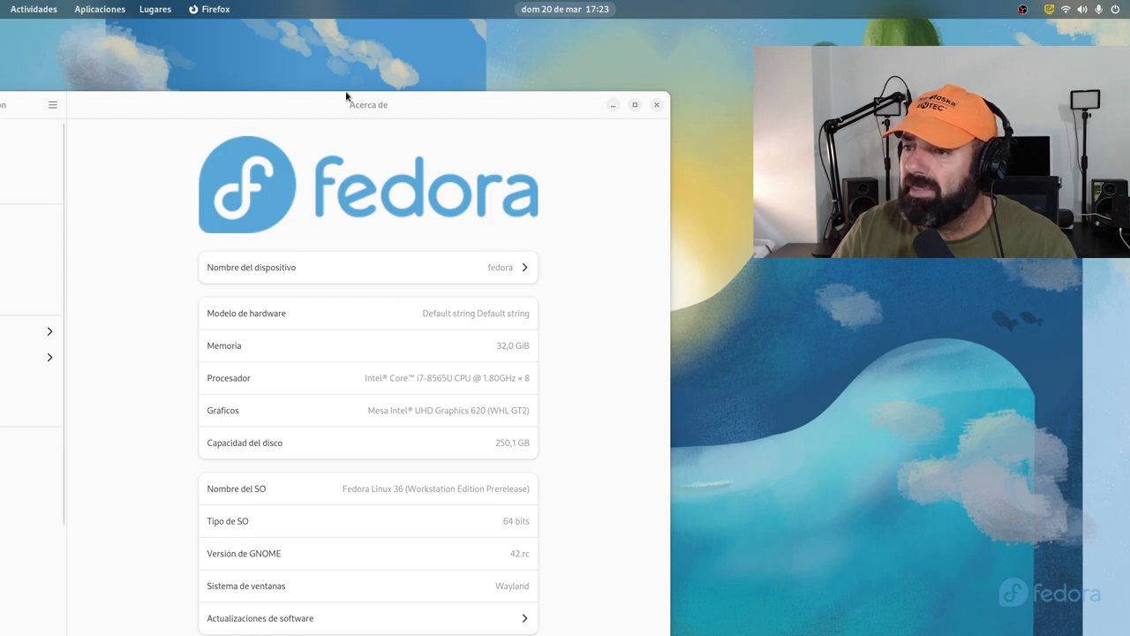
pyautogui.click(612, 105)
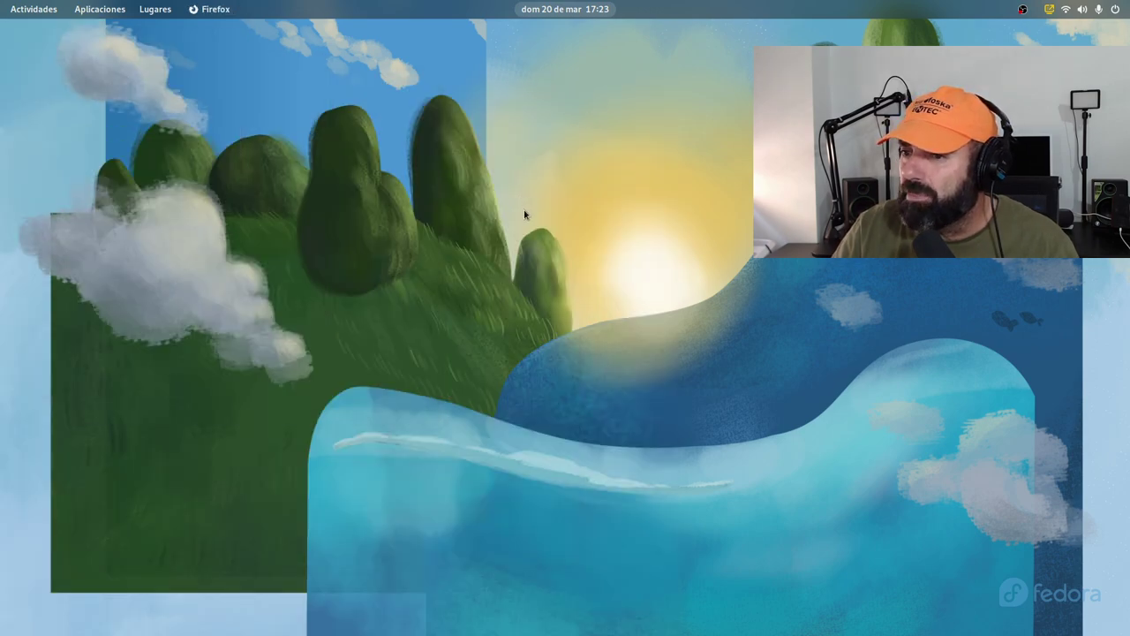
pyautogui.click(156, 9)
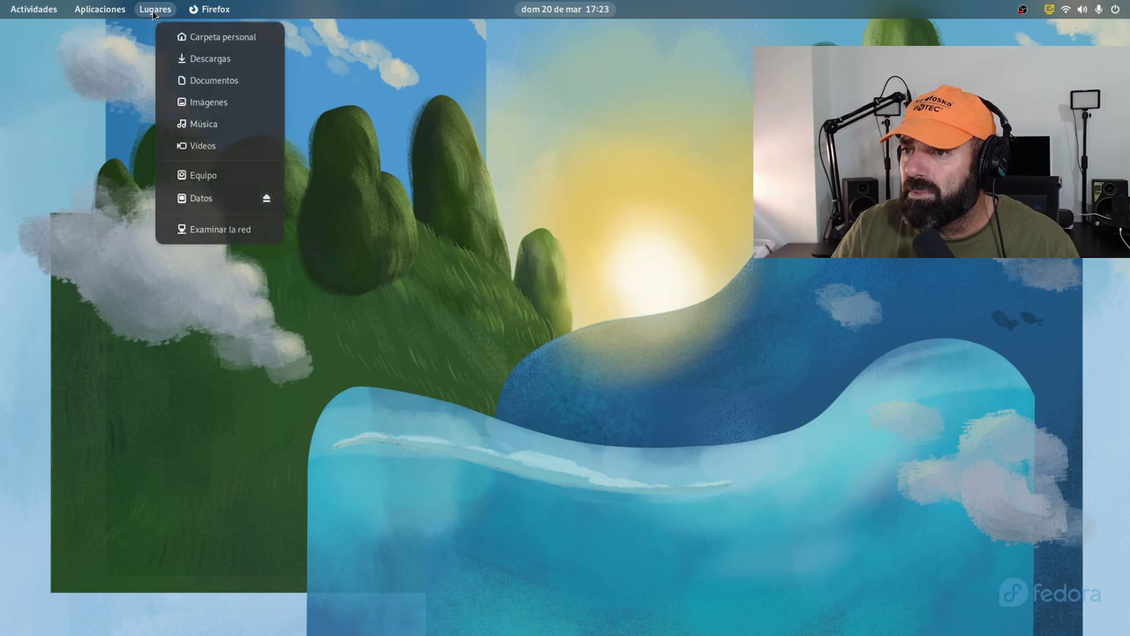
pyautogui.click(191, 41)
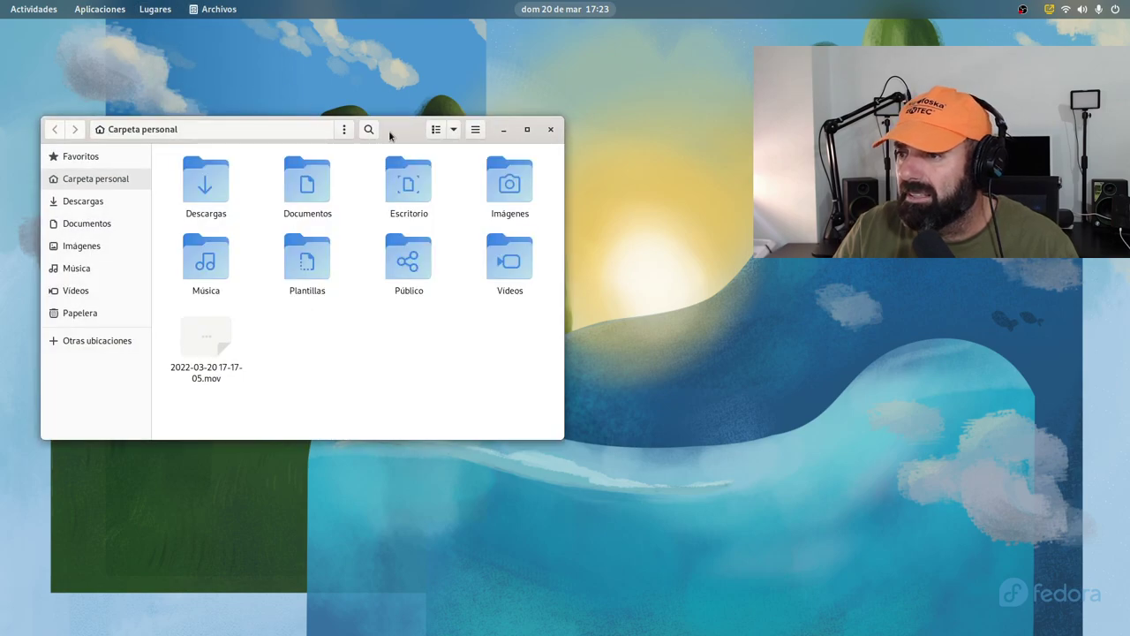
pyautogui.moveTo(398, 126); pyautogui.dragTo(420, 135)
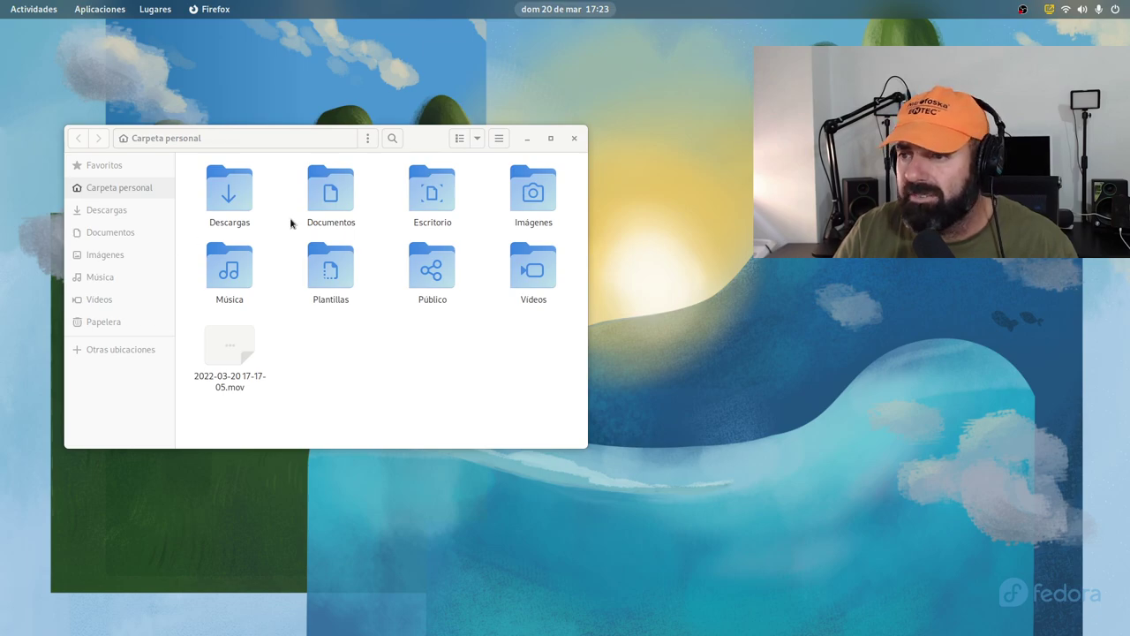
pyautogui.moveTo(433, 141); pyautogui.dragTo(483, 152)
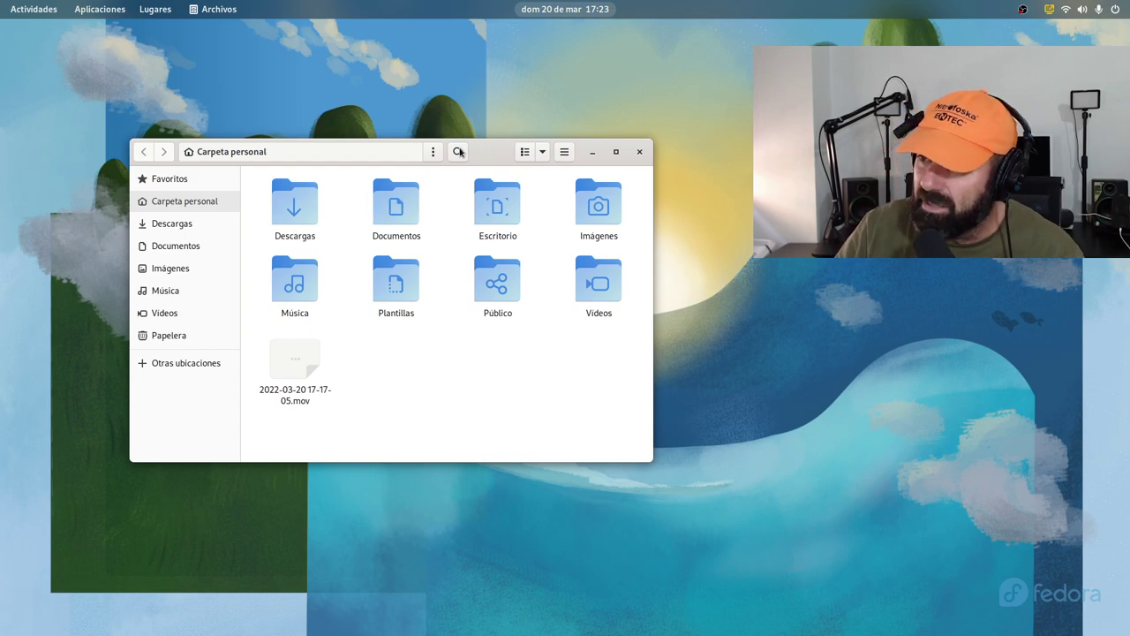
# Examine the file manager's general options and its sorting and zoom options without changing any of them
pyautogui.click(565, 151)
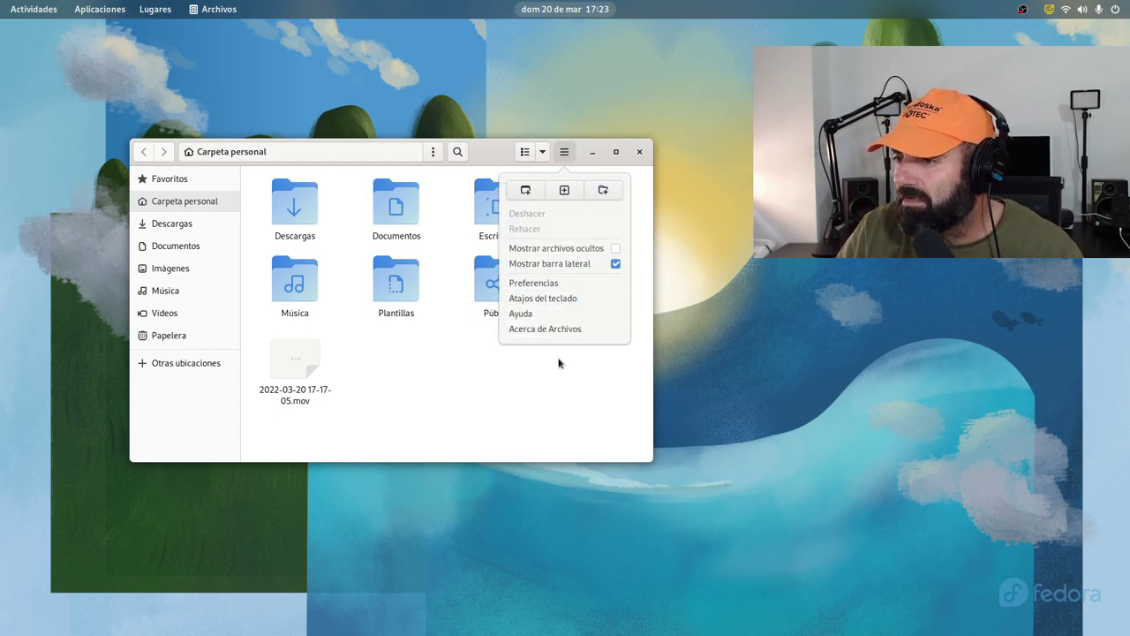
pyautogui.click(564, 151)
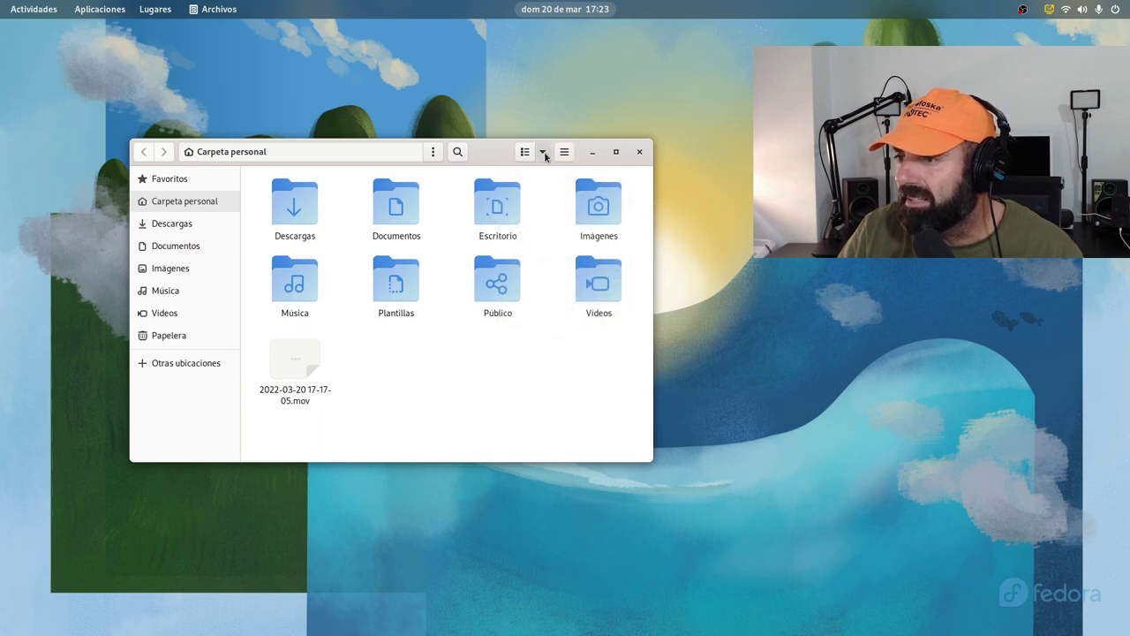
pyautogui.click(542, 152)
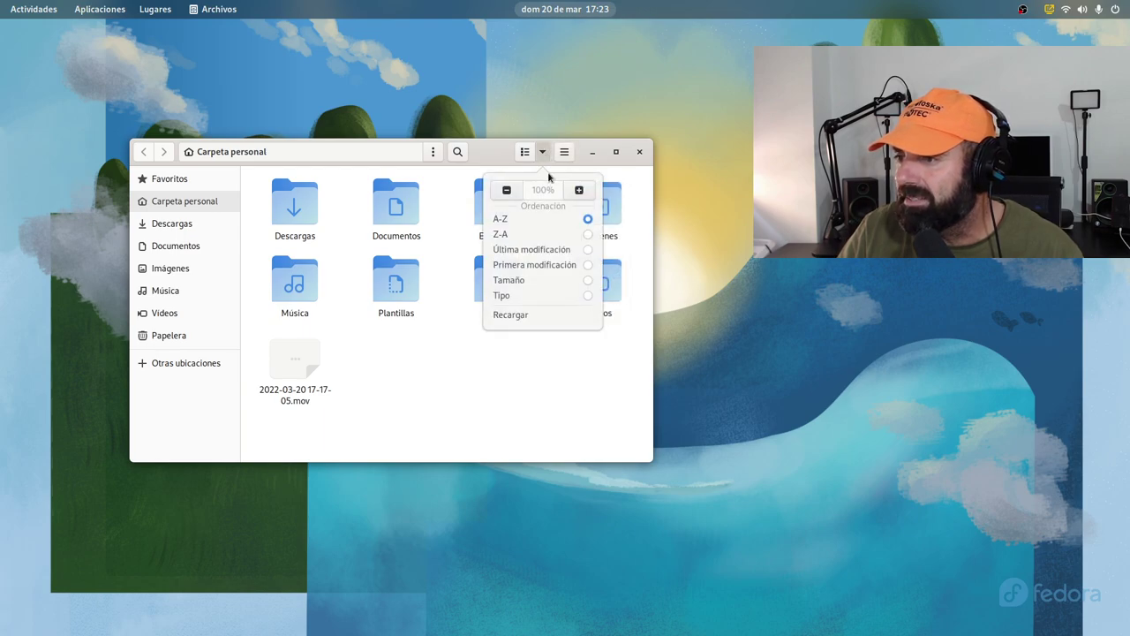
pyautogui.click(500, 370)
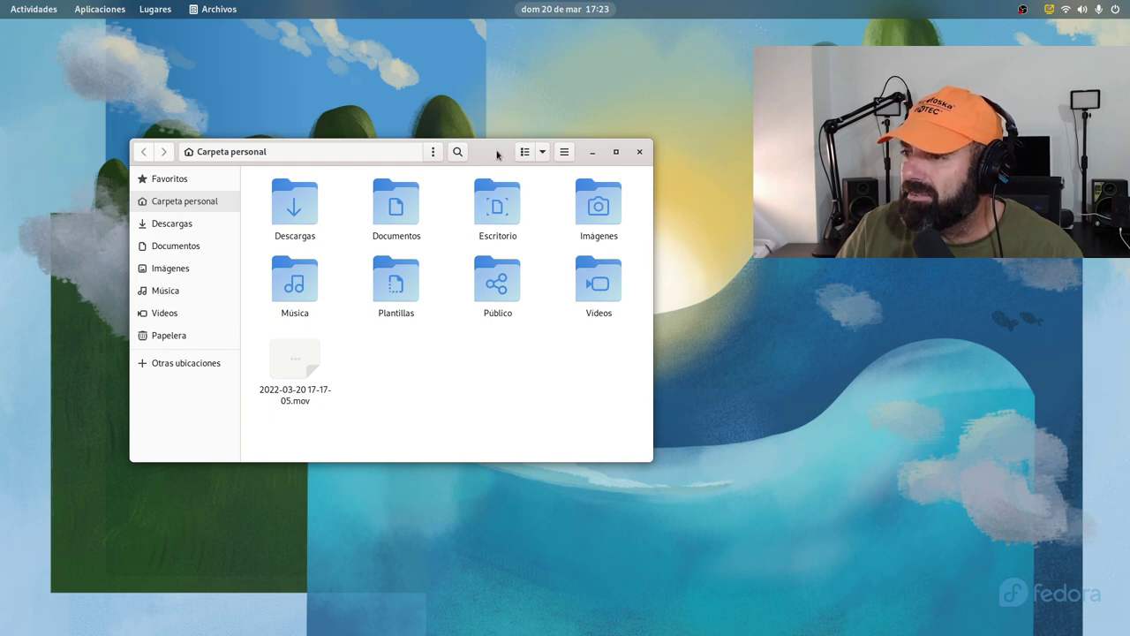
pyautogui.moveTo(489, 150); pyautogui.dragTo(496, 147)
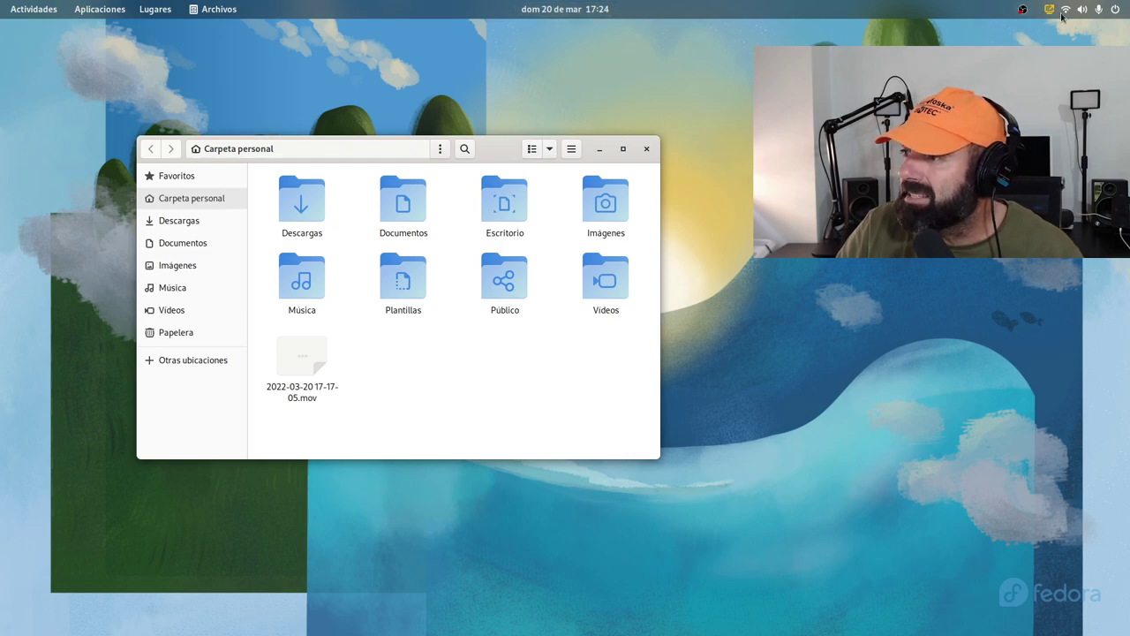
# Check the volume indicator and examine the system's quick settings for sound, network, Bluetooth, power mode and session
pyautogui.scroll(2, 1099, 7)
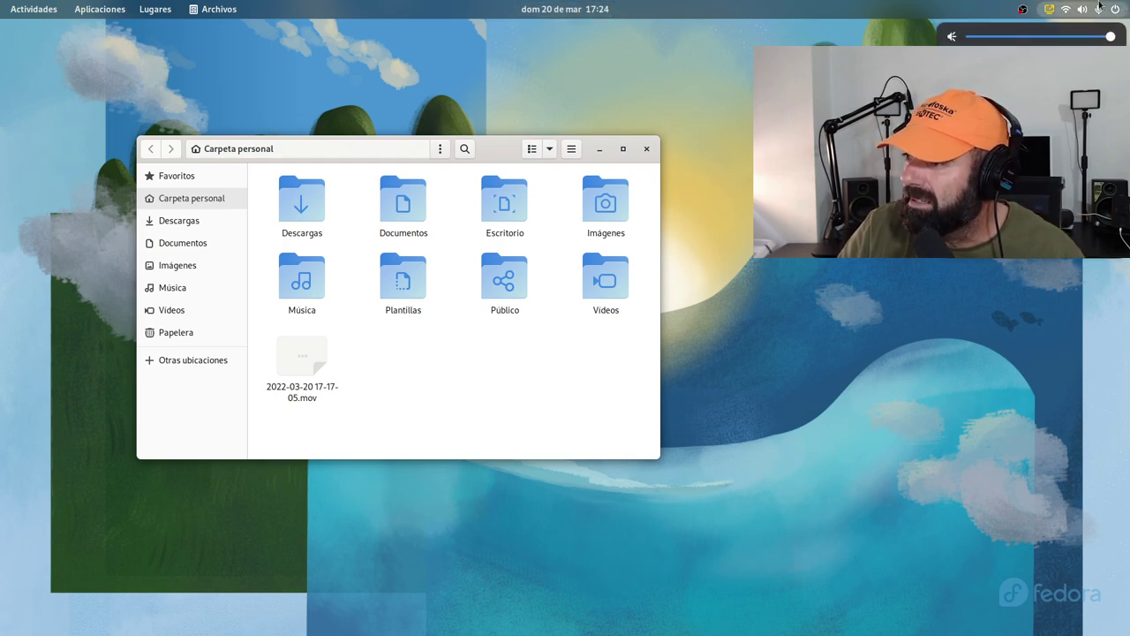
pyautogui.scroll(1, 1097, 9)
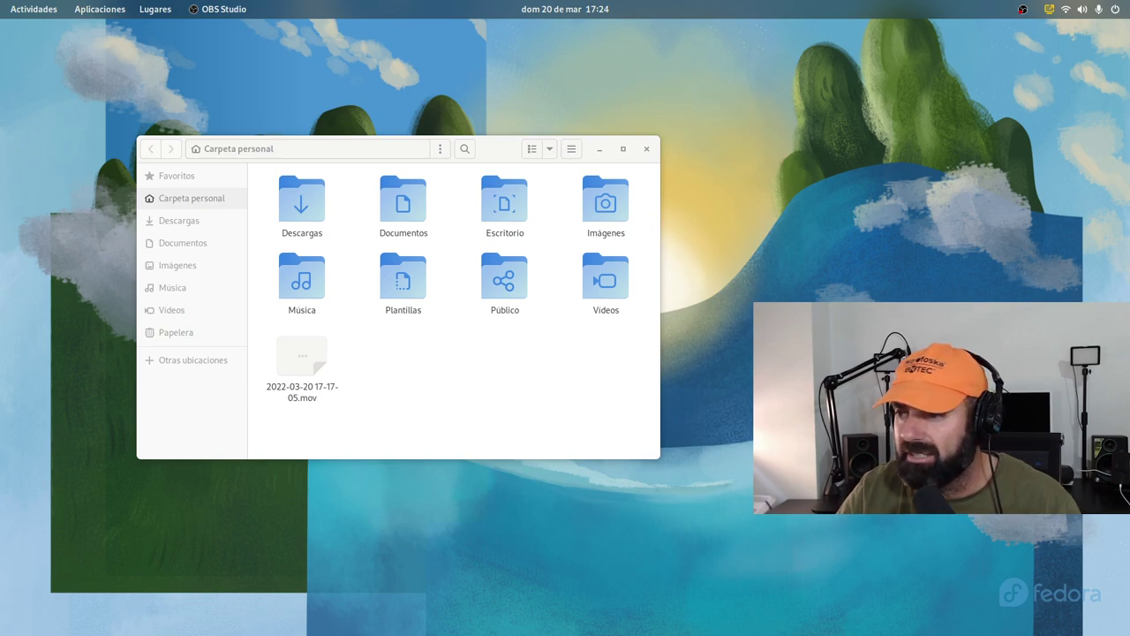
pyautogui.moveTo(503, 144); pyautogui.dragTo(504, 135)
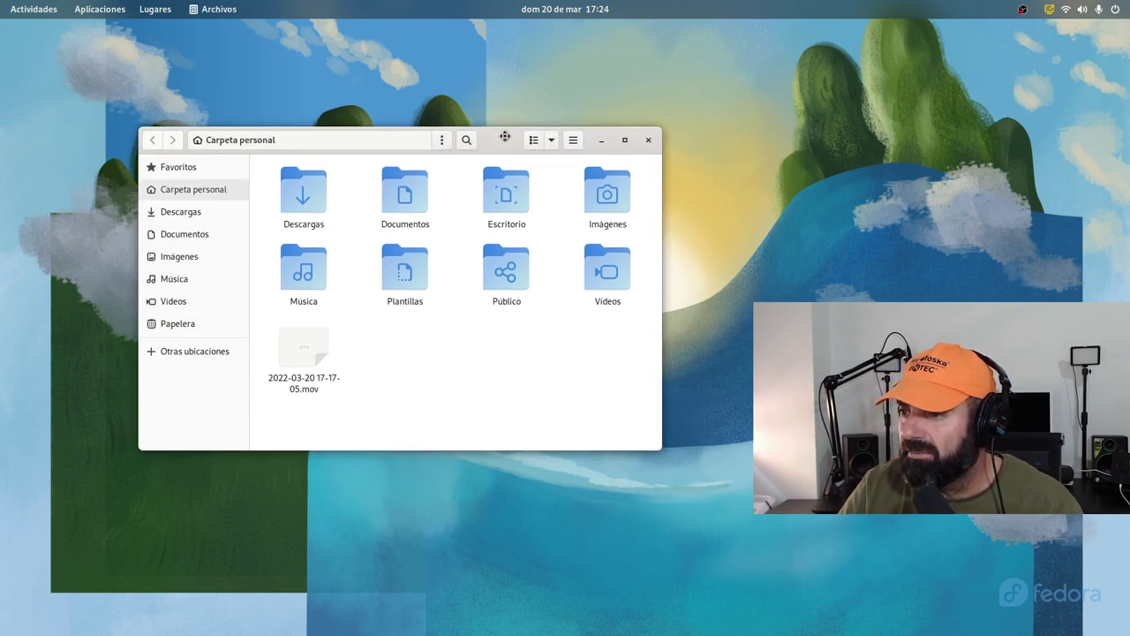
pyautogui.click(1100, 10)
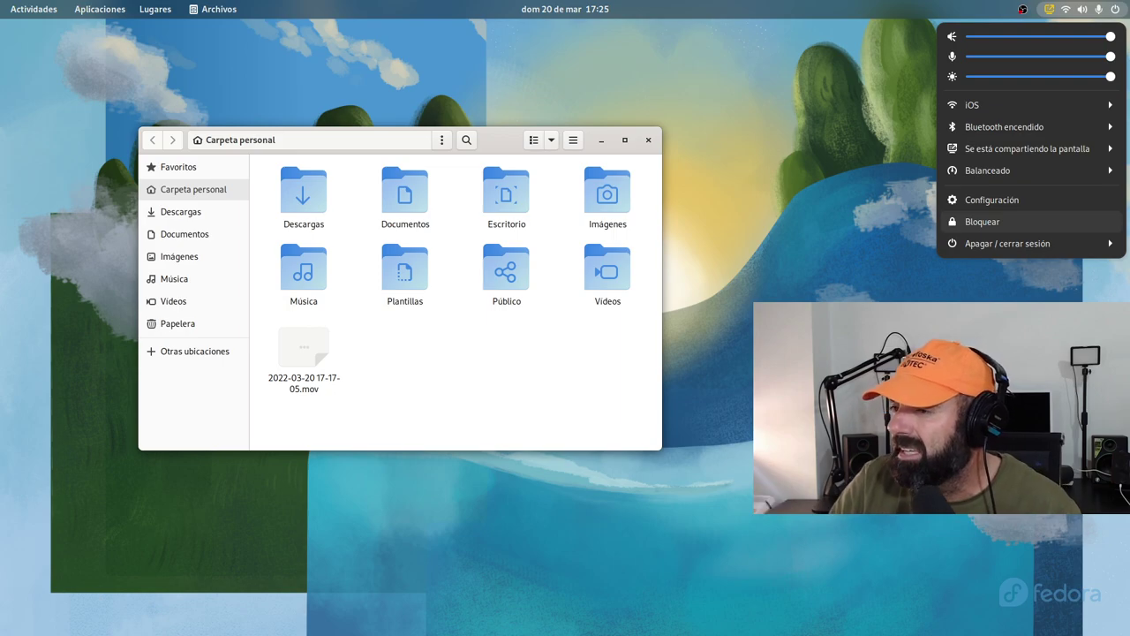
pyautogui.click(616, 386)
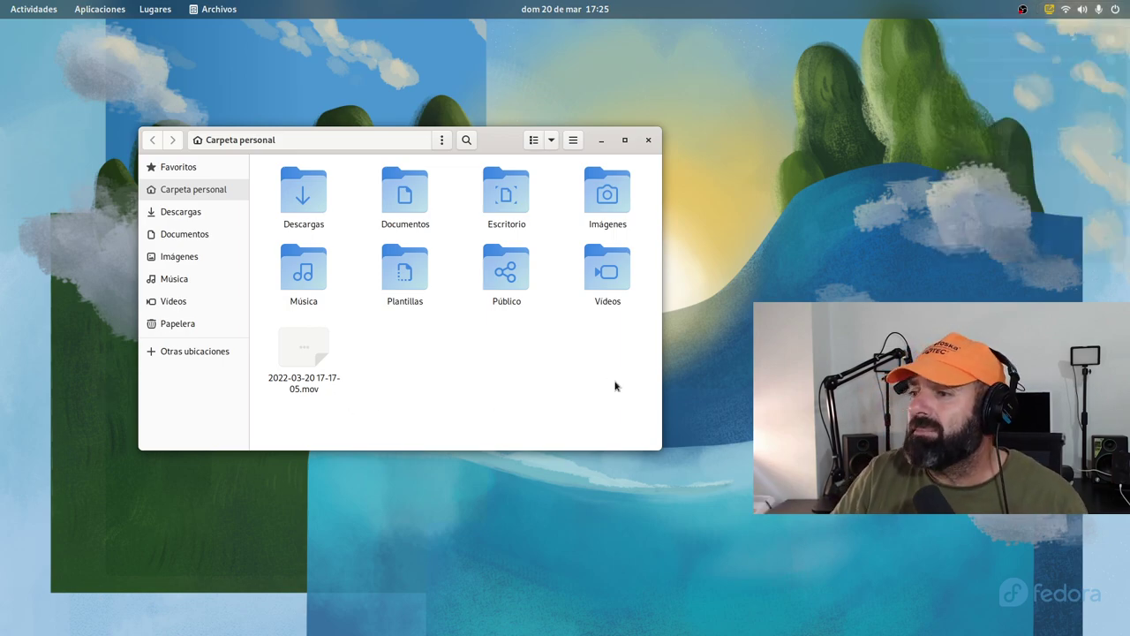
# Minimize the file manager and inspect the screenshot tool's capture options on the empty desktop, closing it without capturing
pyautogui.moveTo(492, 138); pyautogui.dragTo(523, 98)
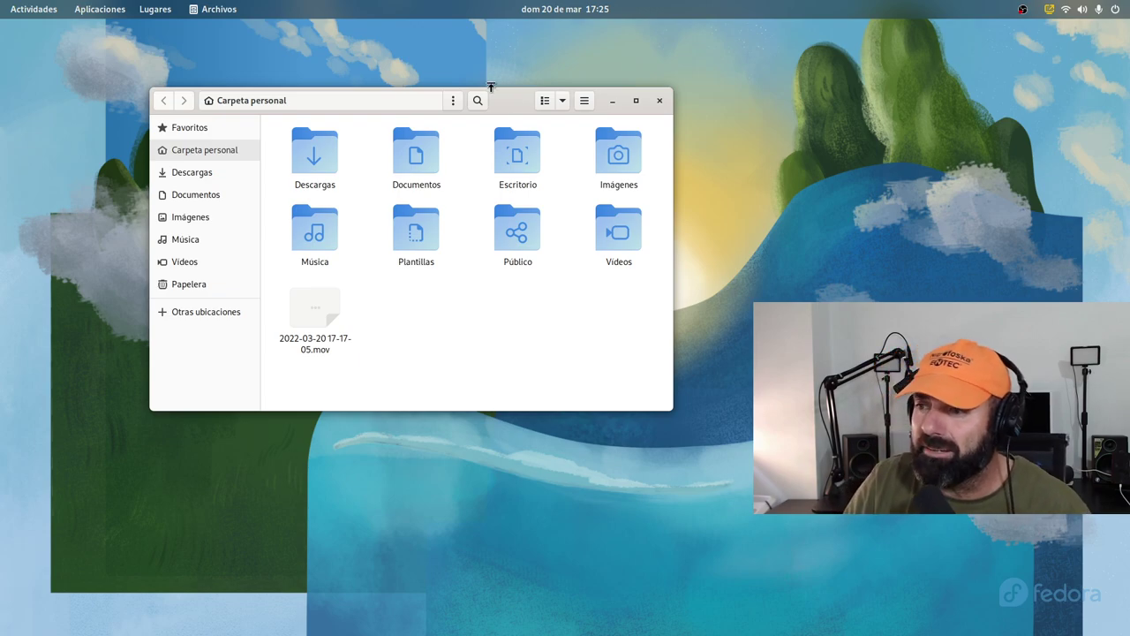
pyautogui.click(612, 100)
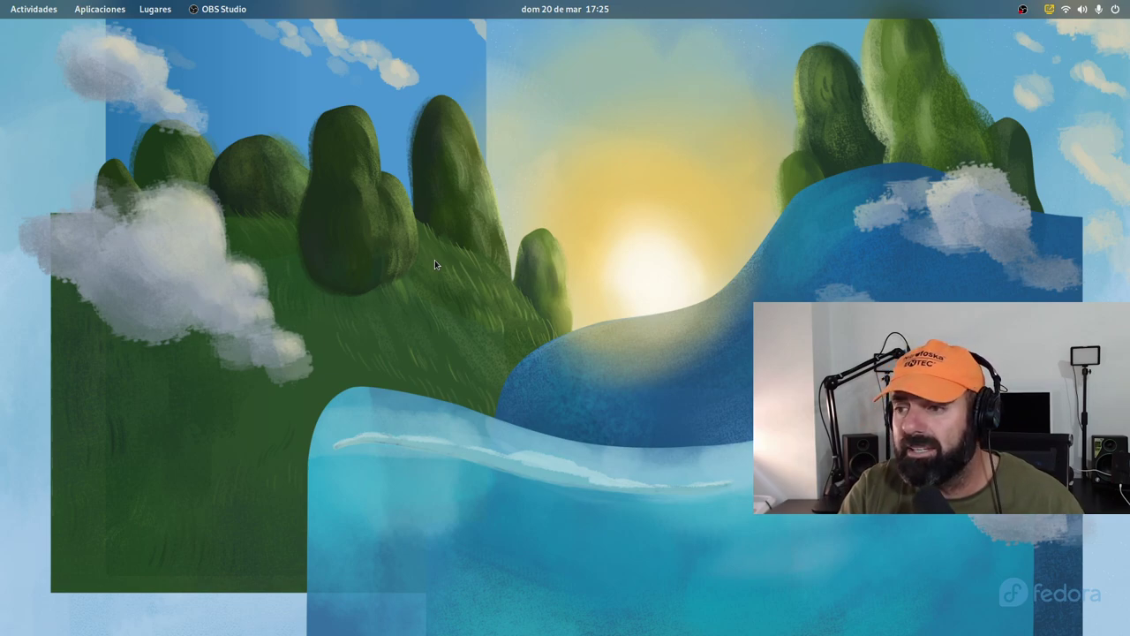
pyautogui.press('Print')
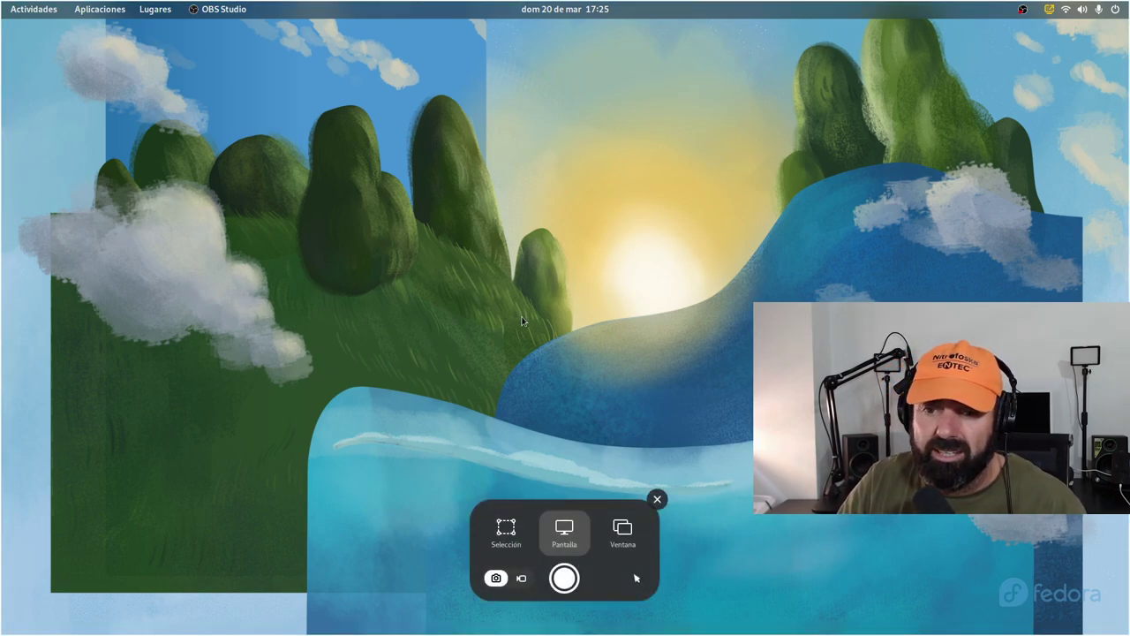
pyautogui.click(661, 499)
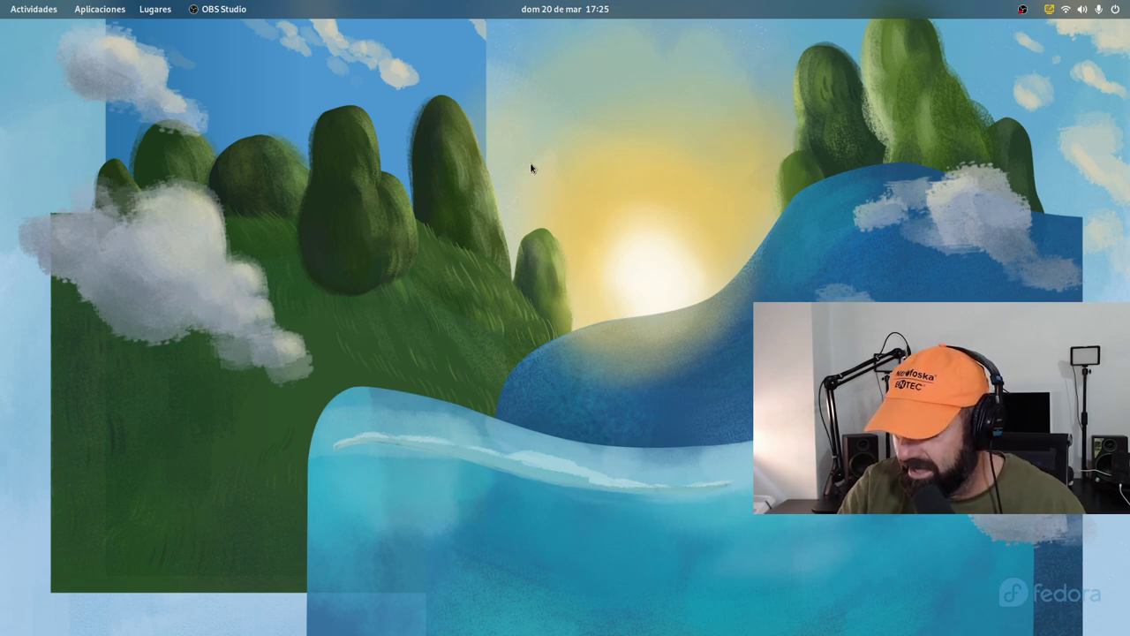
pyautogui.press('Print')
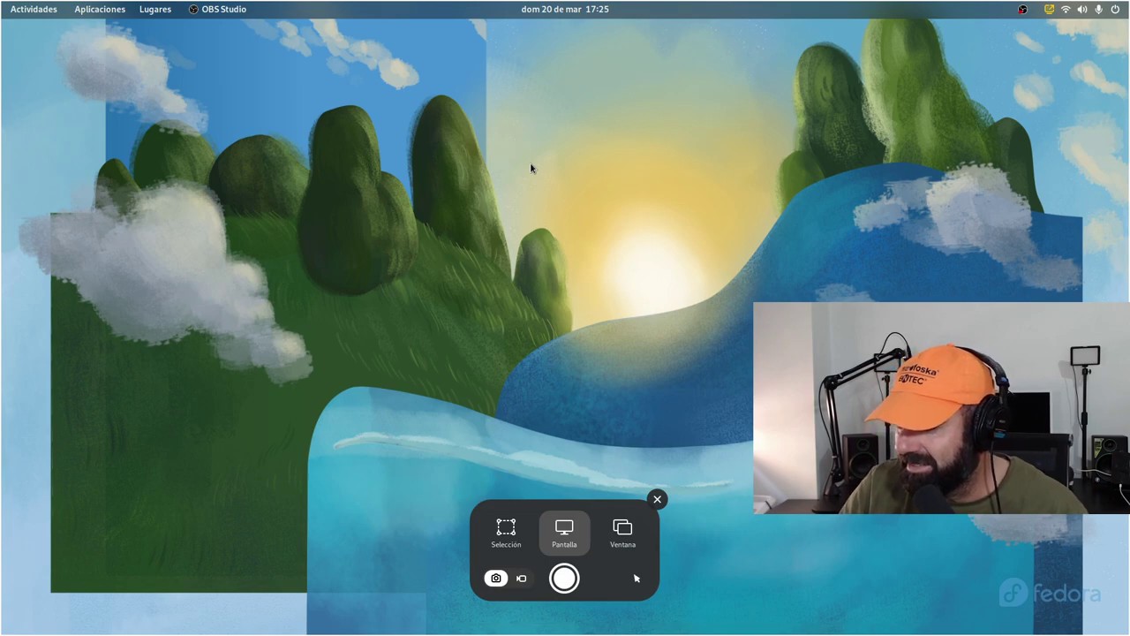
pyautogui.click(658, 500)
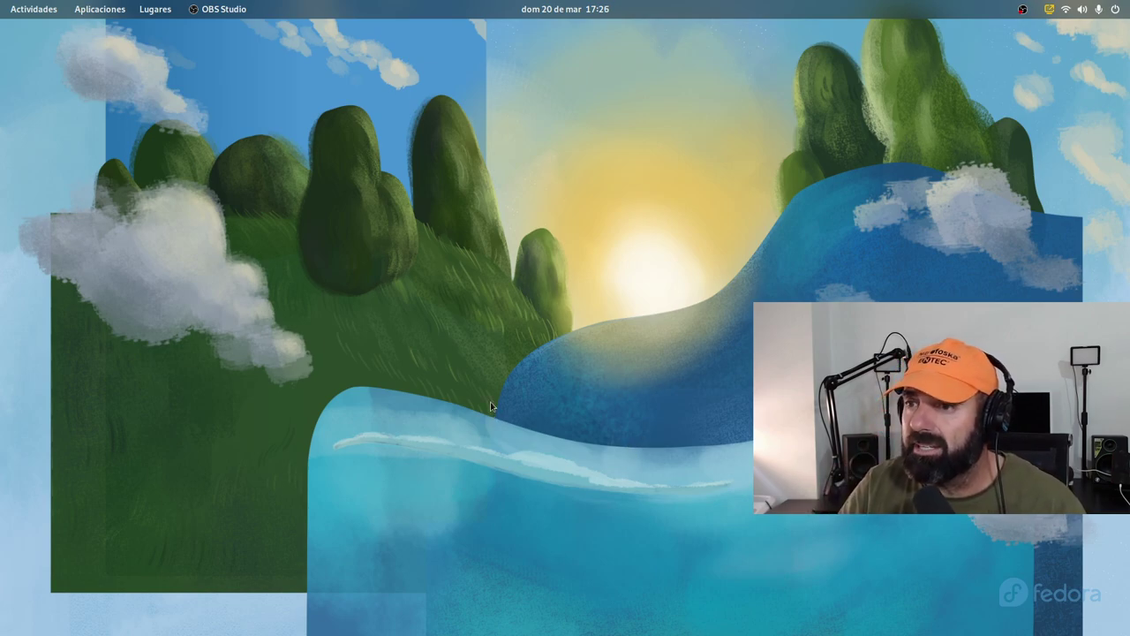
# Open the Capturas de pantalla folder inside Imágenes in Carpeta personal
pyautogui.click(156, 9)
pyautogui.click(189, 41)
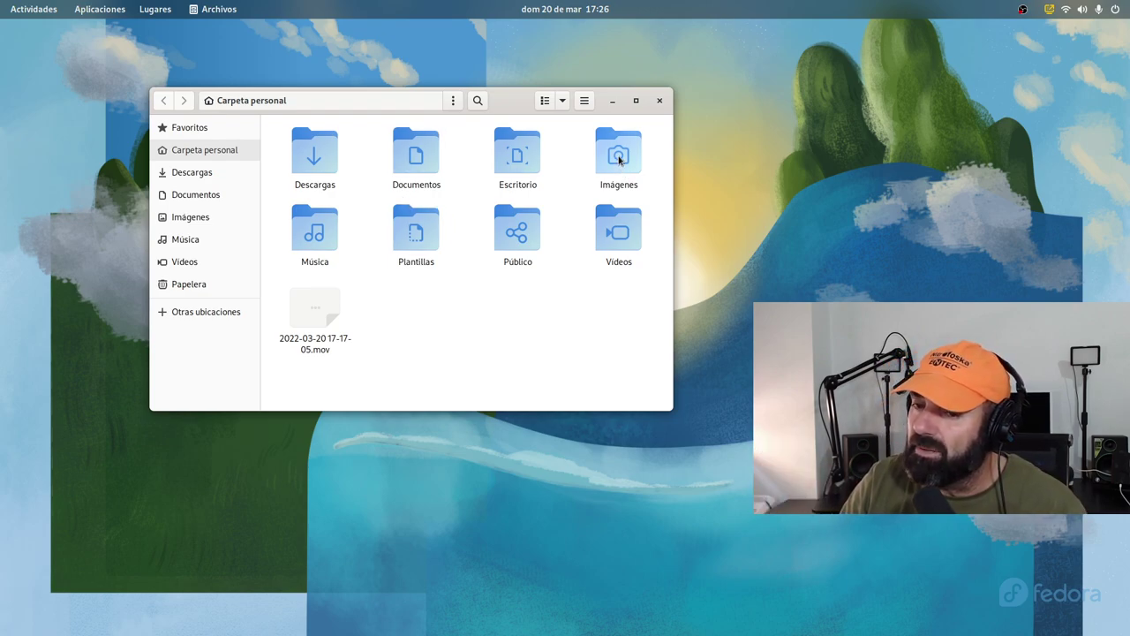
pyautogui.doubleClick(619, 157)
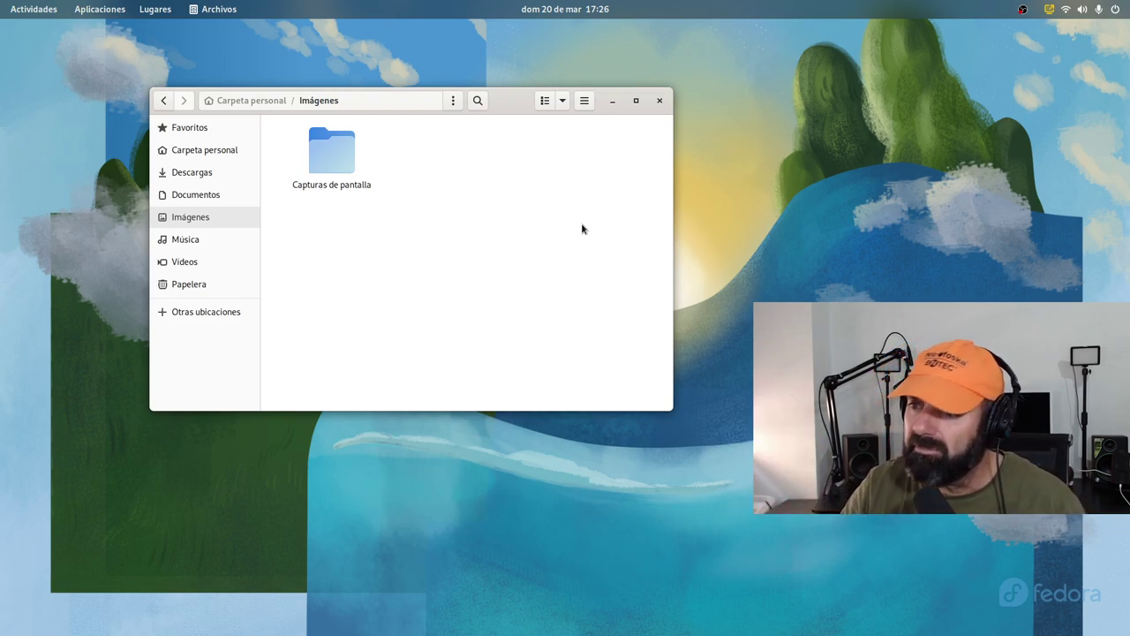
pyautogui.doubleClick(332, 162)
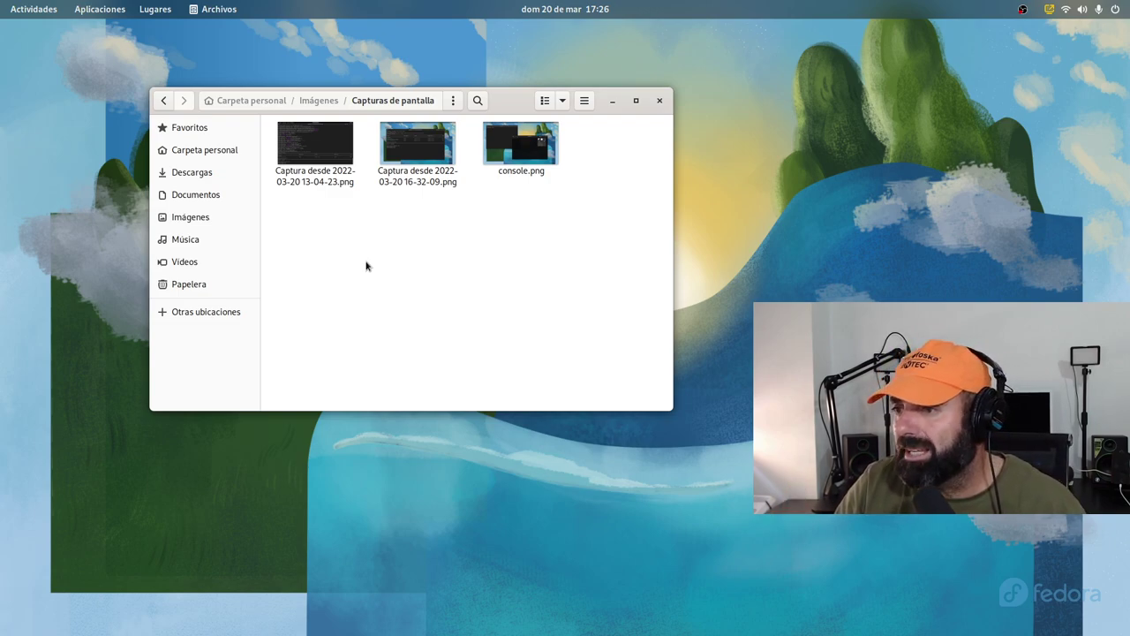
# Go back to Carpeta personal, open Grabaciones de la pantalla inside Vídeos and check the saved screen recording
pyautogui.click(163, 99)
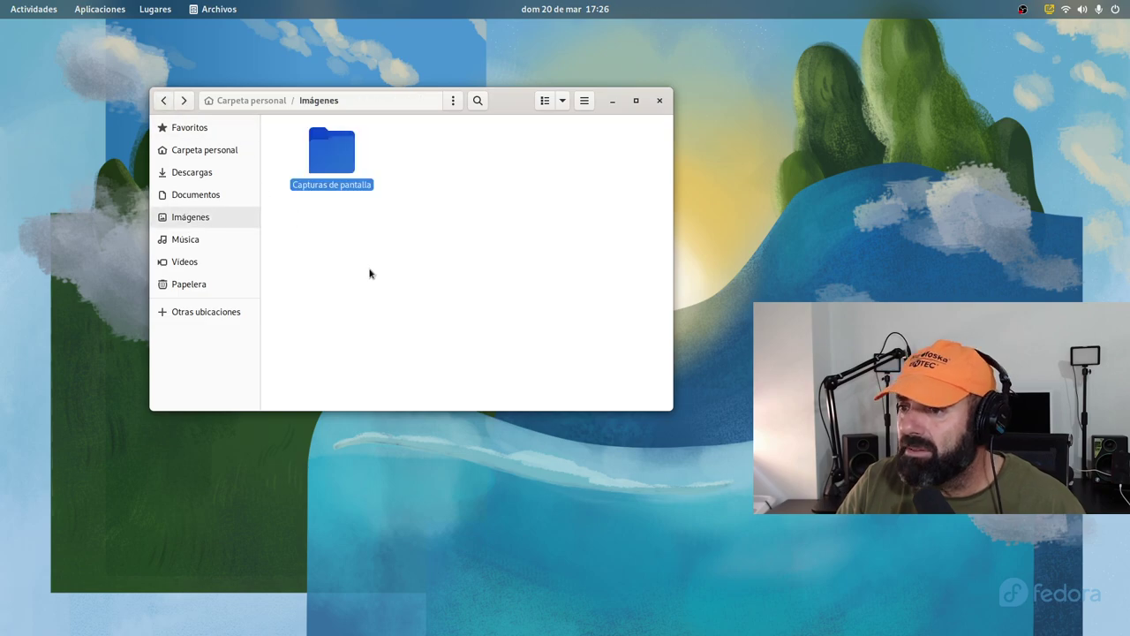
pyautogui.click(164, 99)
pyautogui.doubleClick(618, 234)
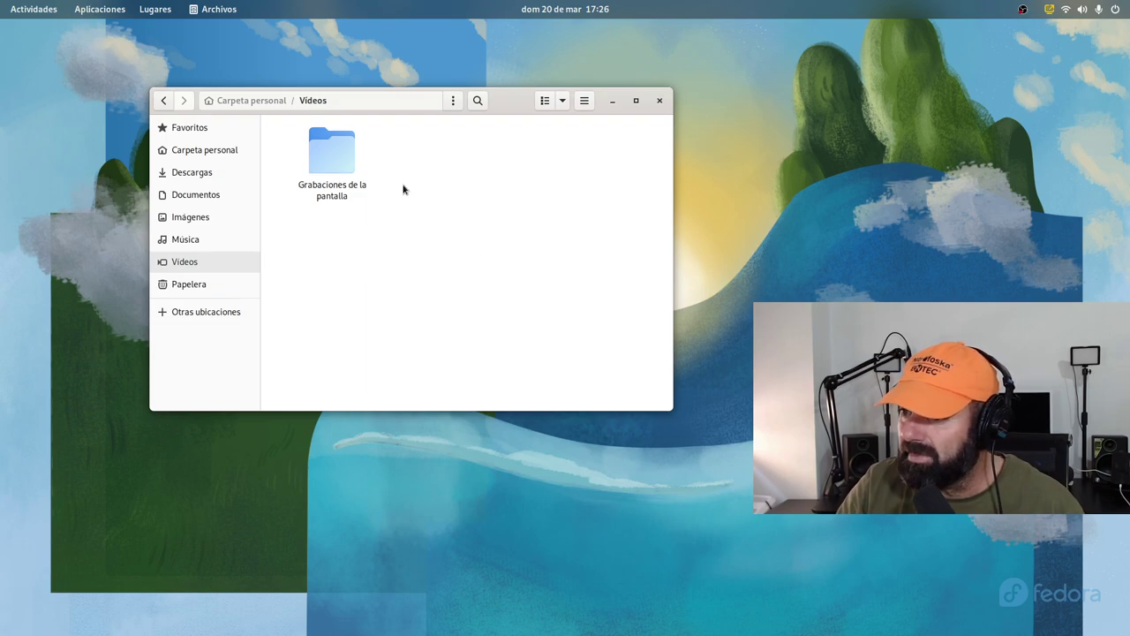
pyautogui.doubleClick(335, 158)
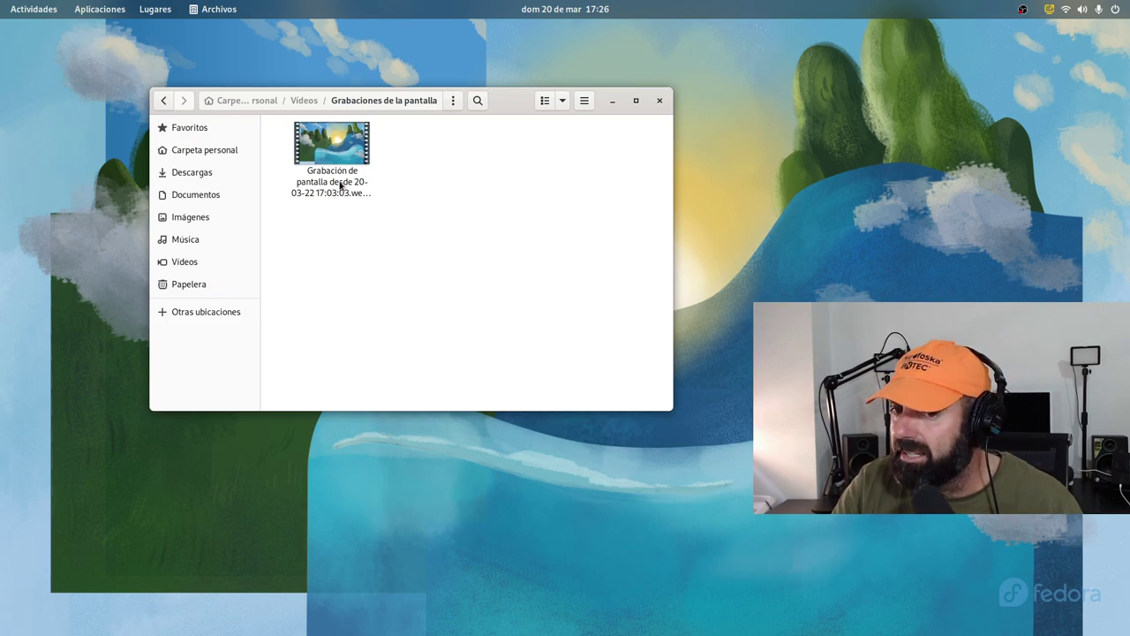
pyautogui.click(339, 184)
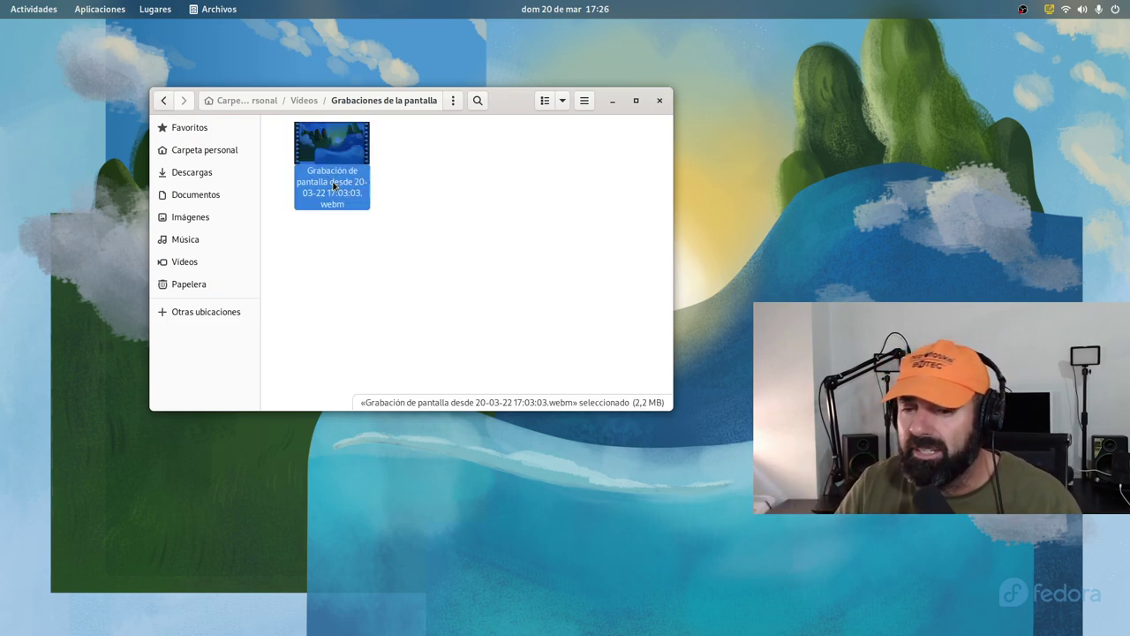
pyautogui.click(412, 235)
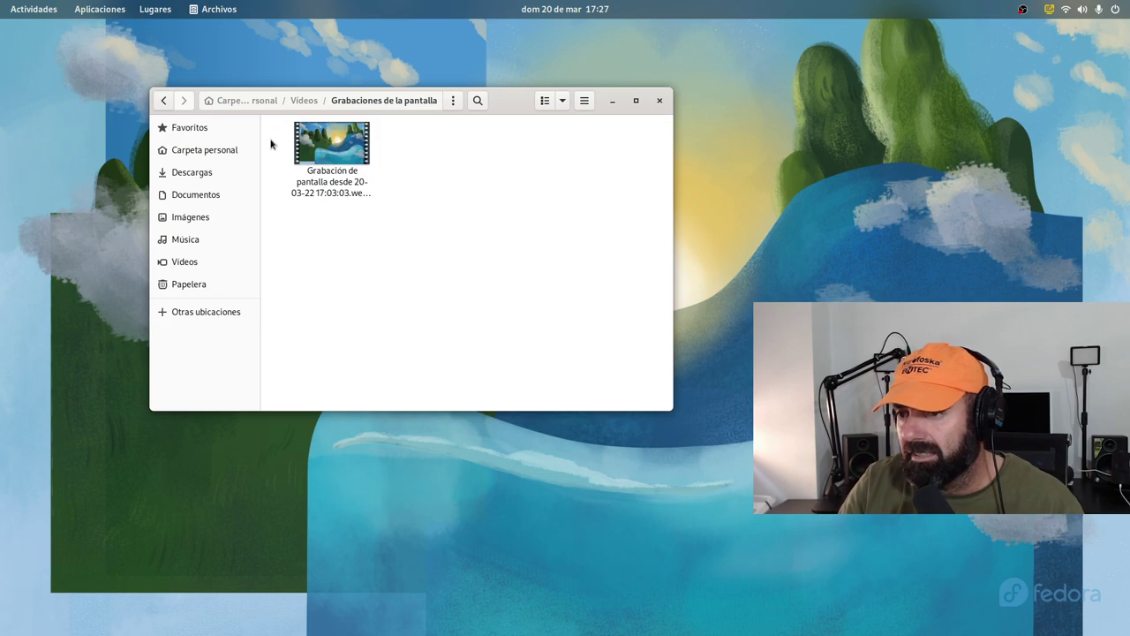
# Return to Carpeta personal, look inside the Imágenes folder and go back to Carpeta personal
pyautogui.click(303, 101)
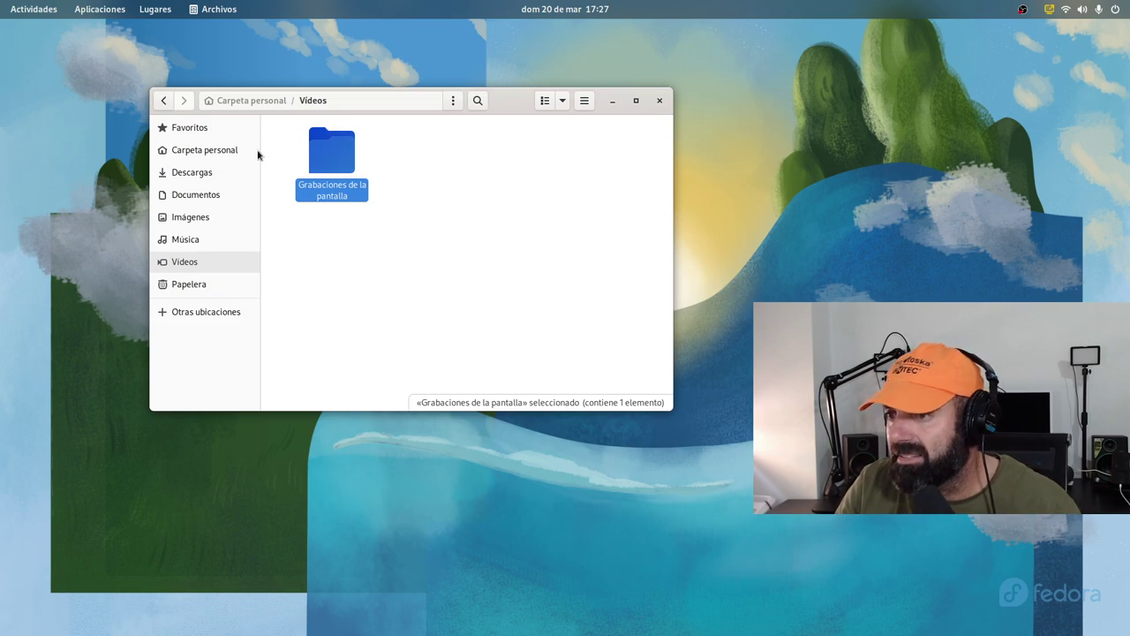
pyautogui.click(249, 104)
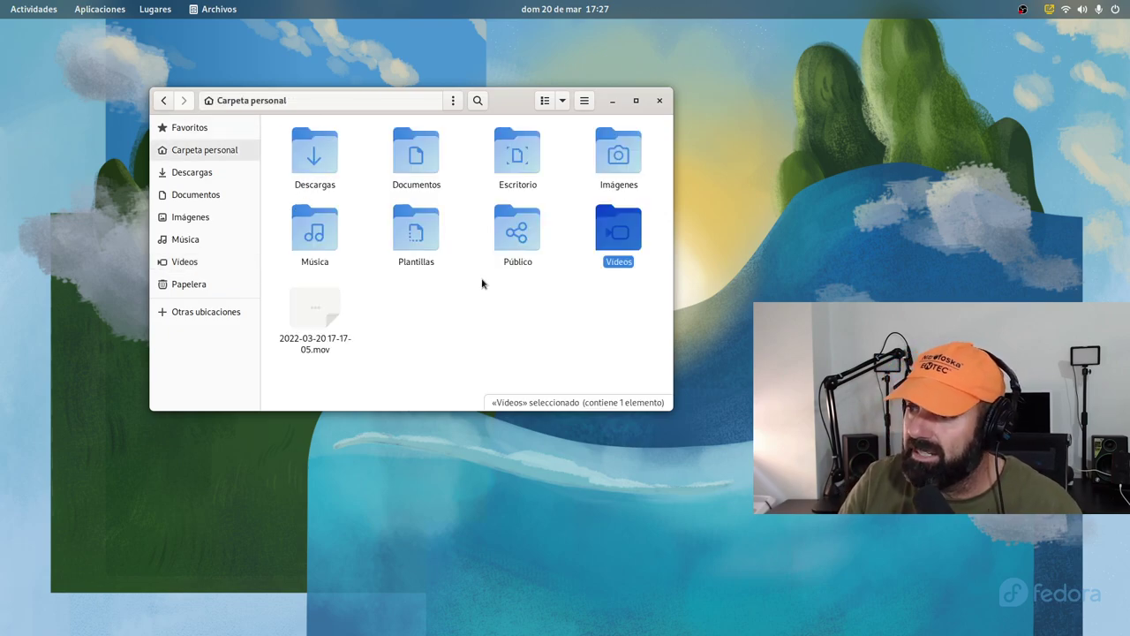
pyautogui.doubleClick(609, 163)
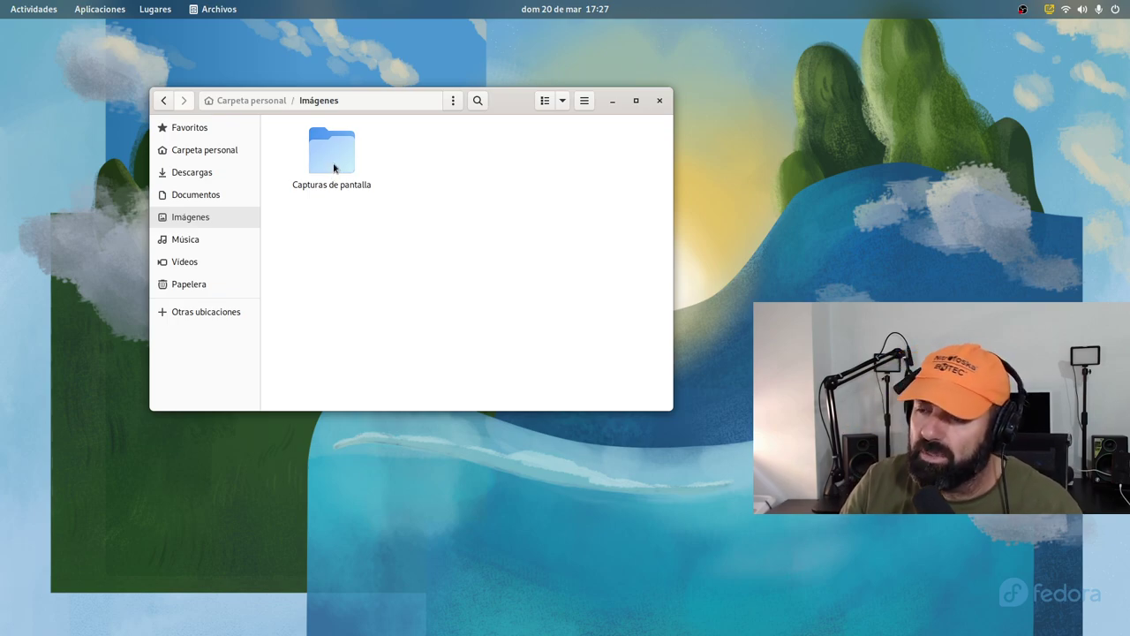
pyautogui.click(254, 99)
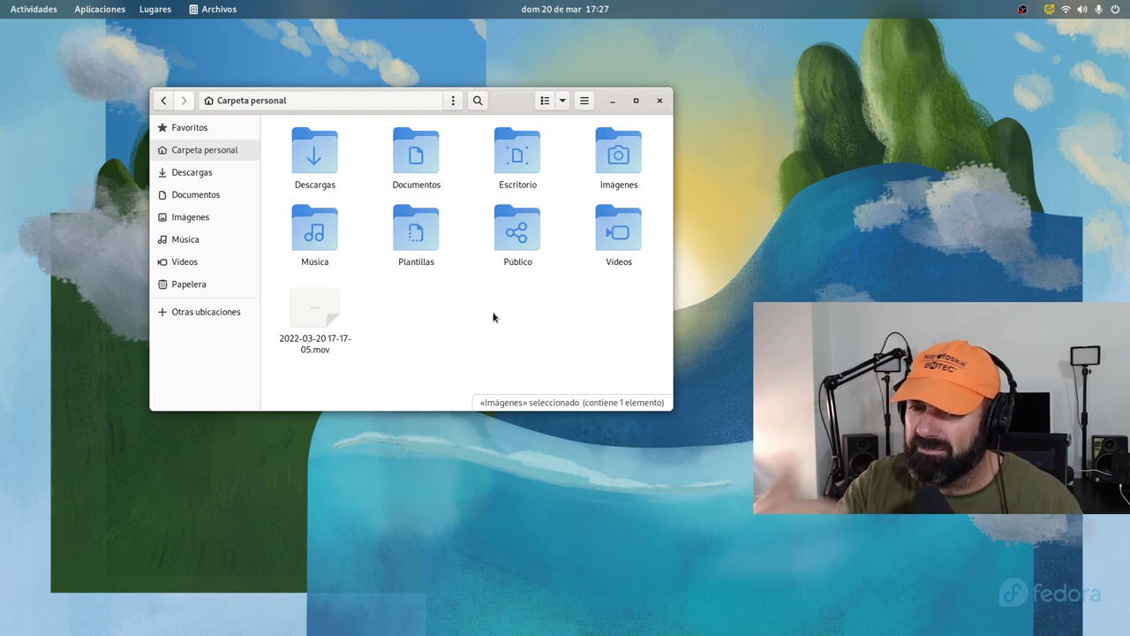
# Examine the file manager's preferences for general behaviour, optional context actions and performance, closing them without changes
pyautogui.click(584, 100)
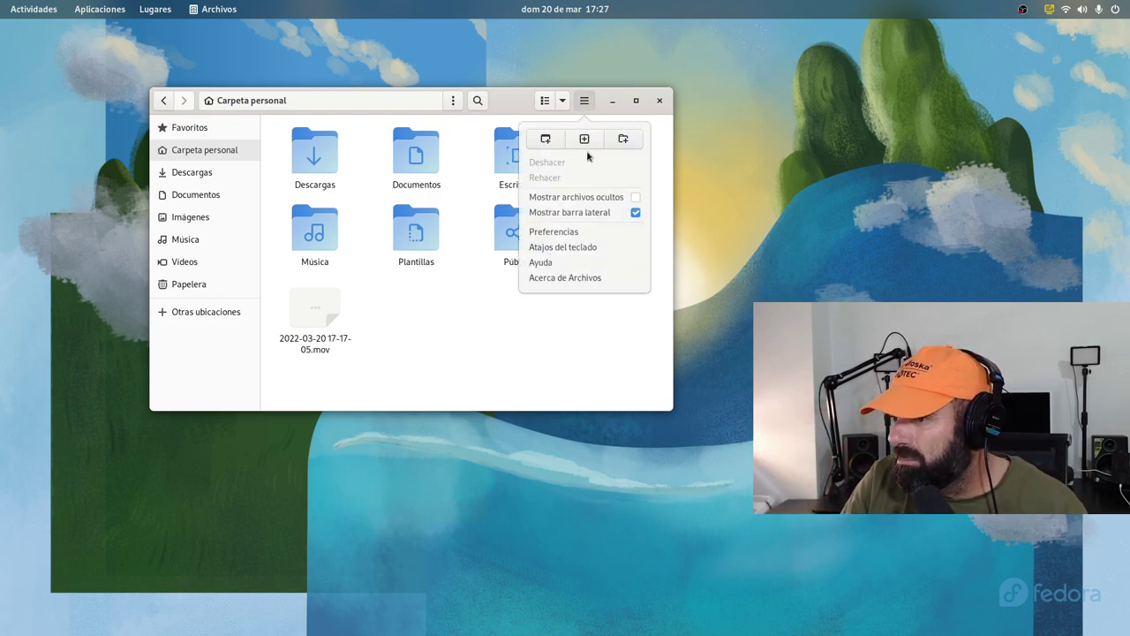
pyautogui.click(563, 232)
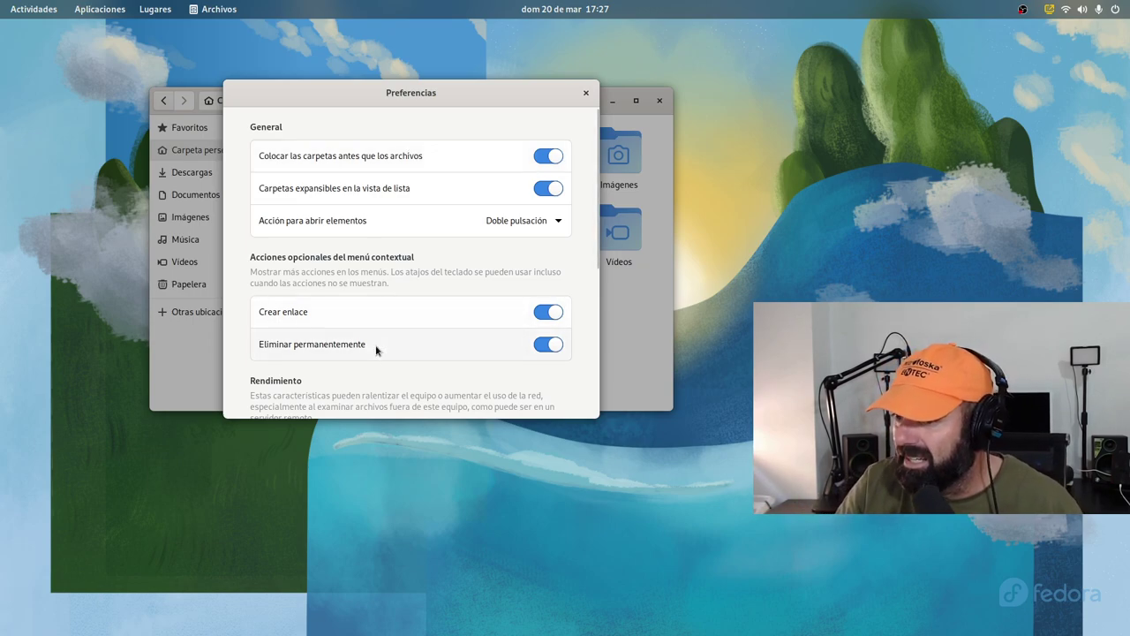
pyautogui.scroll(-5, 585, 378)
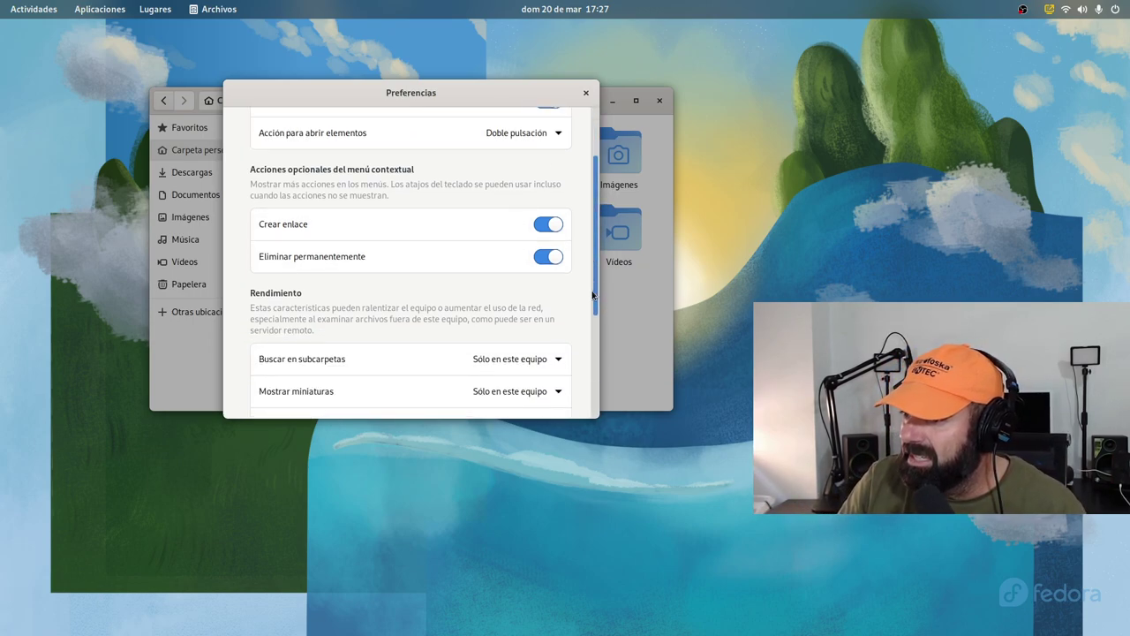
pyautogui.scroll(-1, 586, 378)
pyautogui.scroll(3, 588, 403)
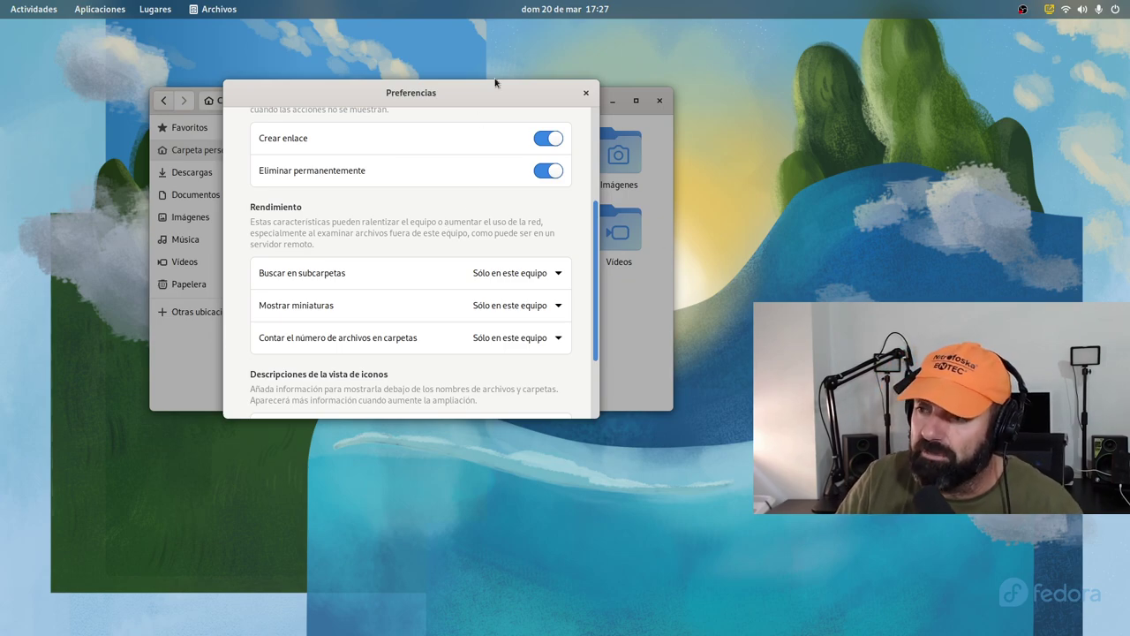
pyautogui.click(584, 94)
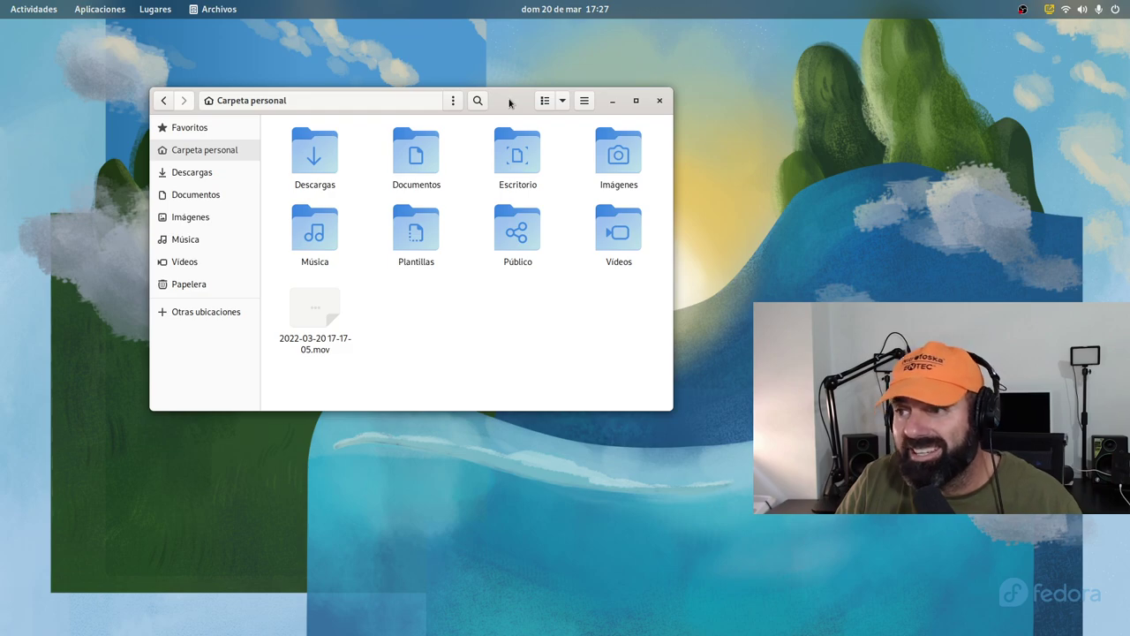
# Check the actions available for Carpeta personal and close the file manager
pyautogui.click(453, 101)
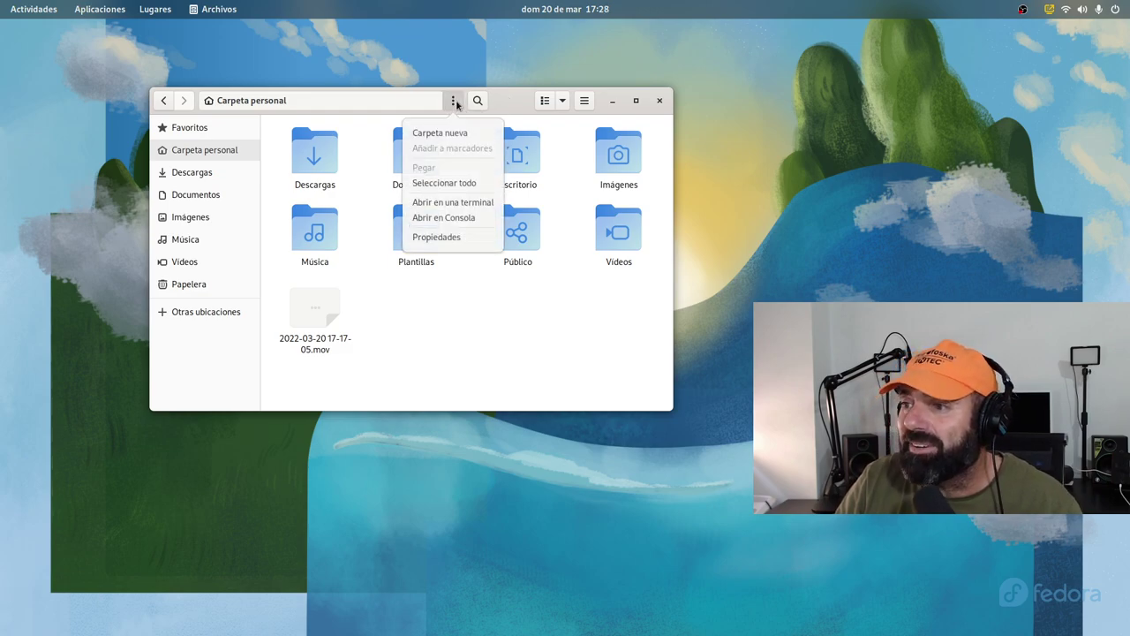
pyautogui.click(472, 294)
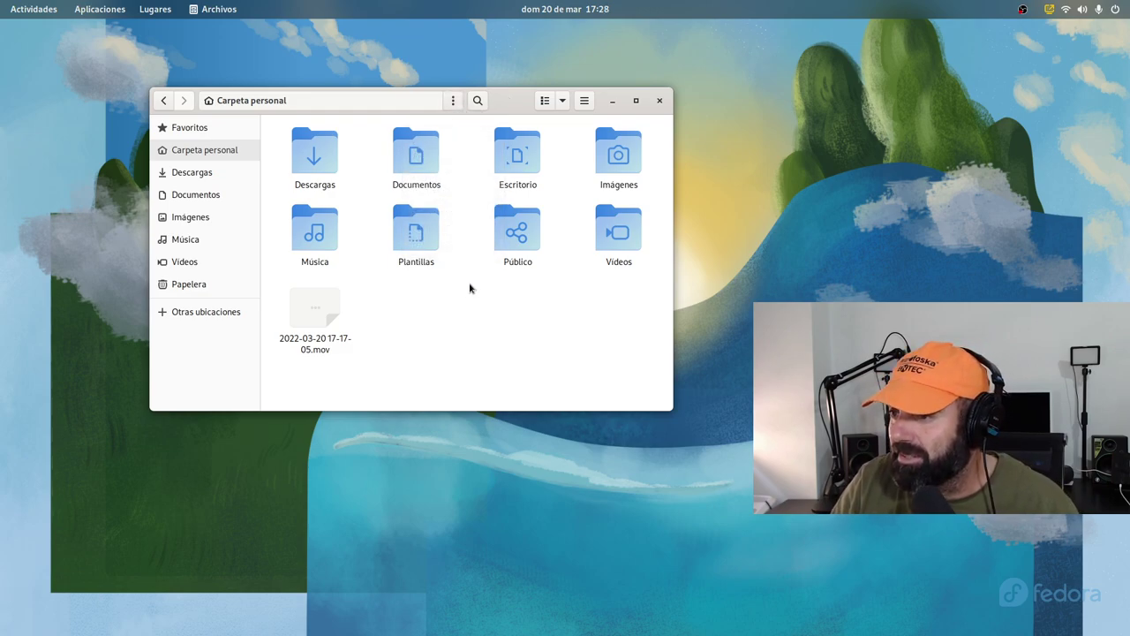
pyautogui.click(660, 102)
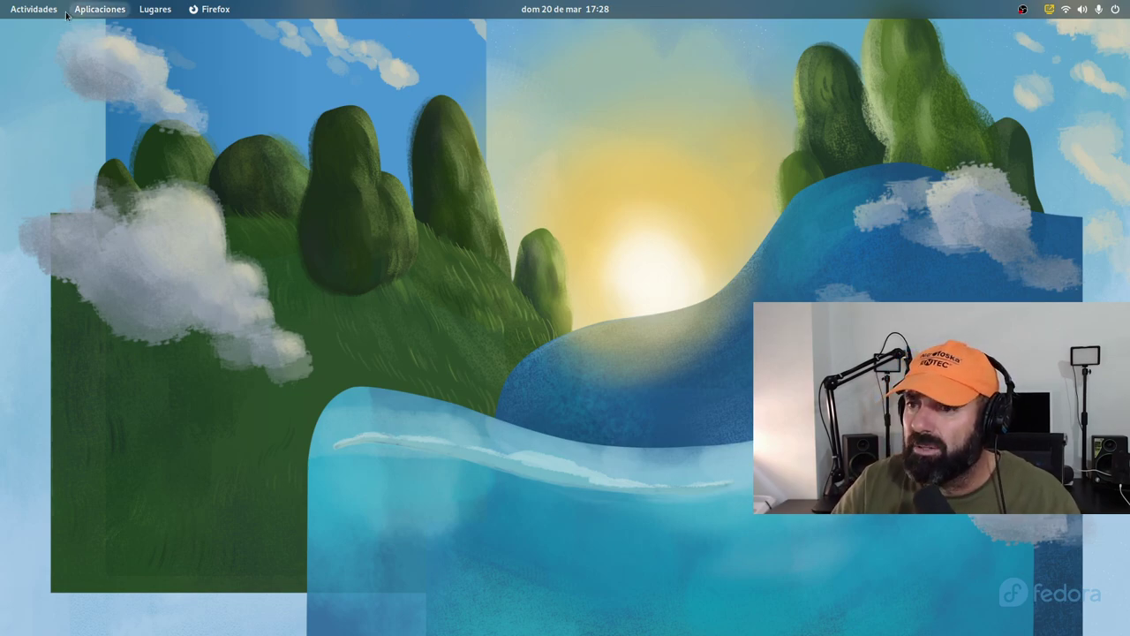
# Examine the open windows, workspaces and dock in the activities overview, and return to the desktop
pyautogui.click(34, 9)
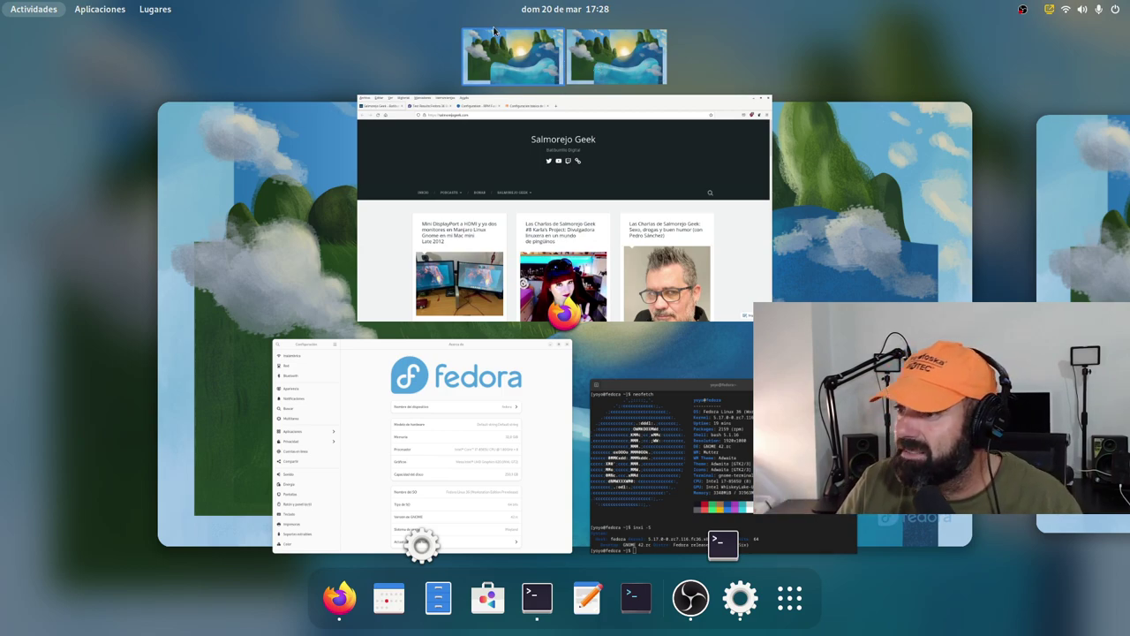
pyautogui.moveTo(552, 102)
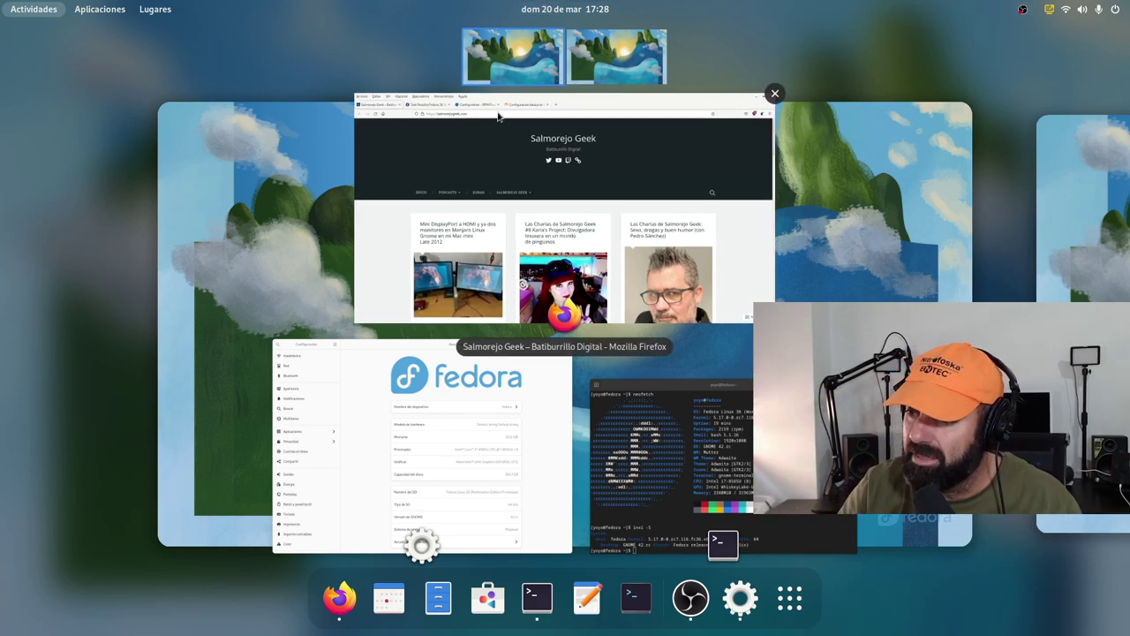
pyautogui.press('Escape')
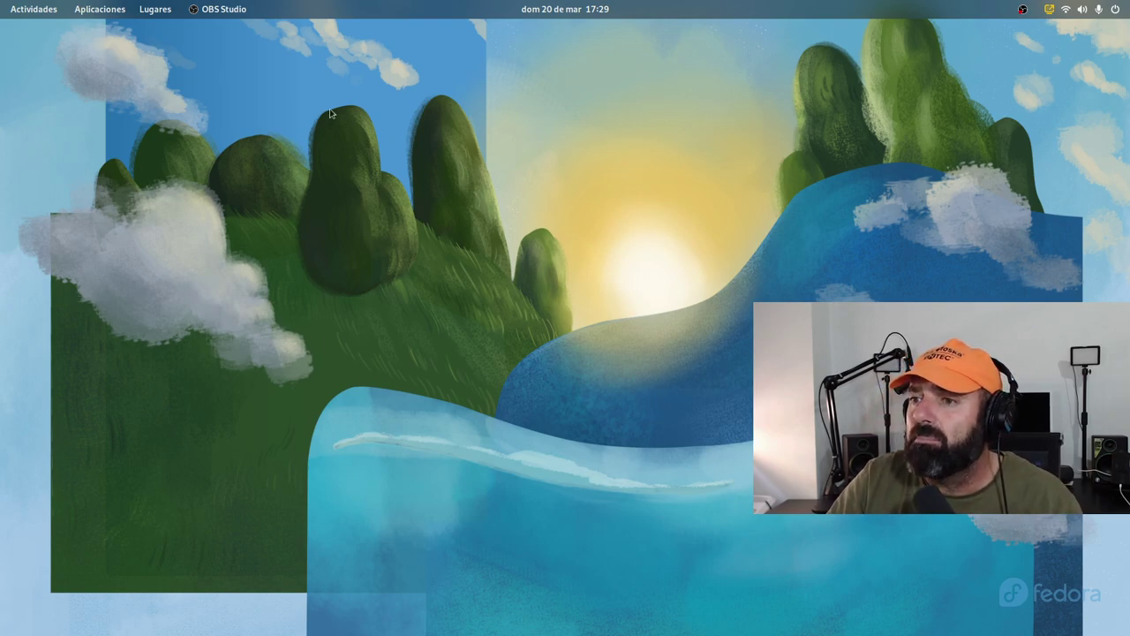
# Launch the Text Editor from the dock and move its window down and away from the screen's edge
pyautogui.moveTo(4, 3)
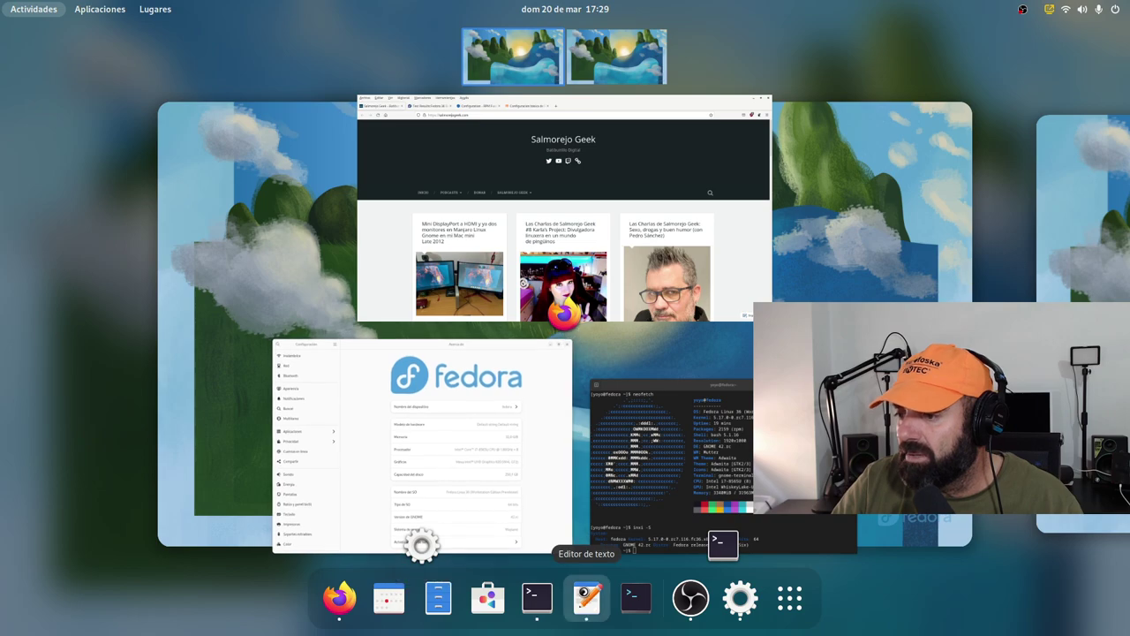
pyautogui.click(585, 597)
pyautogui.moveTo(362, 37); pyautogui.dragTo(458, 58)
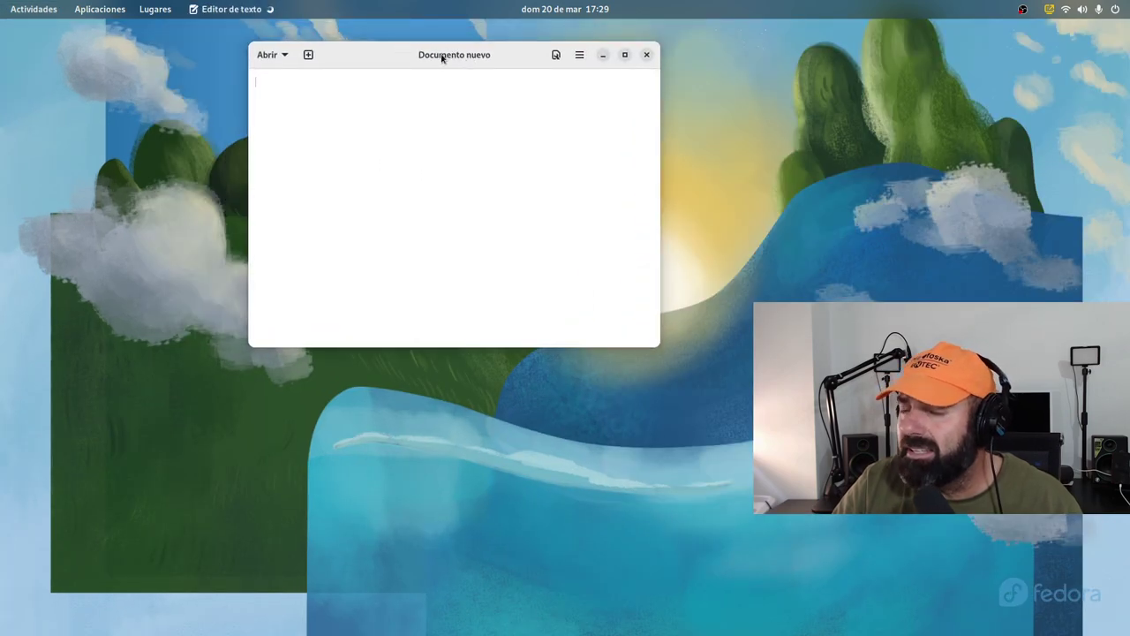
# Try the Text Editor's dark and light styles and restore the follow-system style
pyautogui.click(579, 55)
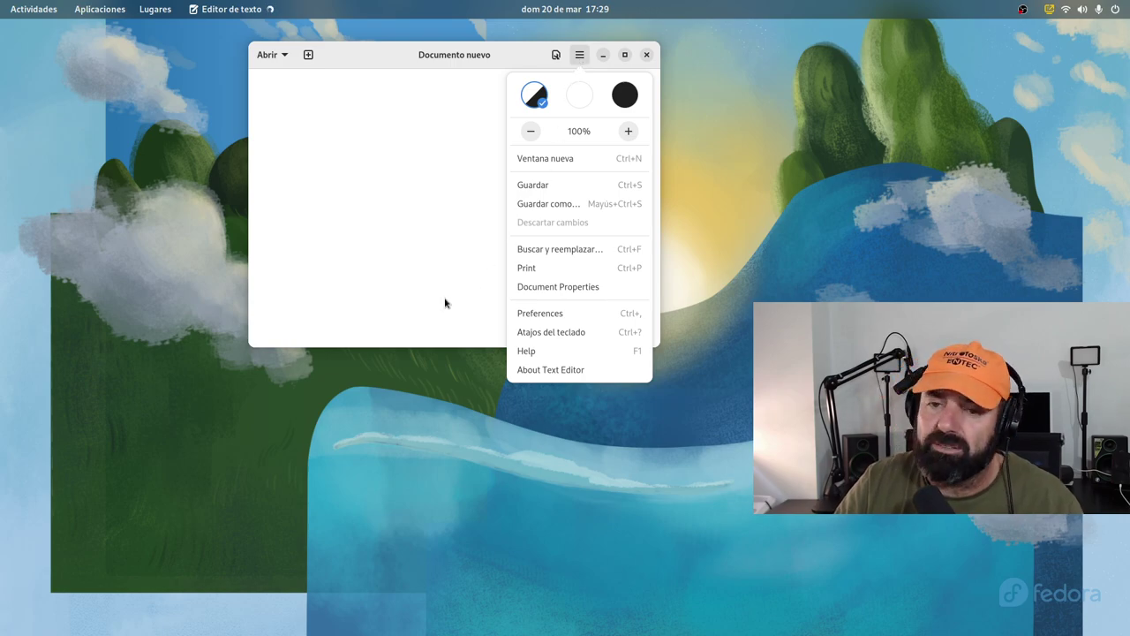
pyautogui.click(618, 100)
pyautogui.click(582, 99)
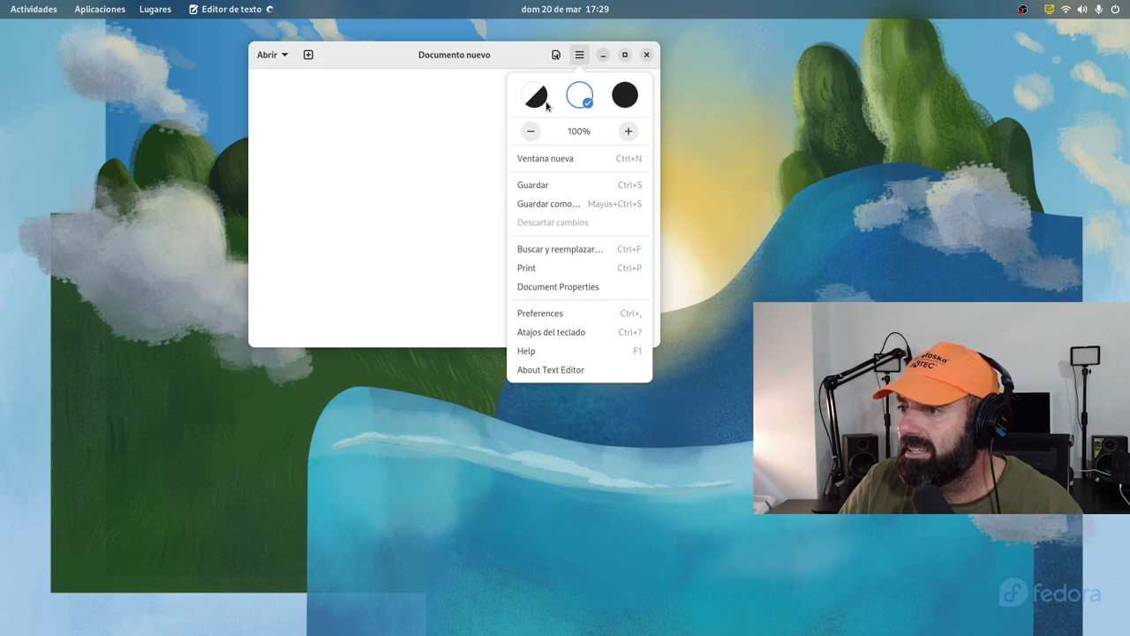
pyautogui.click(541, 100)
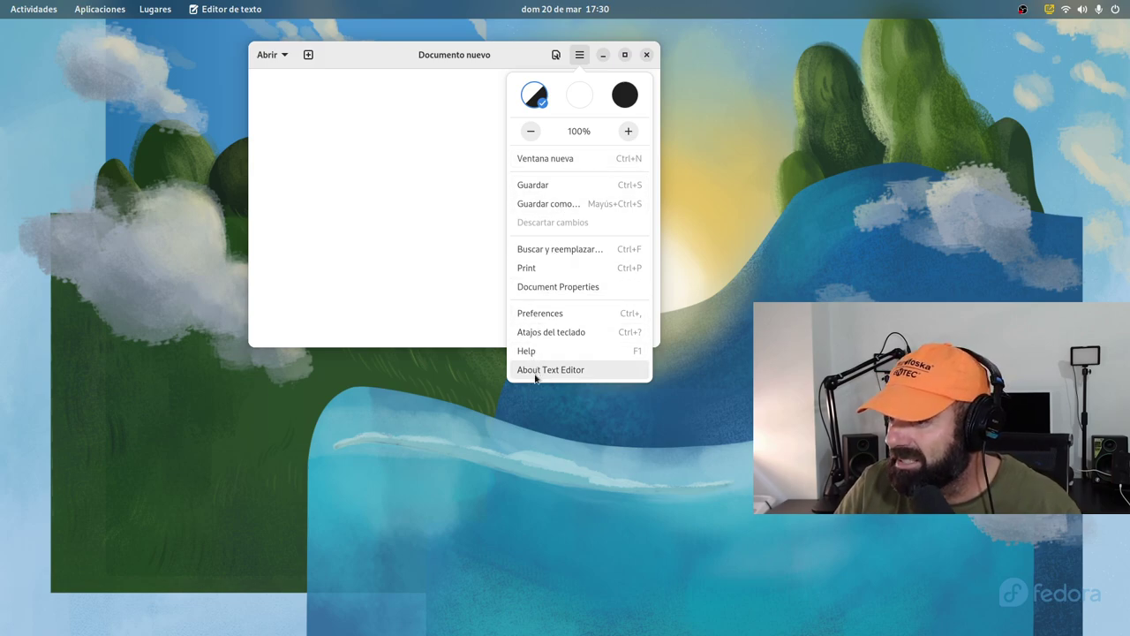
# Check the Text Editor's version information and examine the document's display, indentation and spelling options without changing them
pyautogui.click(564, 371)
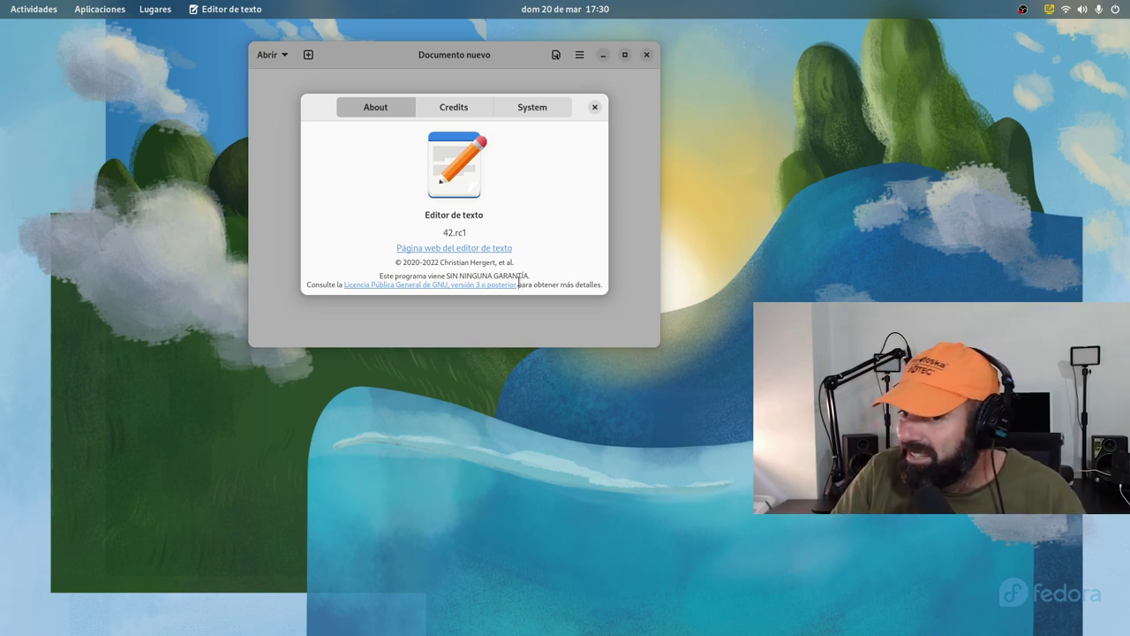
pyautogui.click(595, 107)
pyautogui.click(556, 55)
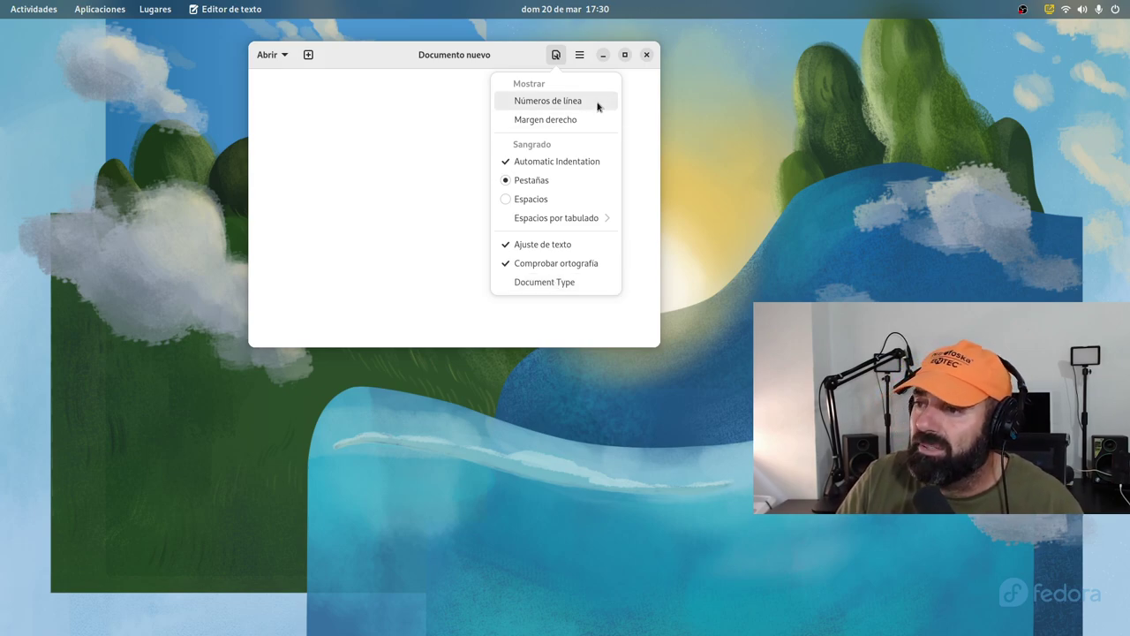
pyautogui.click(400, 101)
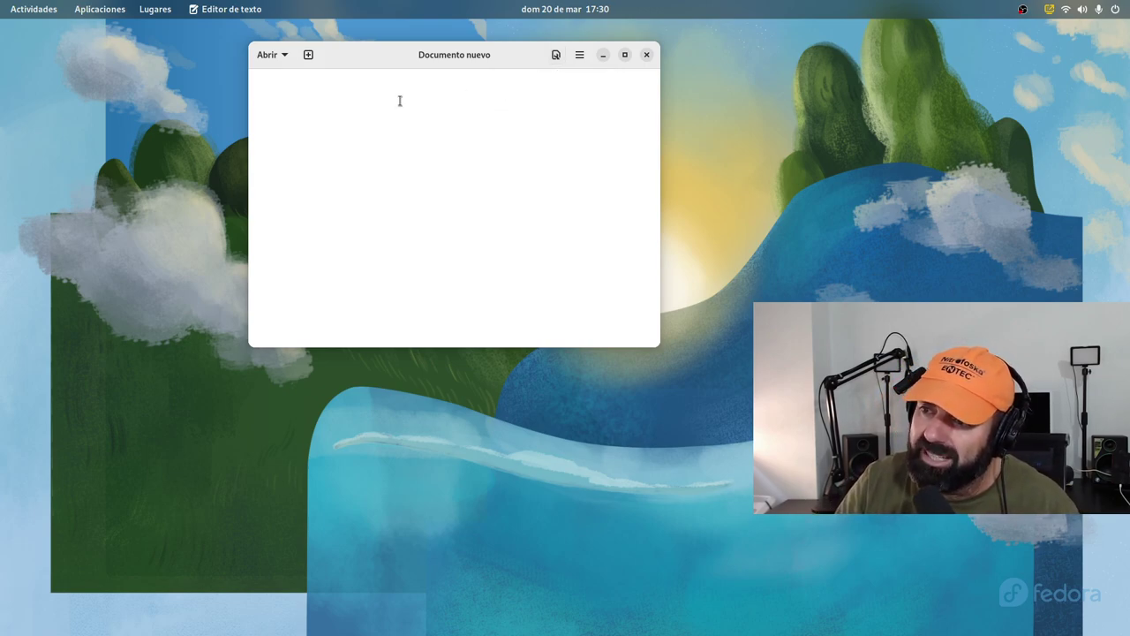
# Try a second empty document tab, close it and review the Text Editor's main options
pyautogui.click(309, 55)
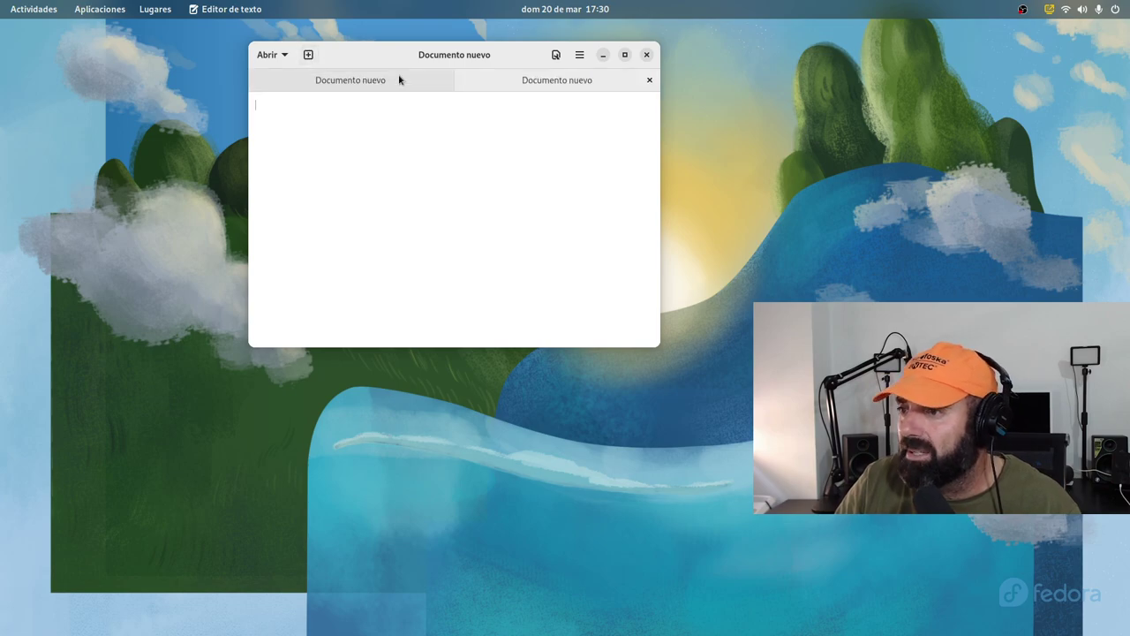
pyautogui.click(648, 81)
pyautogui.click(580, 55)
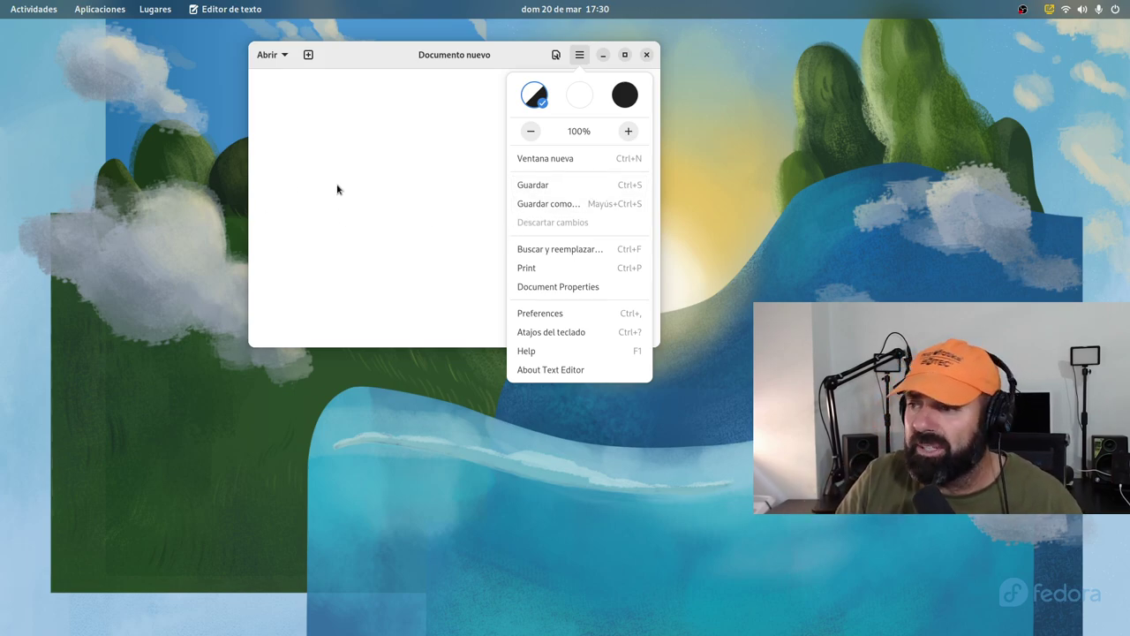
pyautogui.click(397, 167)
# Close the Text Editor, read the system's problem notification and dismiss it without sending a report
pyautogui.click(647, 55)
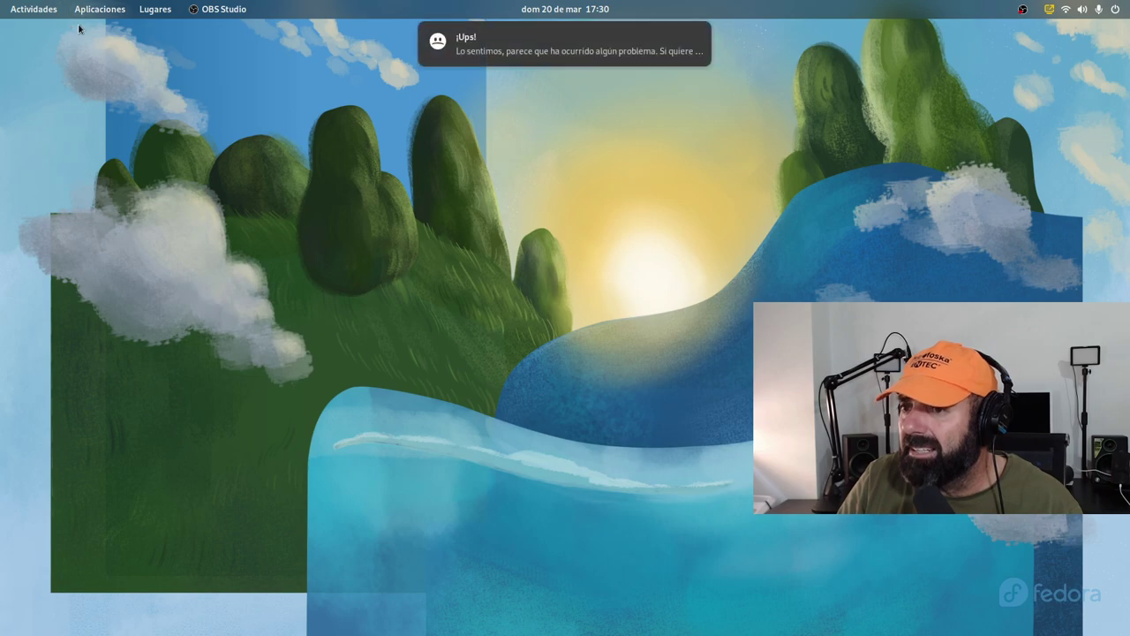
pyautogui.moveTo(698, 37)
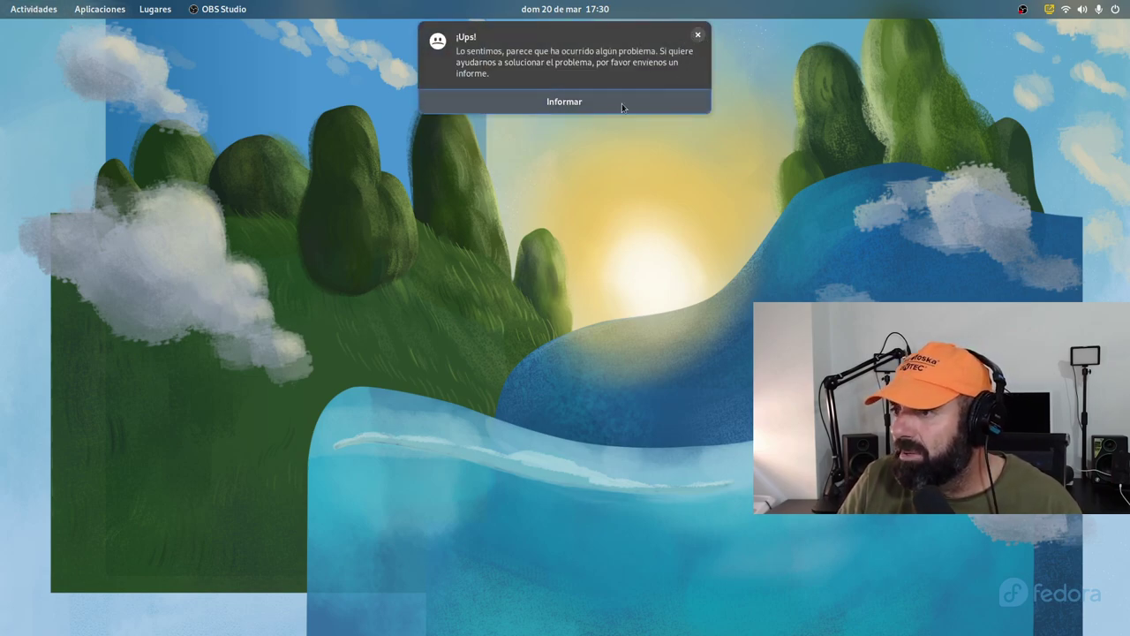
pyautogui.click(698, 36)
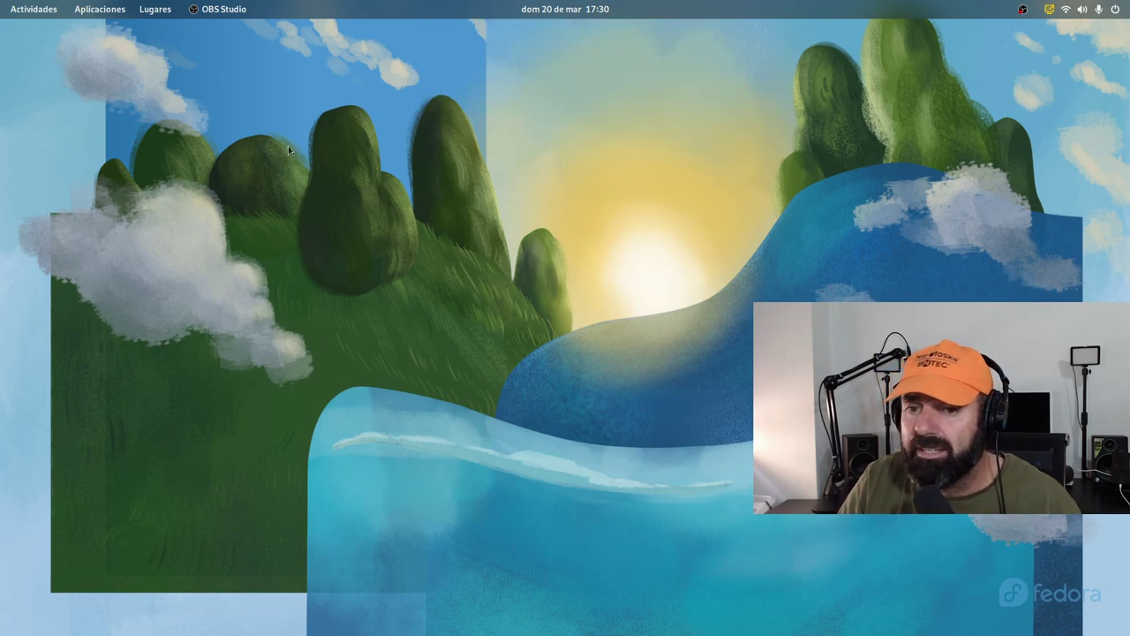
# Bring the open Terminal window to the front from the activities overview
pyautogui.click(34, 9)
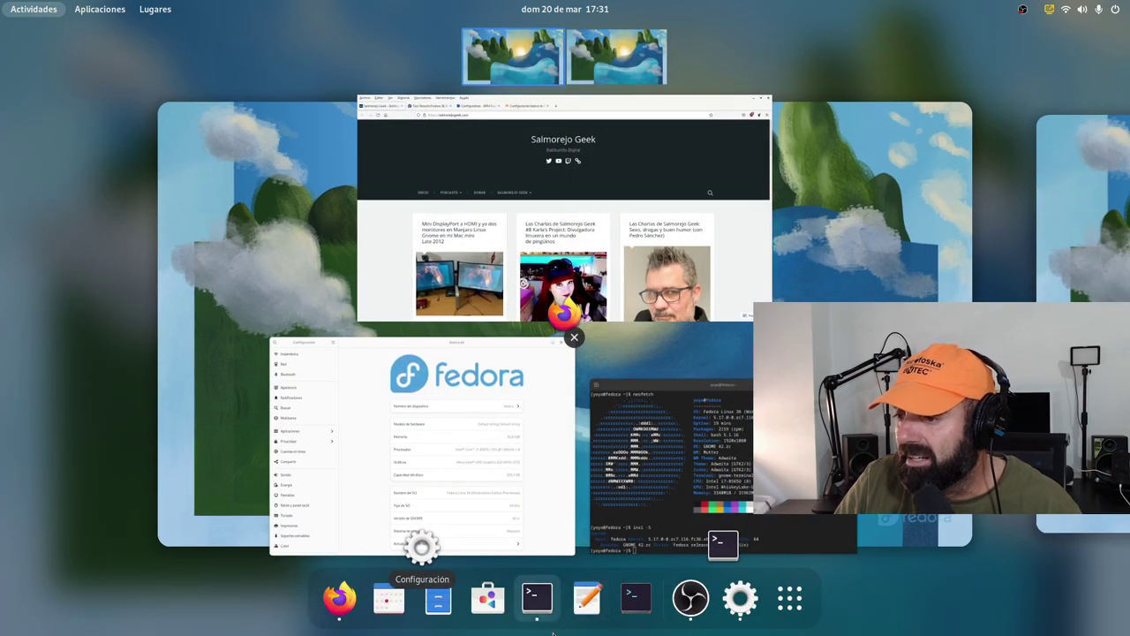
pyautogui.click(534, 600)
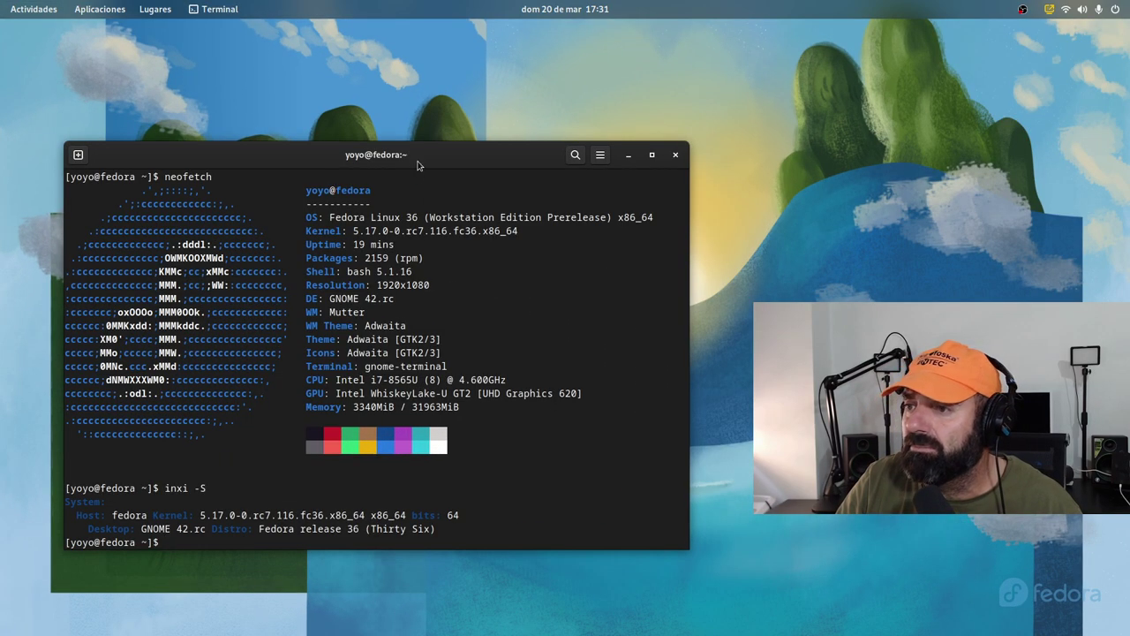
# Reposition the Terminal window and enter the command "dnf installl gnome-console" at the prompt without running it
pyautogui.moveTo(421, 141); pyautogui.dragTo(439, 120)
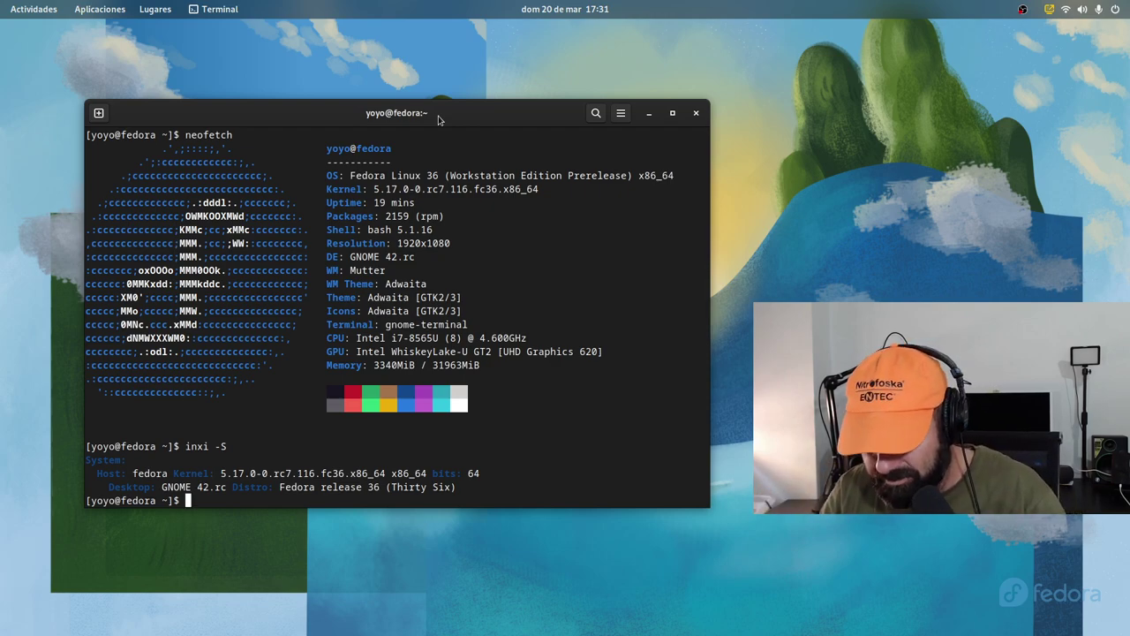
pyautogui.write('dnf installl  gnome-con')
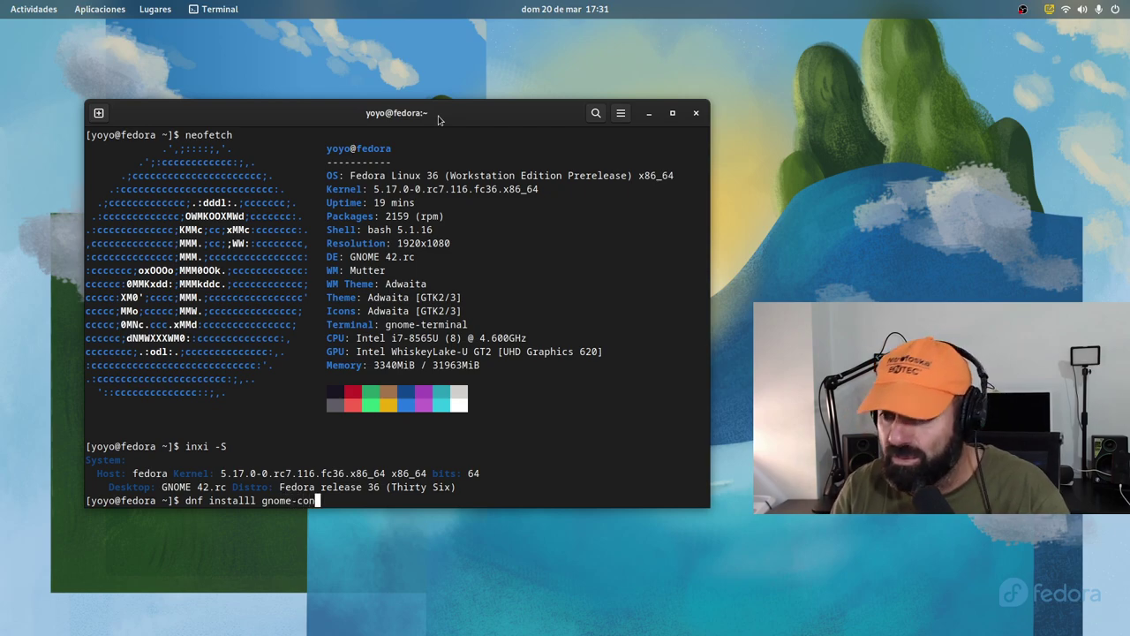
pyautogui.write('sole')
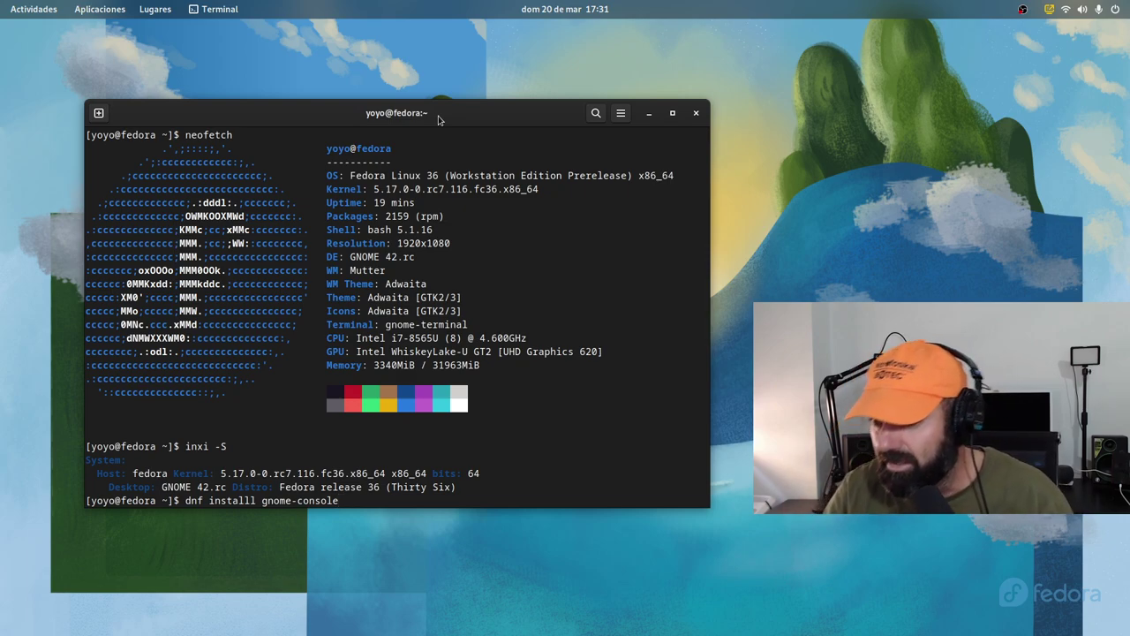
# Check the Terminal's version information, close it, and minimise the Terminal window
pyautogui.click(621, 113)
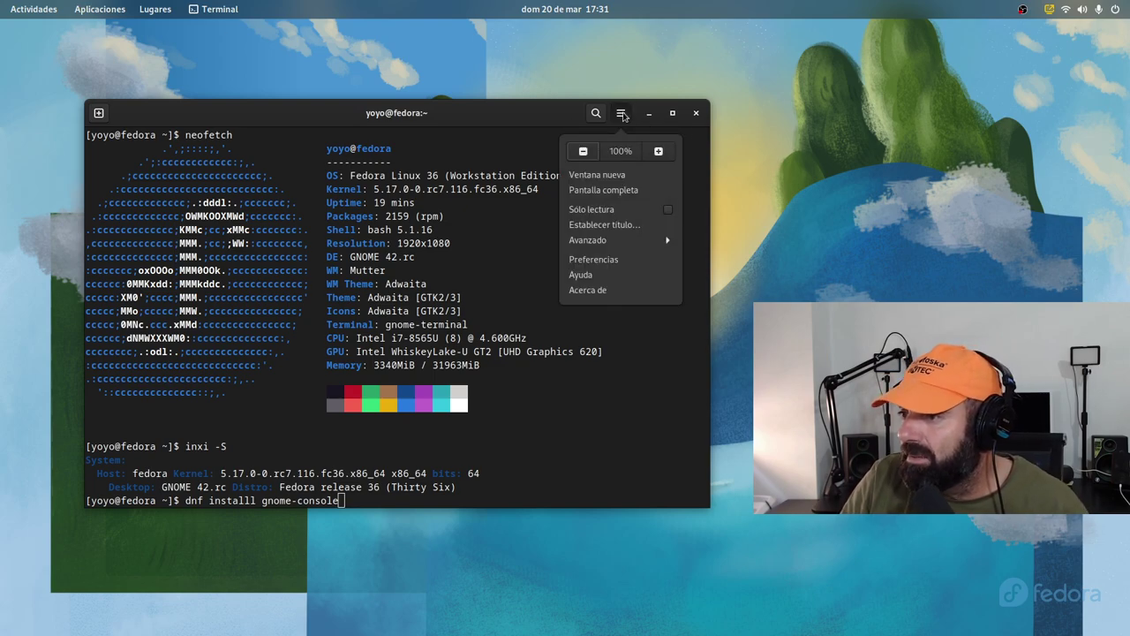
pyautogui.click(587, 289)
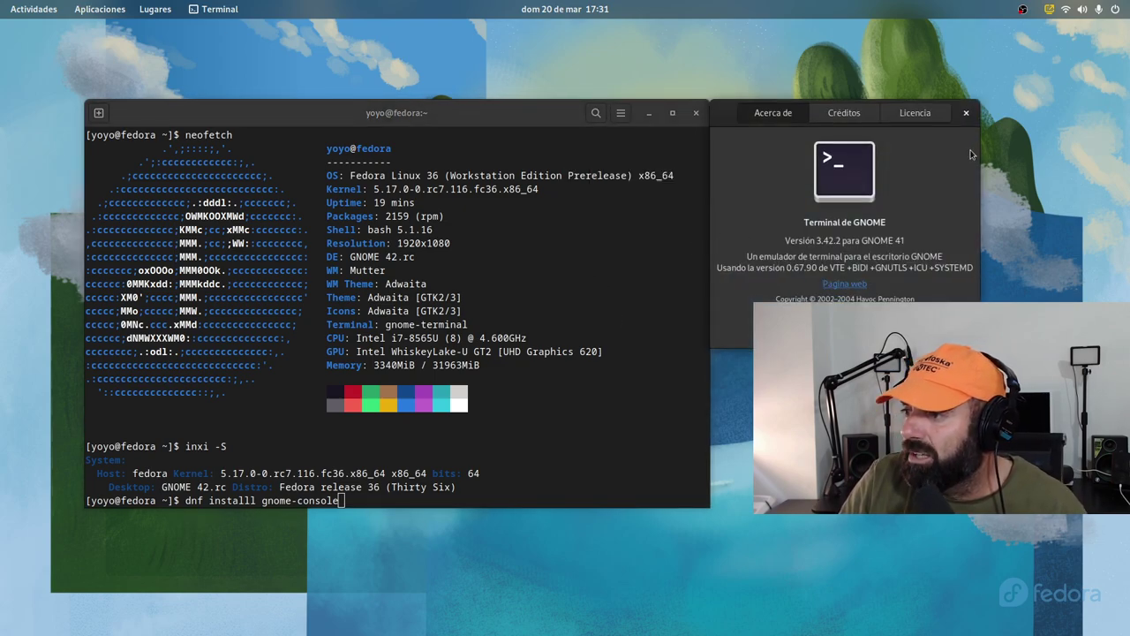
pyautogui.click(966, 113)
pyautogui.moveTo(474, 113); pyautogui.dragTo(434, 64)
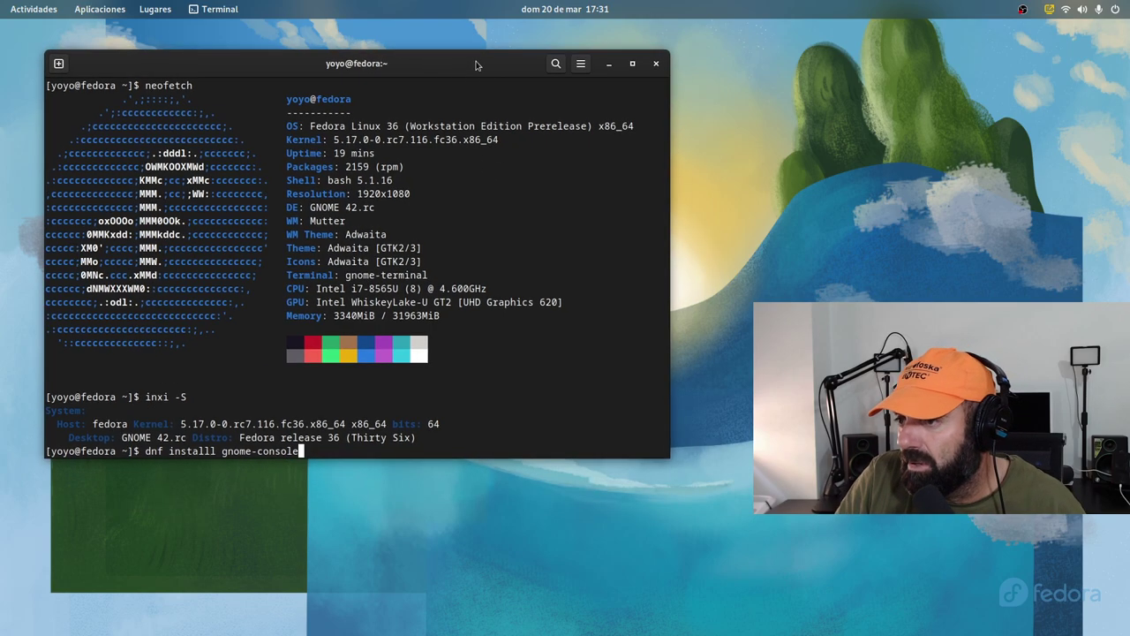
pyautogui.click(609, 67)
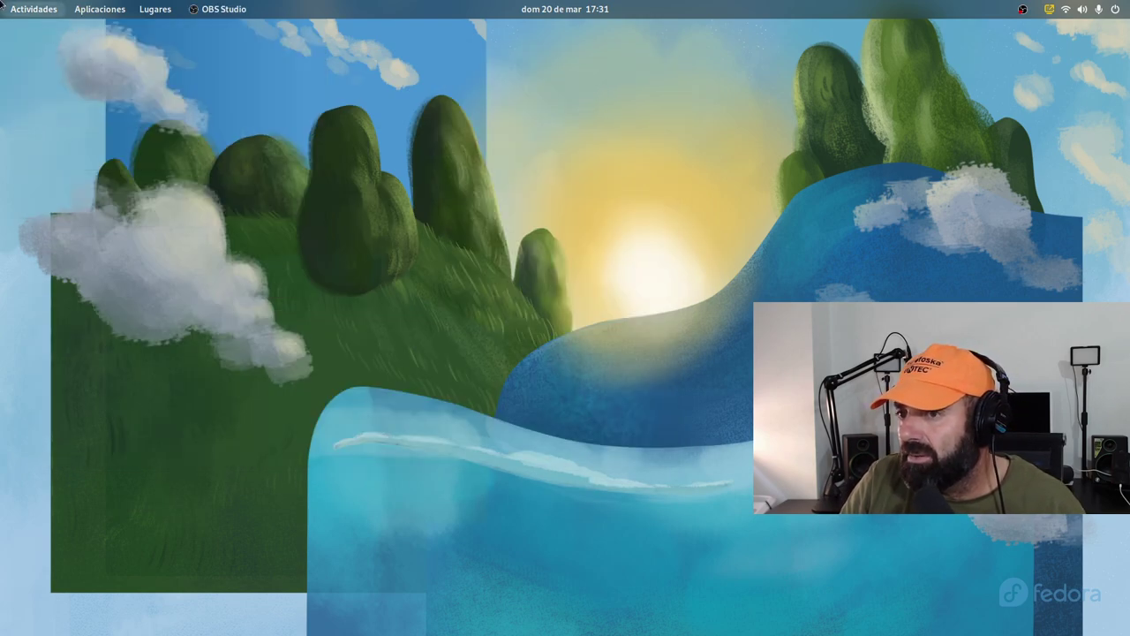
# Launch Consola from the activities overview, enlarge its window to about 134 × 39 characters and reposition it
pyautogui.click(30, 12)
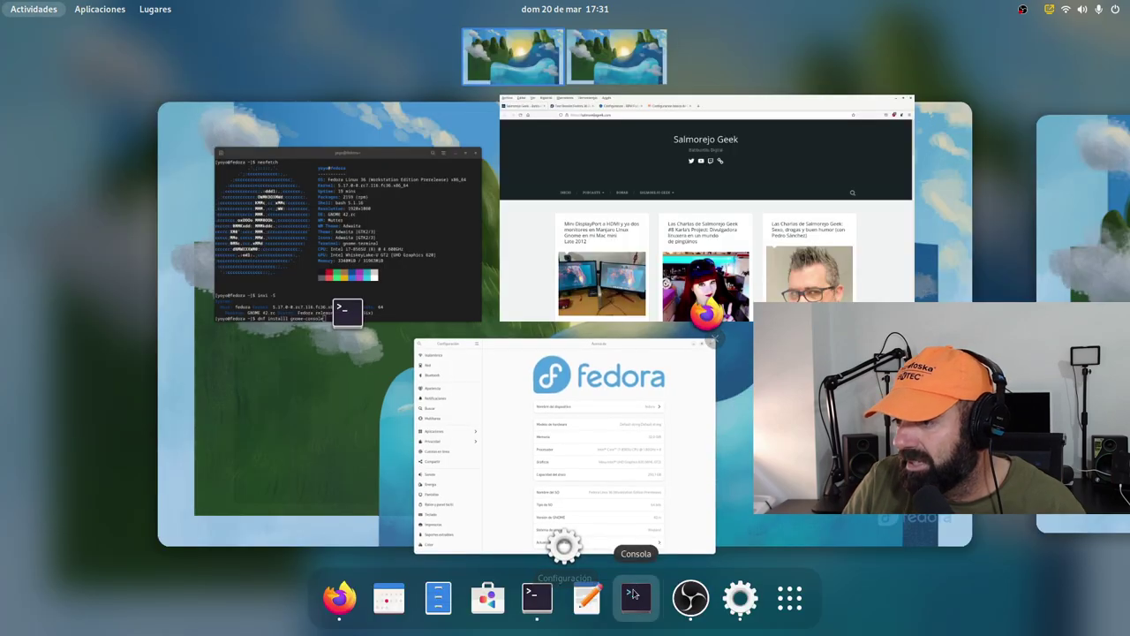
pyautogui.click(633, 593)
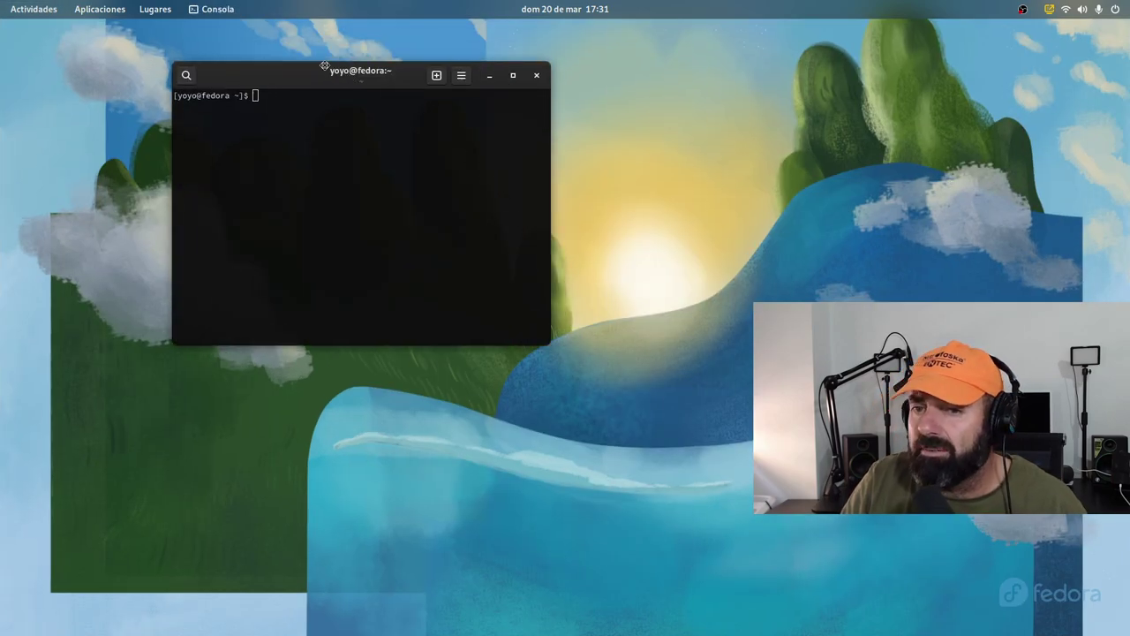
pyautogui.moveTo(547, 346); pyautogui.dragTo(809, 512)
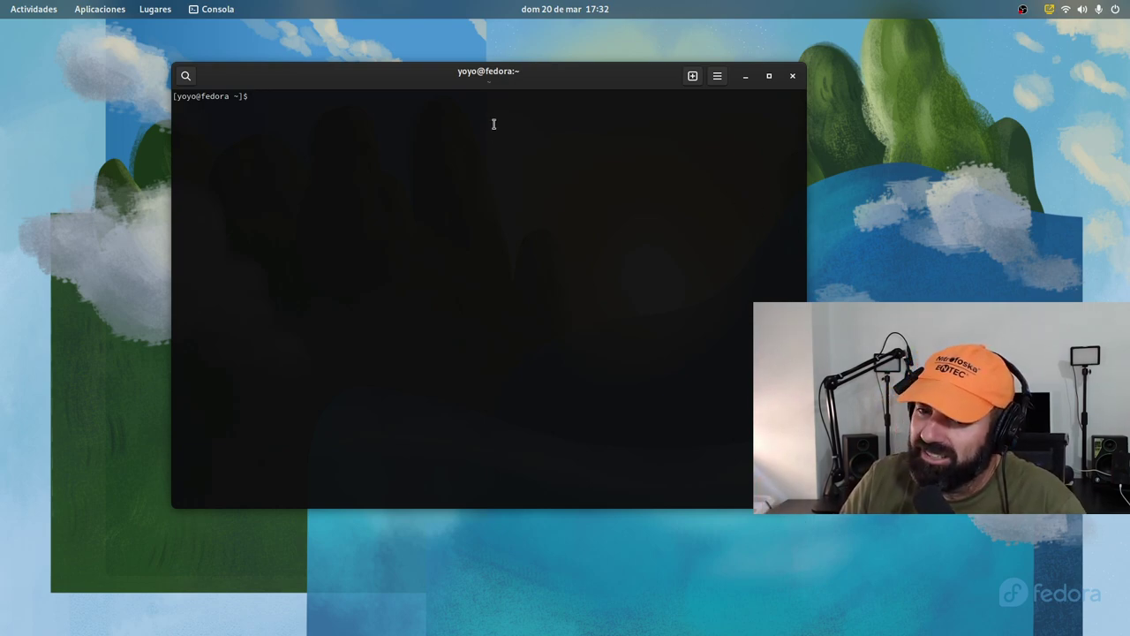
pyautogui.moveTo(407, 70); pyautogui.dragTo(372, 66)
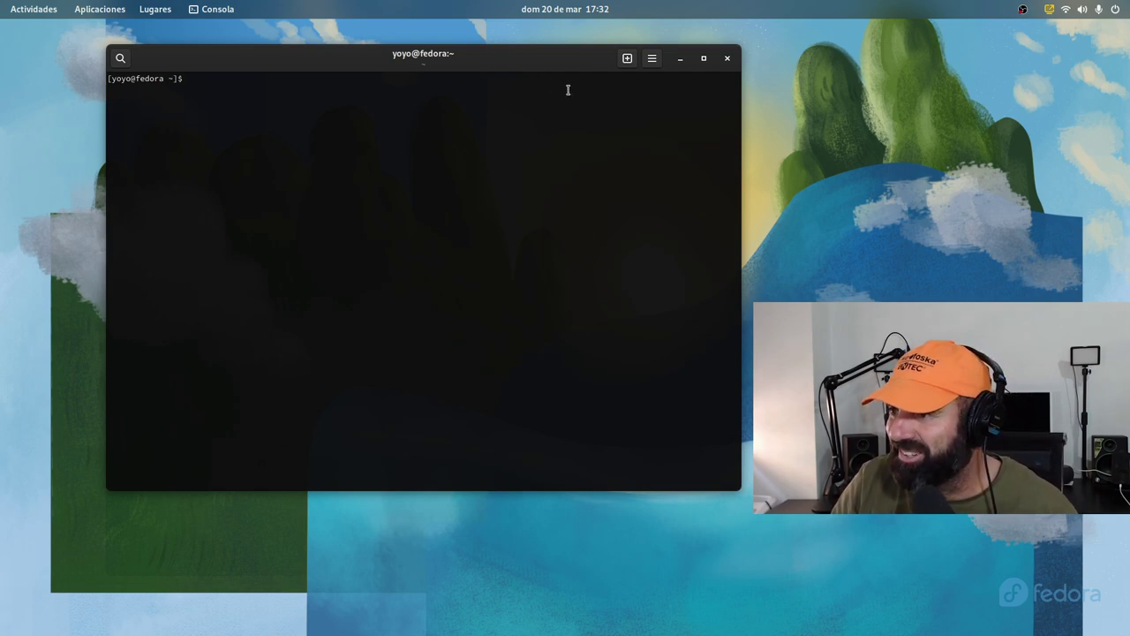
# Review Consola's application and main options, and try a second tab before closing it
pyautogui.click(212, 10)
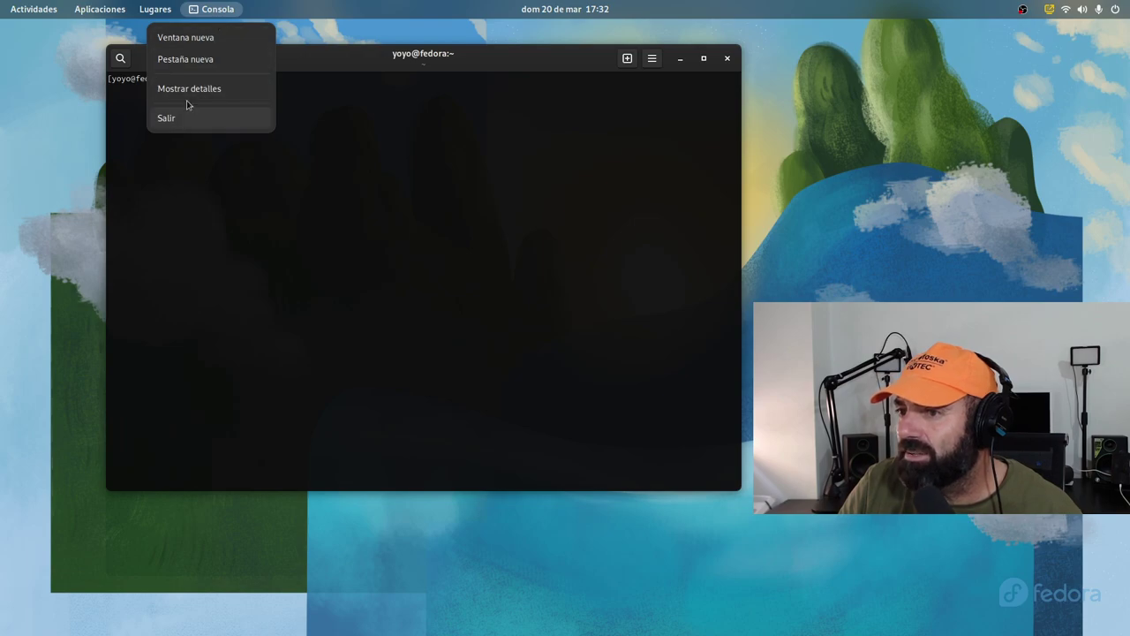
pyautogui.click(336, 255)
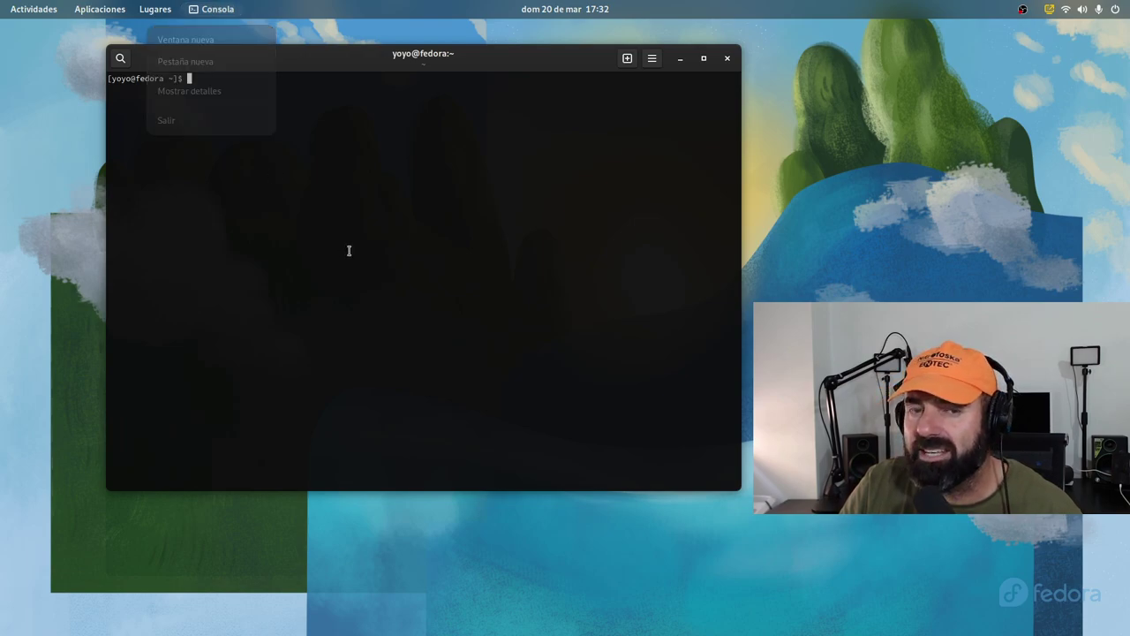
pyautogui.click(629, 60)
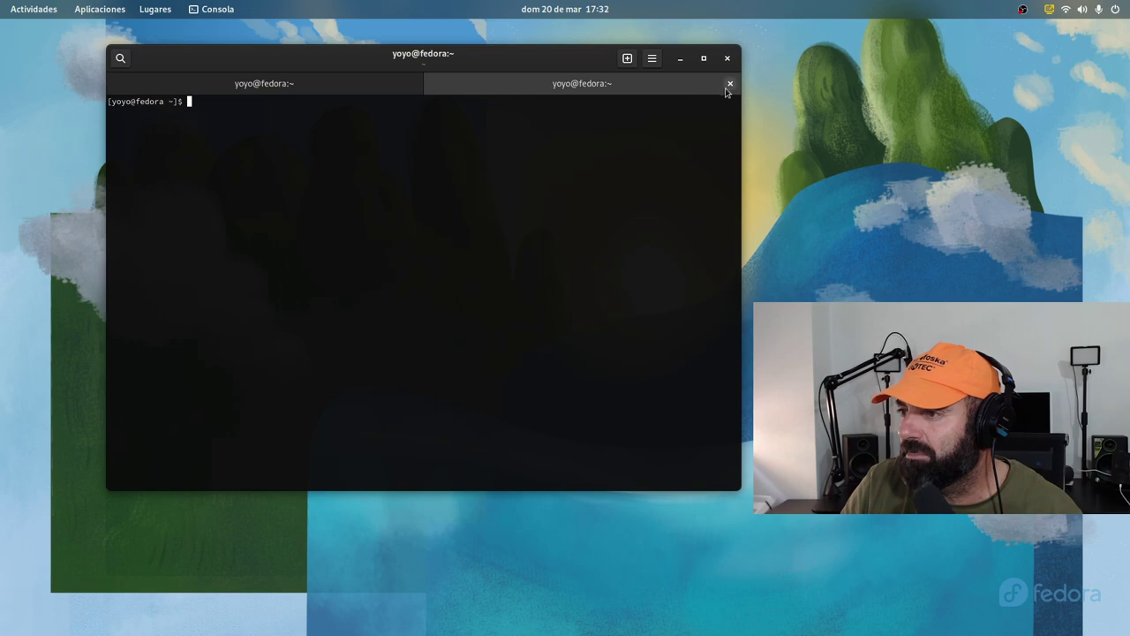
pyautogui.hotkey('ctrl', 'shift', 'w')
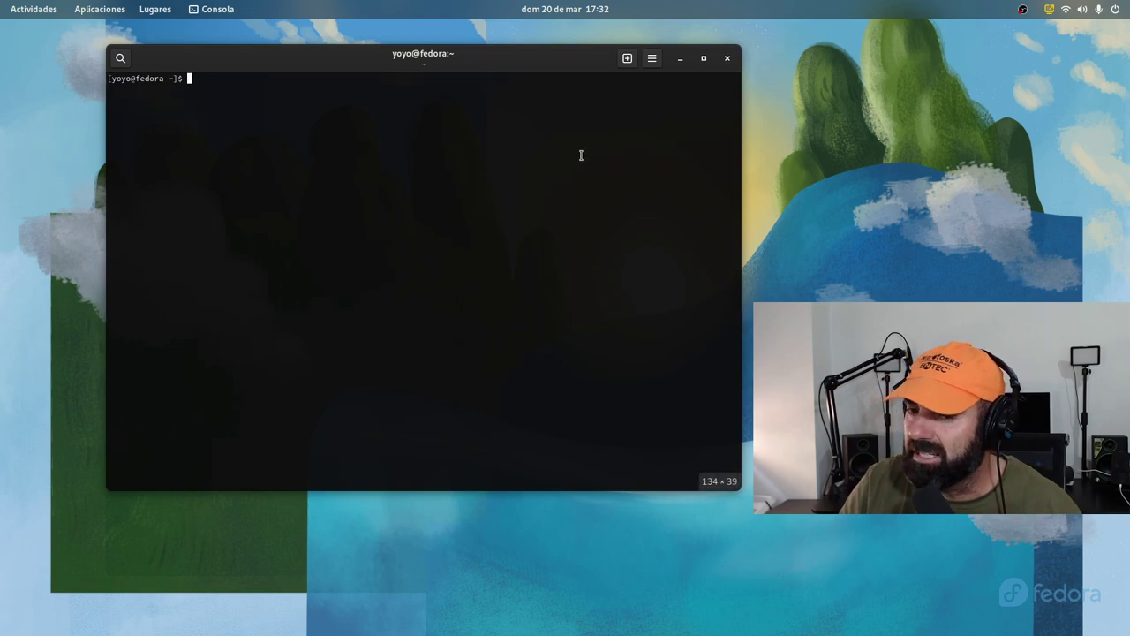
pyautogui.click(653, 59)
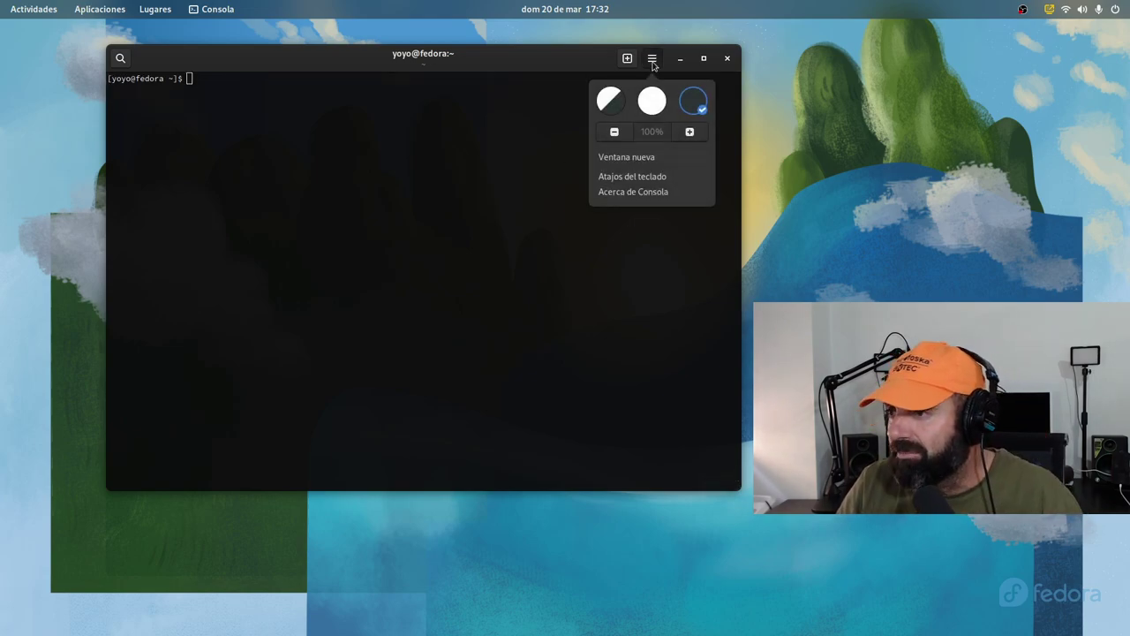
pyautogui.click(444, 208)
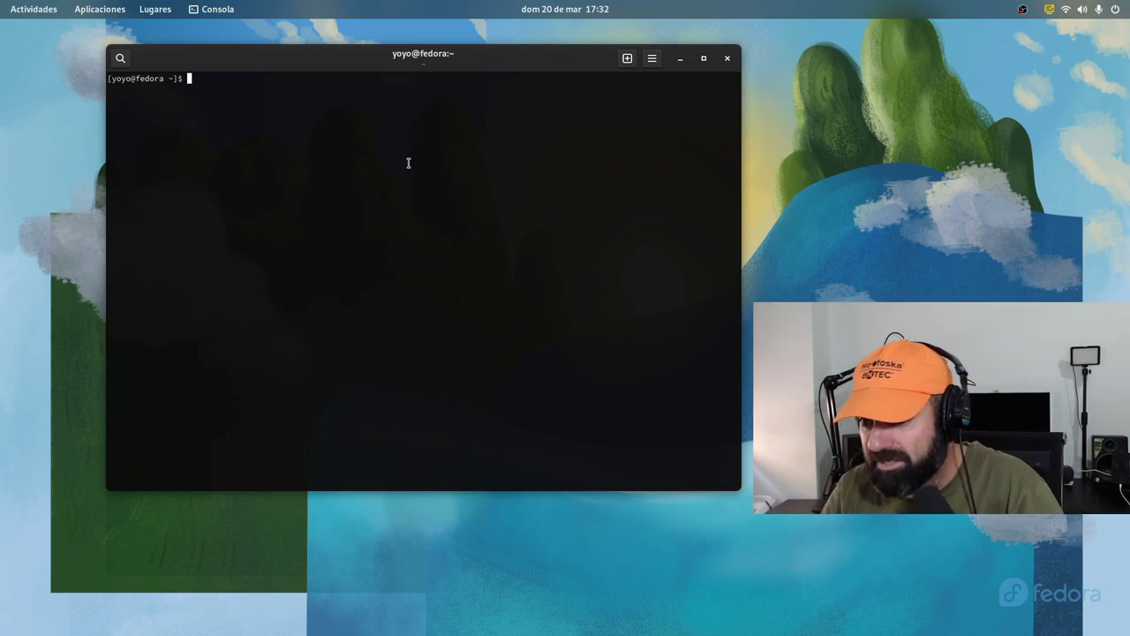
# Run htop in Consola and set the window's appearance to follow the system style
pyautogui.write('htop')
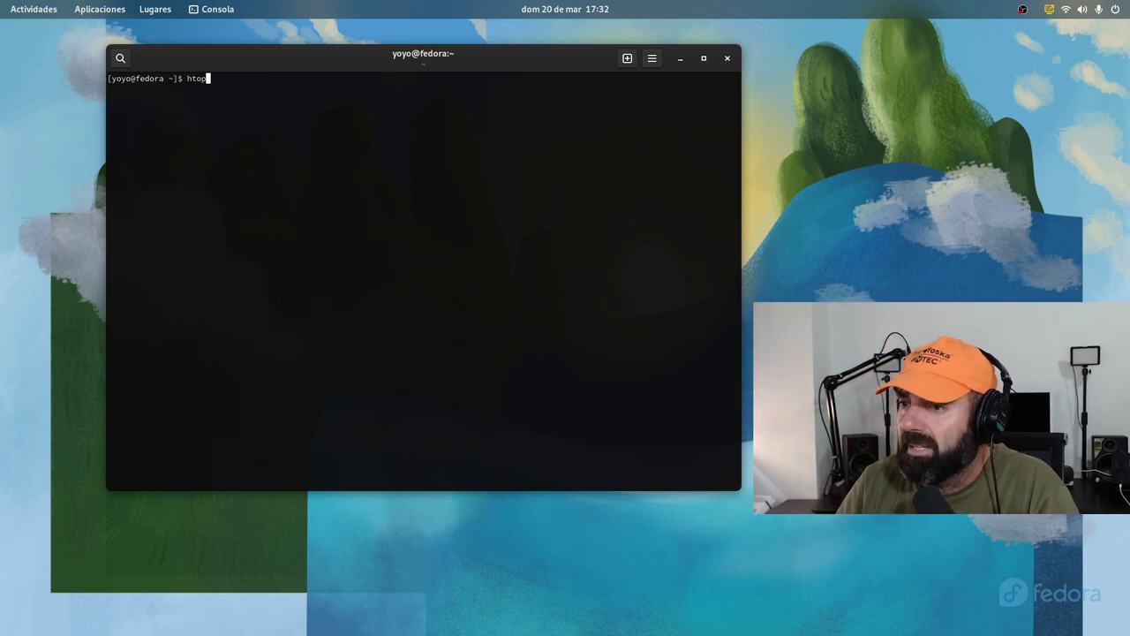
pyautogui.press('Return')
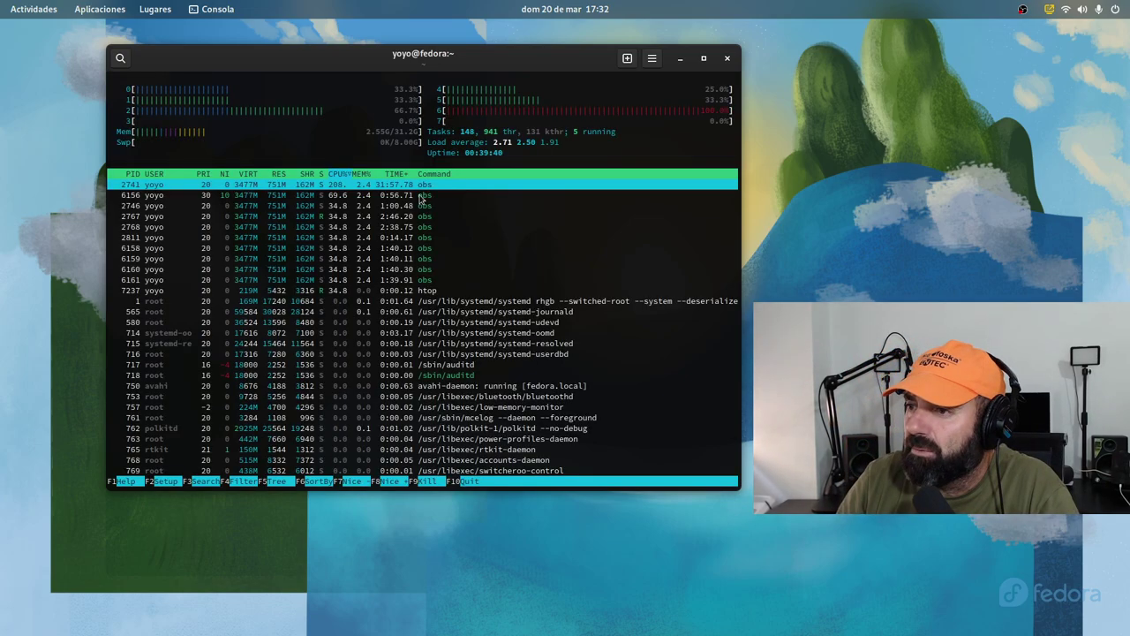
pyautogui.click(651, 59)
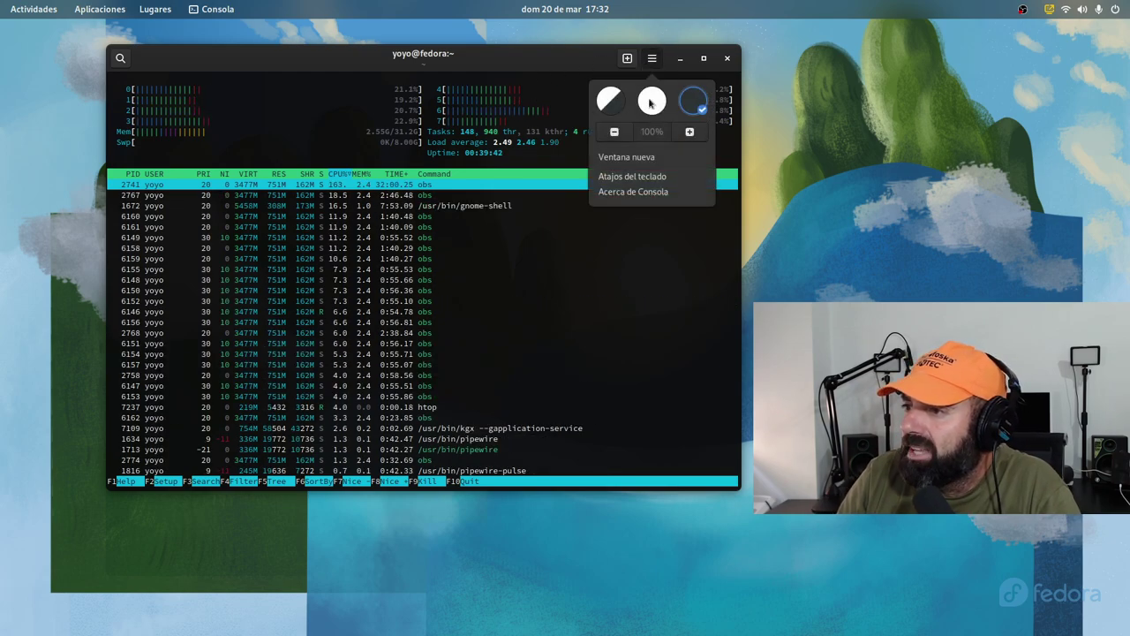
pyautogui.click(614, 104)
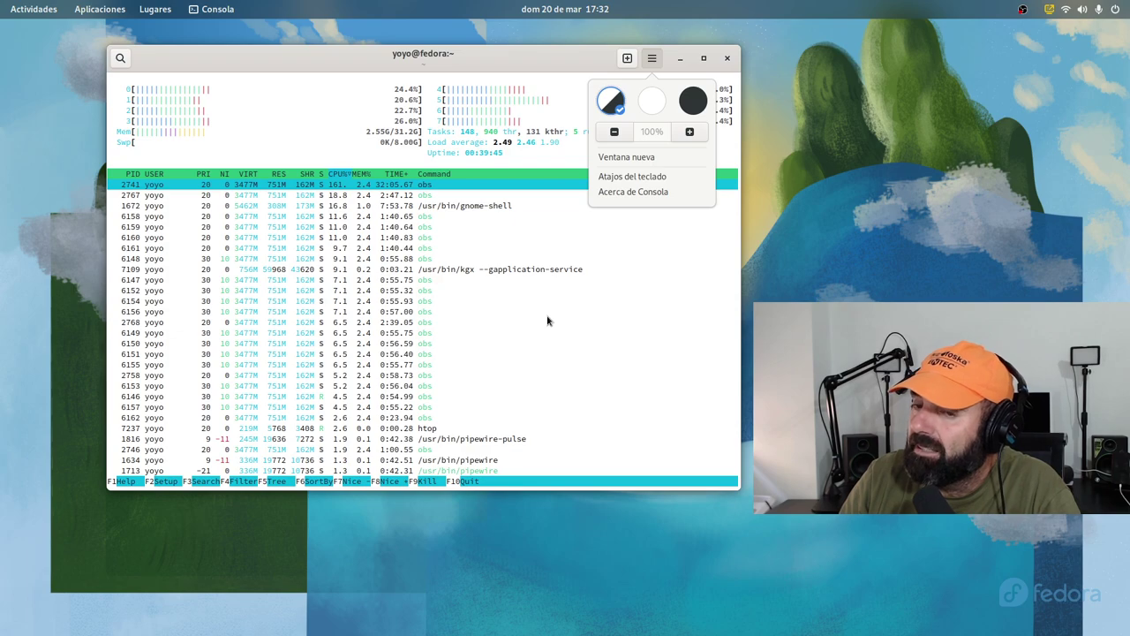
pyautogui.click(576, 61)
pyautogui.moveTo(576, 62); pyautogui.dragTo(516, 81)
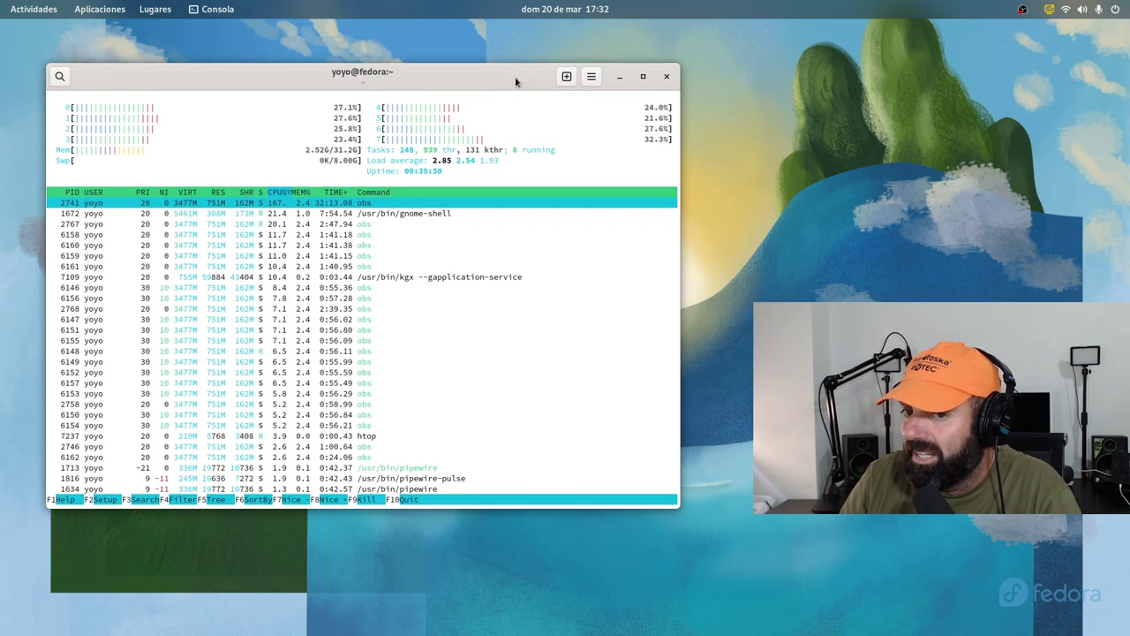
# Compare Consola's dark and light styles with htop running and return to the system-following style
pyautogui.click(591, 77)
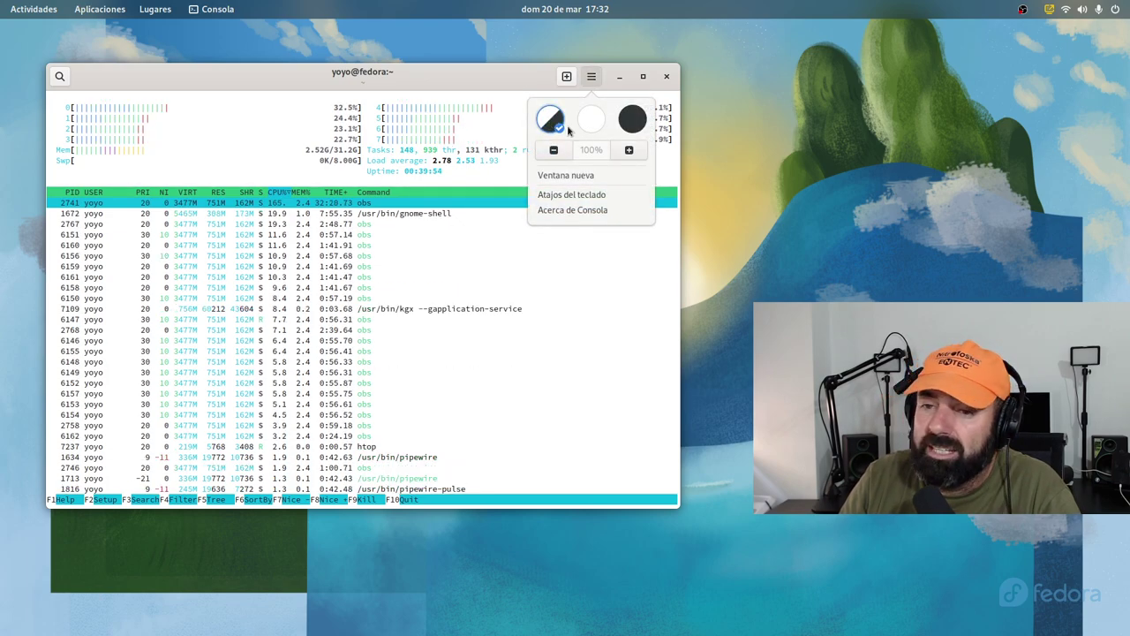
pyautogui.click(595, 129)
pyautogui.click(621, 127)
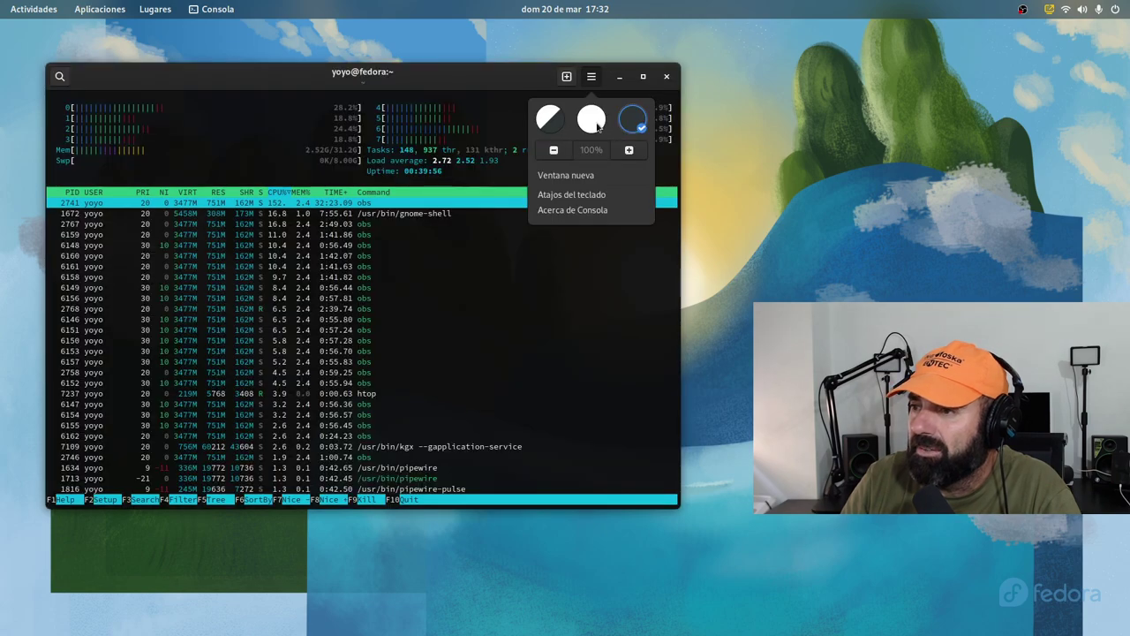
pyautogui.click(594, 123)
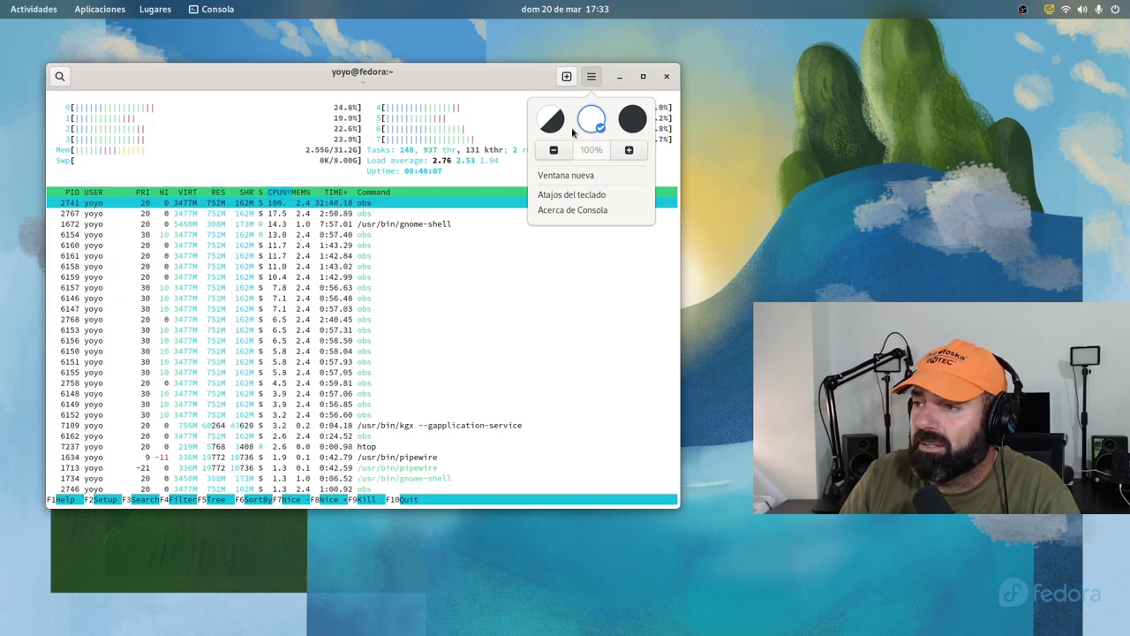
pyautogui.click(541, 124)
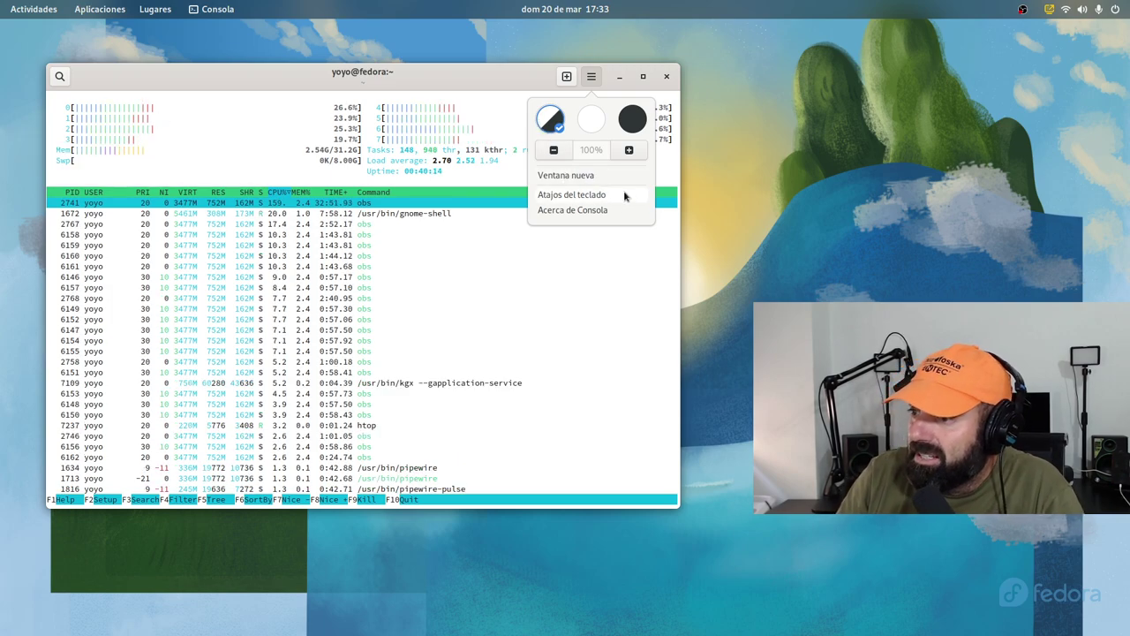
# Examine Consola's keyboard shortcuts and its version information, closing each dialog
pyautogui.click(610, 197)
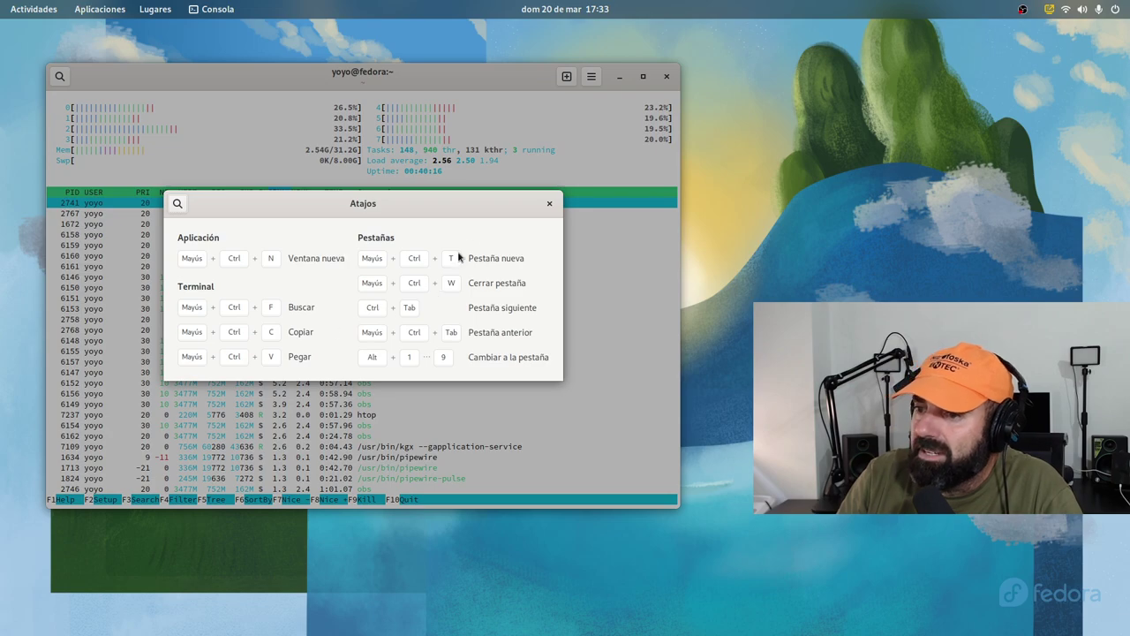
pyautogui.click(549, 204)
pyautogui.click(592, 77)
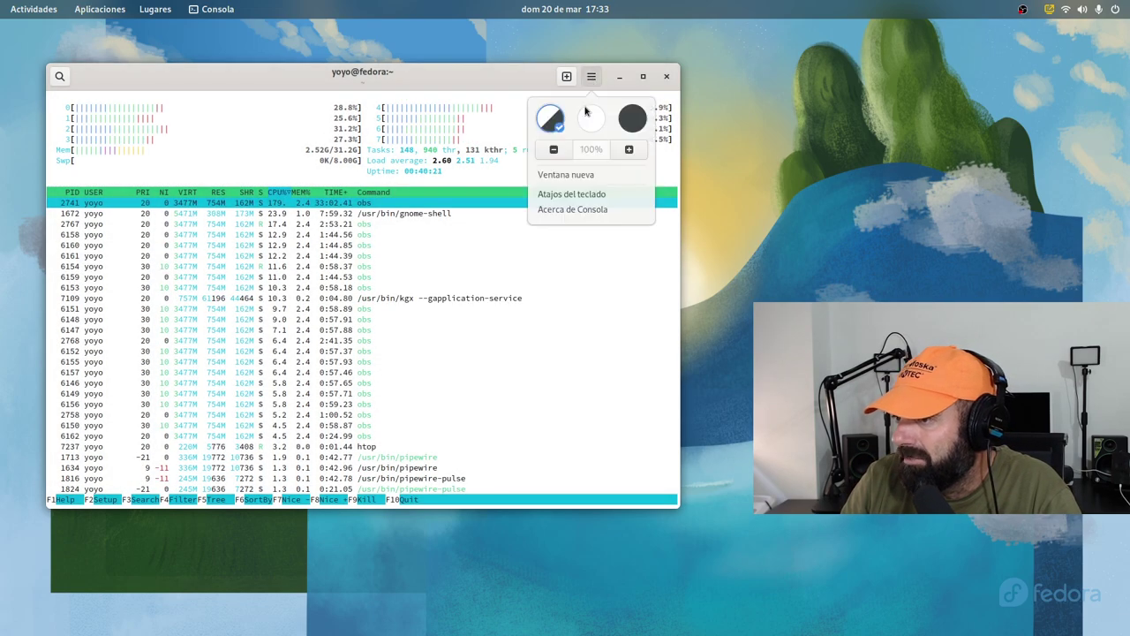
pyautogui.click(573, 209)
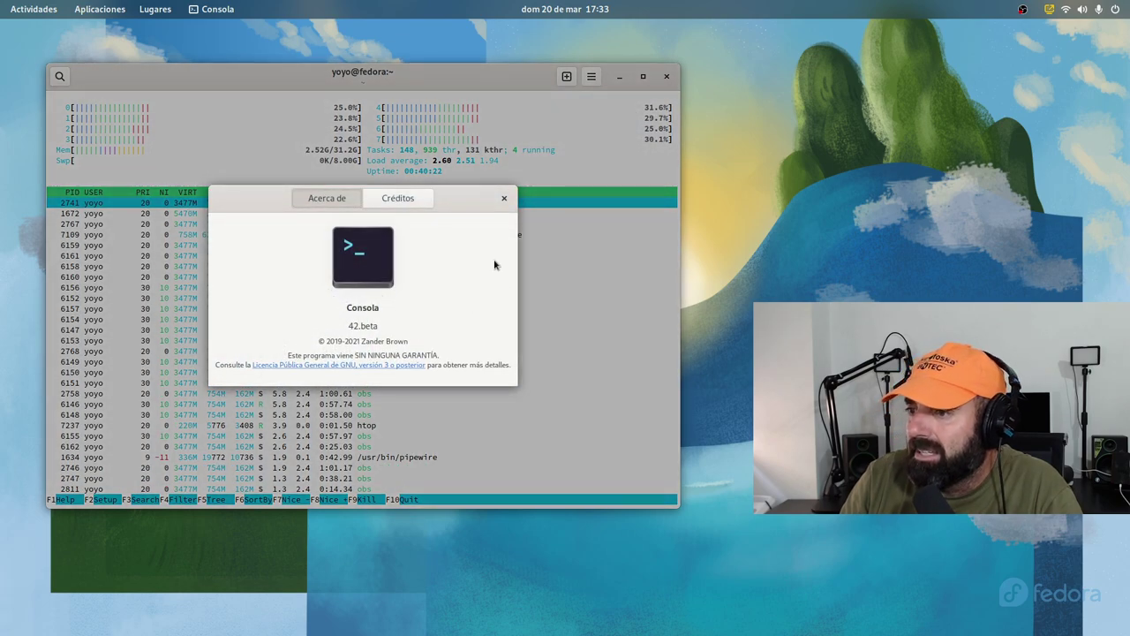
pyautogui.click(504, 198)
pyautogui.click(592, 76)
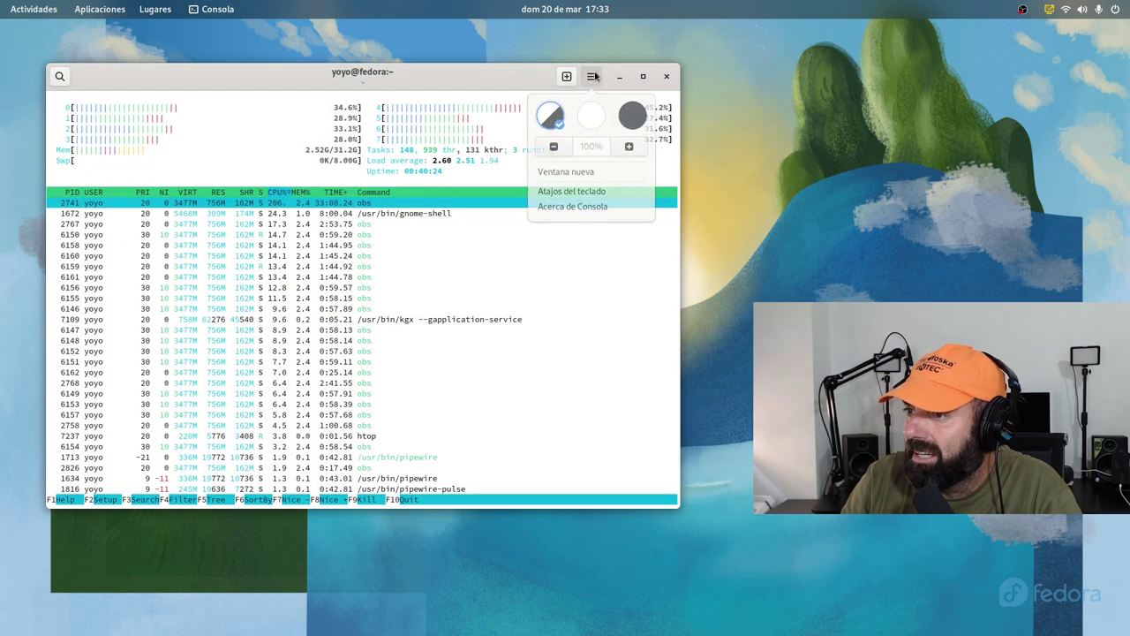
pyautogui.click(584, 210)
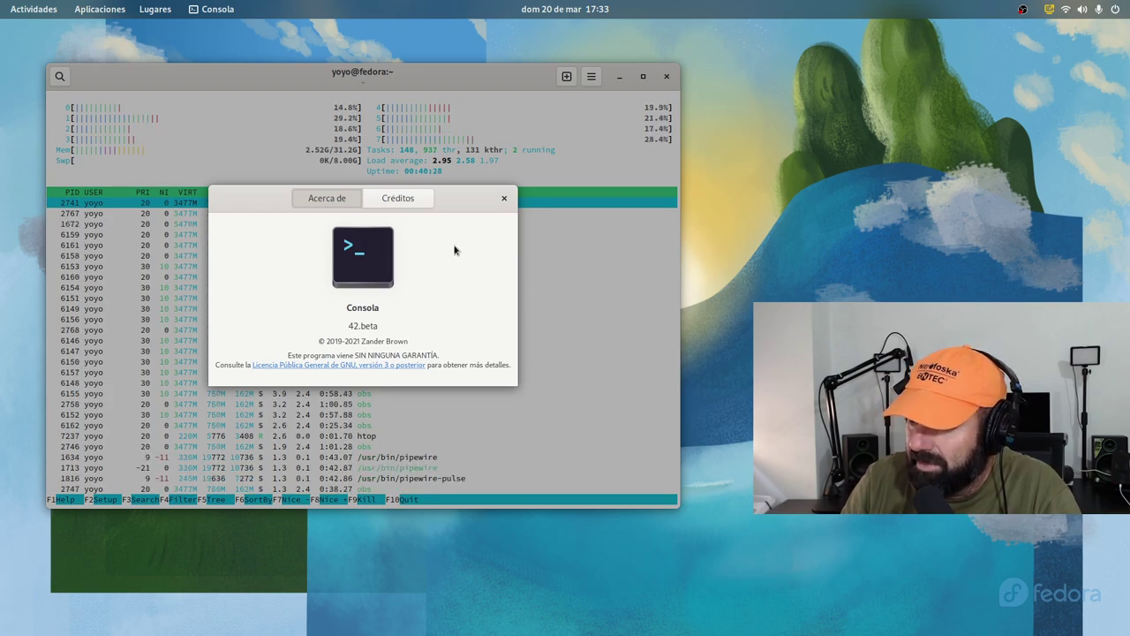
pyautogui.click(504, 198)
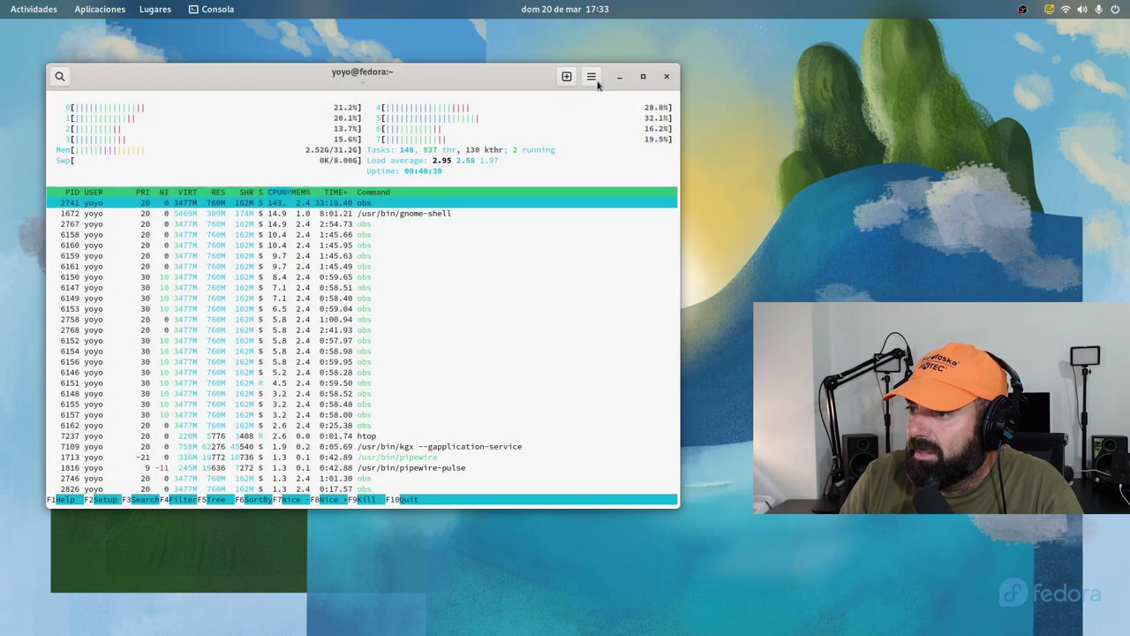
# Increase Consola's text zoom to 140%
pyautogui.click(591, 77)
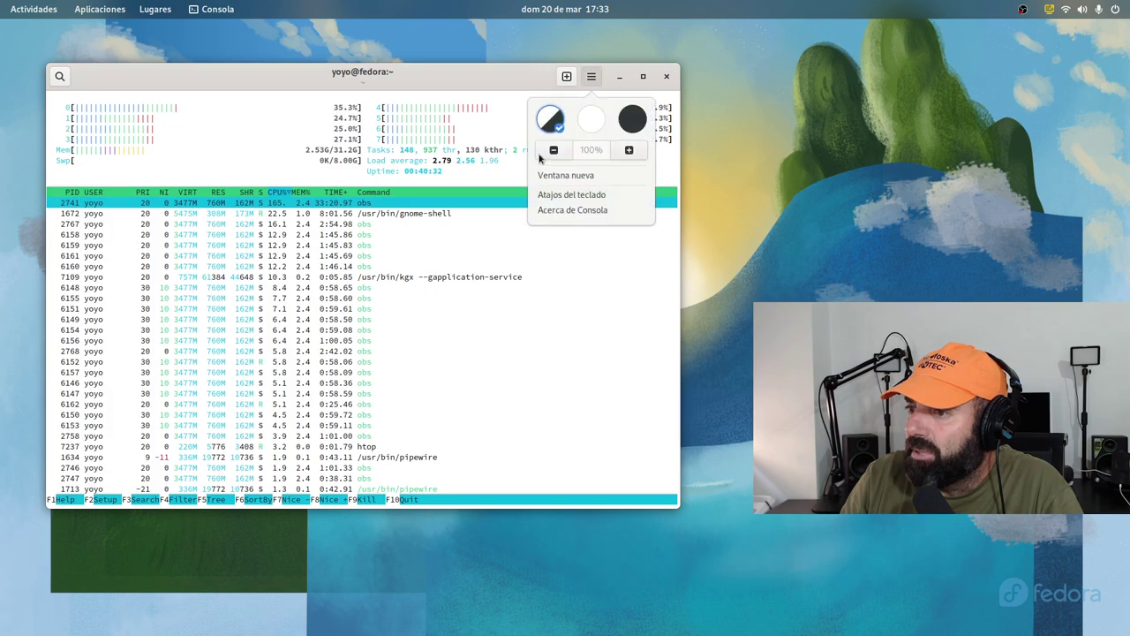
pyautogui.click(629, 151)
pyautogui.click(629, 151)
pyautogui.click(629, 151)
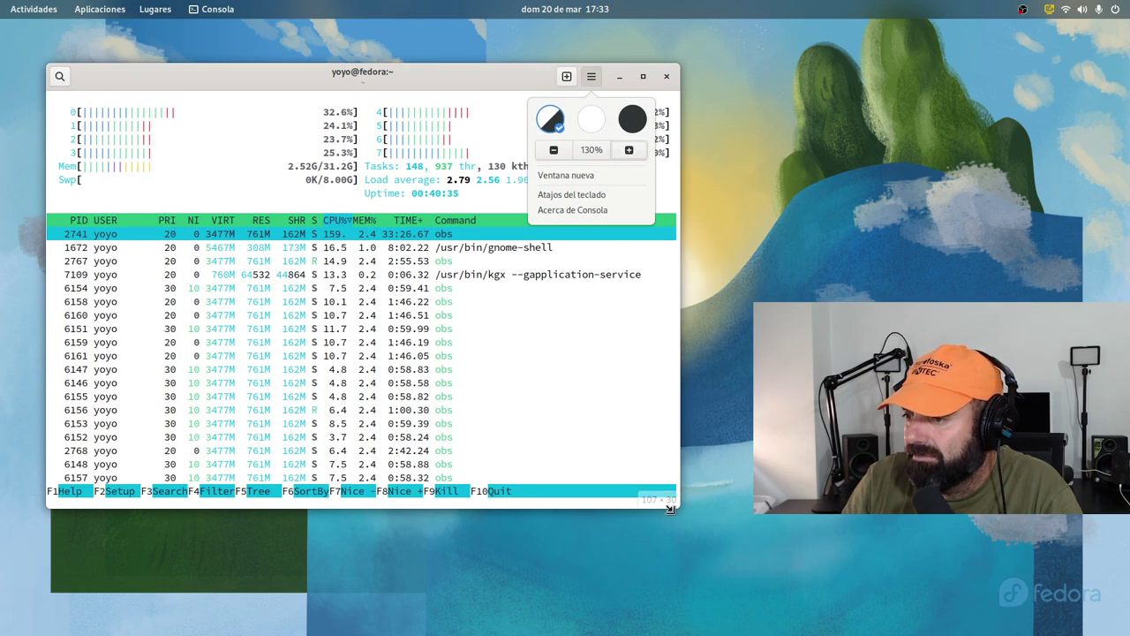
pyautogui.click(629, 152)
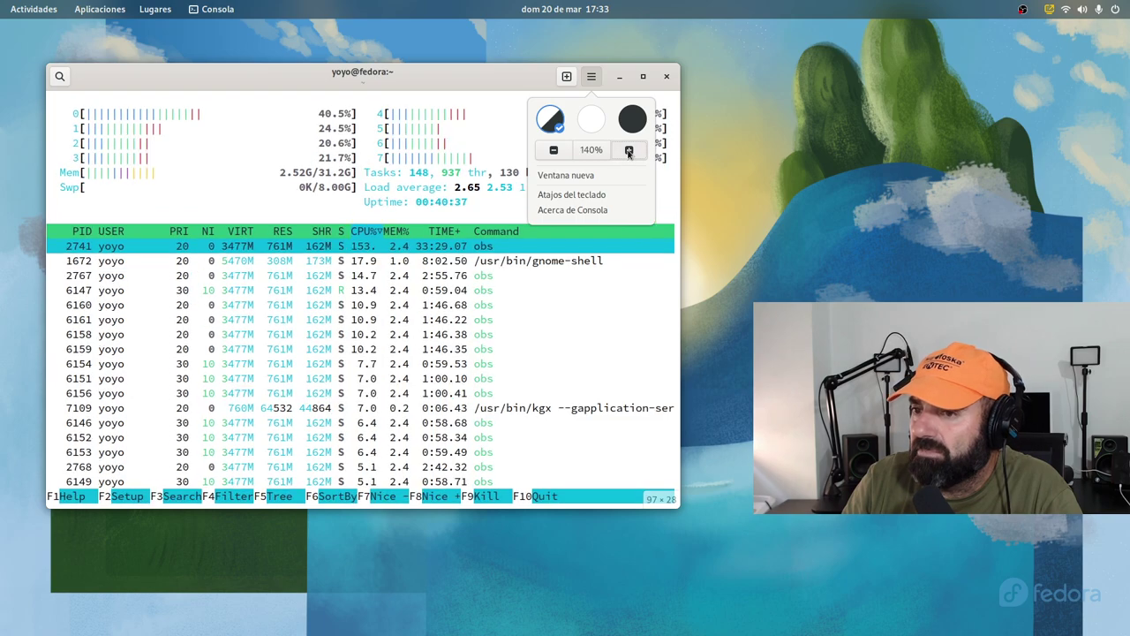
# Set Consola's text zoom to 120% and enlarge its window to about 139 columns by 38 rows
pyautogui.click(565, 151)
pyautogui.click(564, 152)
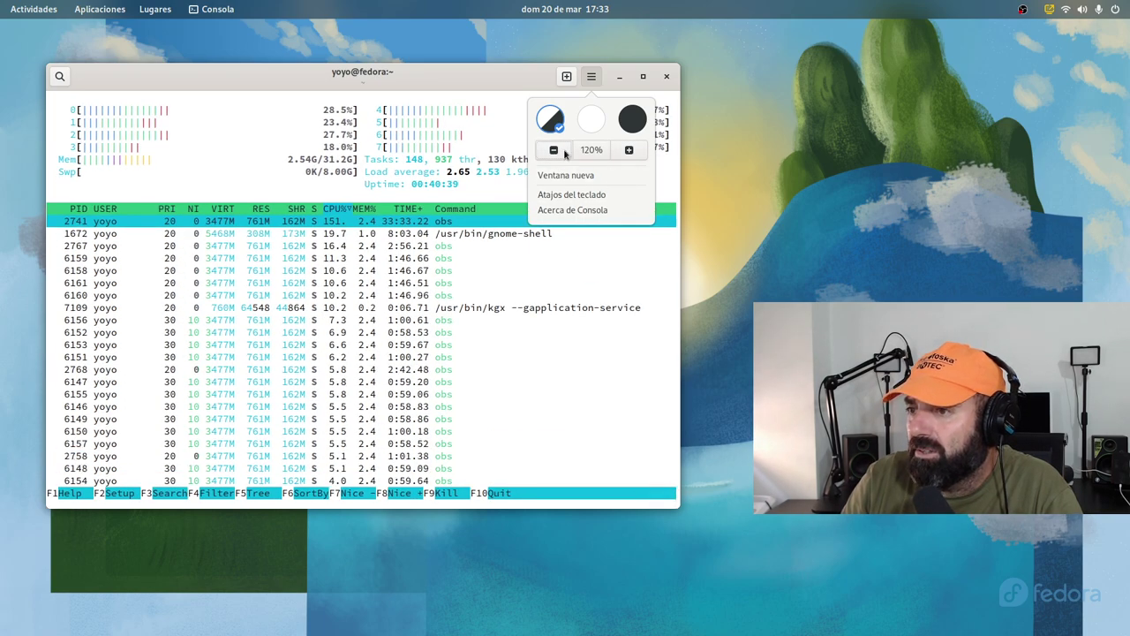
pyautogui.click(559, 152)
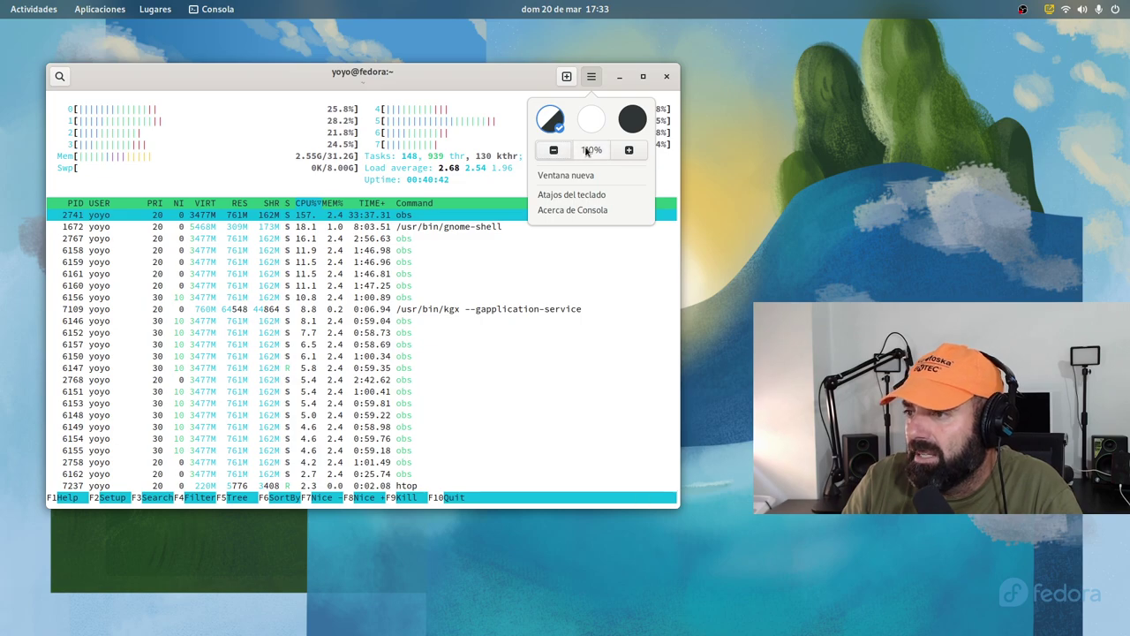
pyautogui.click(628, 151)
pyautogui.moveTo(679, 509); pyautogui.dragTo(872, 559)
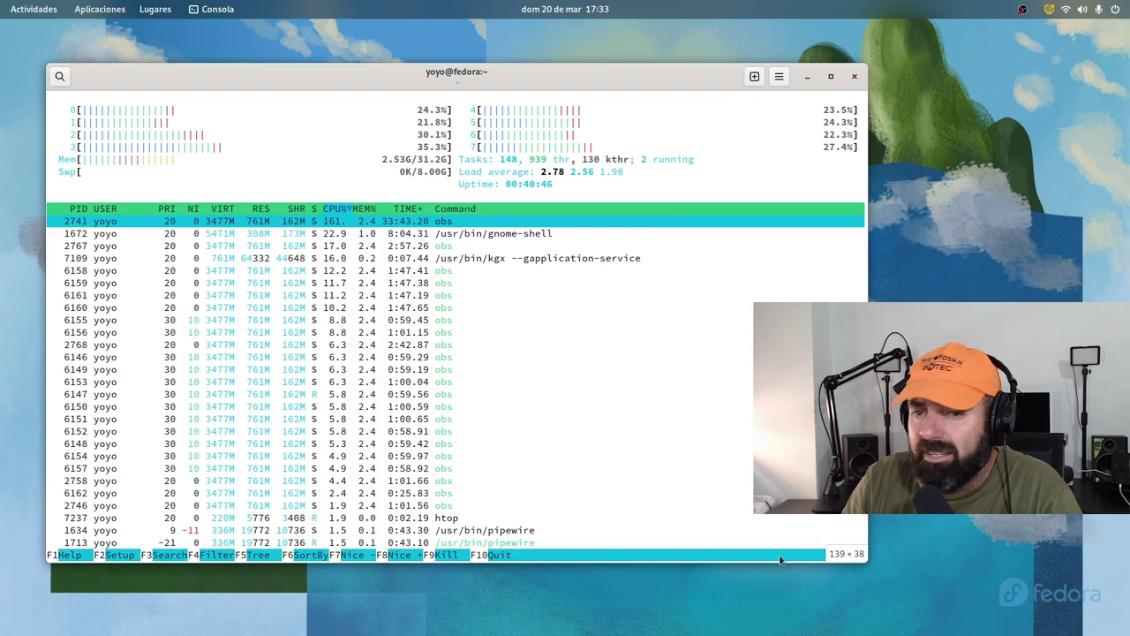
# Switch Consola to the dark style with htop still running
pyautogui.click(779, 76)
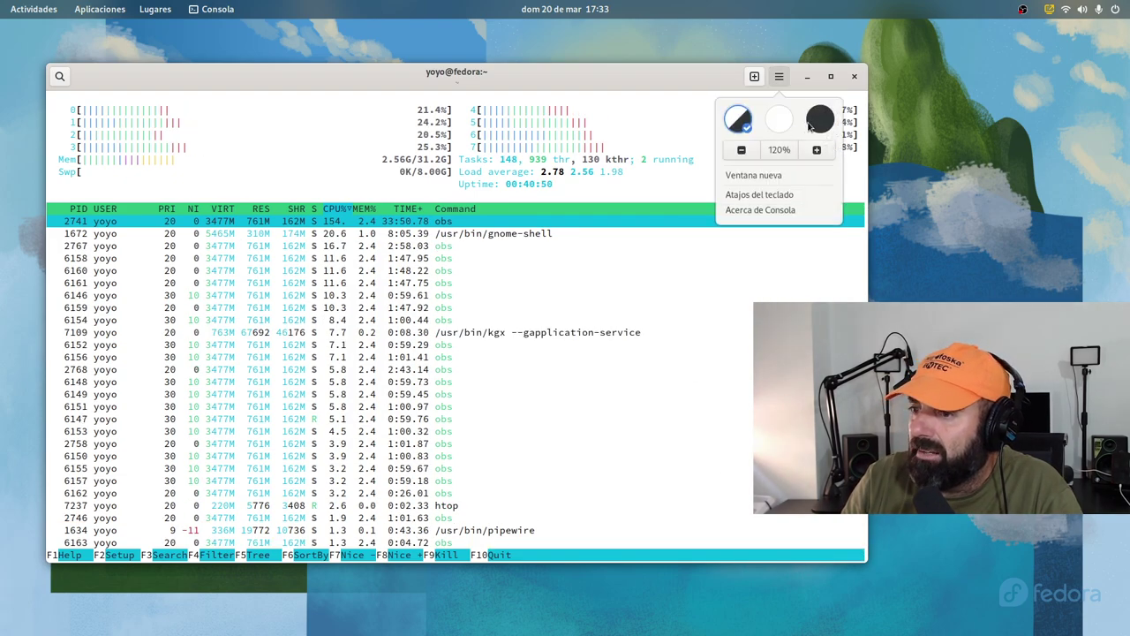
pyautogui.click(813, 124)
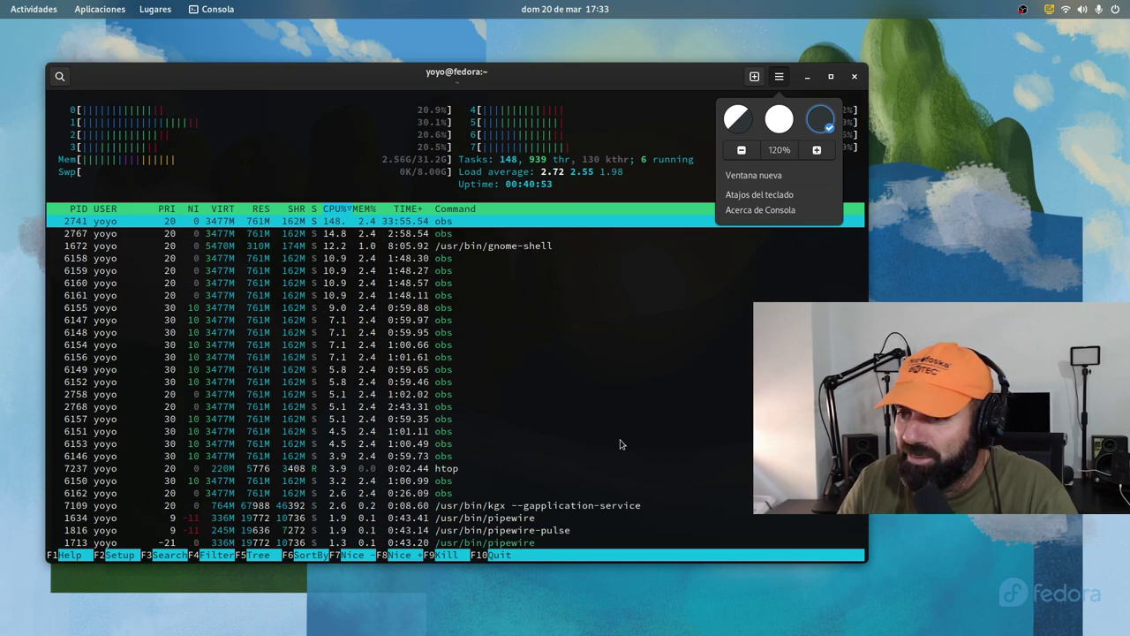
pyautogui.click(619, 412)
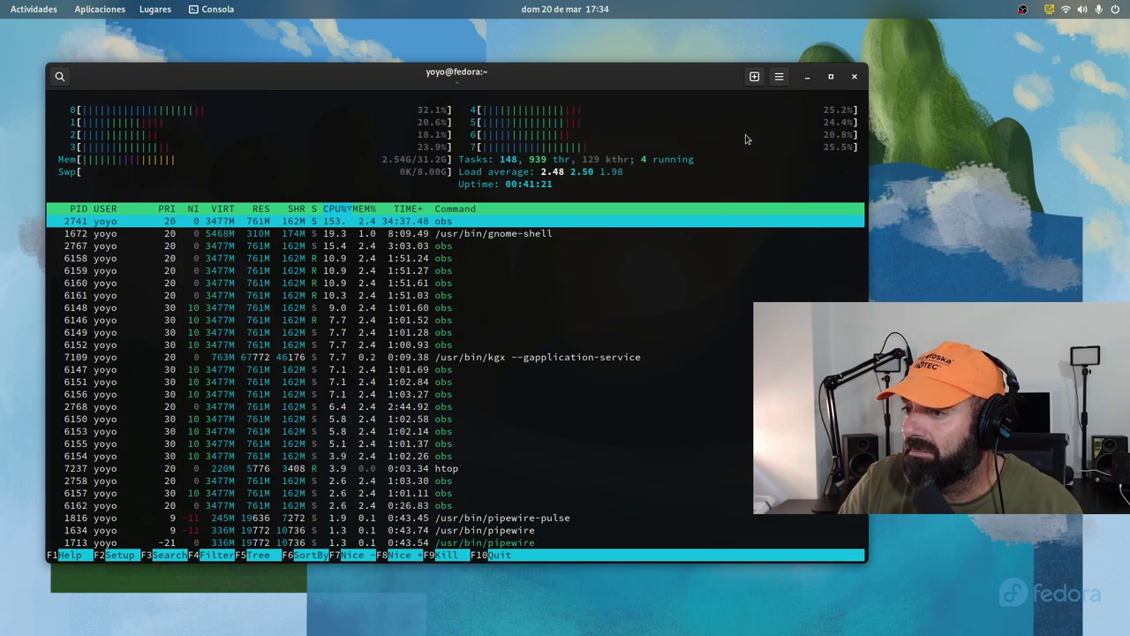
# Bring the Terminal window forward, then shrink Consola and place it partly overlapping Terminal for comparison
pyautogui.press('super')
pyautogui.press('Left')
pyautogui.press('Return')
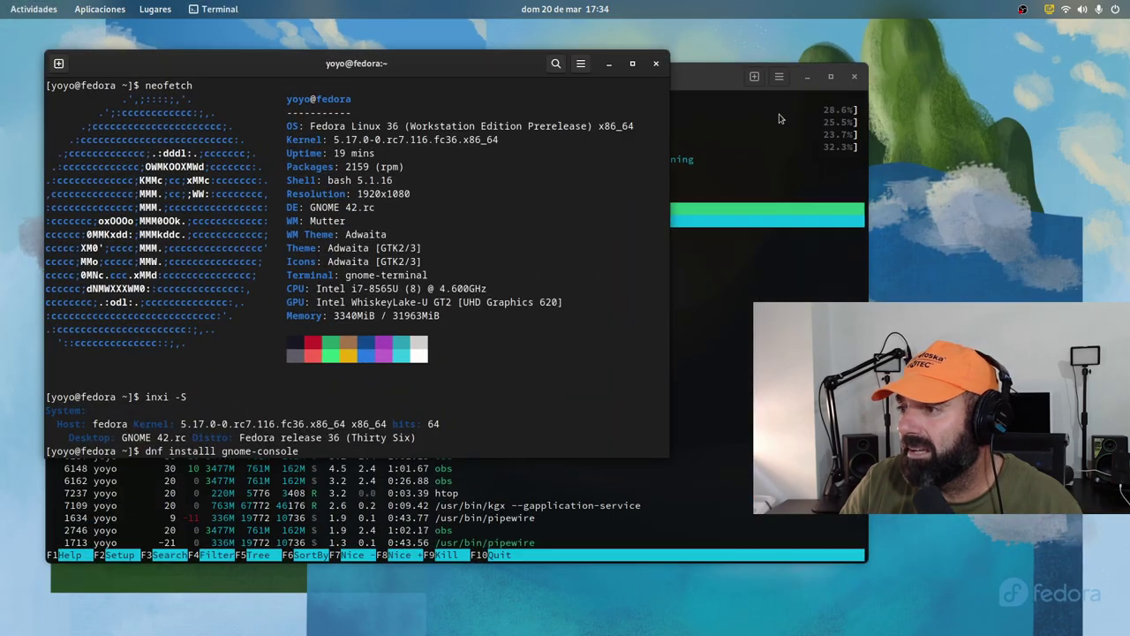
pyautogui.hotkey('alt', 'Tab')
pyautogui.moveTo(935, 561); pyautogui.dragTo(797, 466)
pyautogui.moveTo(468, 77); pyautogui.dragTo(745, 206)
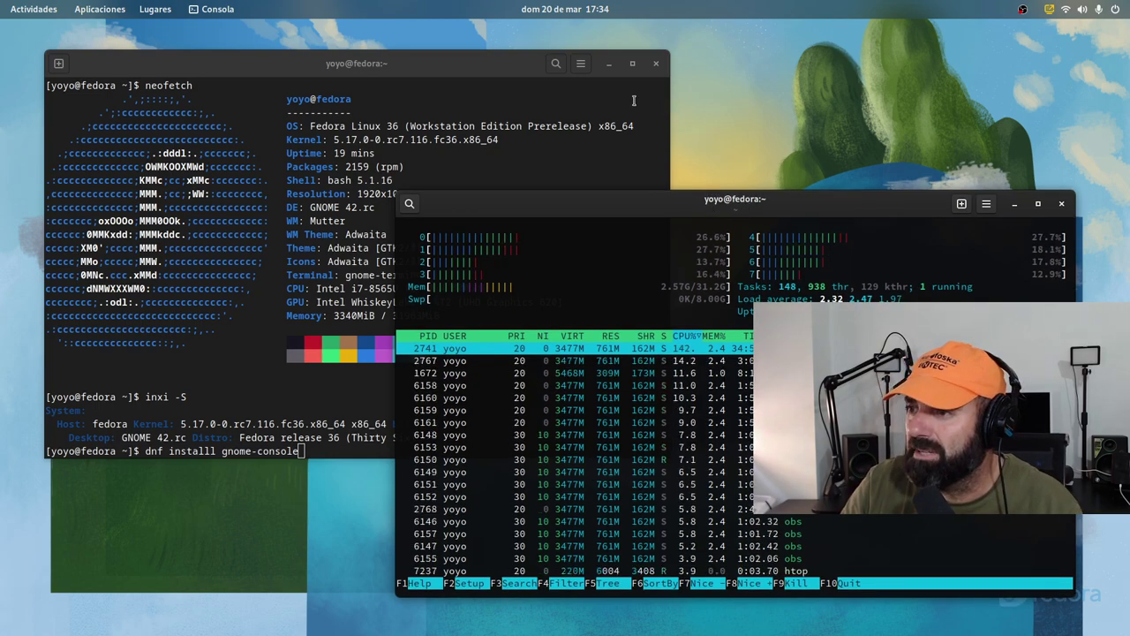
# Compare the Terminal and Consola windows by focusing each one and viewing Consola's style and zoom options
pyautogui.click(598, 151)
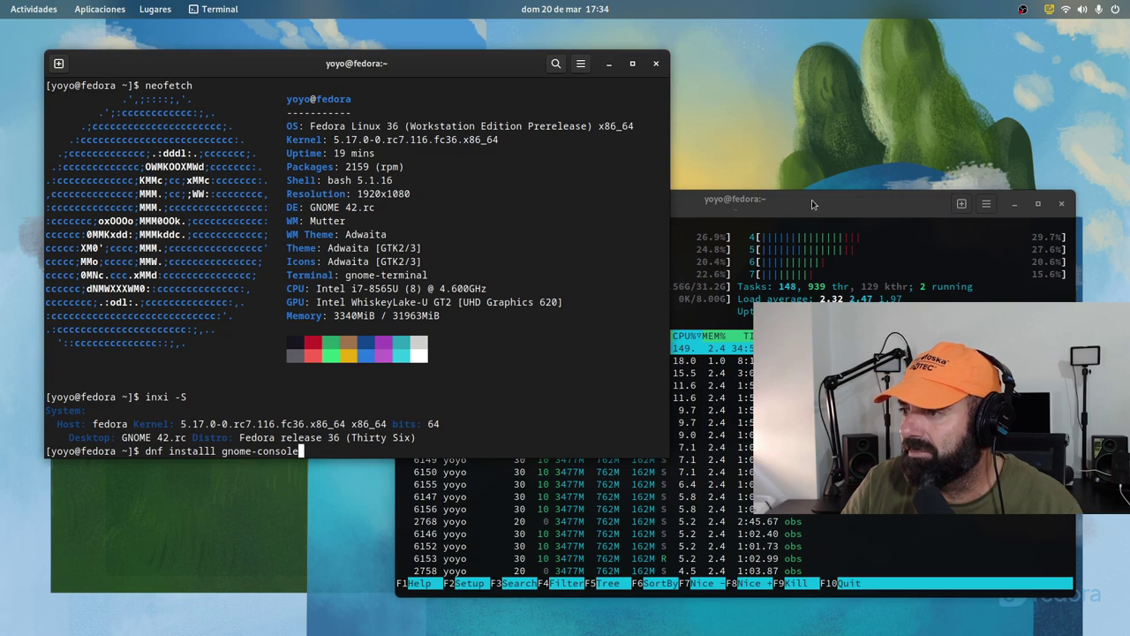
pyautogui.click(764, 200)
pyautogui.click(986, 204)
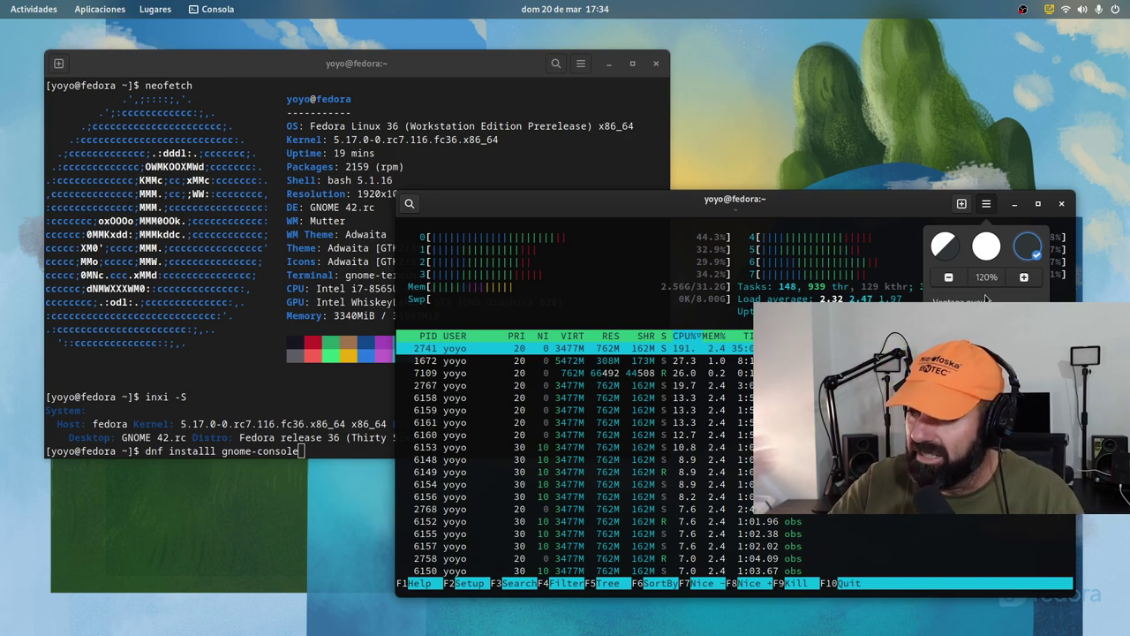
# Close the Terminal window, reposition Consola and minimize it to clear the desktop
pyautogui.moveTo(833, 237); pyautogui.dragTo(750, 192)
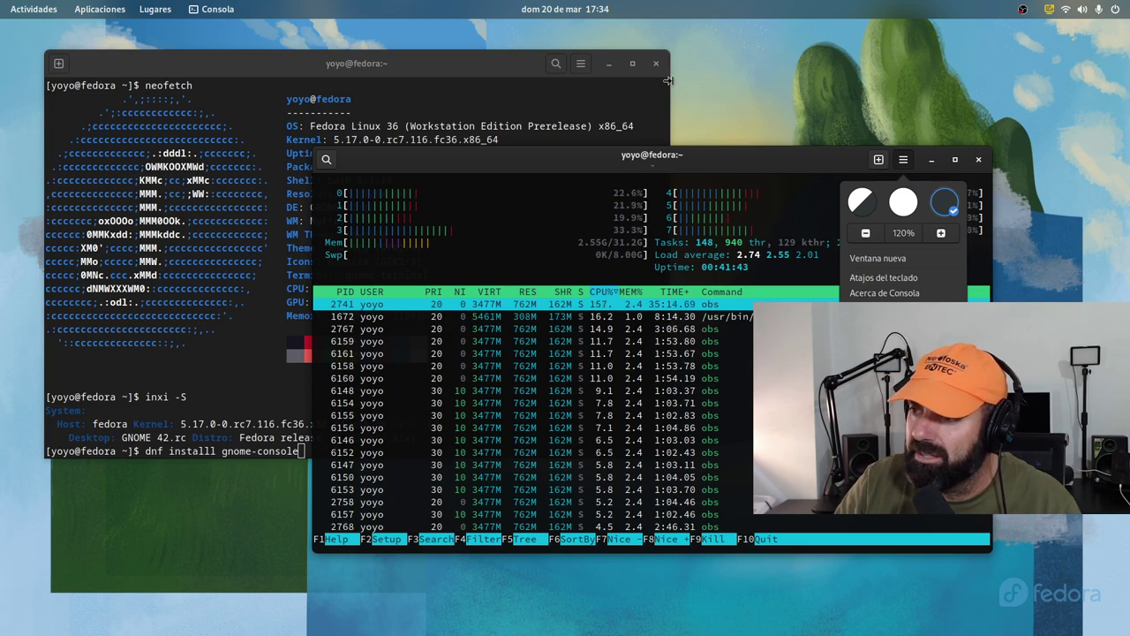
pyautogui.click(656, 65)
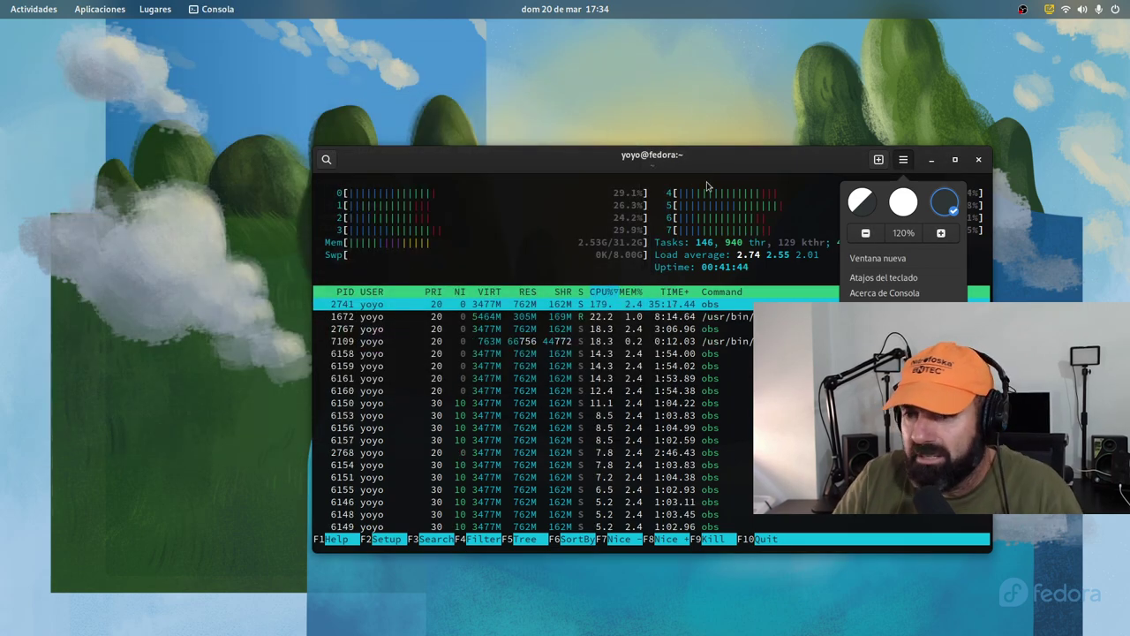
pyautogui.moveTo(934, 168); pyautogui.dragTo(767, 98)
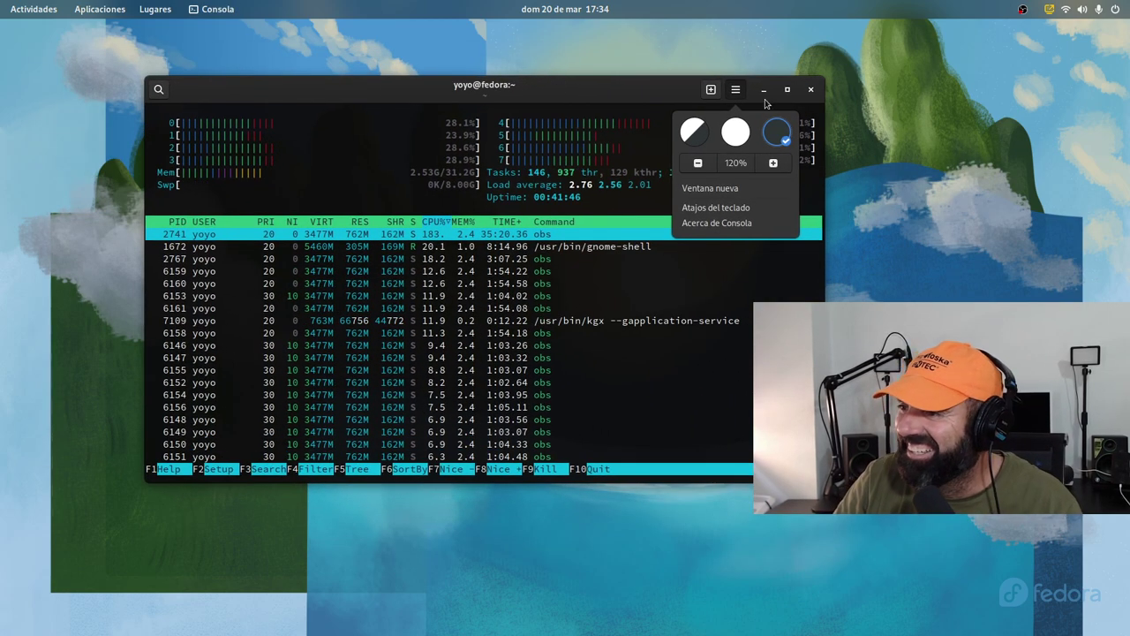
pyautogui.click(765, 92)
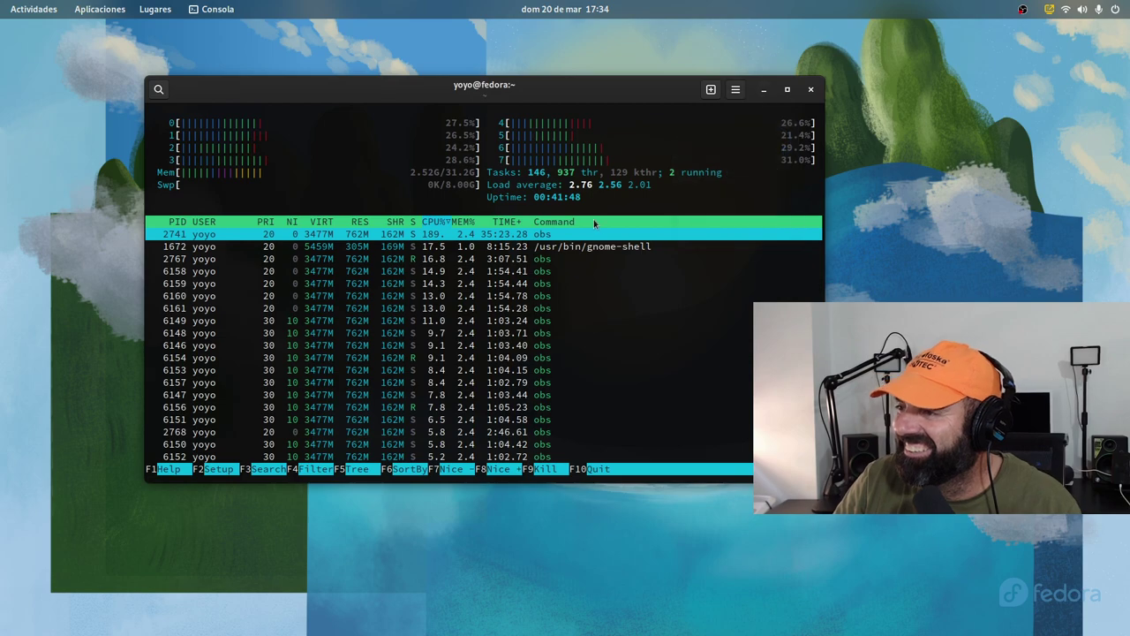
pyautogui.click(765, 90)
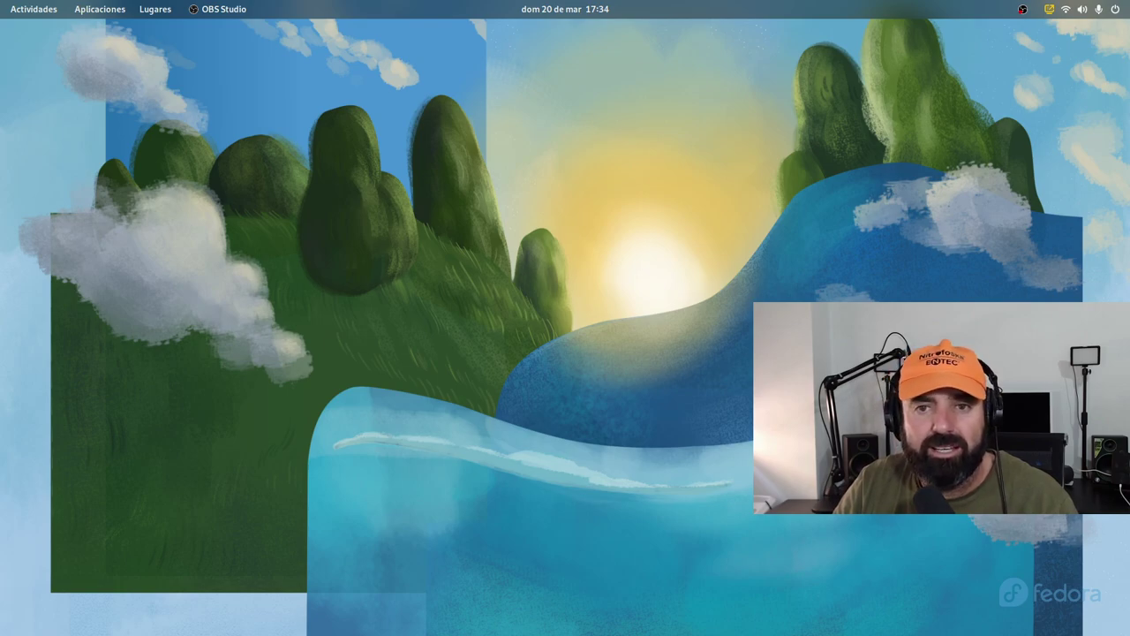
# Switch to the Firefox window showing the Diario Informe article on GNOME 42 and move it fully into view
pyautogui.press('super')
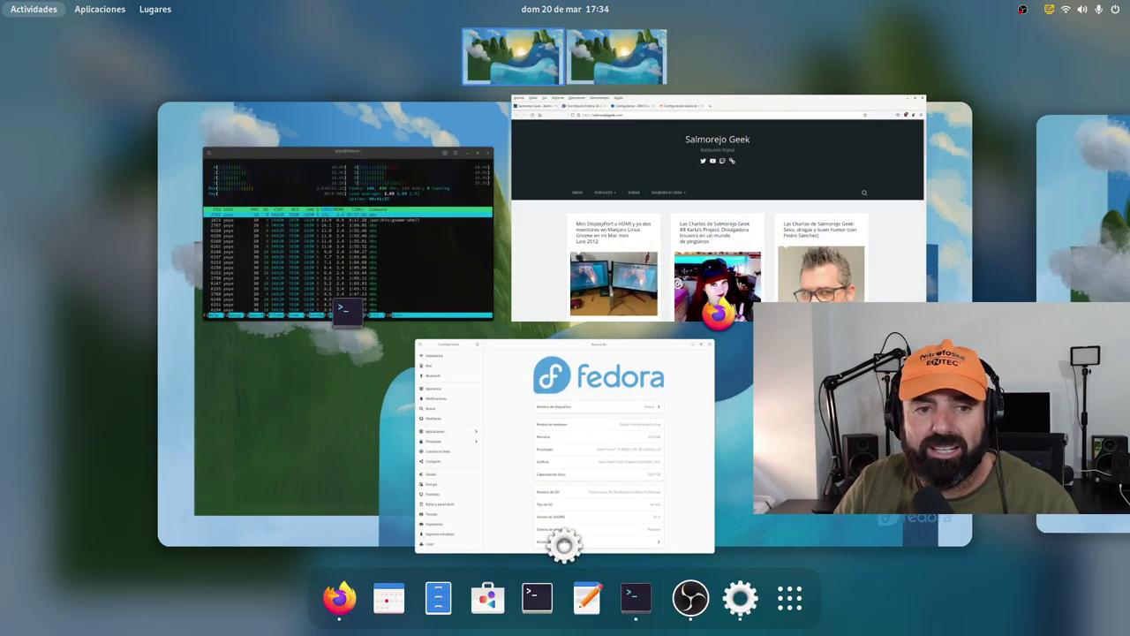
pyautogui.press('super+1')
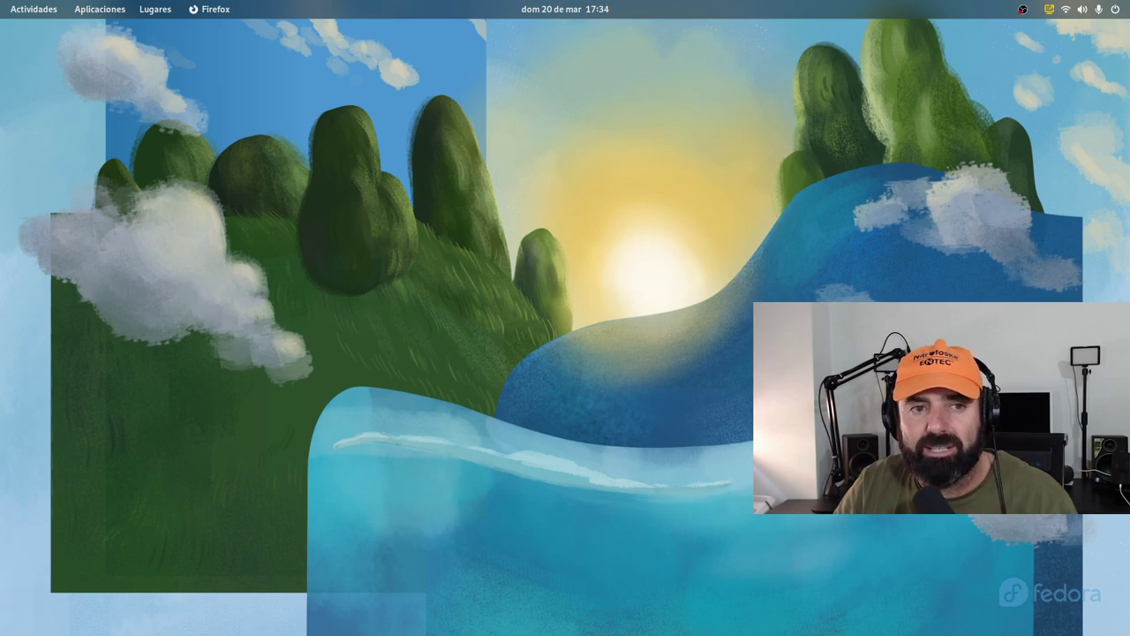
pyautogui.press('super')
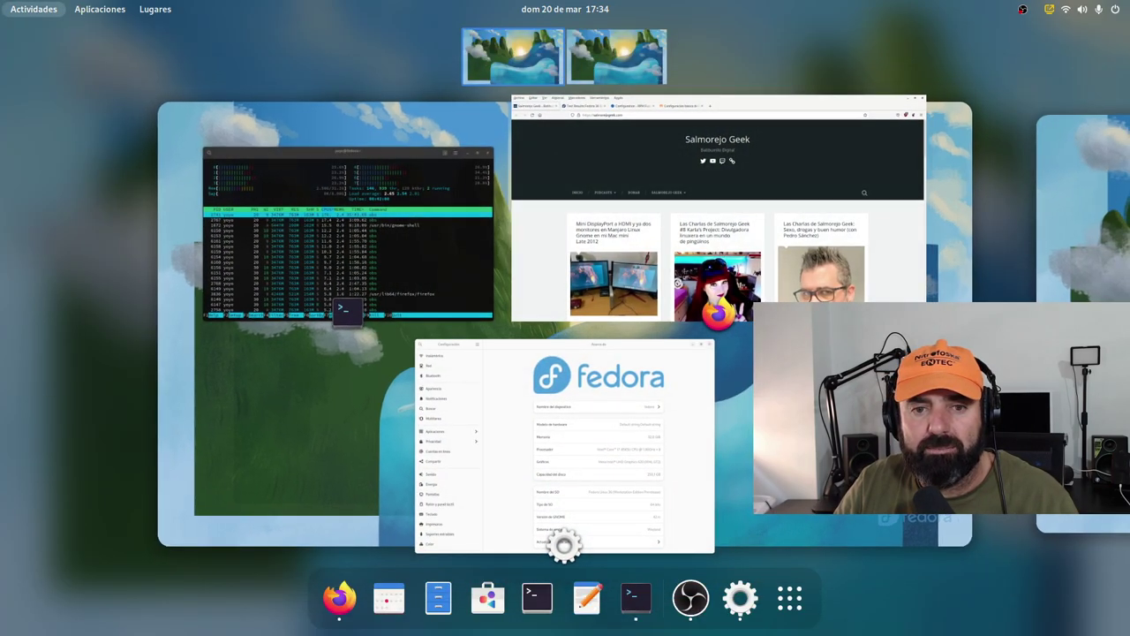
pyautogui.press('super+Page_Down')
pyautogui.press('super+1')
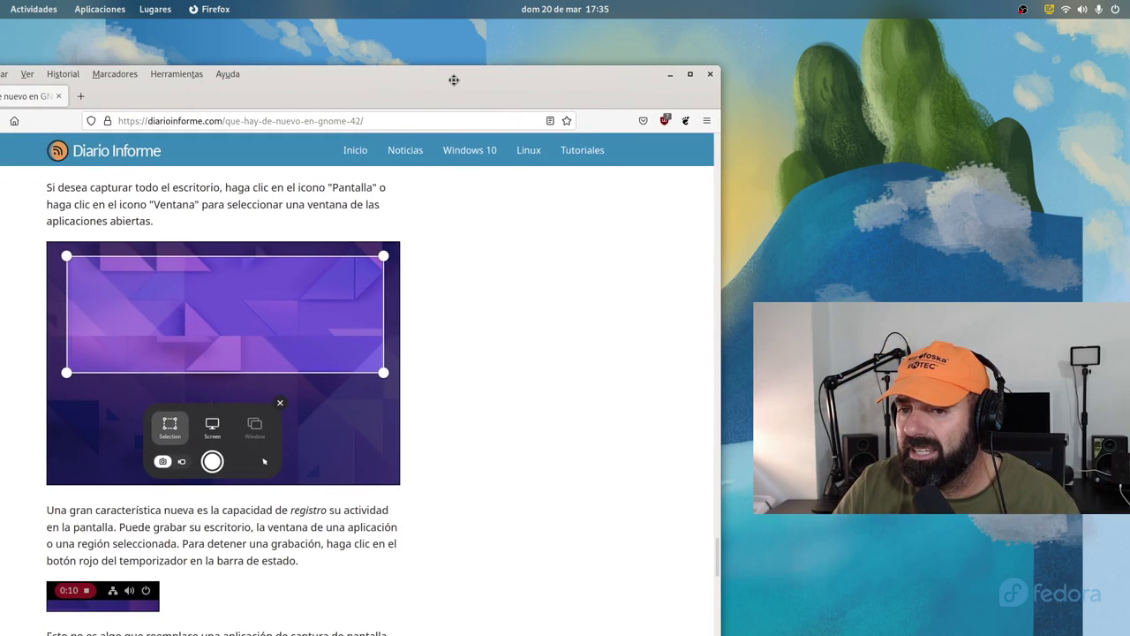
pyautogui.moveTo(450, 55); pyautogui.dragTo(599, 40)
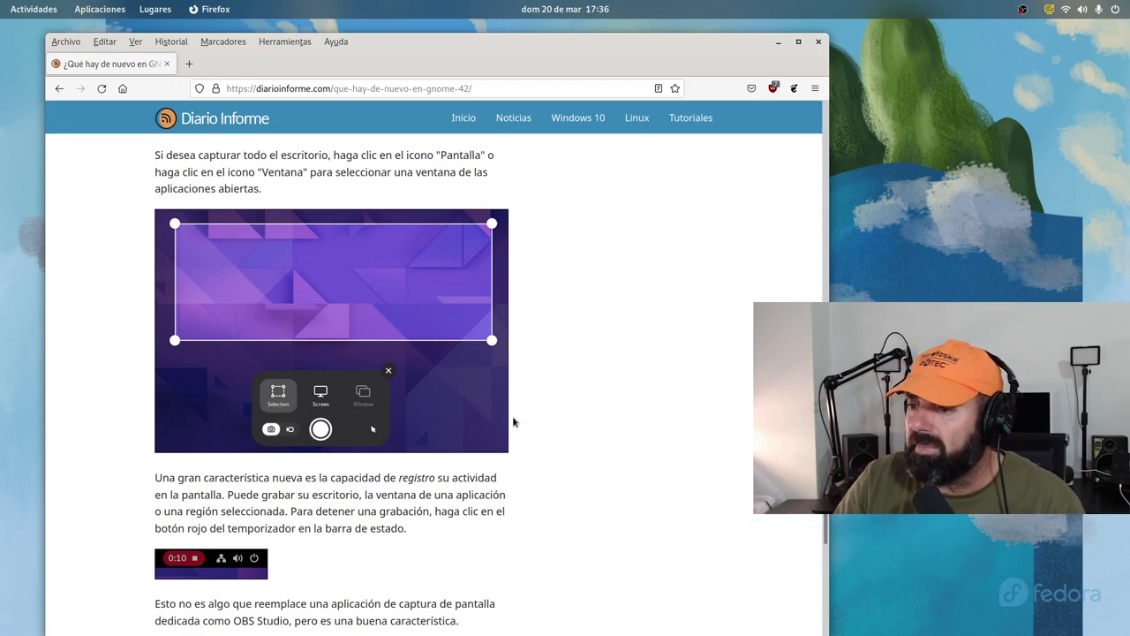
# Review the GNOME 42 article's sections on screen recording, other applications and the conclusion, then revisit its appearance section and introduction
pyautogui.scroll(-3, 508, 418)
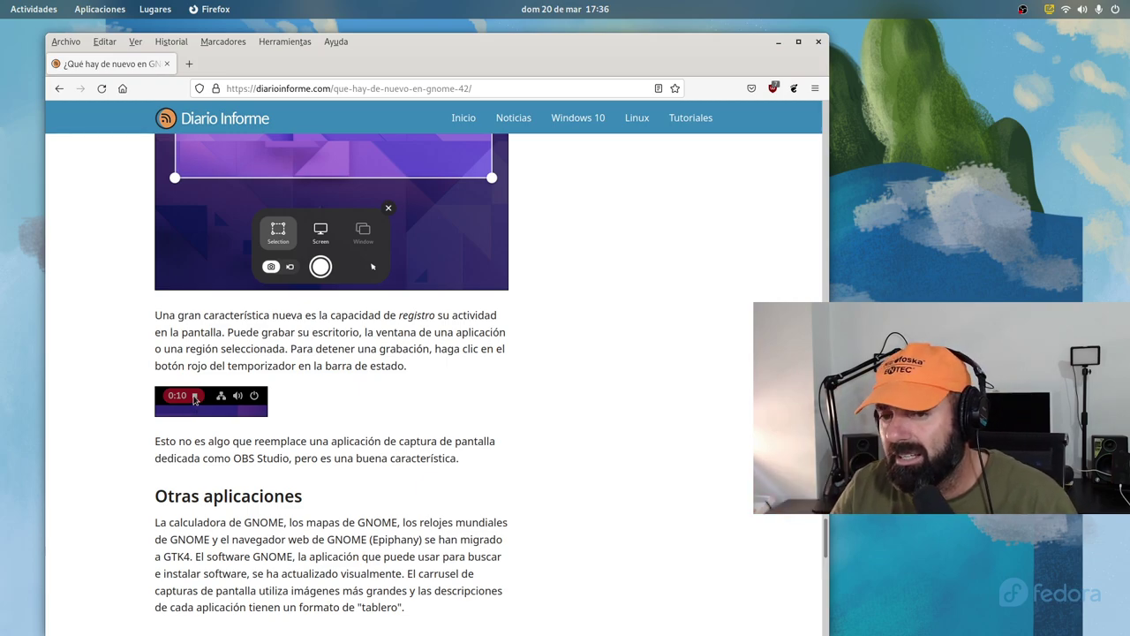
pyautogui.scroll(-3, 252, 452)
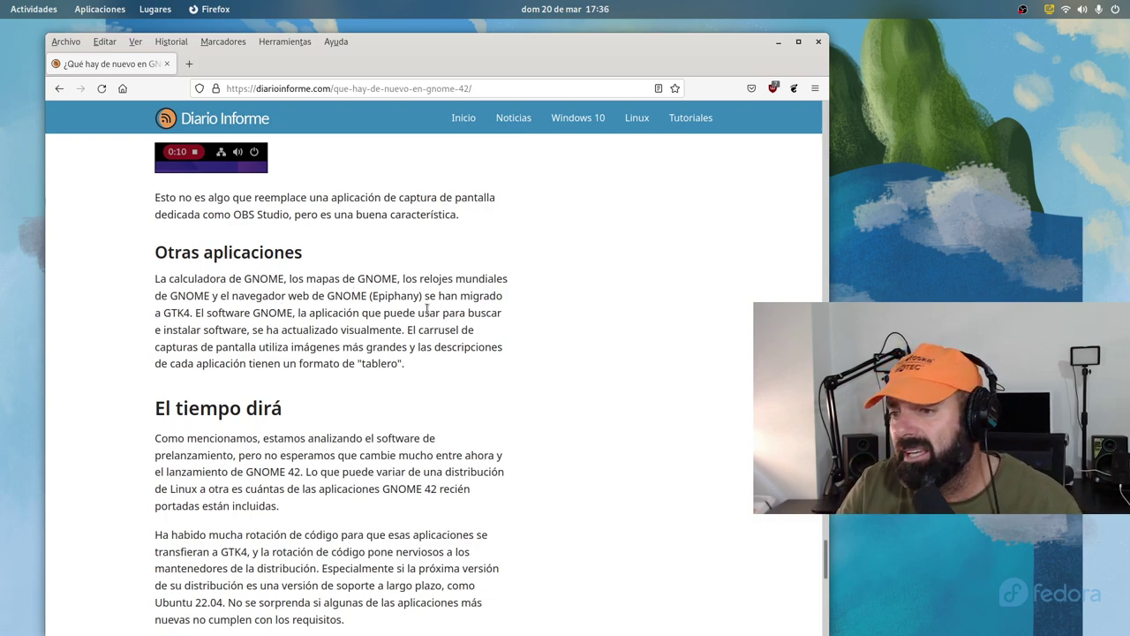
pyautogui.scroll(-3, 332, 349)
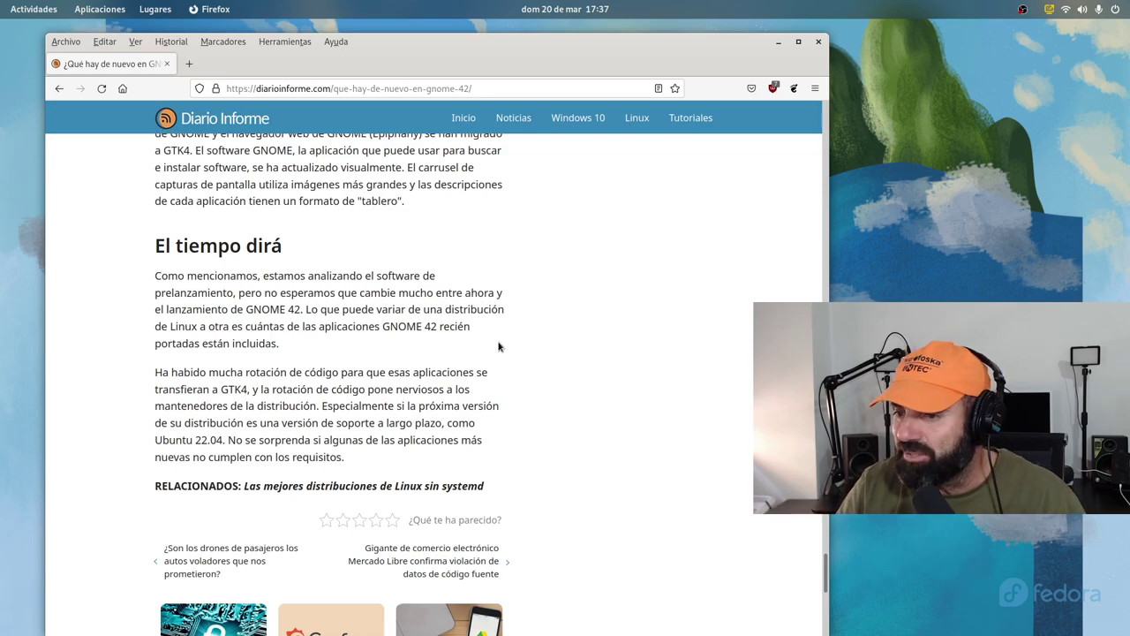
pyautogui.scroll(-5, 475, 369)
pyautogui.scroll(15, 474, 367)
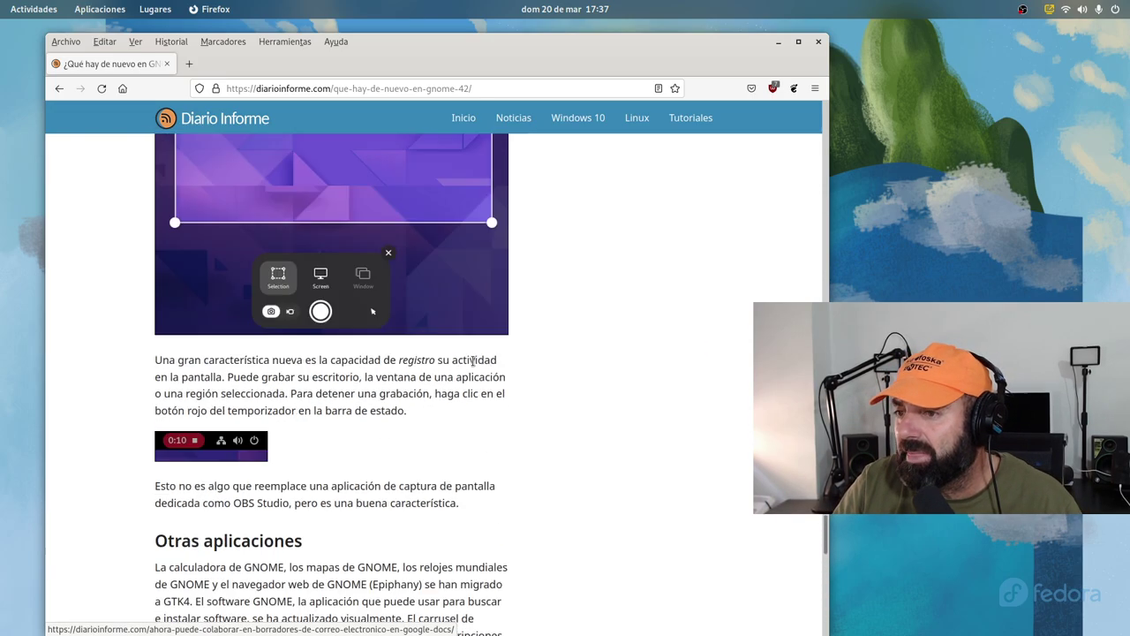
pyautogui.scroll(20, 474, 366)
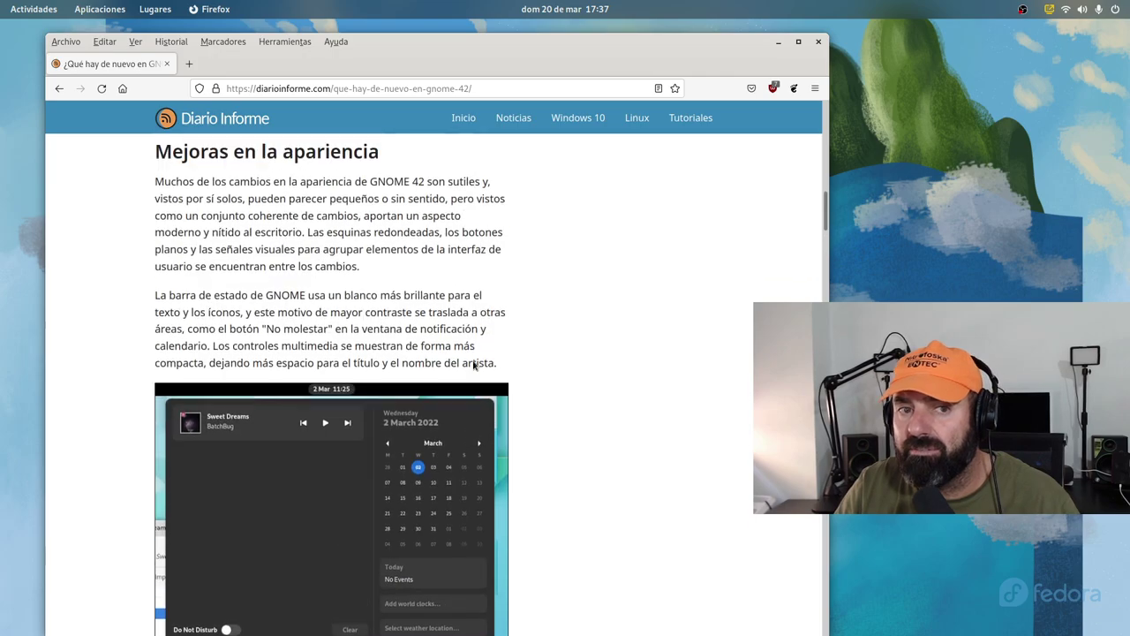
pyautogui.scroll(2, 472, 362)
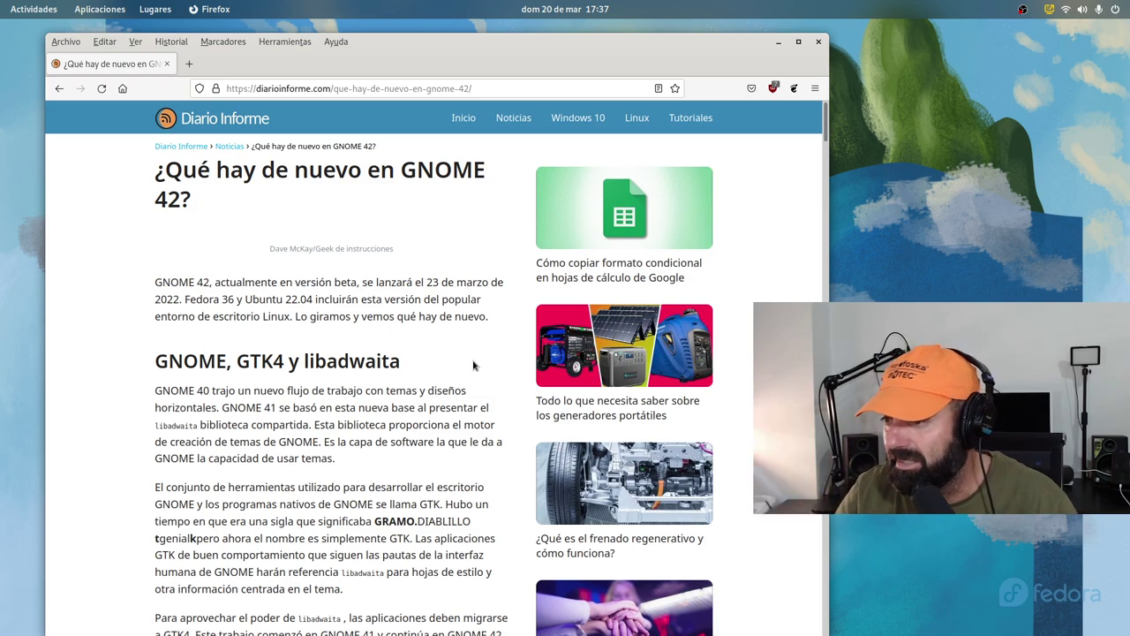
pyautogui.scroll(-6, 482, 365)
pyautogui.scroll(-4, 404, 321)
pyautogui.scroll(10, 406, 321)
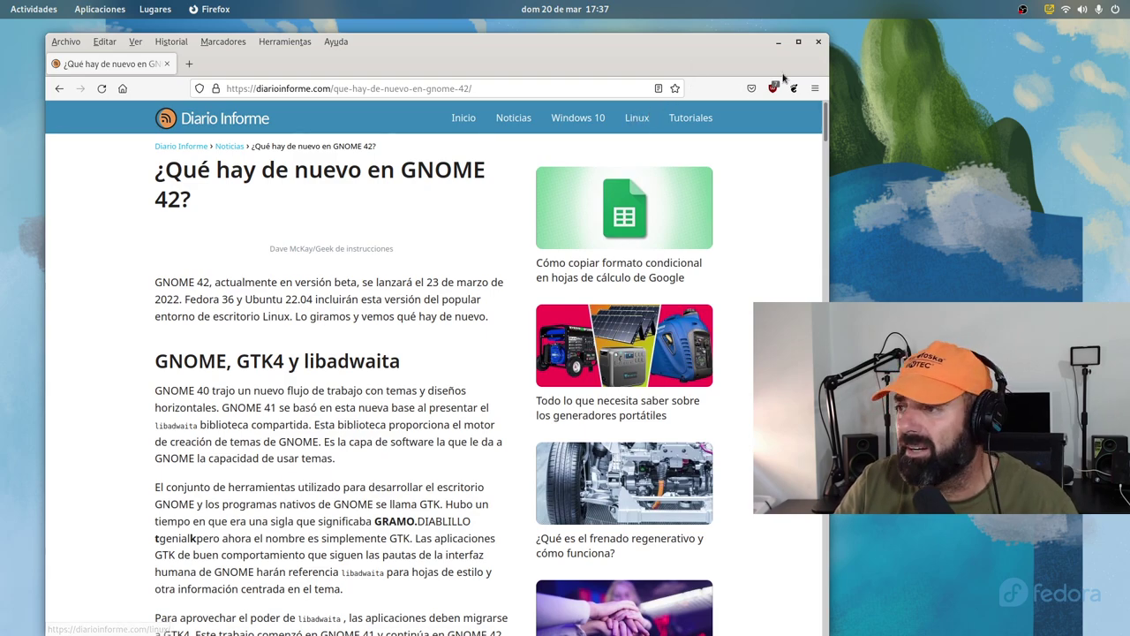
# Hide the Firefox article window, bring up the Configuración window and reposition it on the desktop
pyautogui.moveTo(627, 46); pyautogui.dragTo(114, 72)
pyautogui.press('super+h')
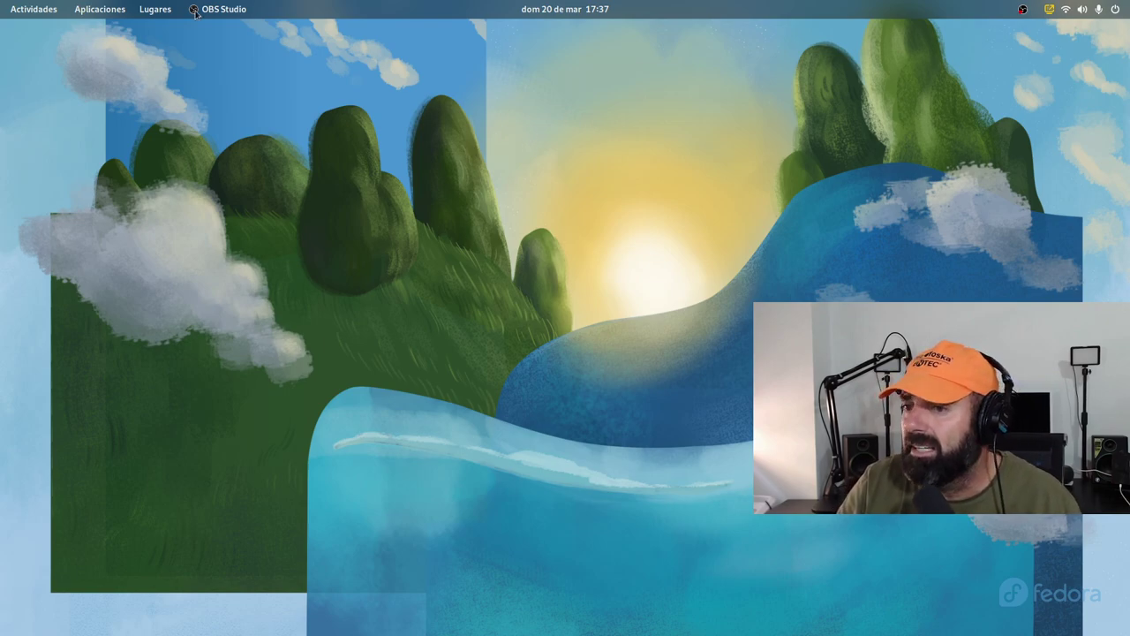
pyautogui.click(53, 16)
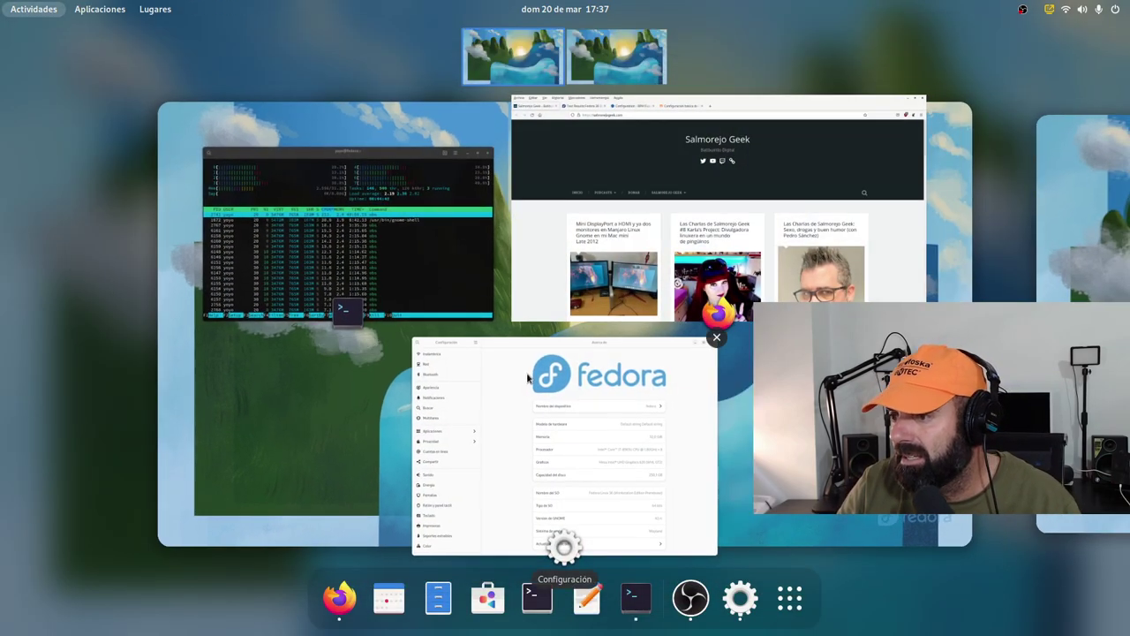
pyautogui.click(529, 378)
pyautogui.moveTo(456, 110); pyautogui.dragTo(563, 75)
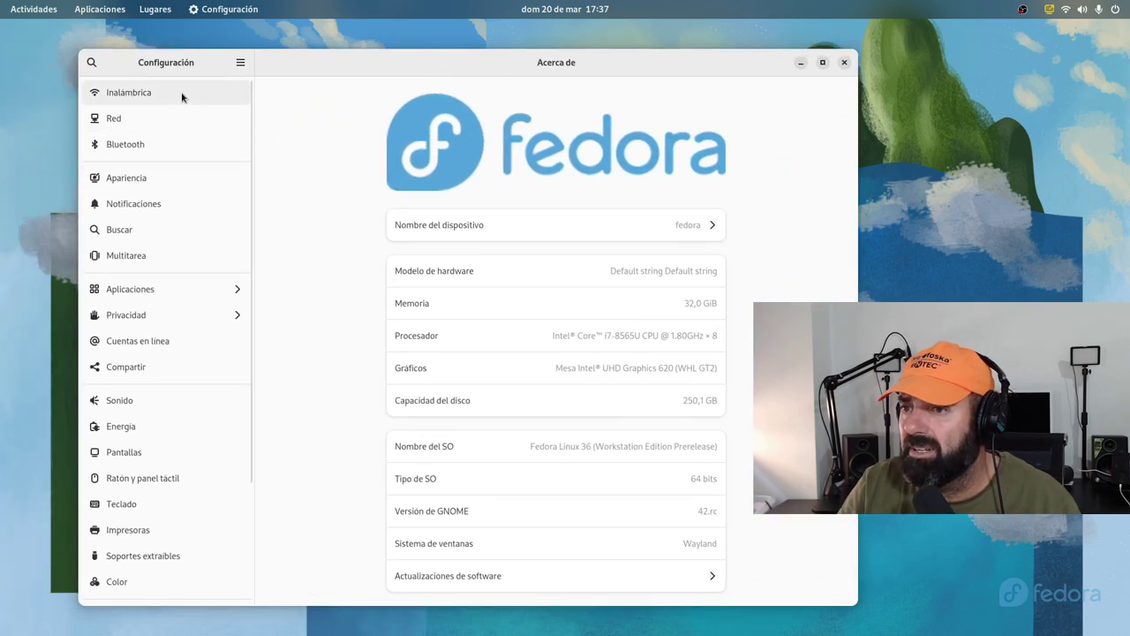
# Examine the Inalámbrica, Red, Bluetooth and Apariencia pages in Configuración, shifting the window slightly
pyautogui.click(183, 95)
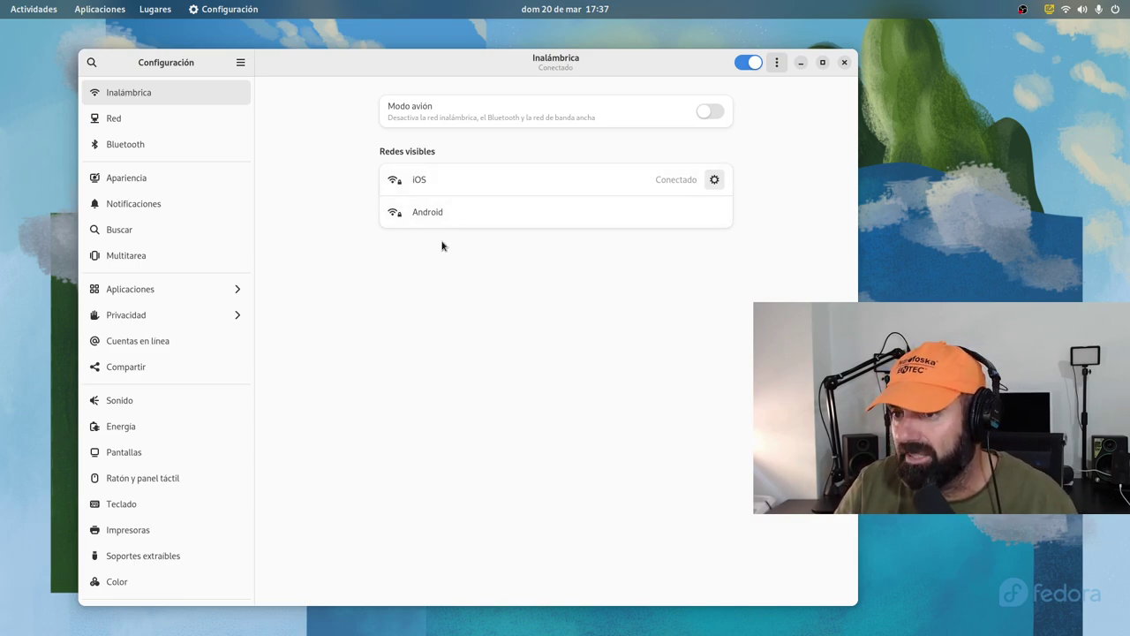
pyautogui.click(147, 125)
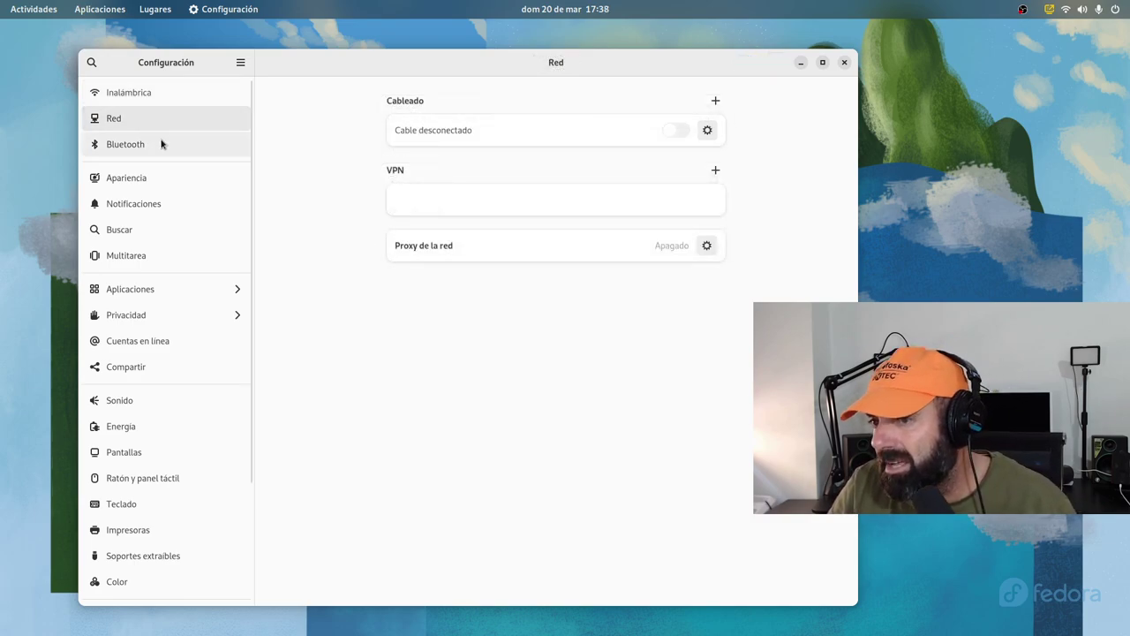
pyautogui.click(160, 146)
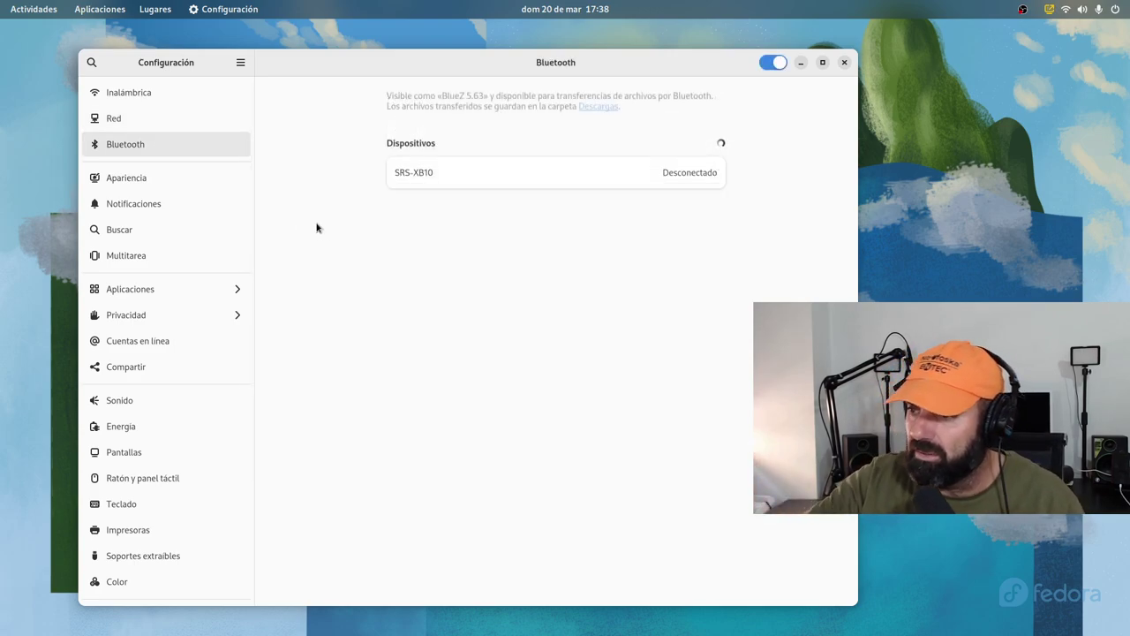
pyautogui.click(137, 184)
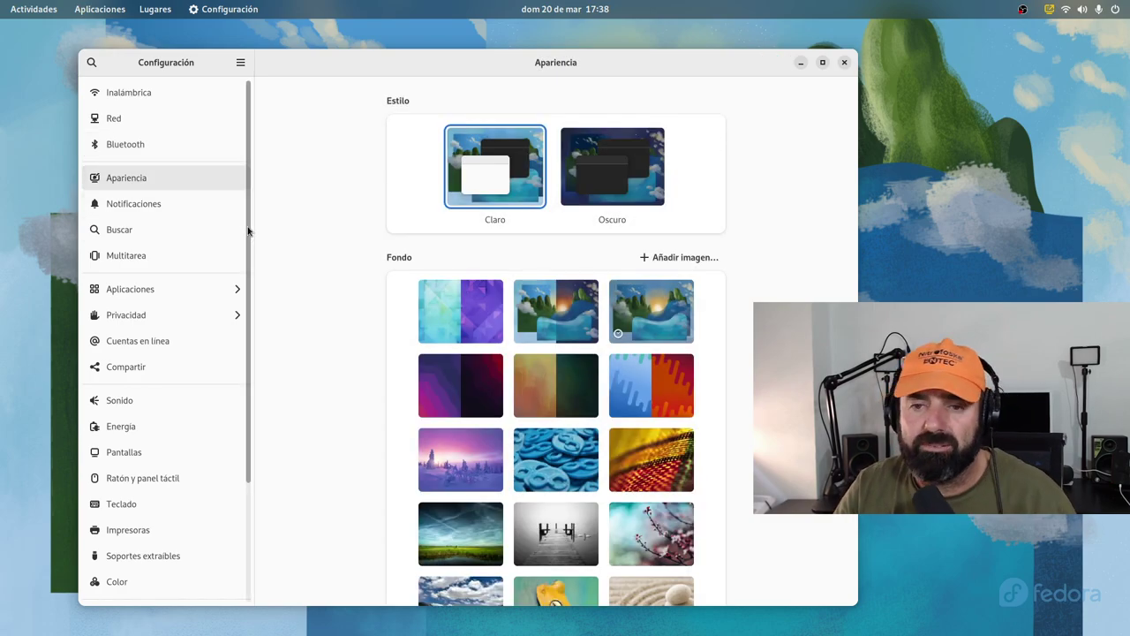
pyautogui.moveTo(381, 67)
pyautogui.mouseDown()
pyautogui.moveTo(317, 49)
pyautogui.moveTo(359, 69)
pyautogui.mouseUp()
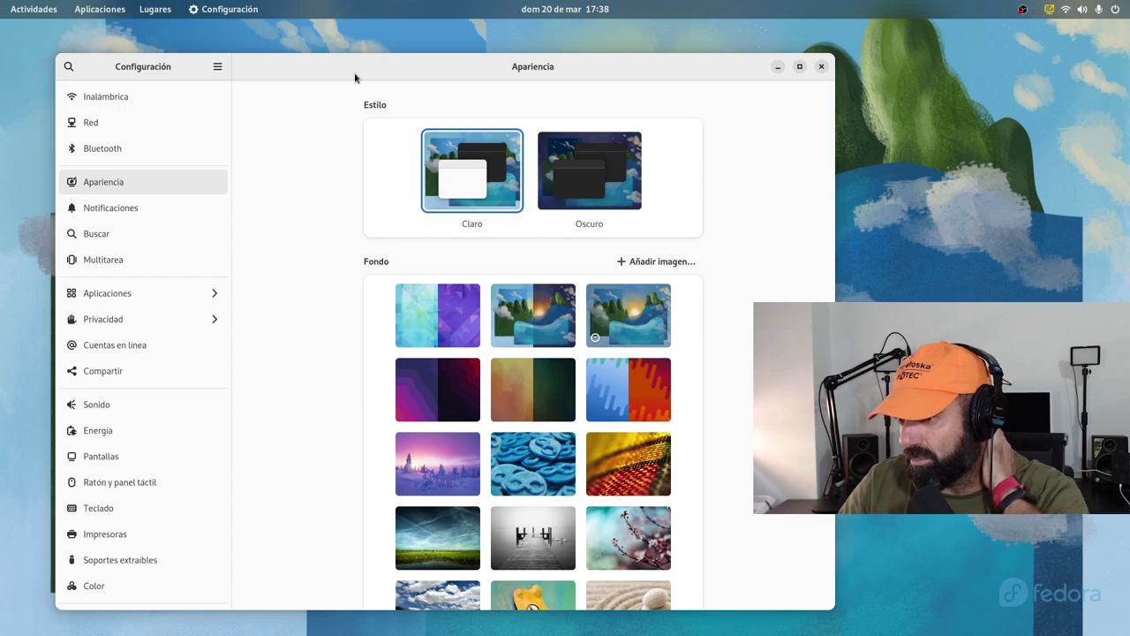
# Switch the desktop style to Oscuro, shift the Configuración window, and inspect the calendar panel and system menu in the dark style
pyautogui.click(570, 185)
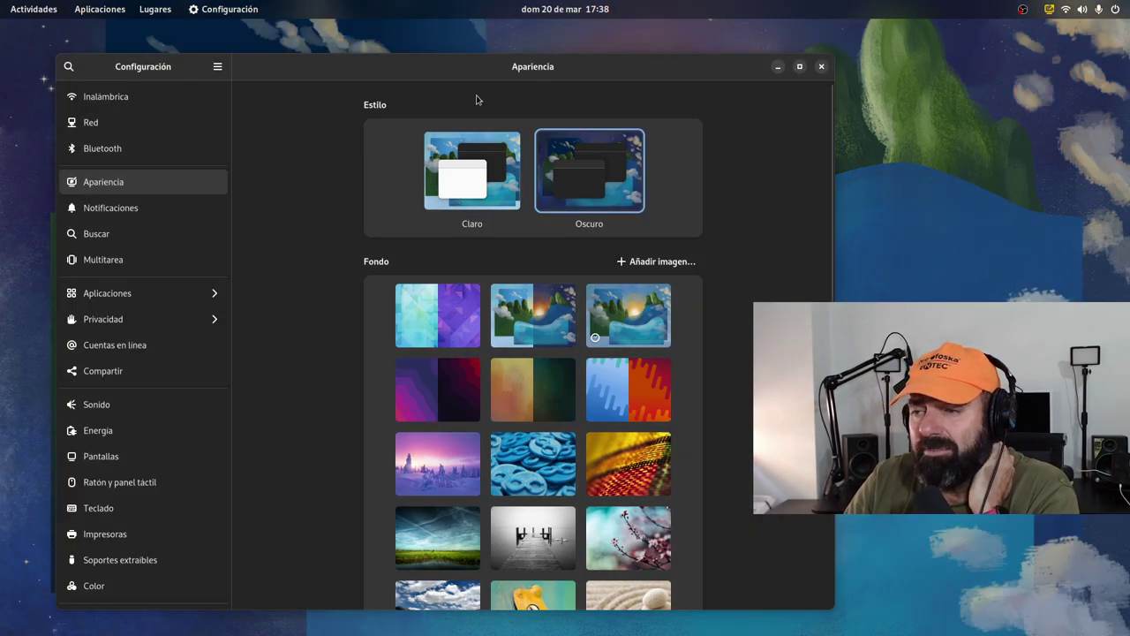
pyautogui.moveTo(492, 68); pyautogui.dragTo(588, 94)
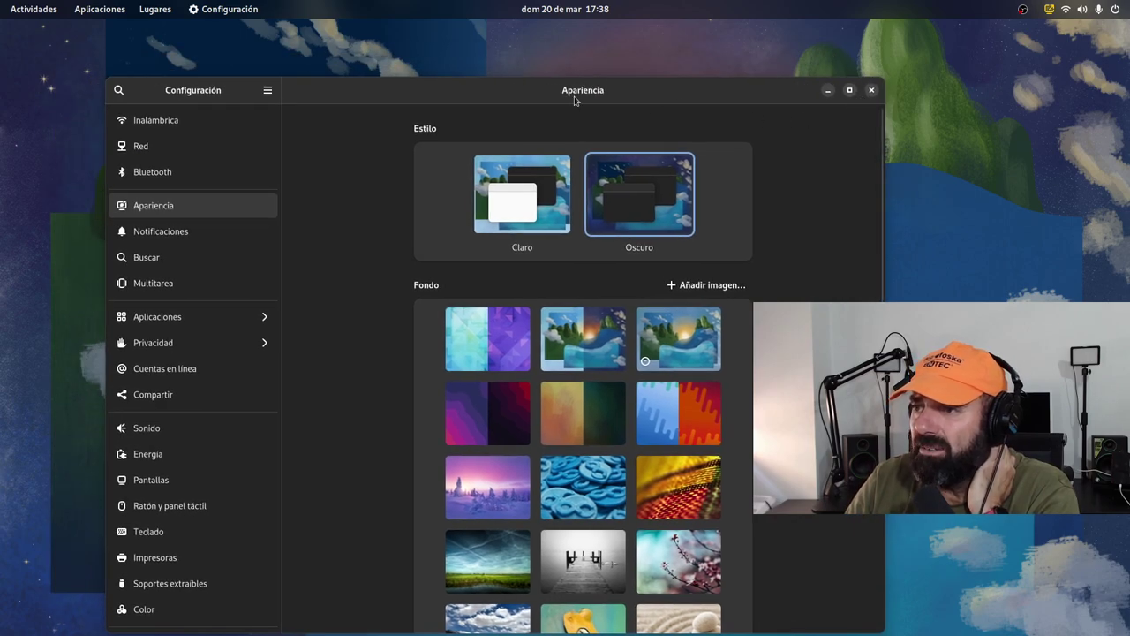
pyautogui.click(573, 11)
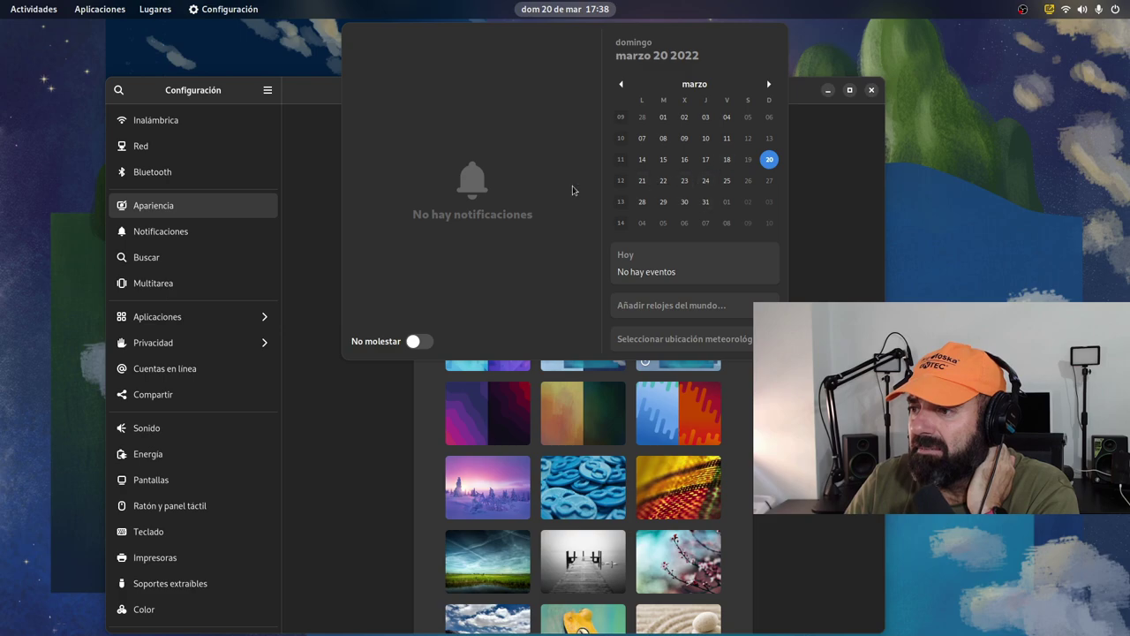
pyautogui.click(291, 100)
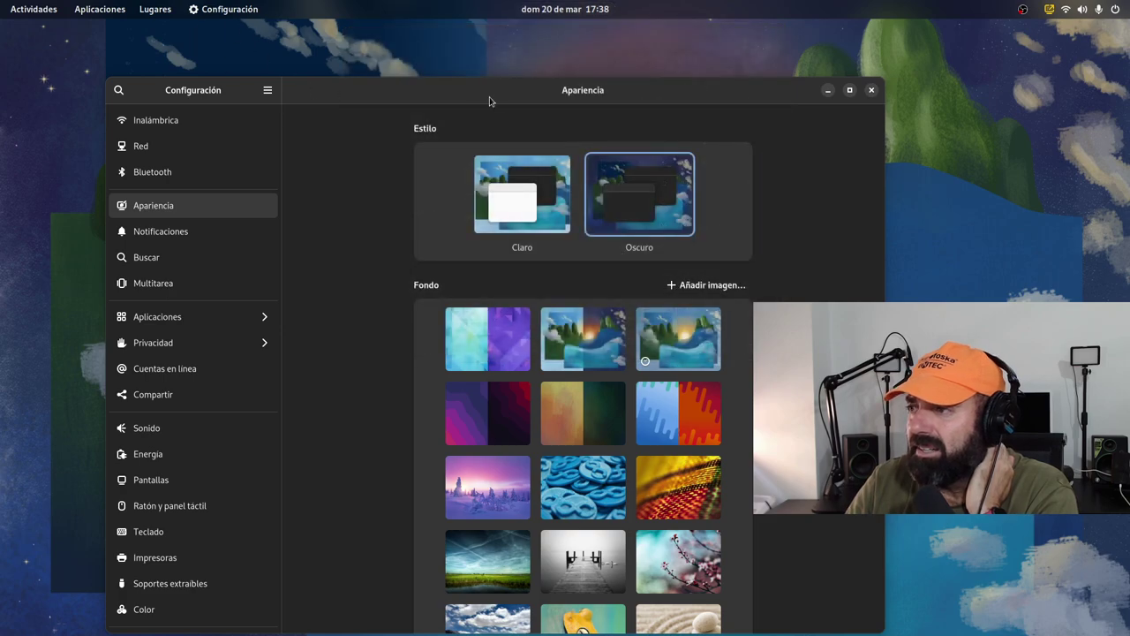
pyautogui.click(1056, 8)
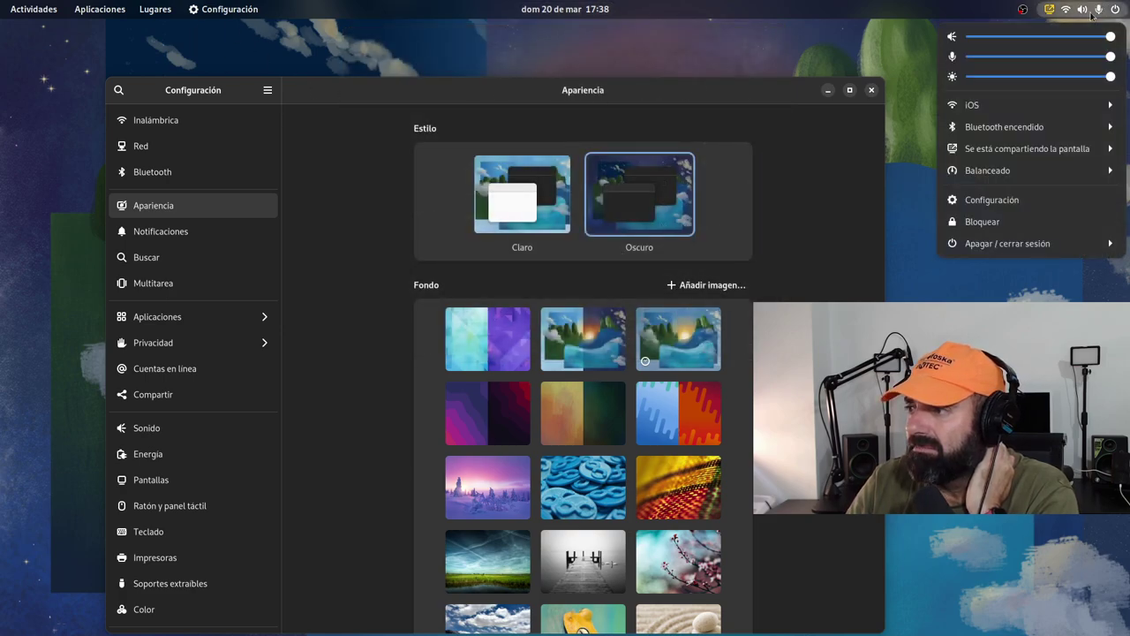
pyautogui.click(1016, 269)
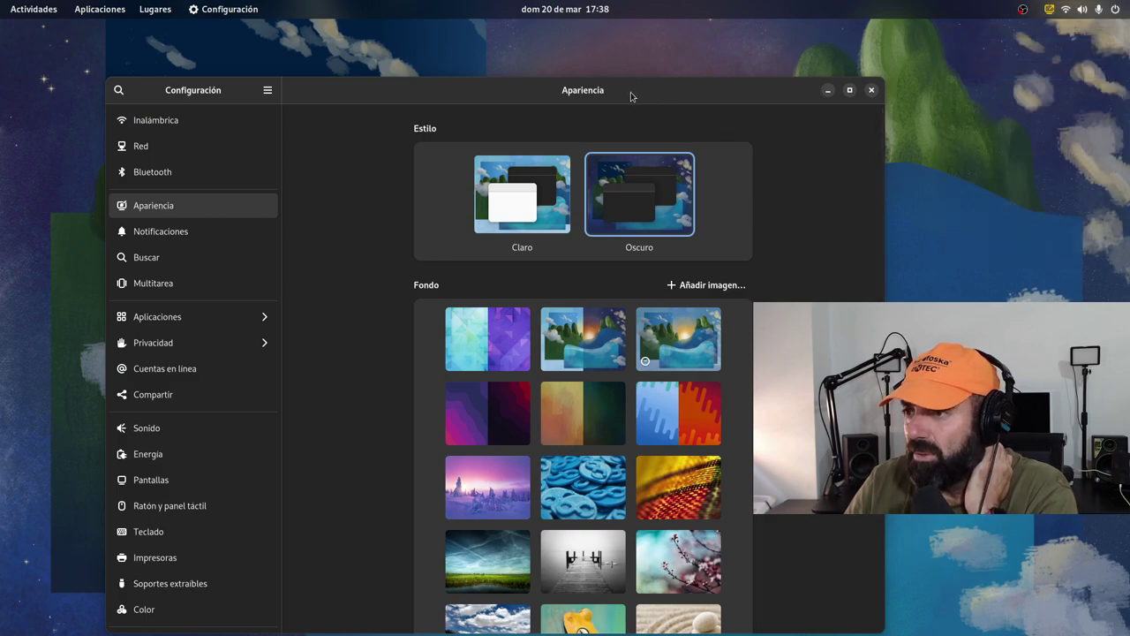
# Compare the Claro and Oscuro styles by alternating between them, finishing with Claro applied
pyautogui.click(526, 203)
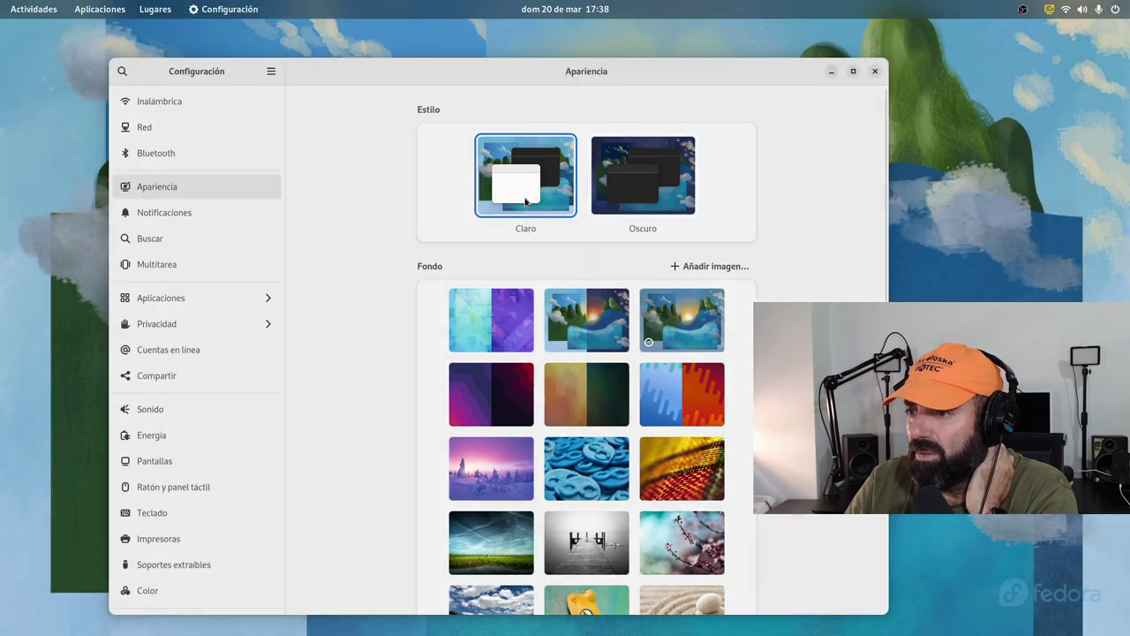
pyautogui.click(630, 183)
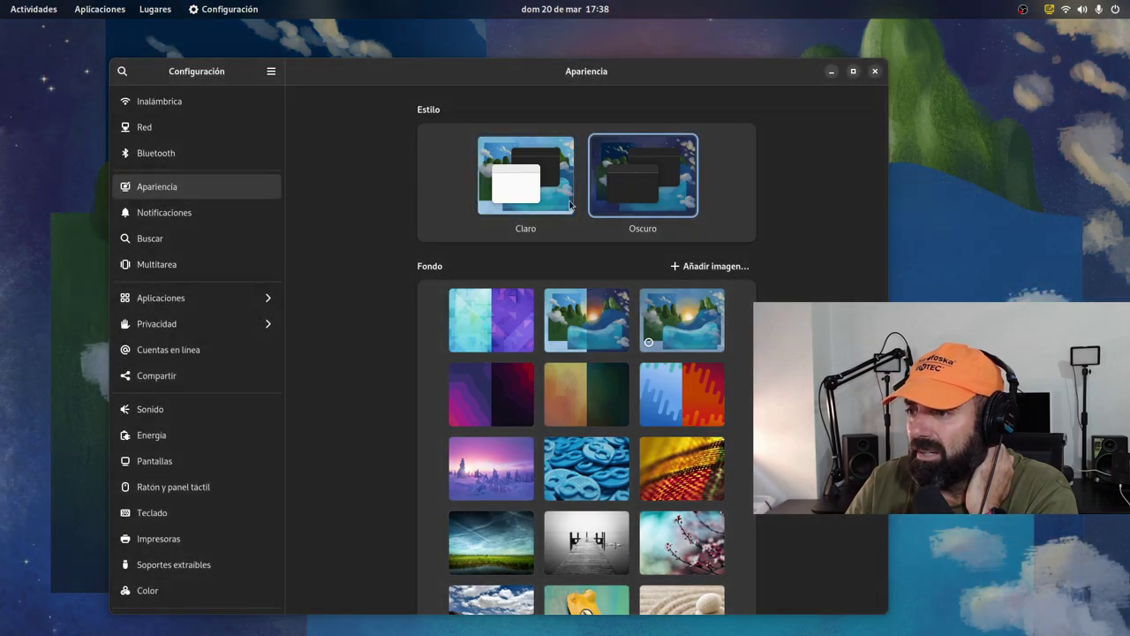
pyautogui.click(523, 190)
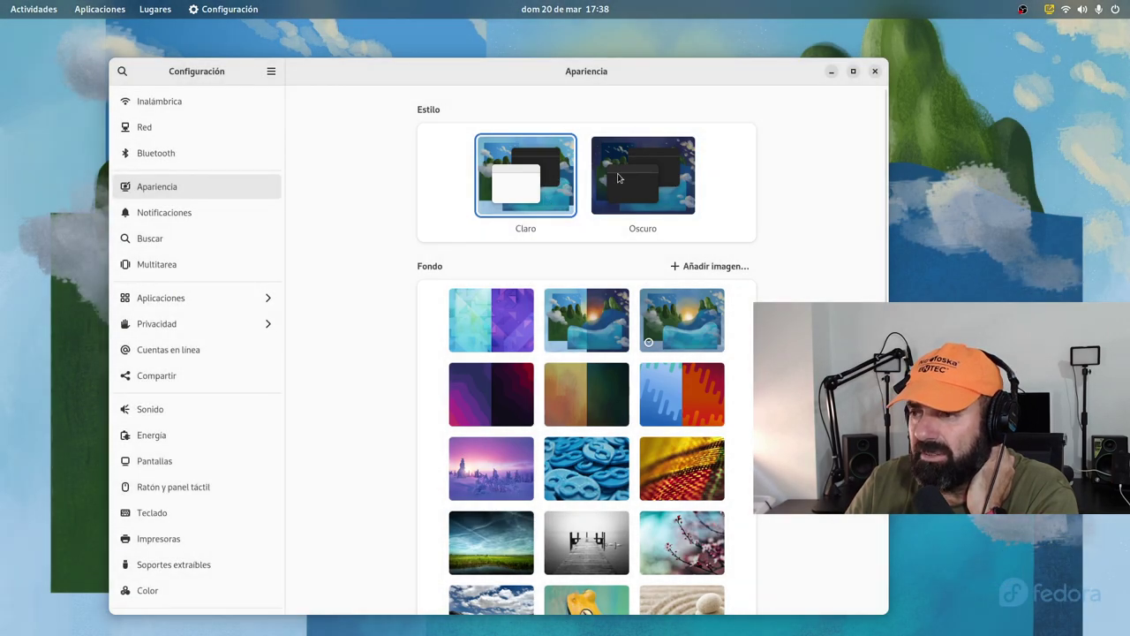
pyautogui.click(619, 179)
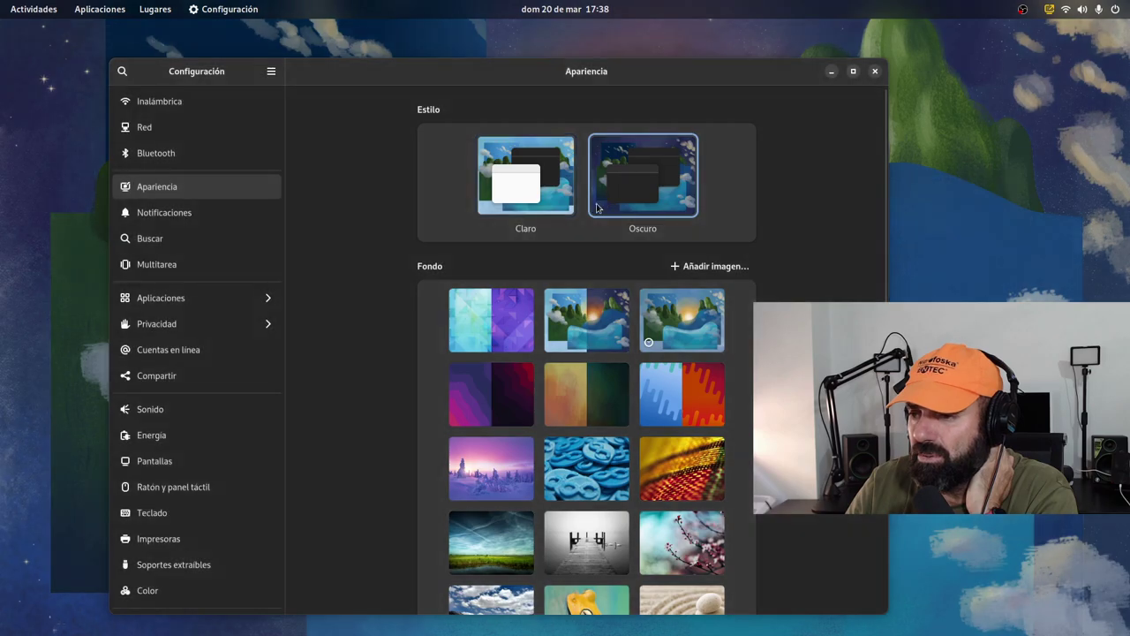
pyautogui.click(531, 173)
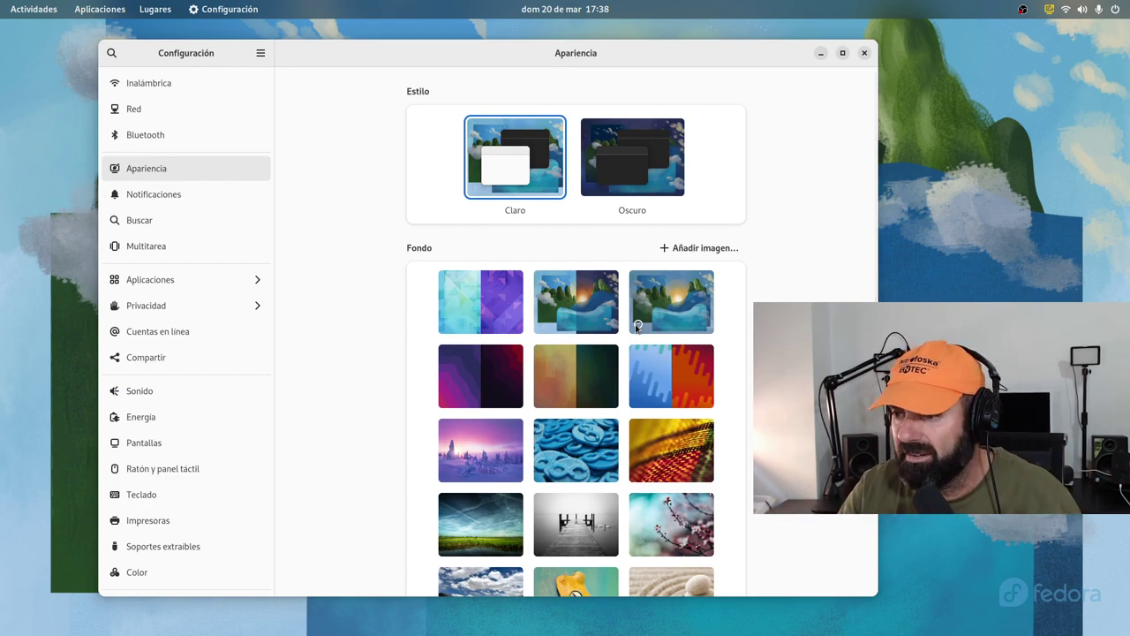
# Try the turquoise and purple geometric wallpaper and the time-of-day landscape wallpaper, moving the Configuración window to reveal the background
pyautogui.click(491, 316)
pyautogui.moveTo(692, 57); pyautogui.dragTo(694, 146)
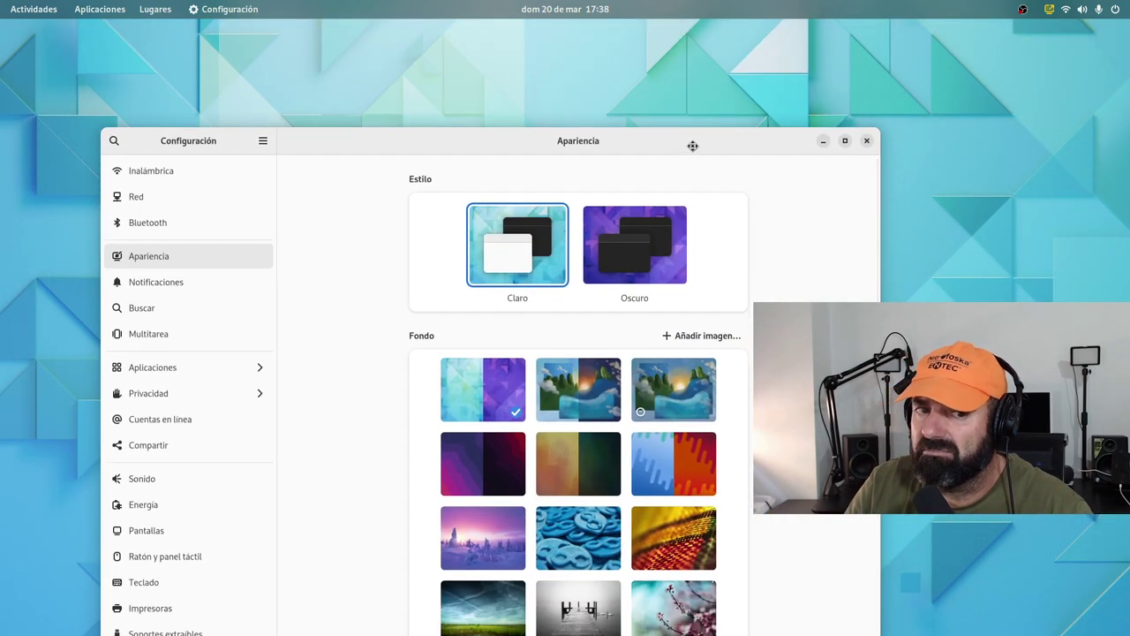
pyautogui.click(579, 372)
pyautogui.moveTo(630, 148)
pyautogui.mouseDown()
pyautogui.moveTo(701, 409)
pyautogui.moveTo(783, 633)
pyautogui.moveTo(598, 292)
pyautogui.moveTo(668, 156)
pyautogui.moveTo(631, 222)
pyautogui.moveTo(655, 211)
pyautogui.moveTo(651, 151)
pyautogui.mouseUp()
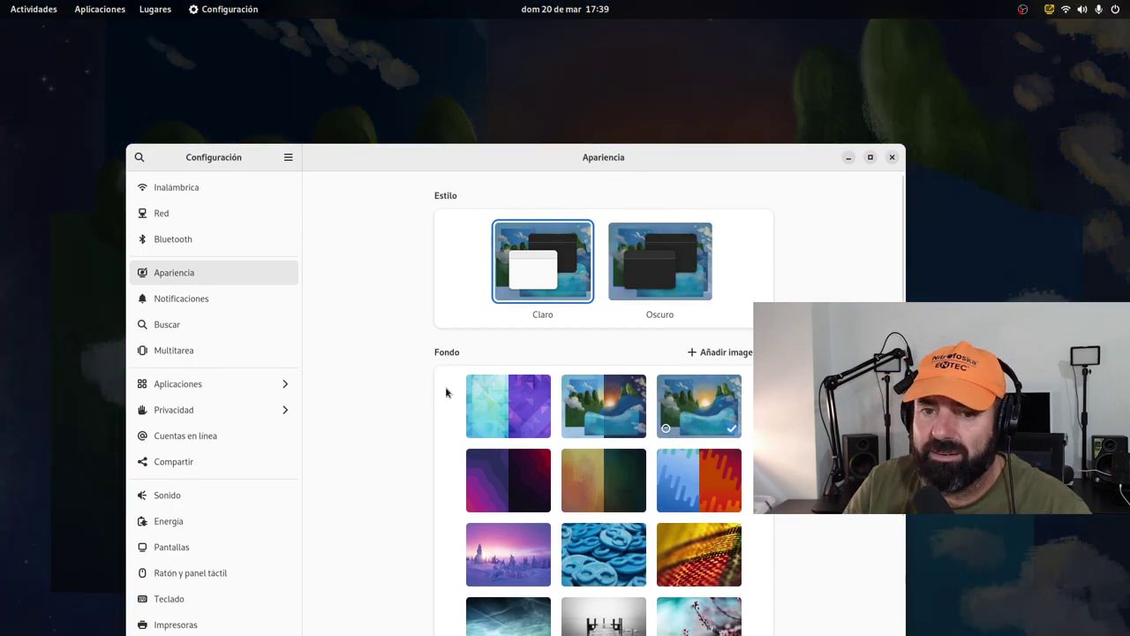
# Try the purple wave, olive-orange brushed and blue-orange drip wallpapers, moving the Configuración window aside to see the desktop
pyautogui.click(508, 486)
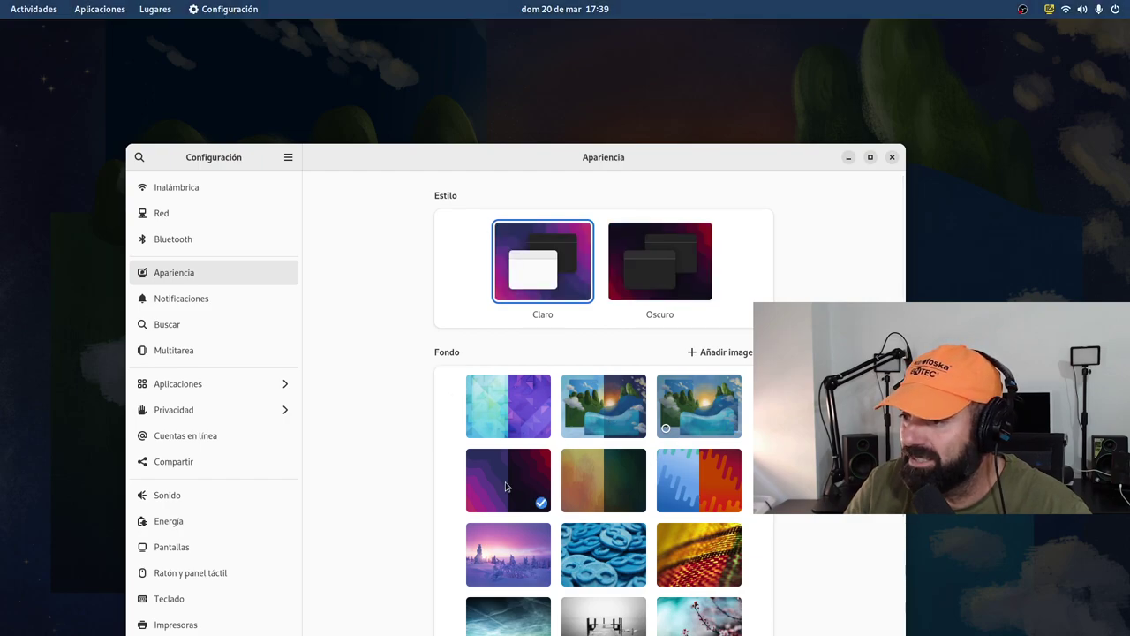
pyautogui.moveTo(639, 159); pyautogui.dragTo(613, 634)
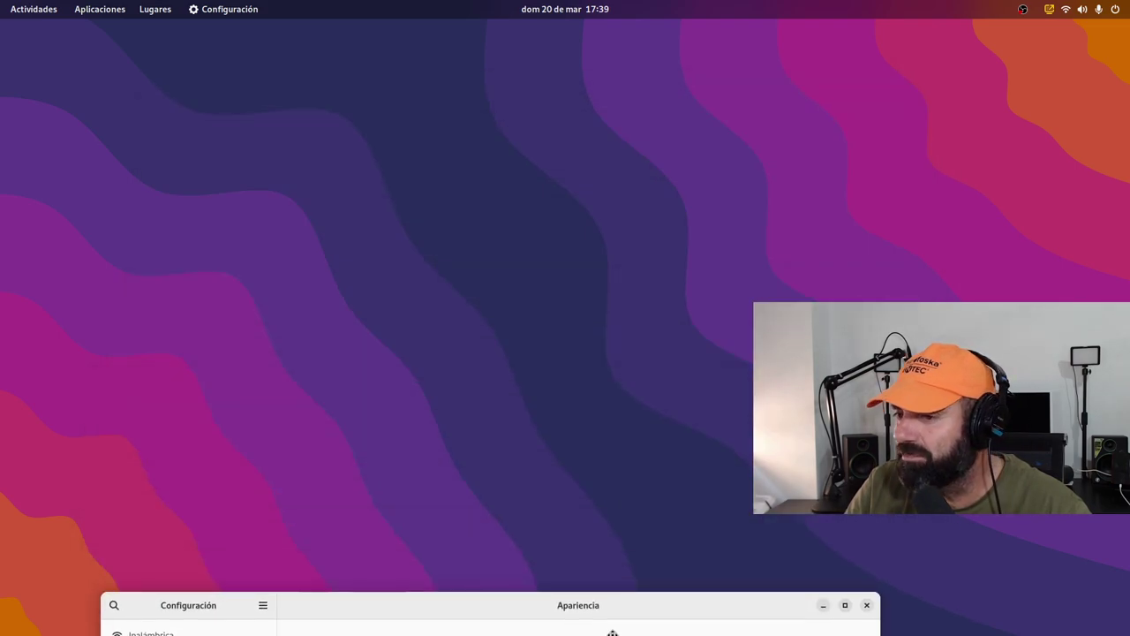
pyautogui.moveTo(609, 322); pyautogui.dragTo(583, 127)
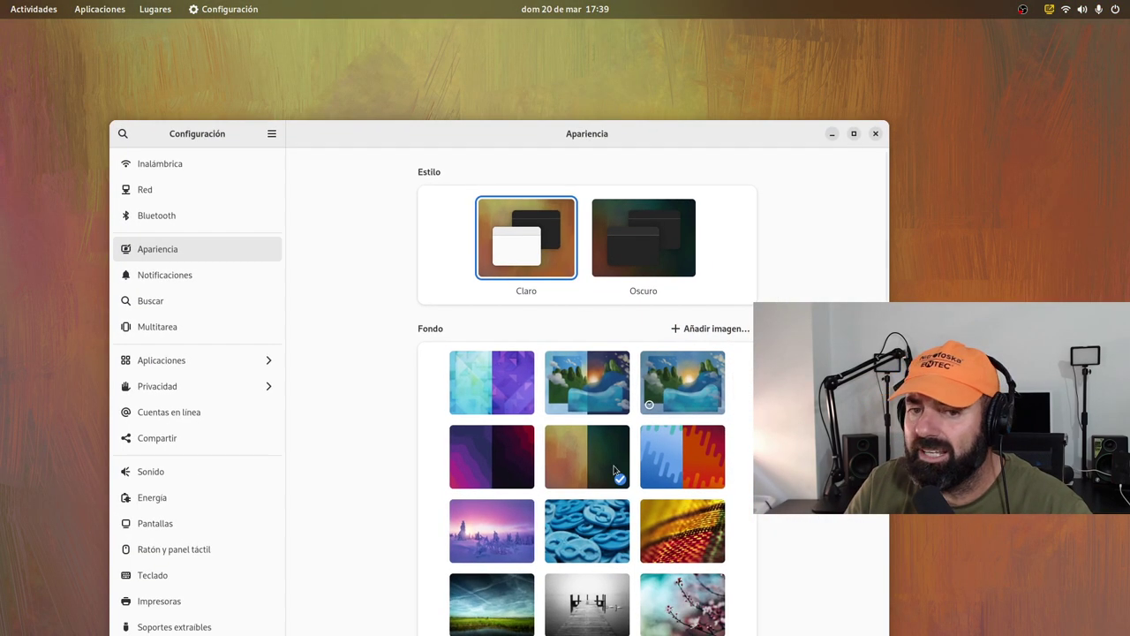
pyautogui.moveTo(761, 122); pyautogui.dragTo(661, 60)
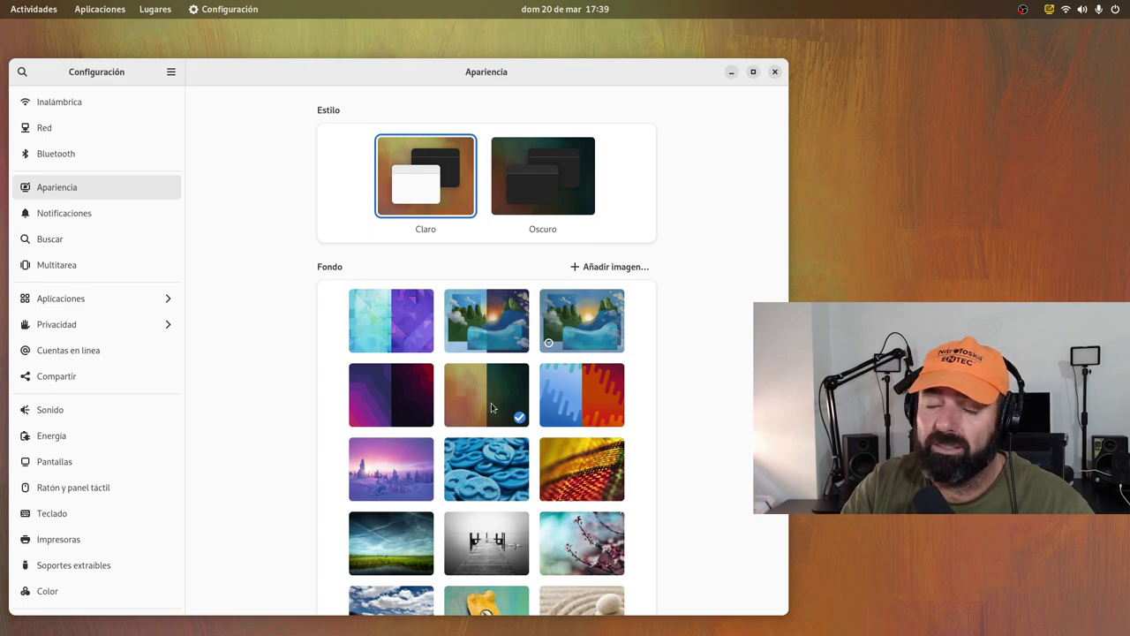
pyautogui.moveTo(596, 69); pyautogui.dragTo(633, 139)
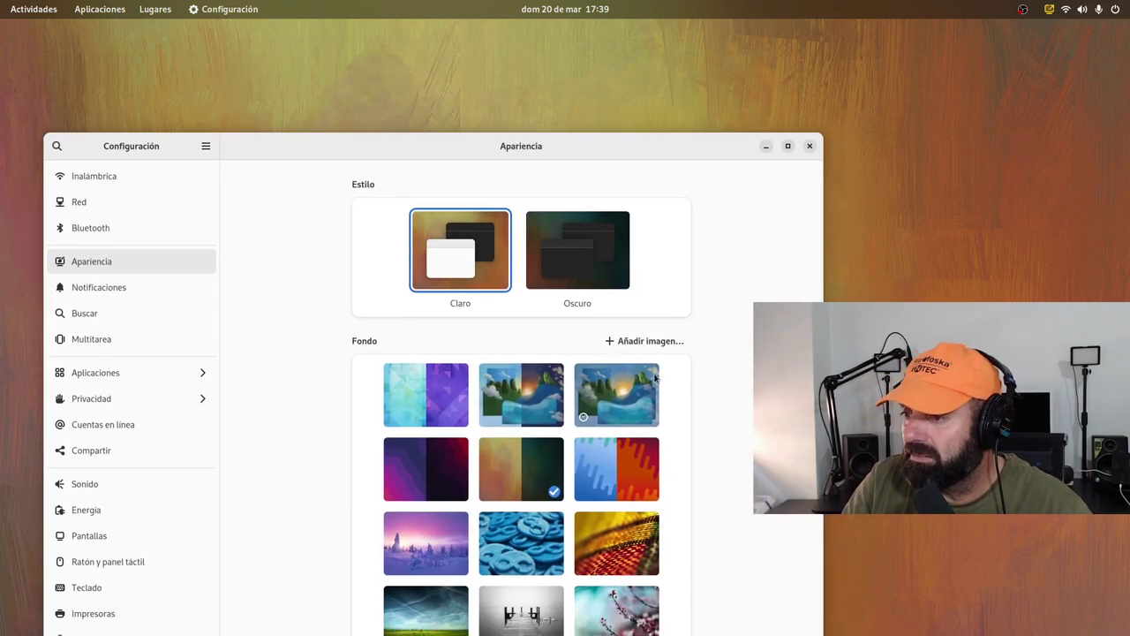
pyautogui.click(646, 470)
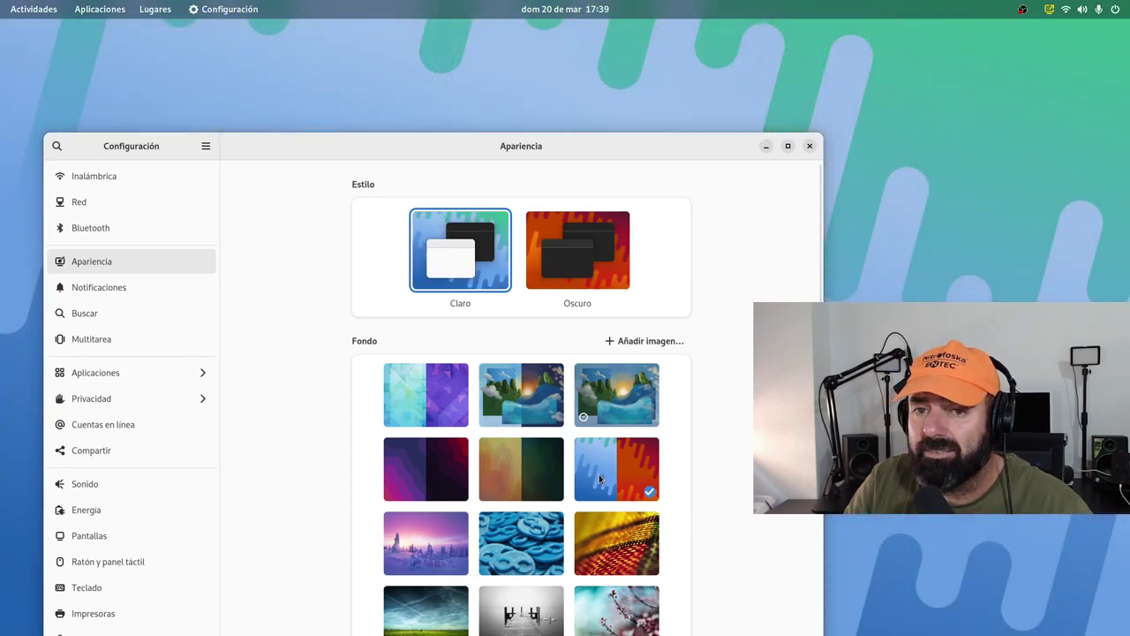
pyautogui.moveTo(649, 149); pyautogui.dragTo(699, 86)
# Look through the full wallpaper collection, apply the light/dark landscape background and move the Configuración window fully into view
pyautogui.scroll(-3, 574, 475)
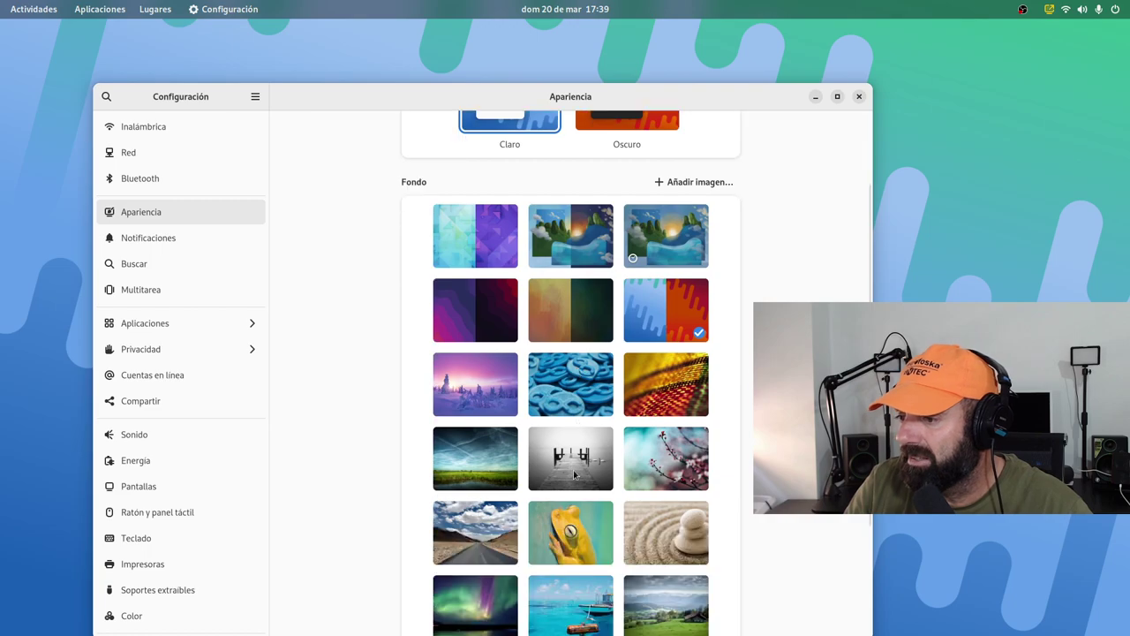
pyautogui.scroll(-4, 574, 473)
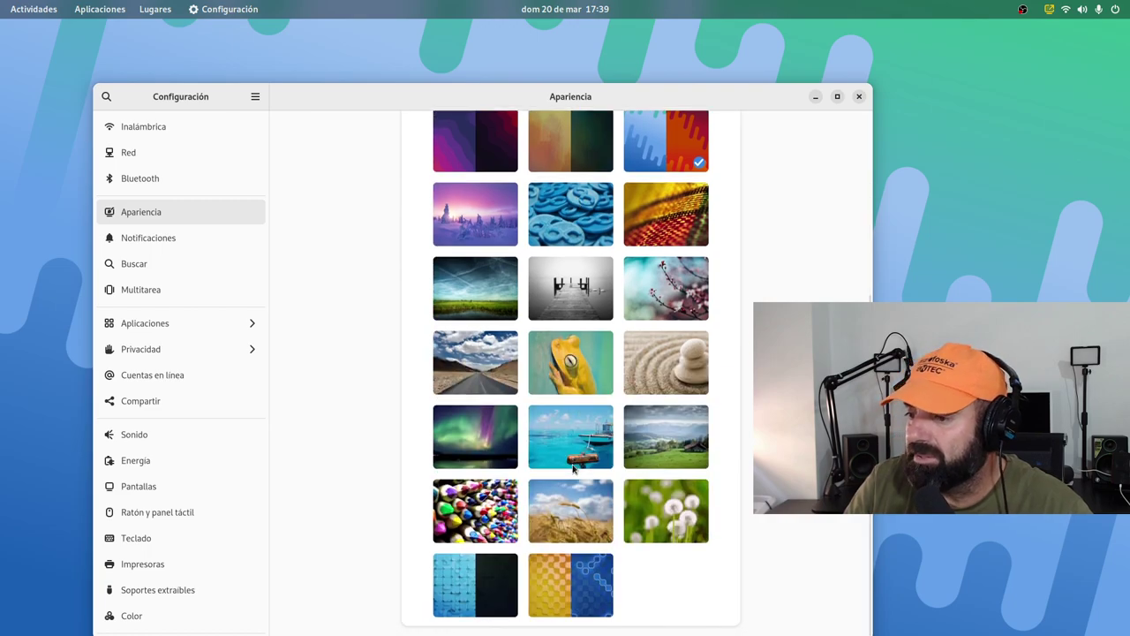
pyautogui.scroll(4, 558, 455)
pyautogui.scroll(-4, 558, 454)
pyautogui.scroll(4, 558, 455)
pyautogui.scroll(2, 558, 455)
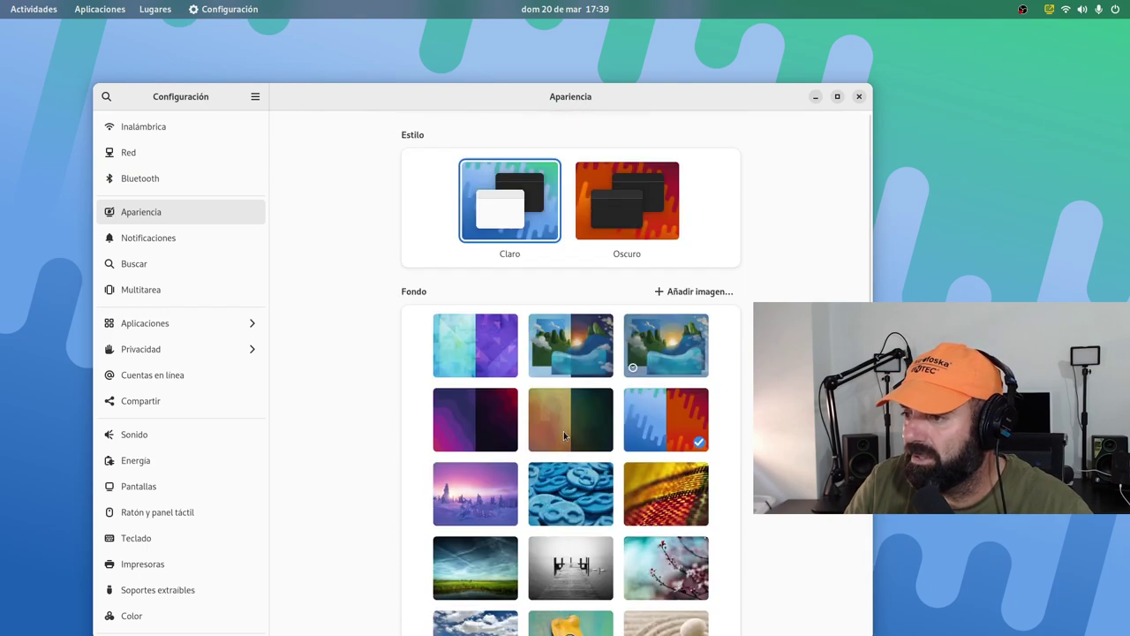
pyautogui.click(572, 365)
pyautogui.moveTo(555, 99); pyautogui.dragTo(594, 47)
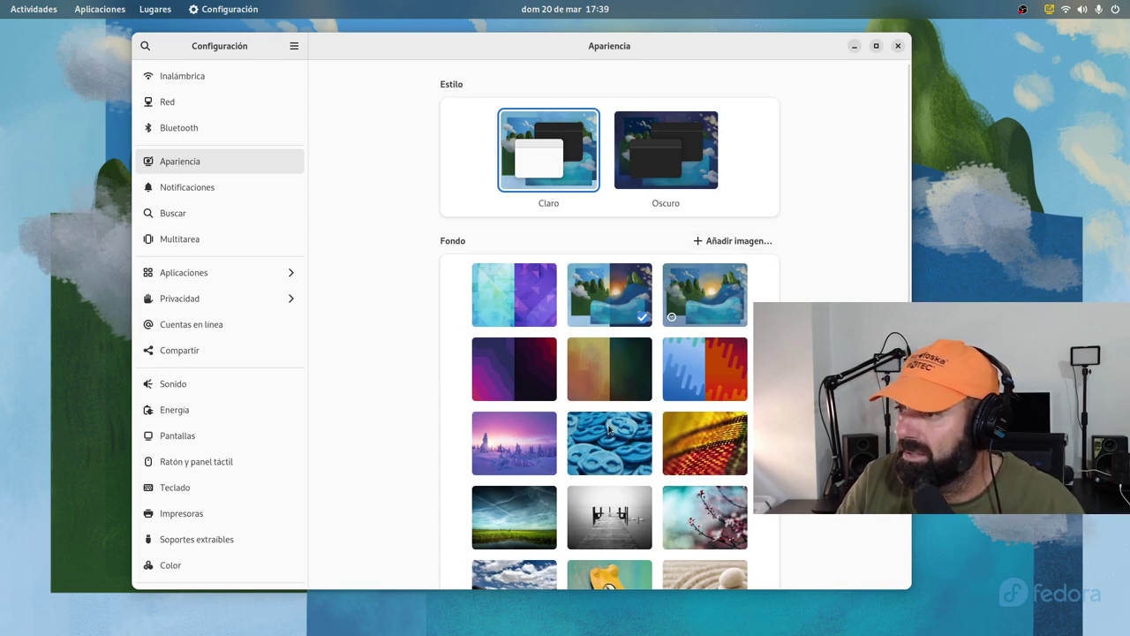
# Examine the Notificaciones and Buscar pages and all the Multitarea options, including hot corner, workspaces, multi-monitor and application switching
pyautogui.click(200, 191)
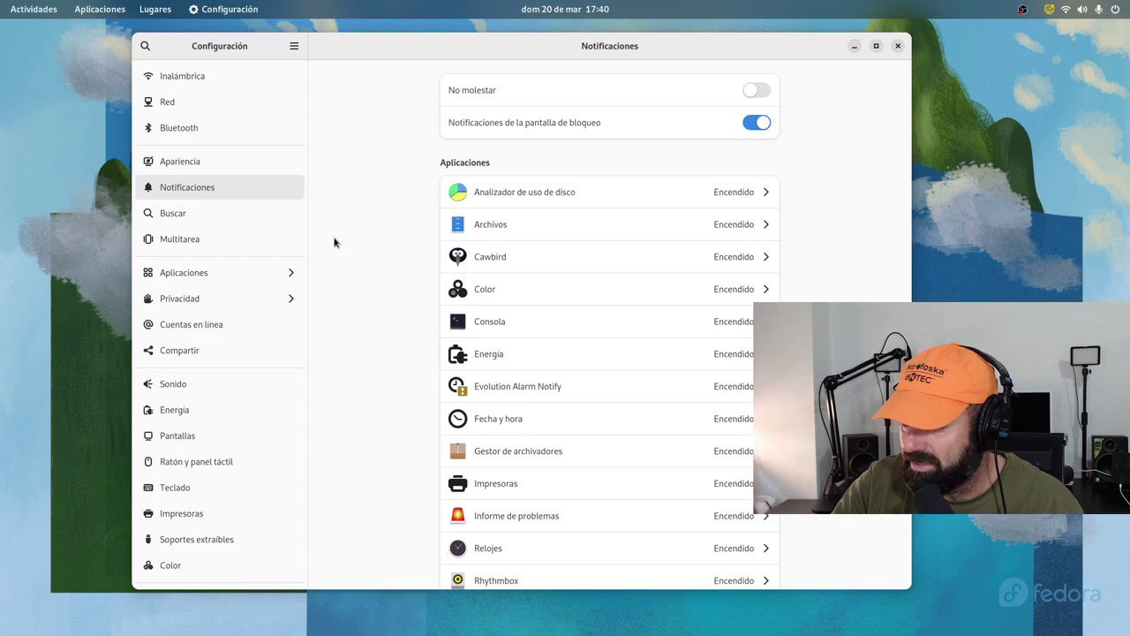
pyautogui.click(253, 220)
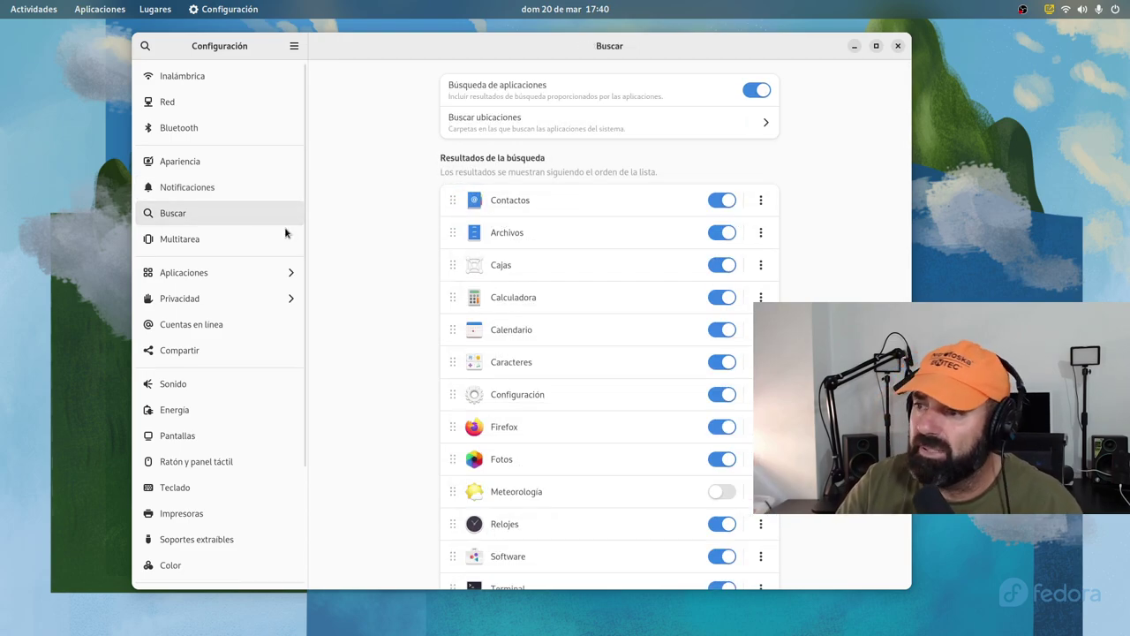
pyautogui.click(208, 249)
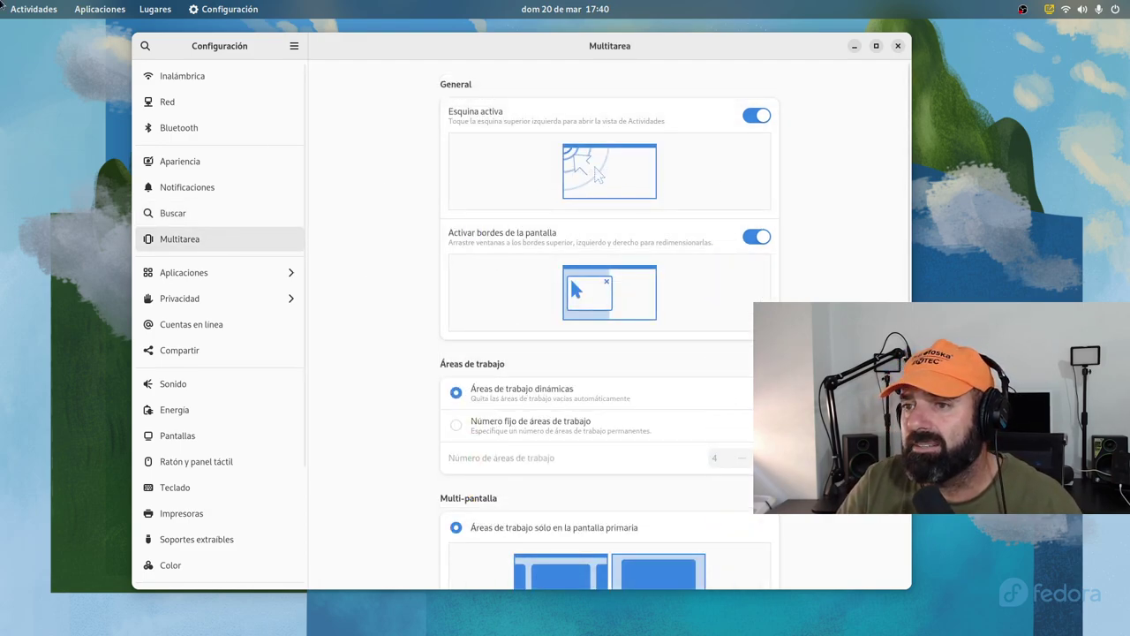
pyautogui.moveTo(0, 0)
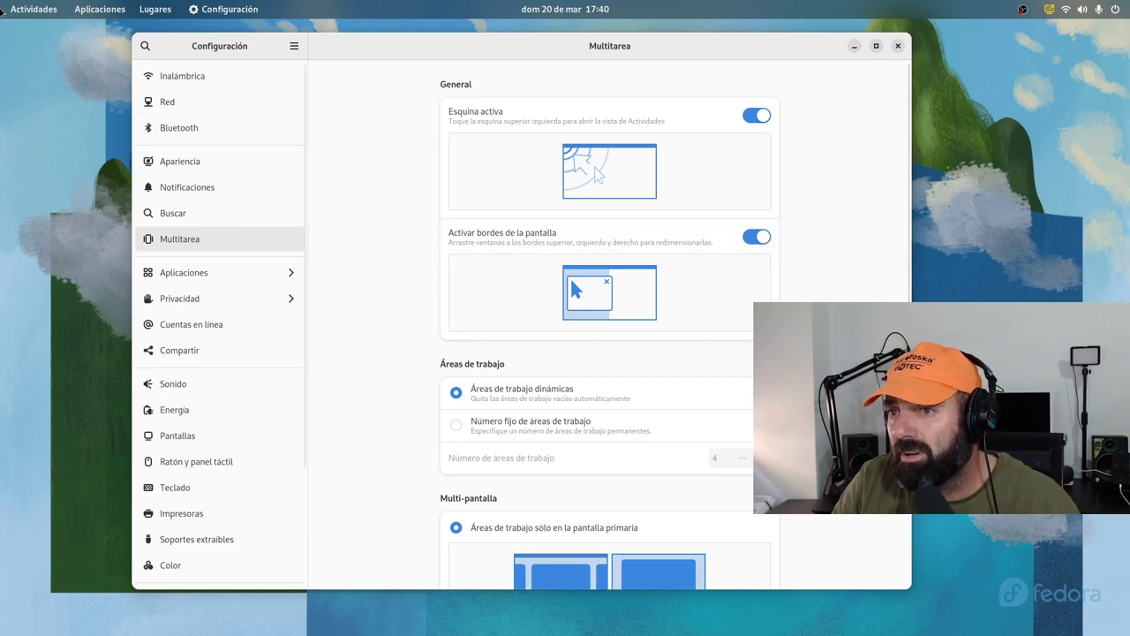
pyautogui.scroll(-3, 394, 287)
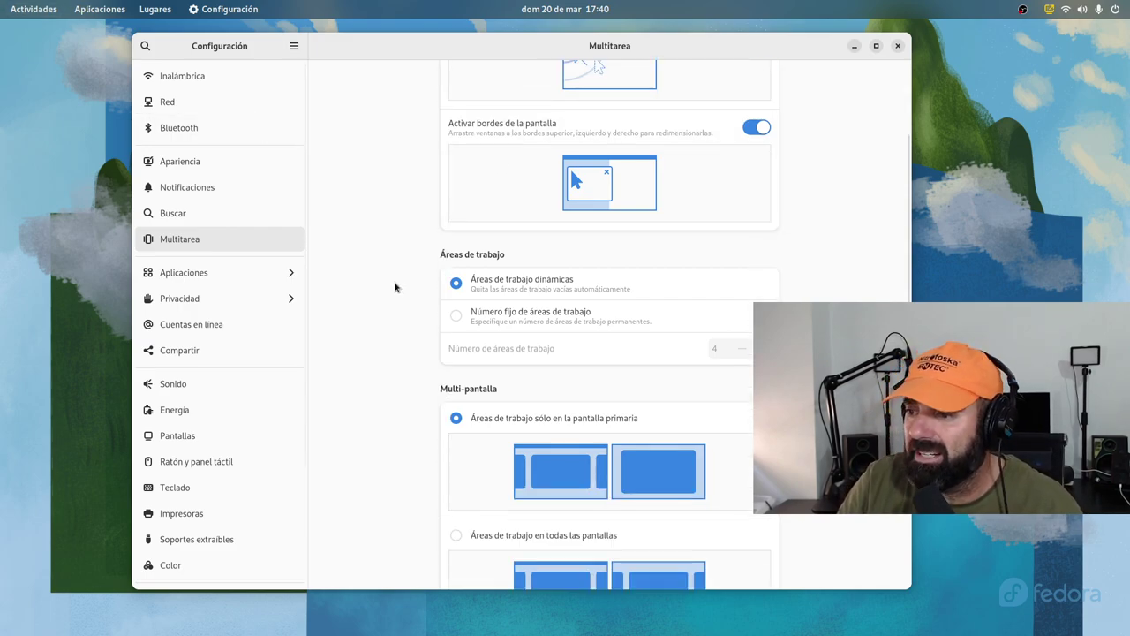
pyautogui.scroll(-1, 395, 287)
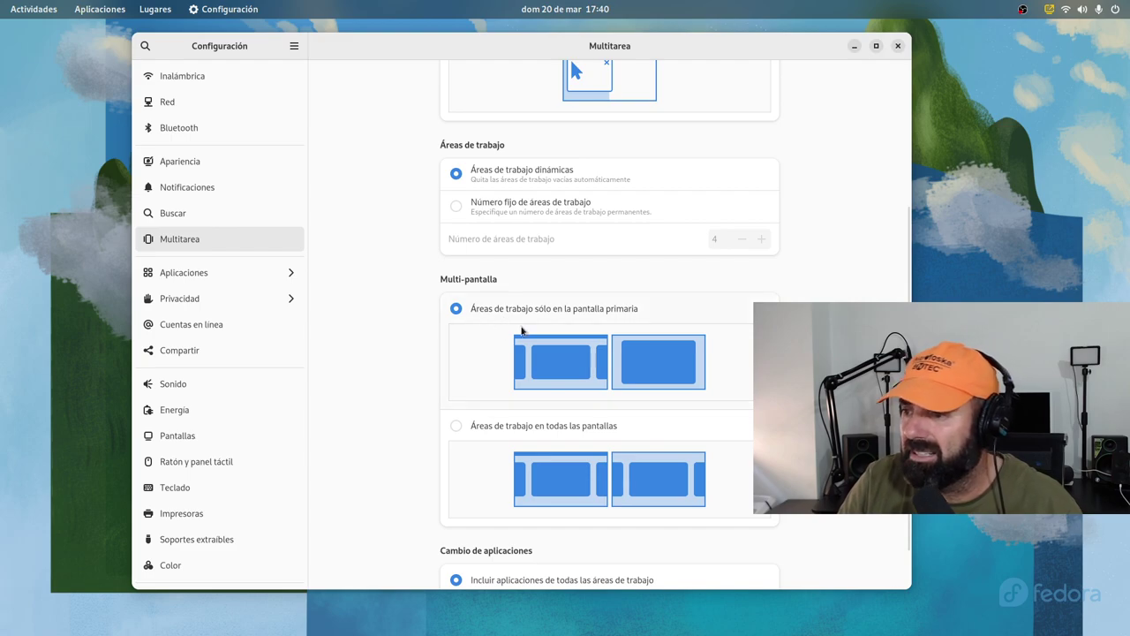
pyautogui.scroll(-1, 525, 333)
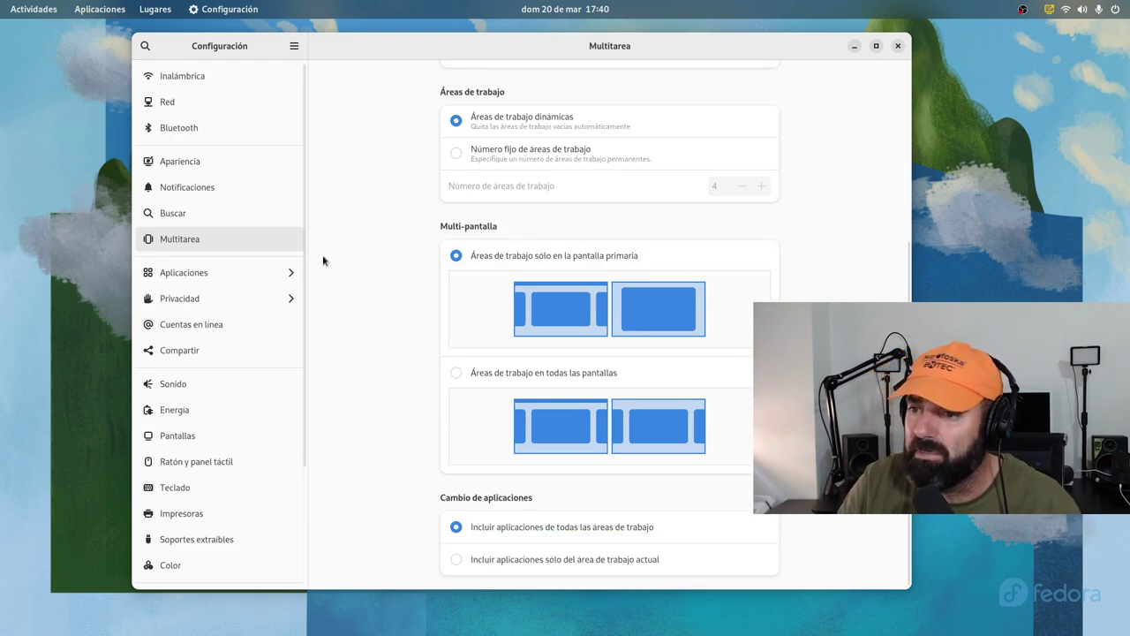
# View the Aplicaciones settings, including the Archivos entry, and the Privacidad section, returning to the main Configuración list
pyautogui.click(214, 273)
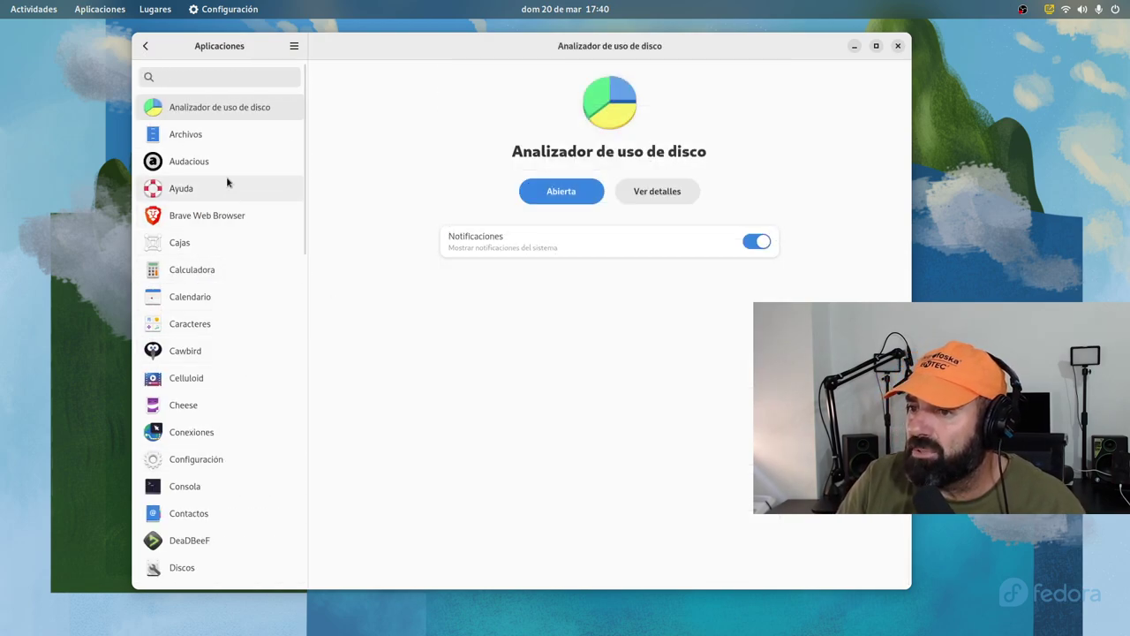
pyautogui.click(212, 139)
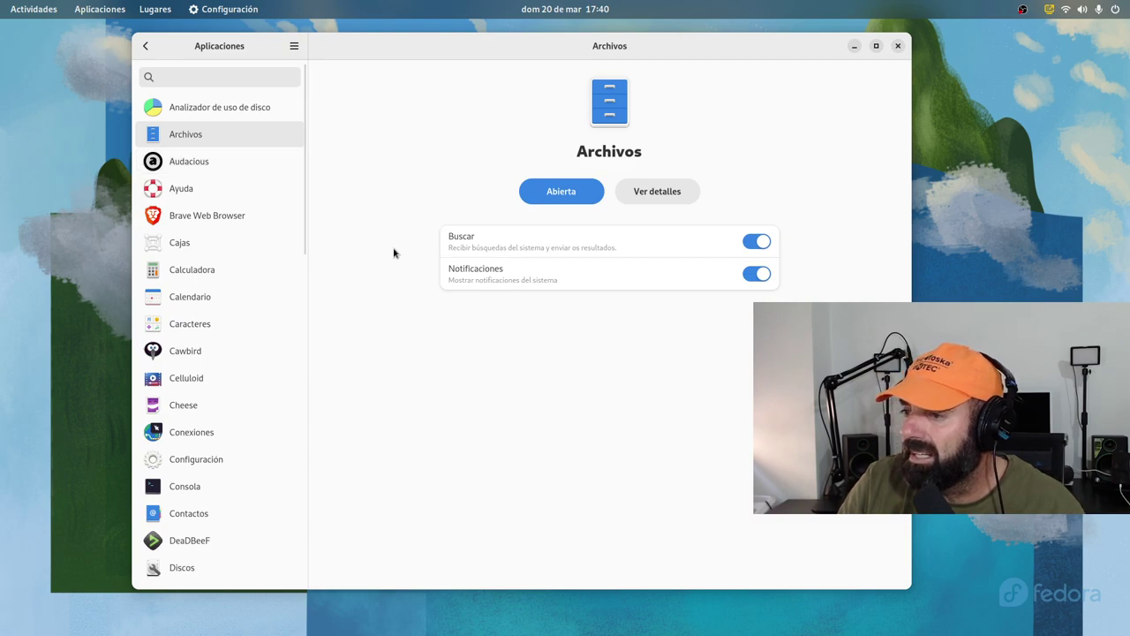
pyautogui.click(147, 47)
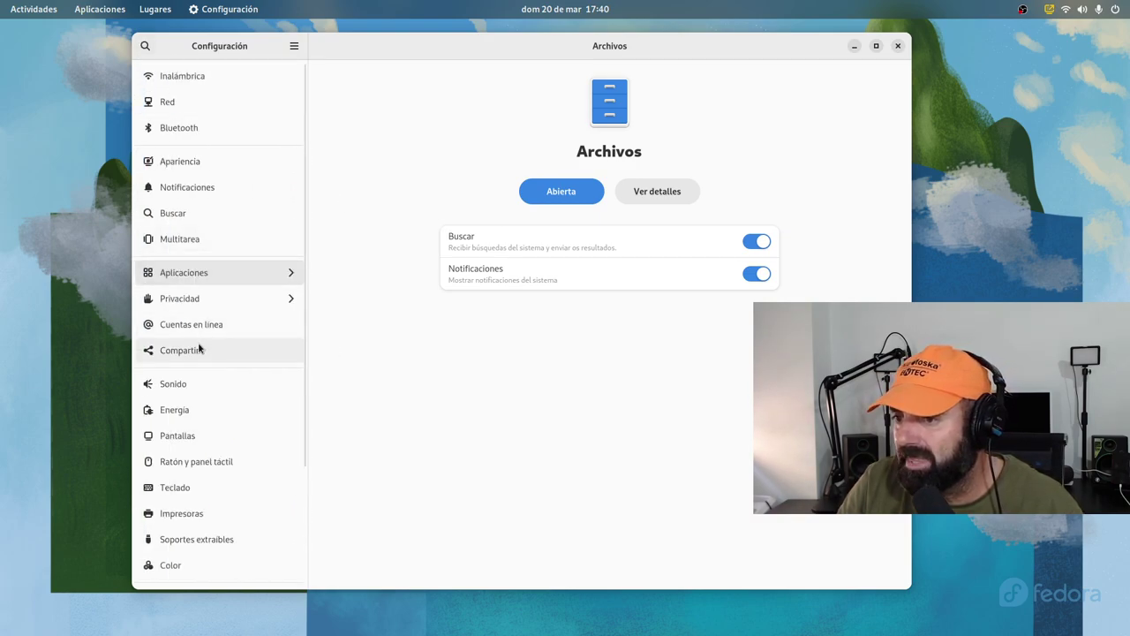
pyautogui.click(199, 305)
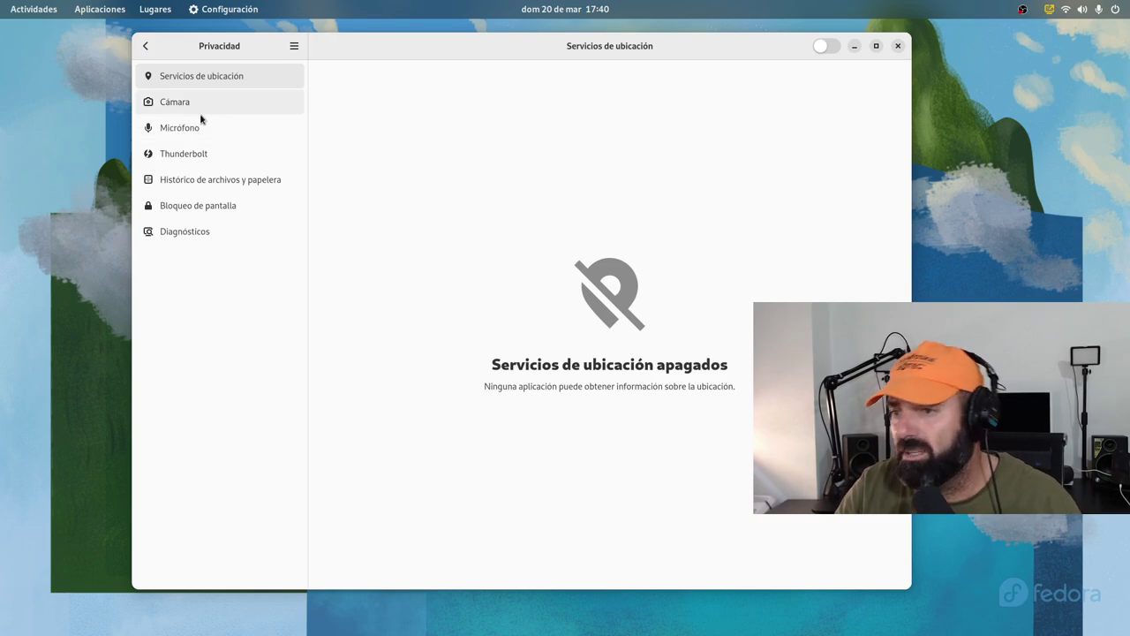
pyautogui.click(147, 46)
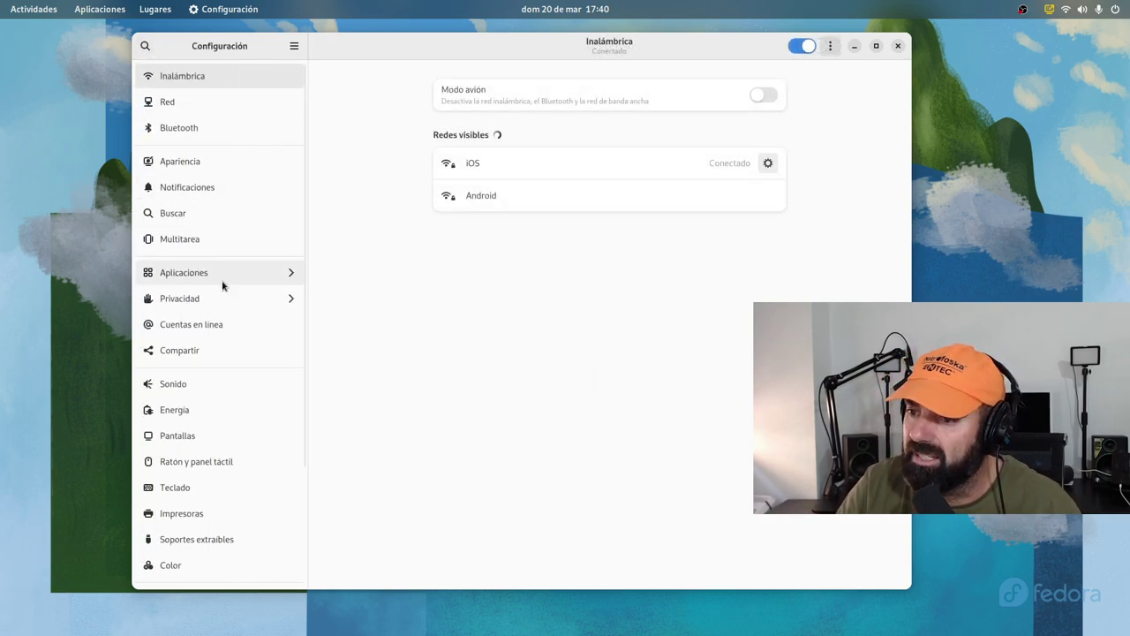
# View the Cuentas en línea providers and the Compartir page, dismissing the keyring authentication request
pyautogui.click(227, 328)
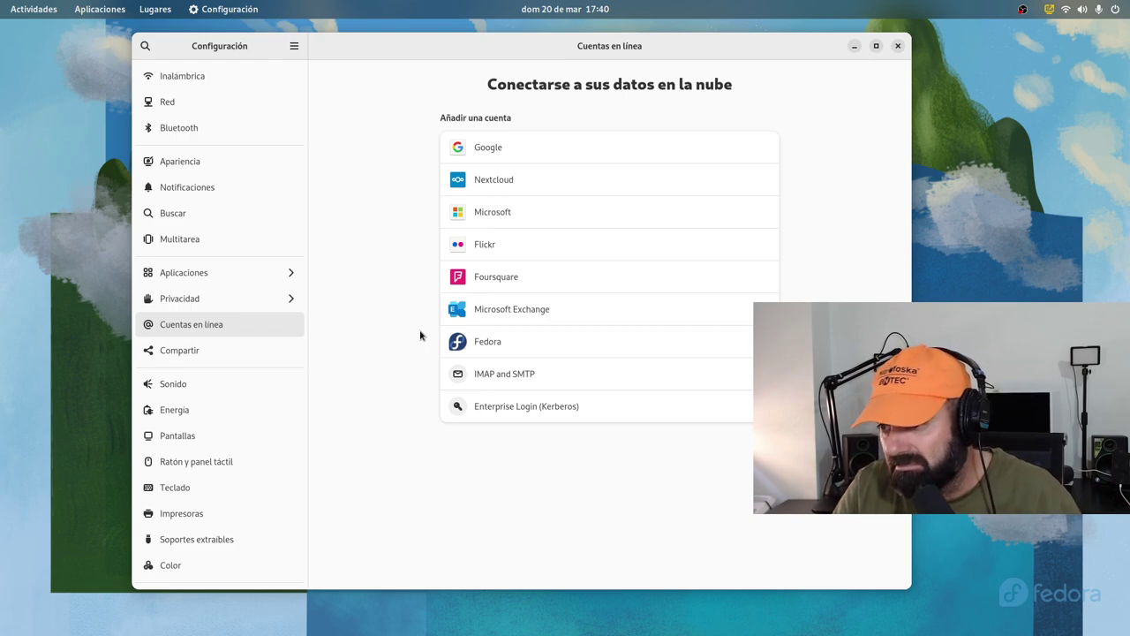
pyautogui.click(244, 356)
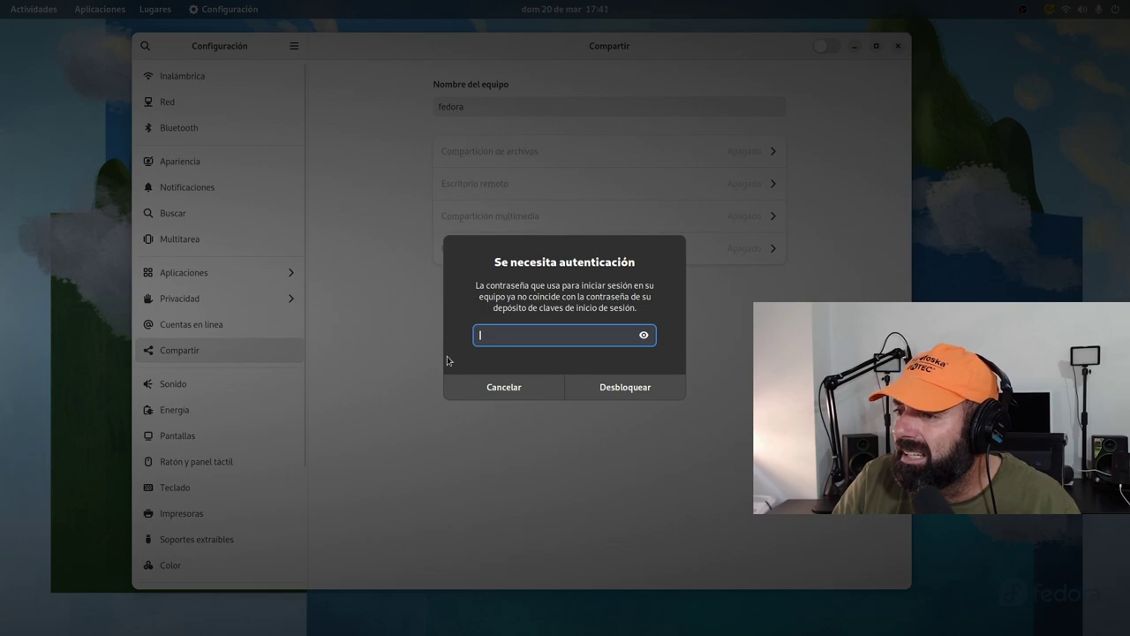
pyautogui.click(499, 392)
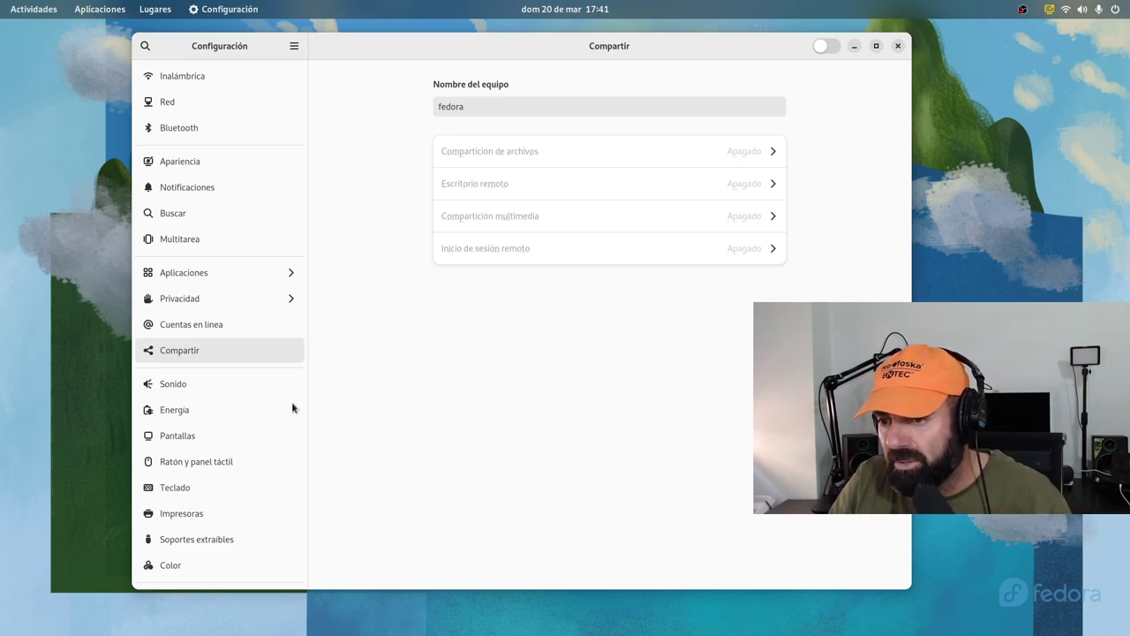
# Examine the Sonido volume, output, input and alert options, plus the Energía power mode and saving settings
pyautogui.click(217, 394)
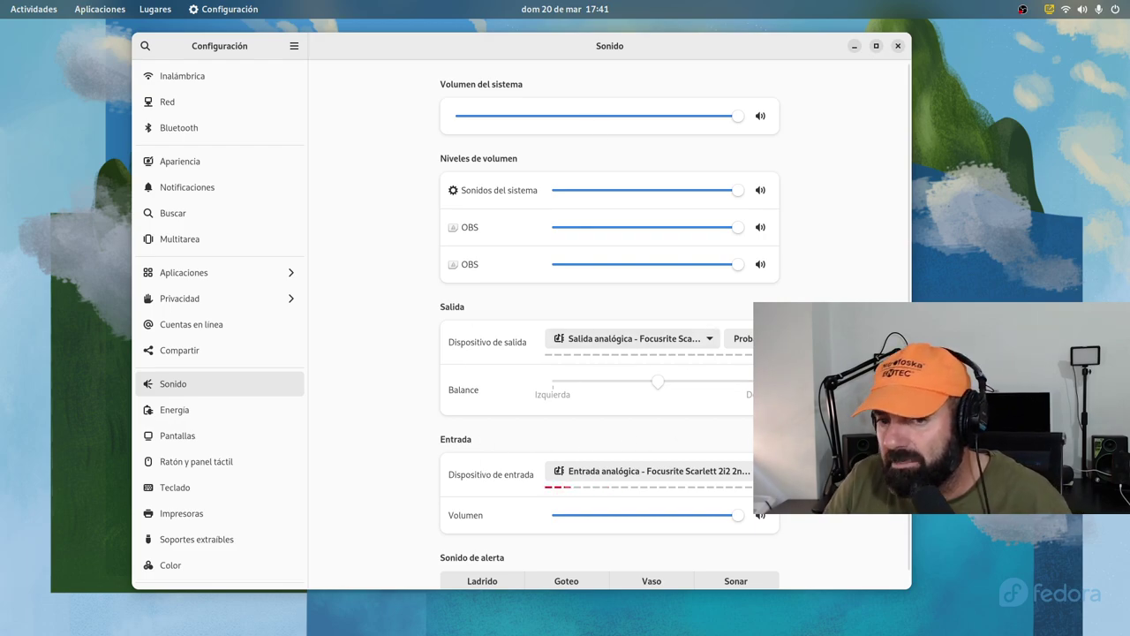
pyautogui.scroll(-1, 912, 575)
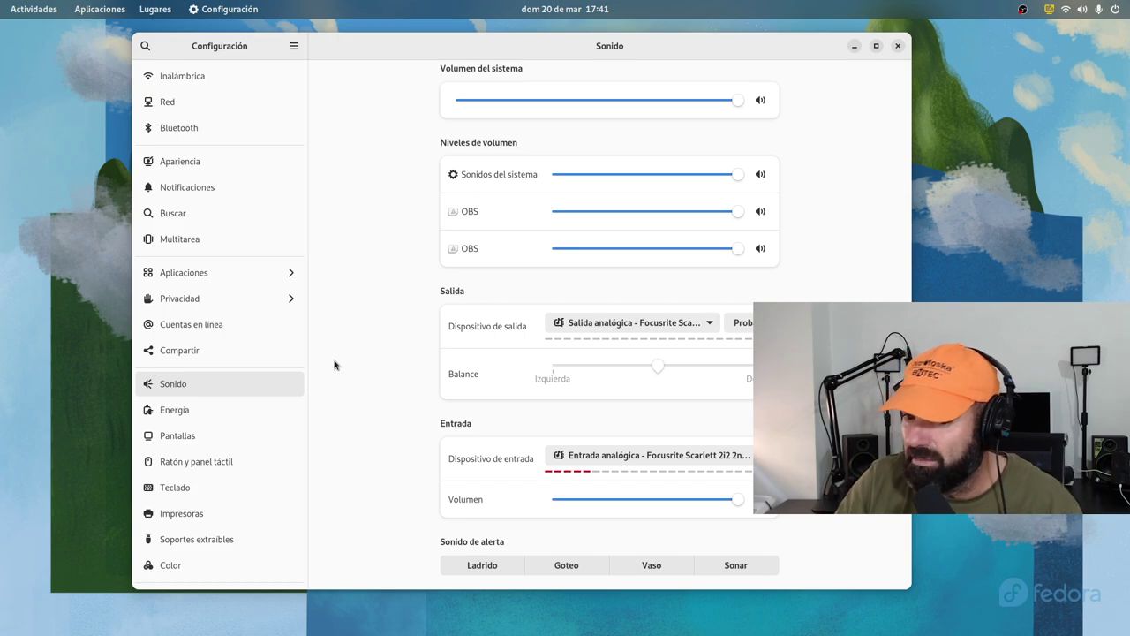
pyautogui.click(185, 410)
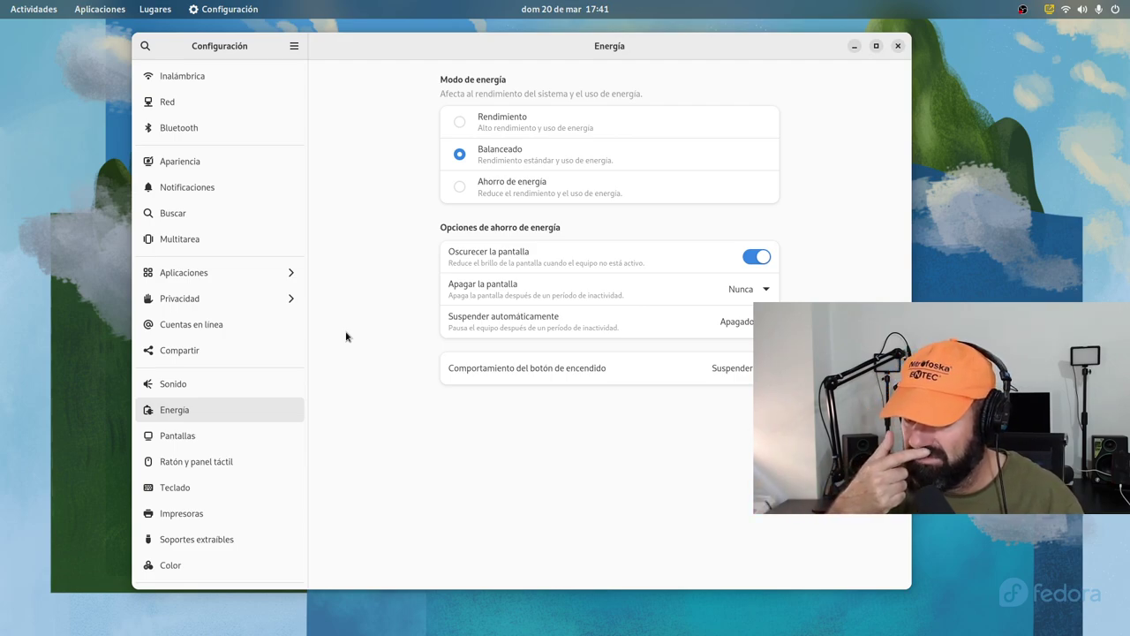
# Examine the Pantallas settings and the refresh rates offered for the Acer Technologies 24" monitor, keeping the current rate
pyautogui.click(204, 441)
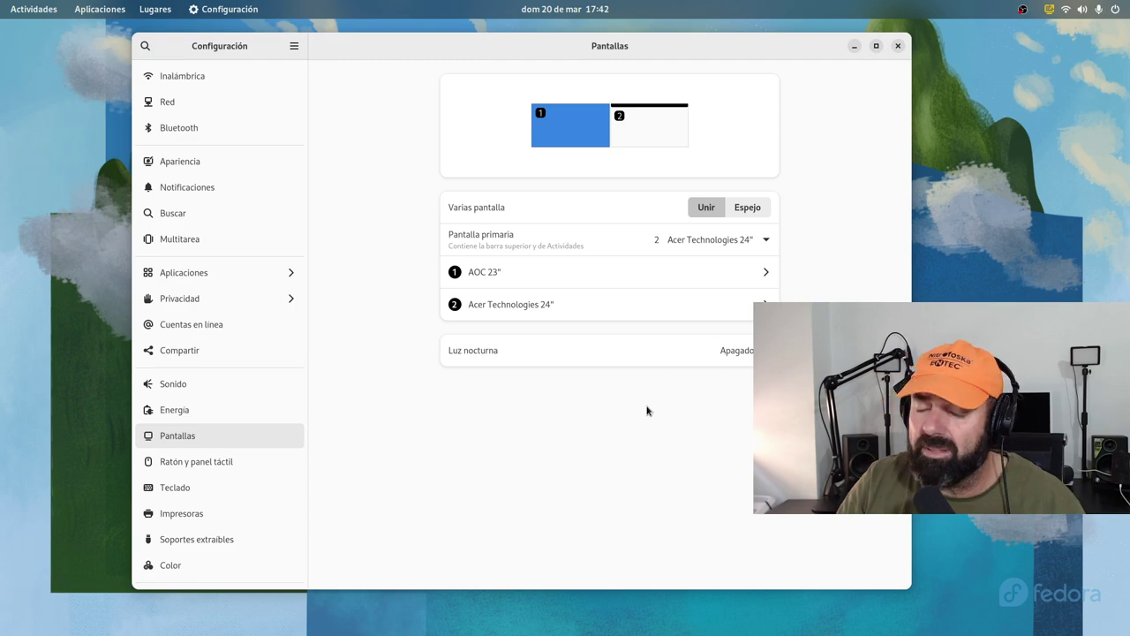
pyautogui.click(570, 306)
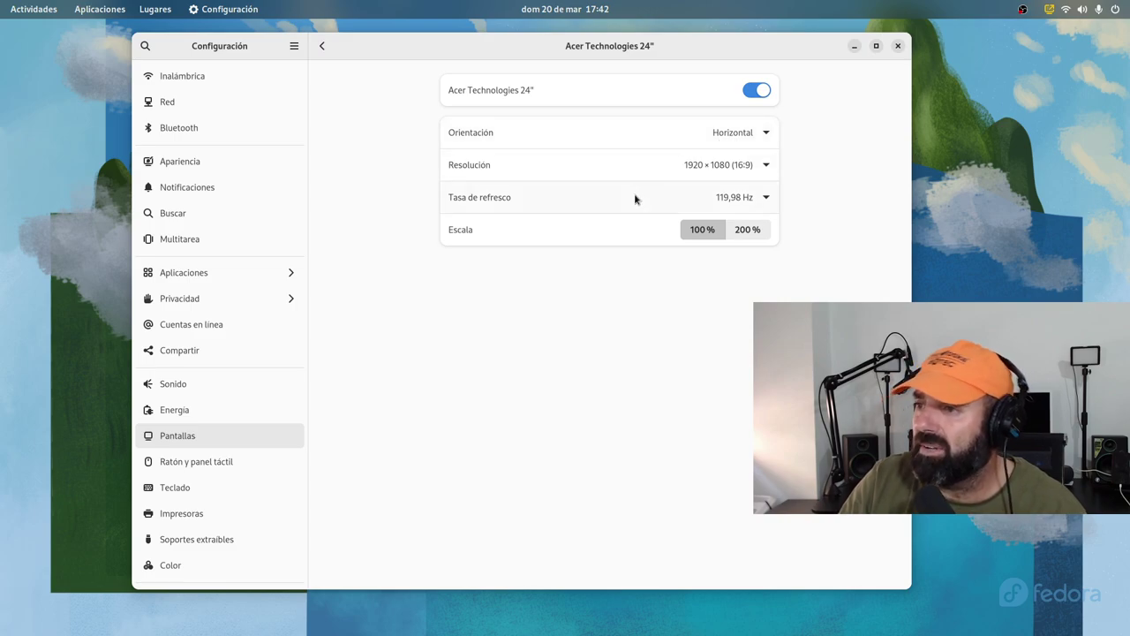
pyautogui.click(740, 202)
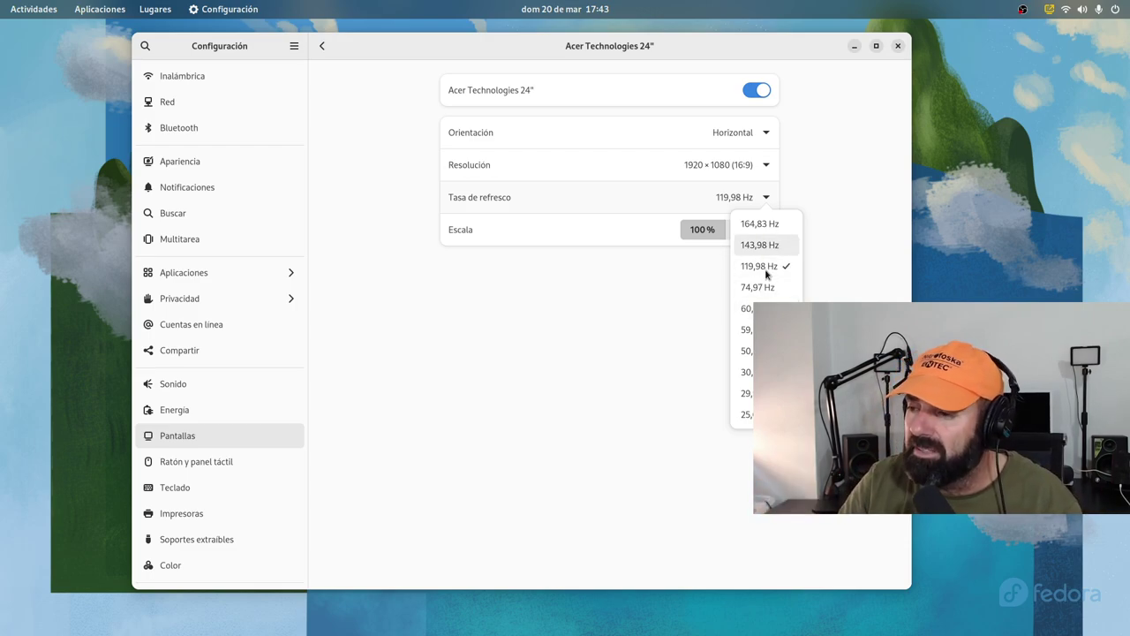
pyautogui.click(563, 396)
pyautogui.click(730, 203)
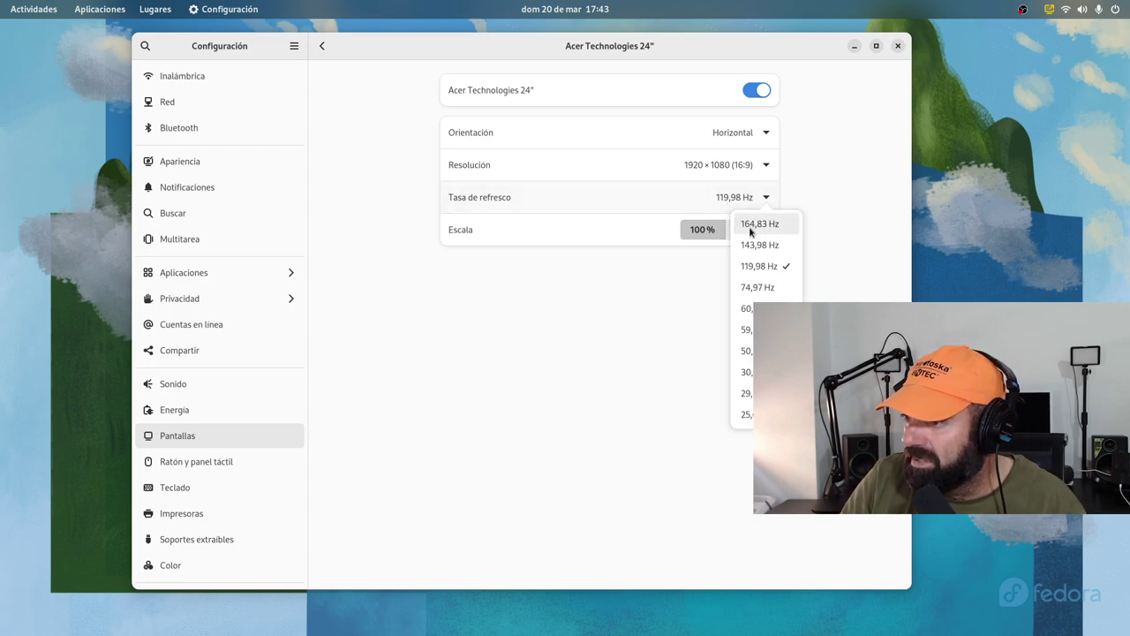
pyautogui.click(555, 363)
pyautogui.click(323, 46)
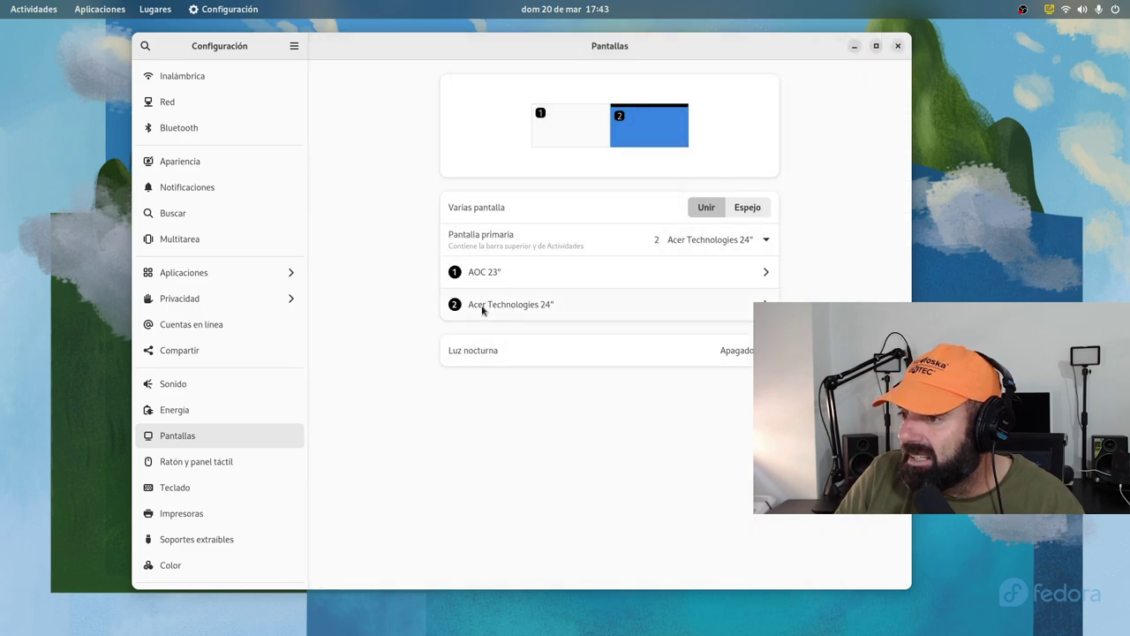
# Check the refresh rates offered for the AOC 23" monitor without changing them, and return to the Pantallas overview
pyautogui.click(753, 272)
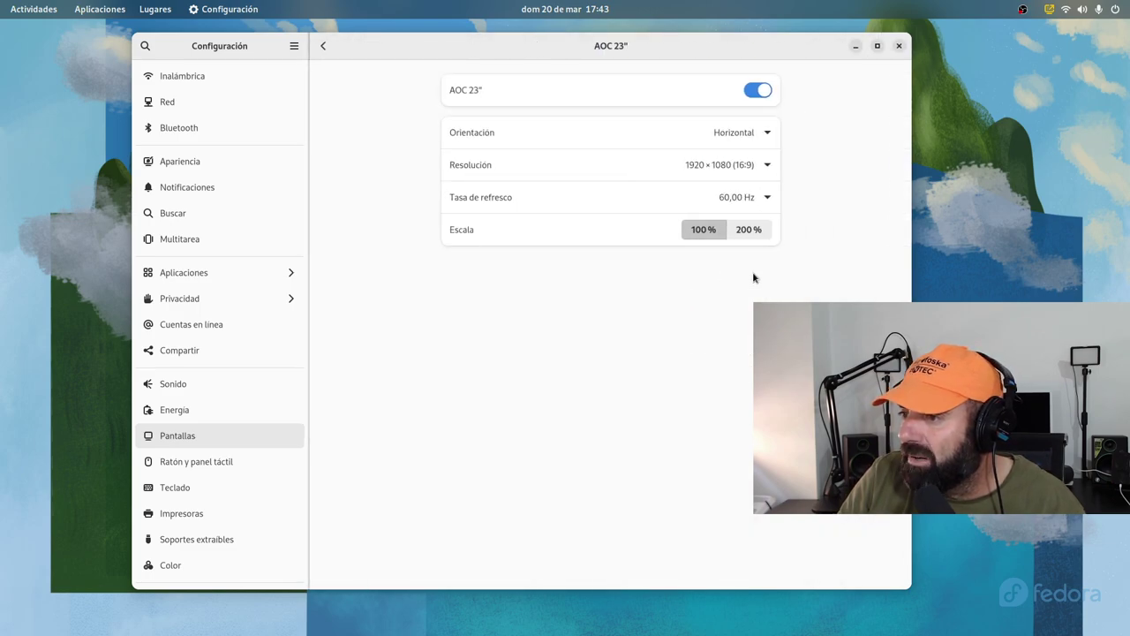
pyautogui.click(743, 202)
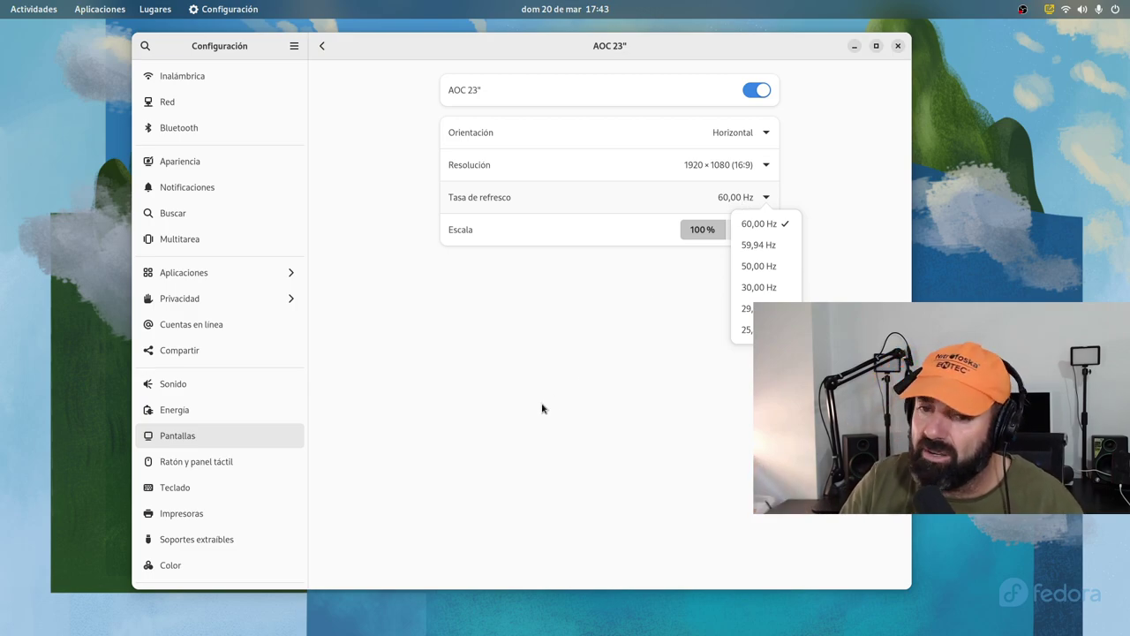
pyautogui.press('Escape')
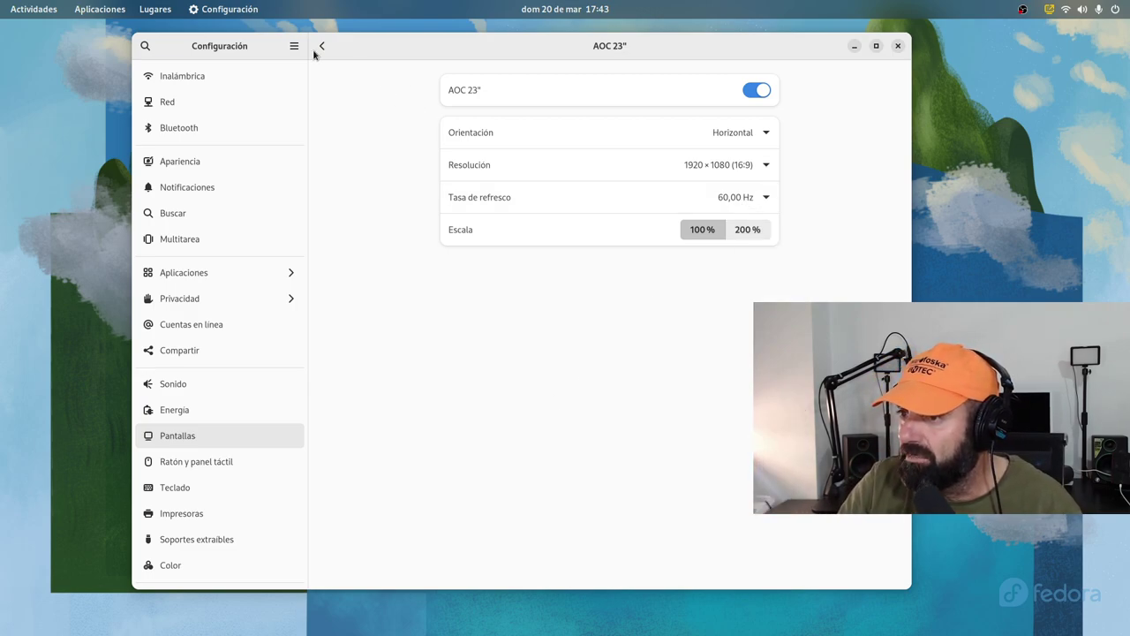
pyautogui.click(322, 46)
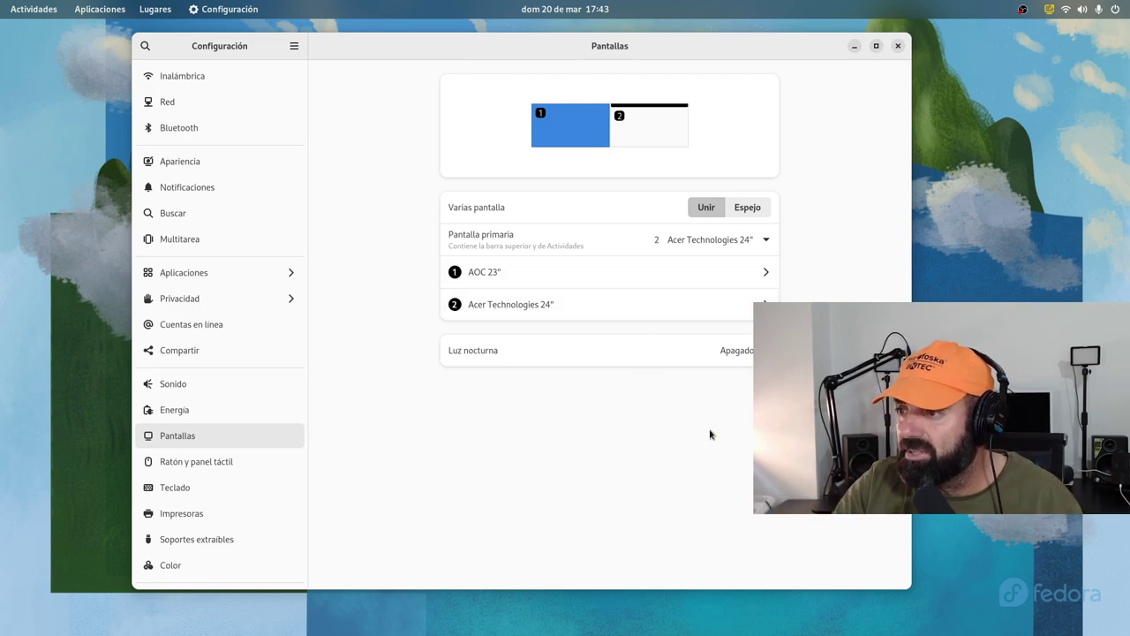
# Look through the Ratón y panel táctil, Teclado, Impresoras, Soportes extraíbles and Color settings pages
pyautogui.click(207, 462)
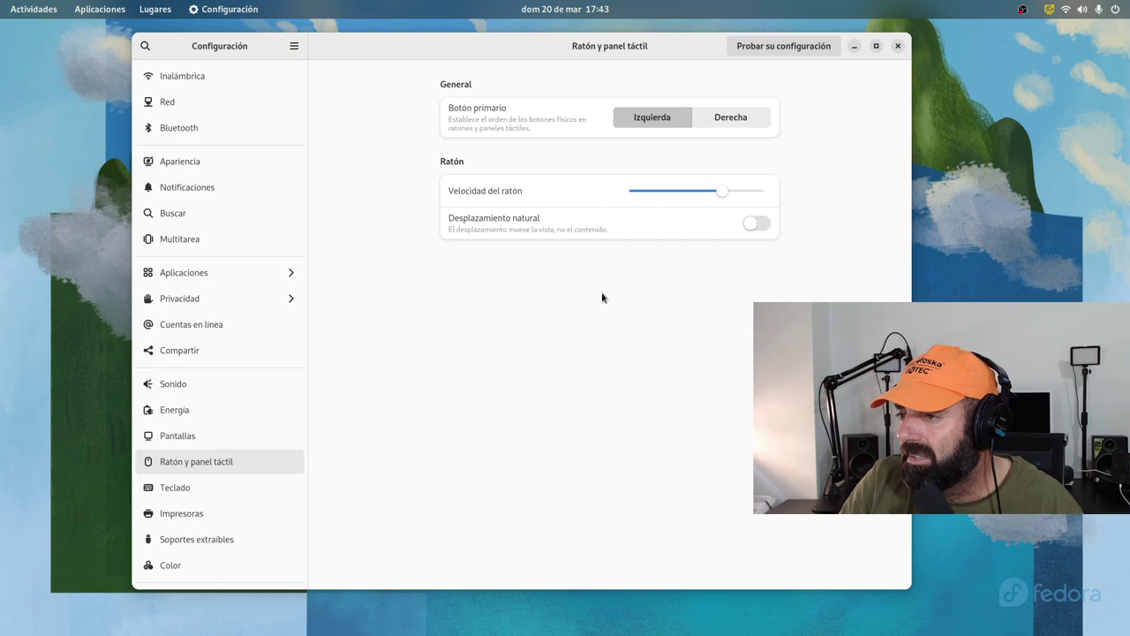
pyautogui.click(196, 487)
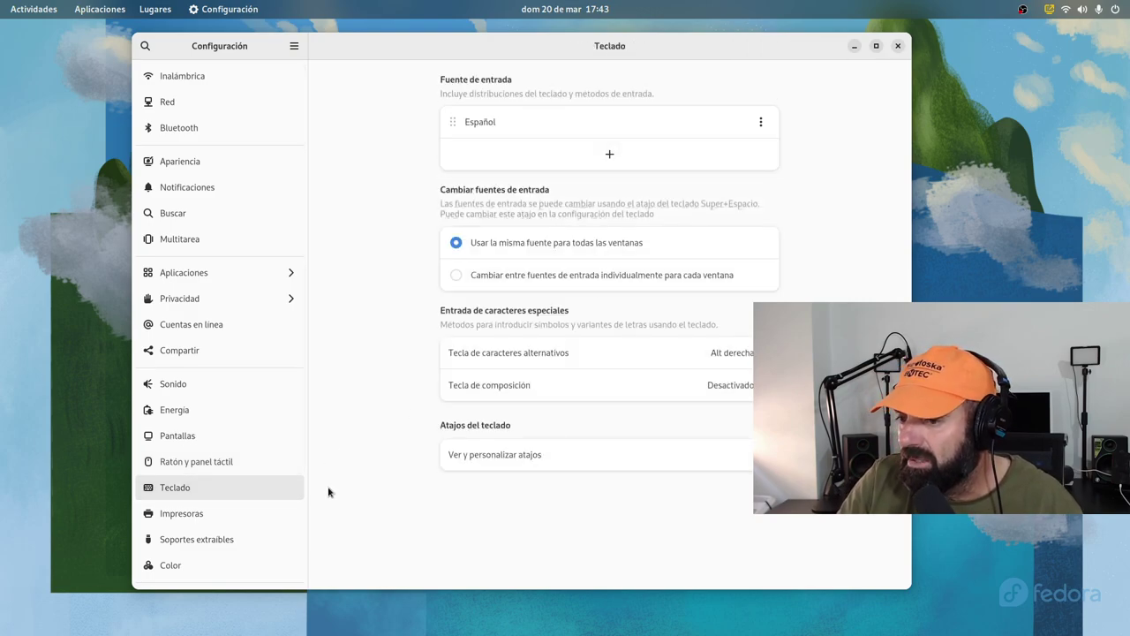
pyautogui.click(206, 519)
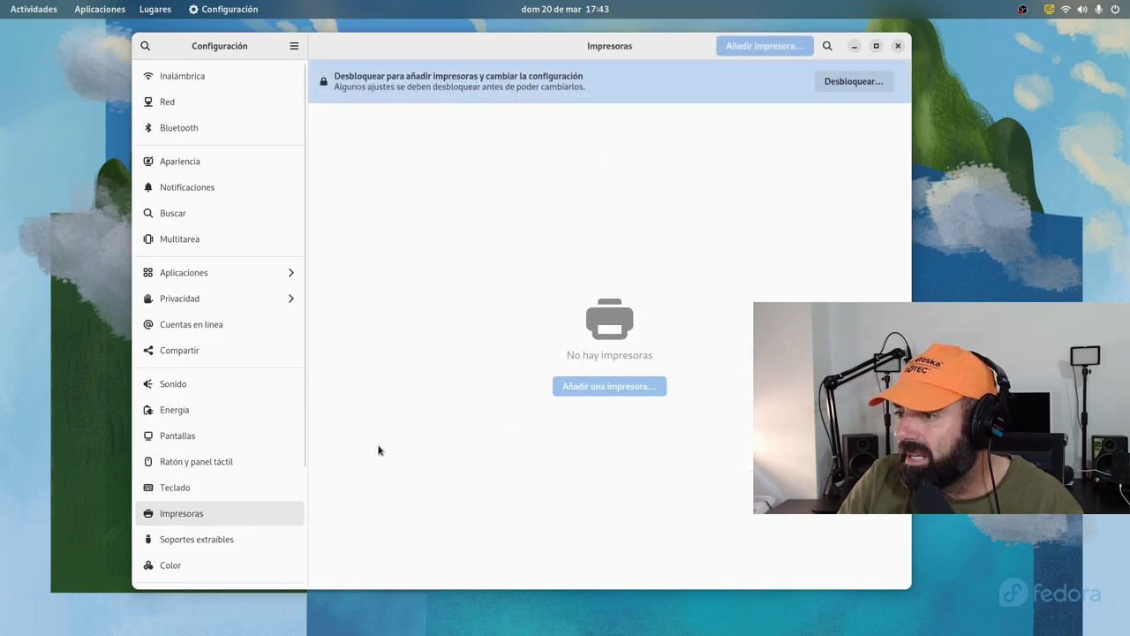
pyautogui.scroll(-3, 239, 530)
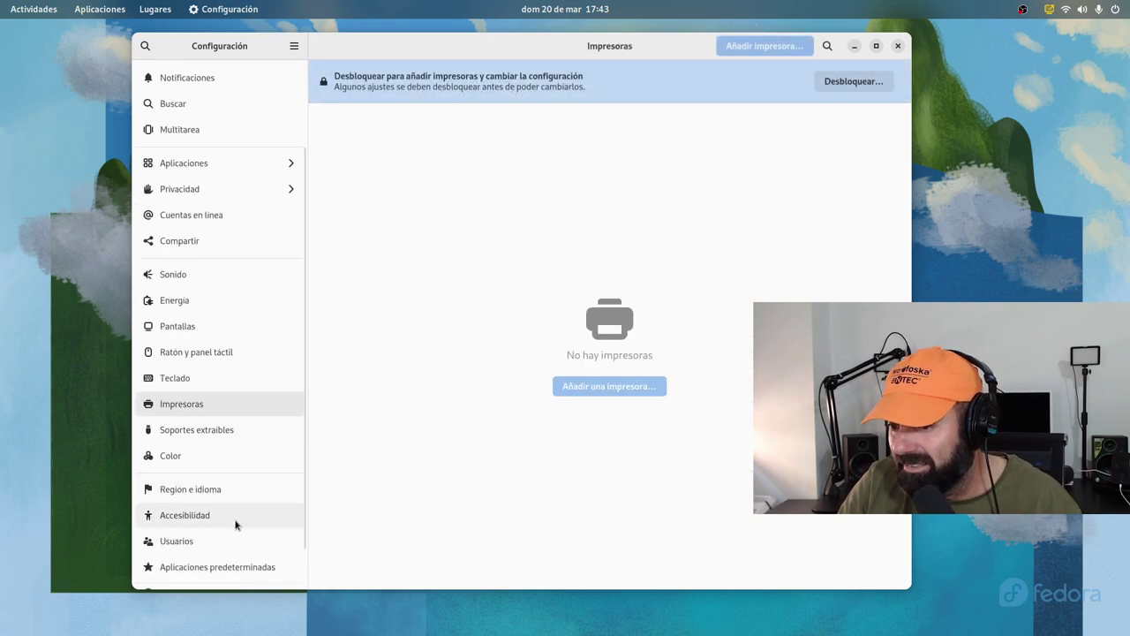
pyautogui.click(227, 433)
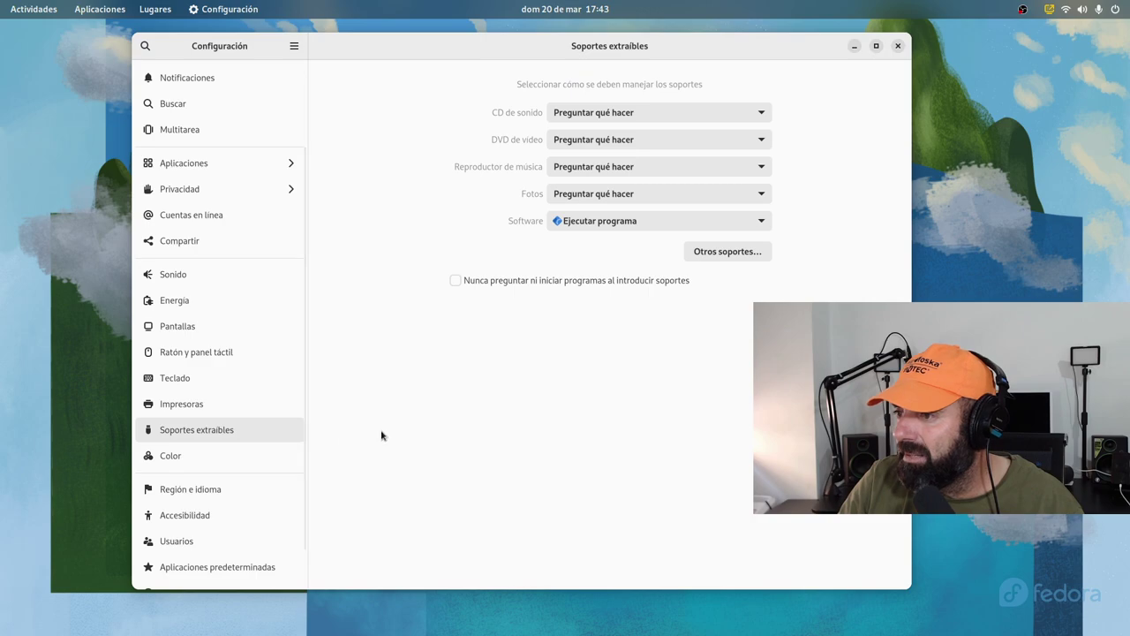
pyautogui.click(209, 459)
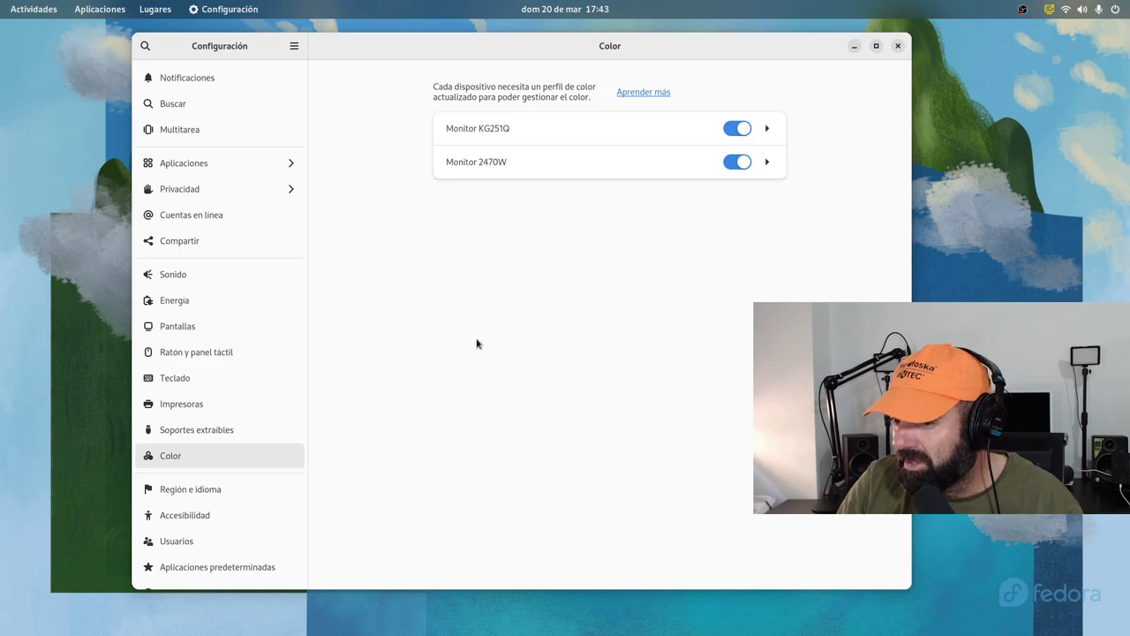
# Look through the Región e idioma, Accesibilidad, Usuarios, Aplicaciones predeterminadas, Fecha y hora and Acerca de pages
pyautogui.click(197, 492)
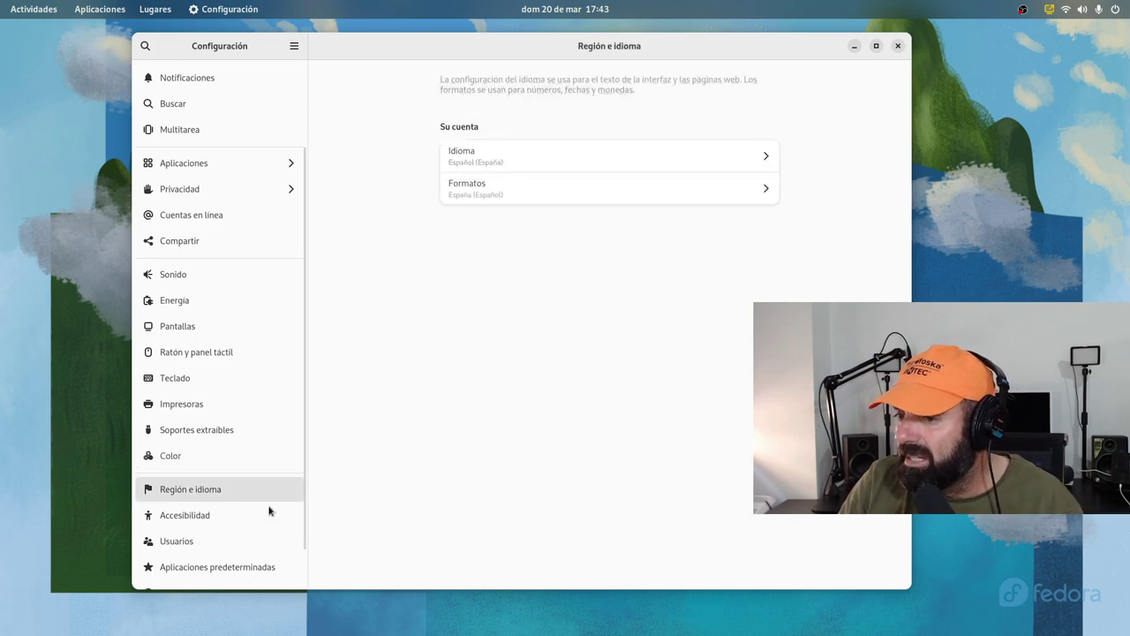
pyautogui.click(212, 514)
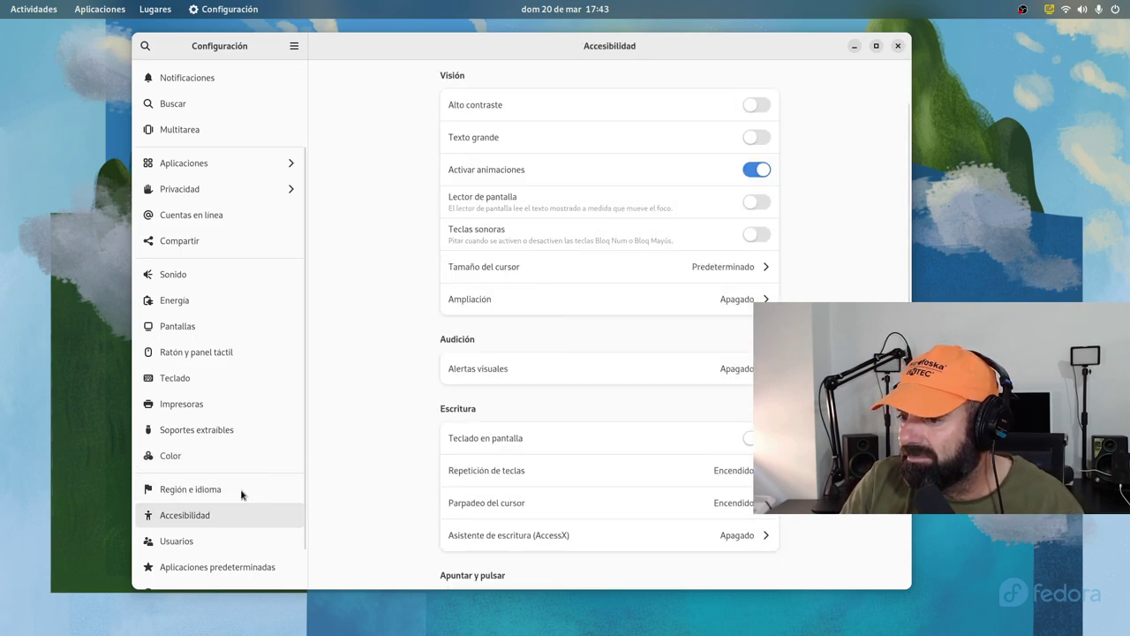
pyautogui.scroll(-1, 255, 487)
pyautogui.click(191, 496)
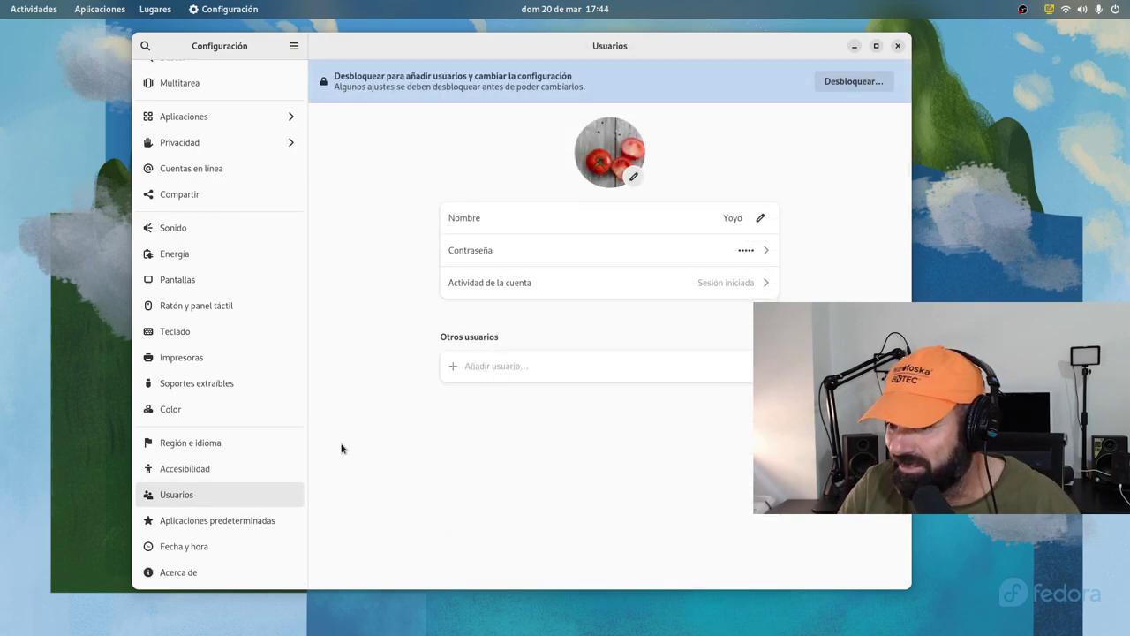
pyautogui.click(260, 521)
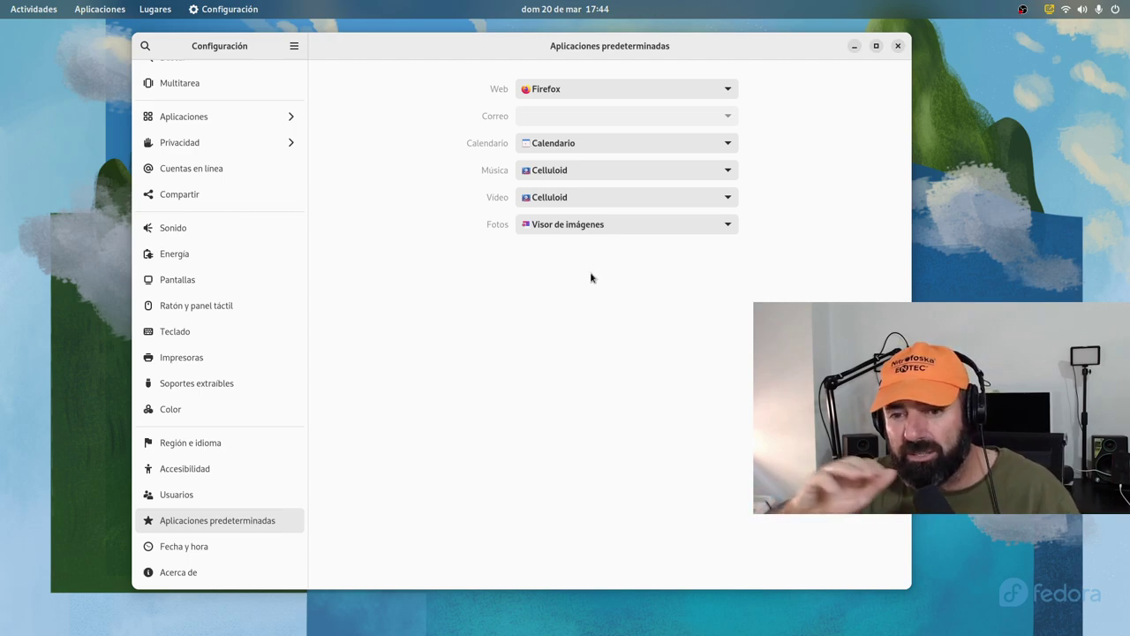
pyautogui.click(168, 548)
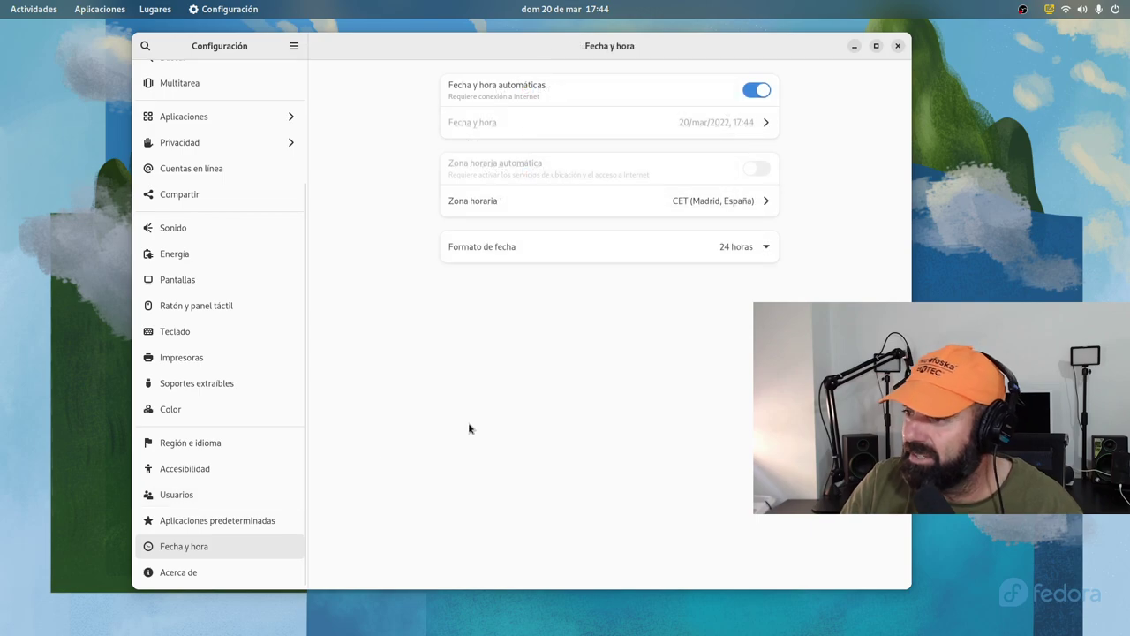
pyautogui.click(220, 572)
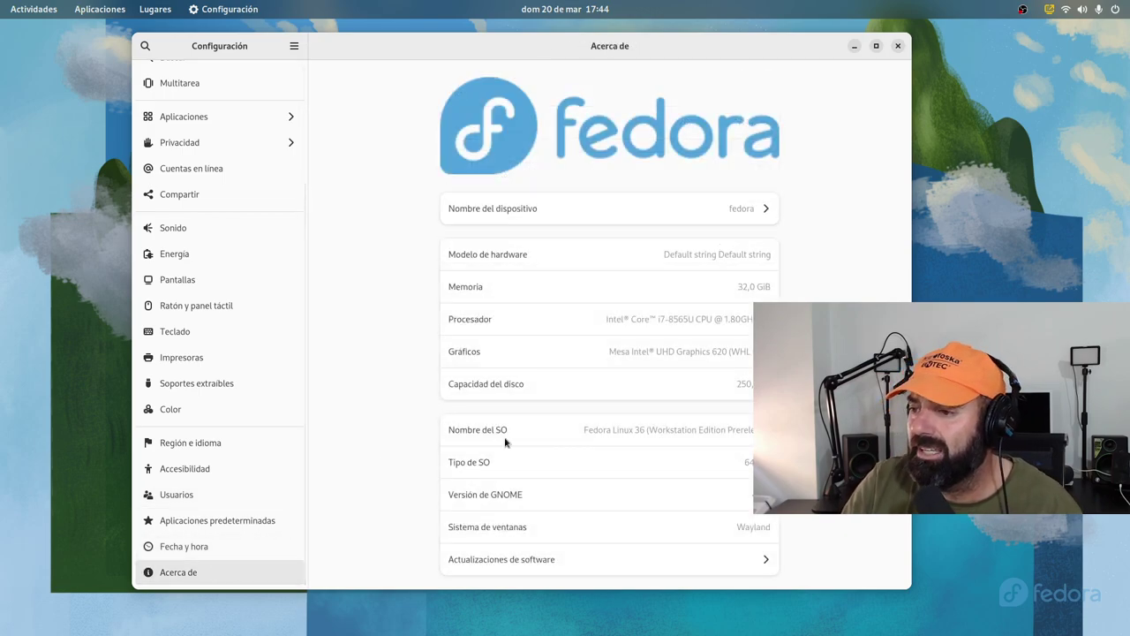
# Revisit the Acer Technologies 24" monitor's settings in Pantallas and return to the overview and the start of the settings list
pyautogui.click(207, 280)
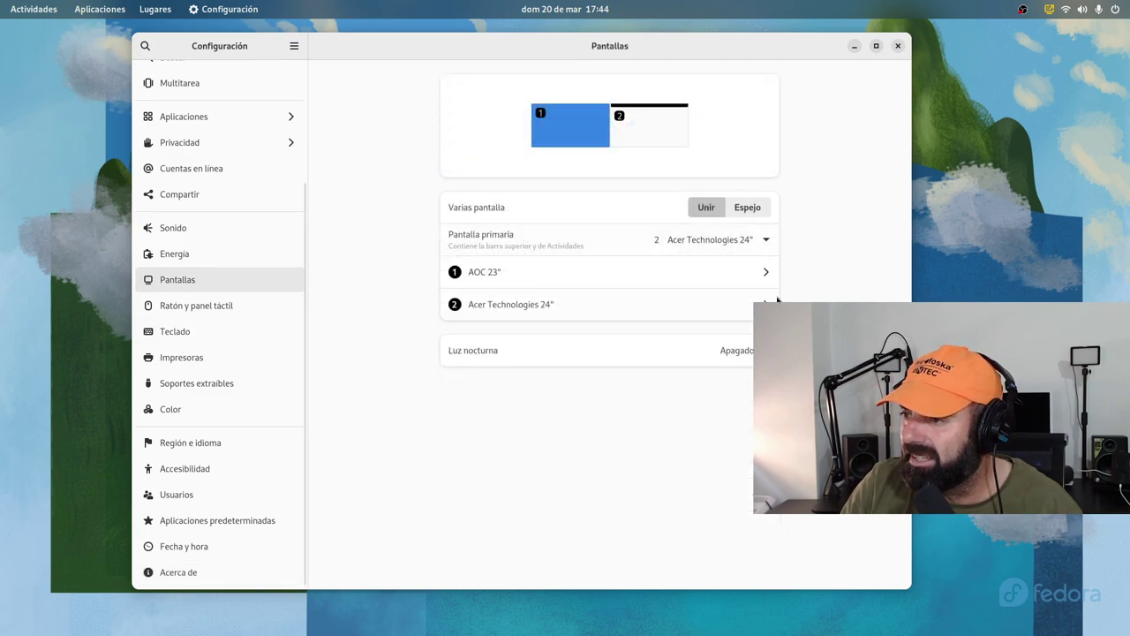
pyautogui.click(590, 308)
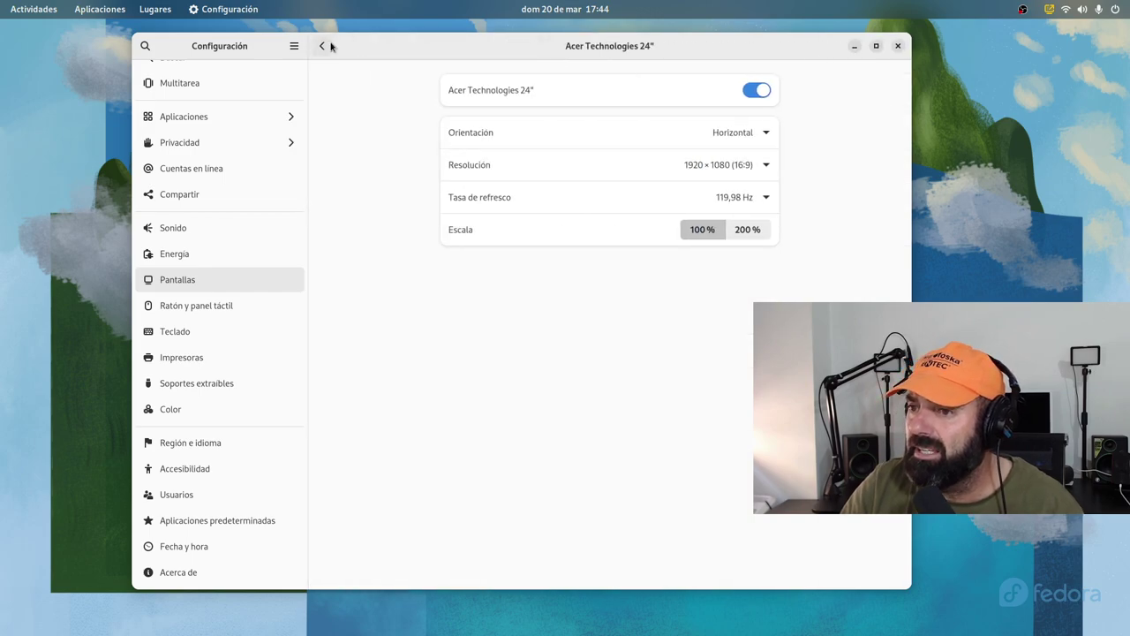
pyautogui.click(323, 46)
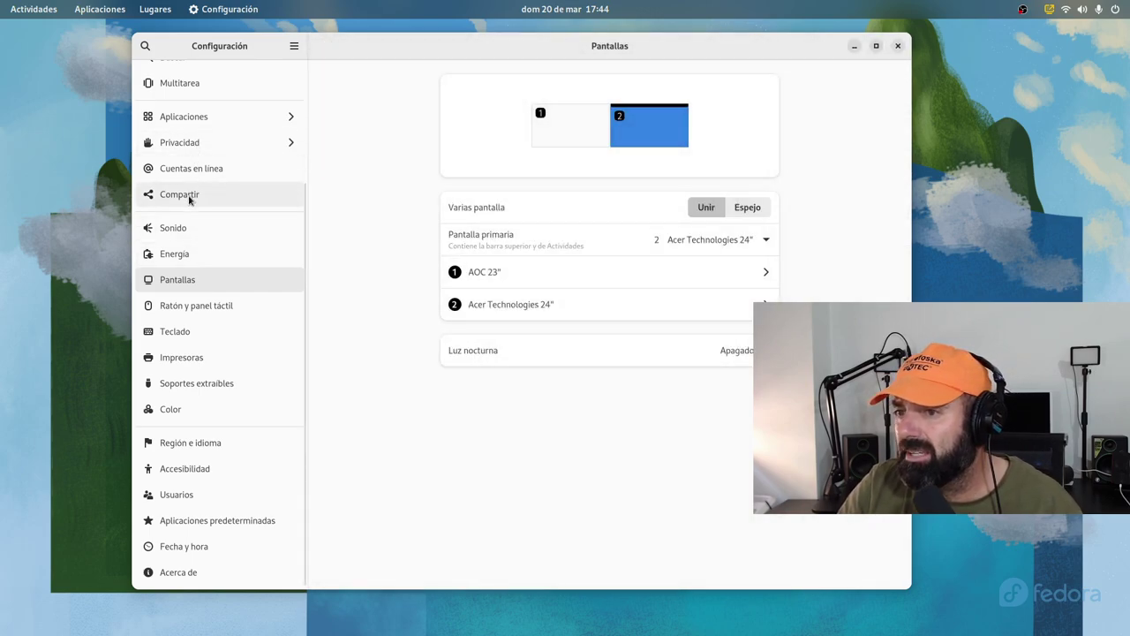
pyautogui.scroll(4, 187, 277)
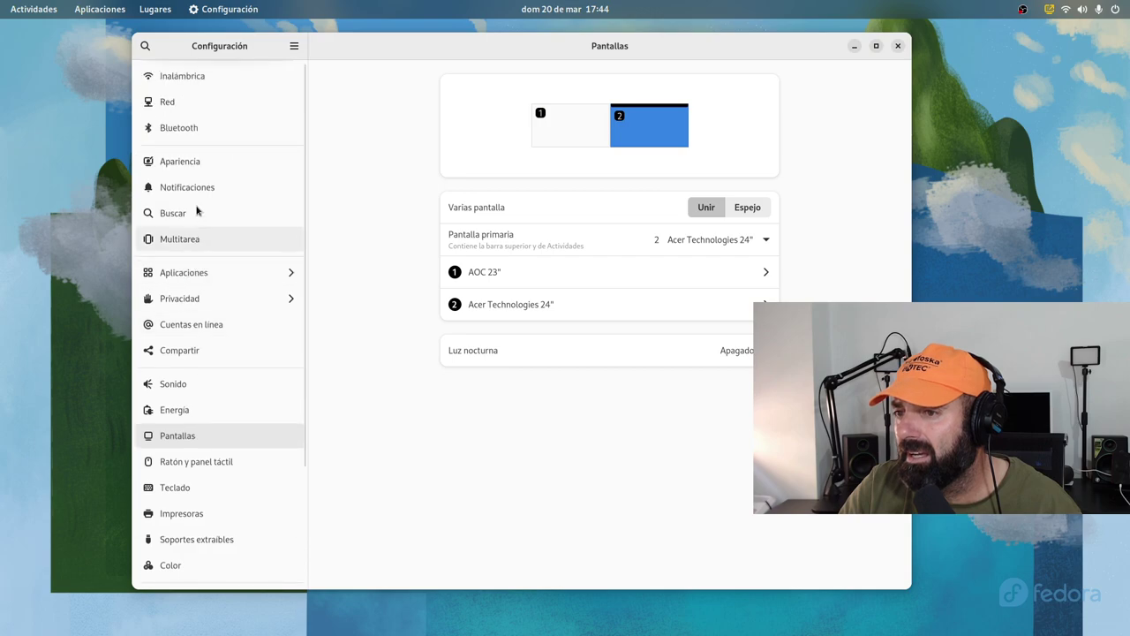
# View the Apariencia settings and close Configuración
pyautogui.click(209, 174)
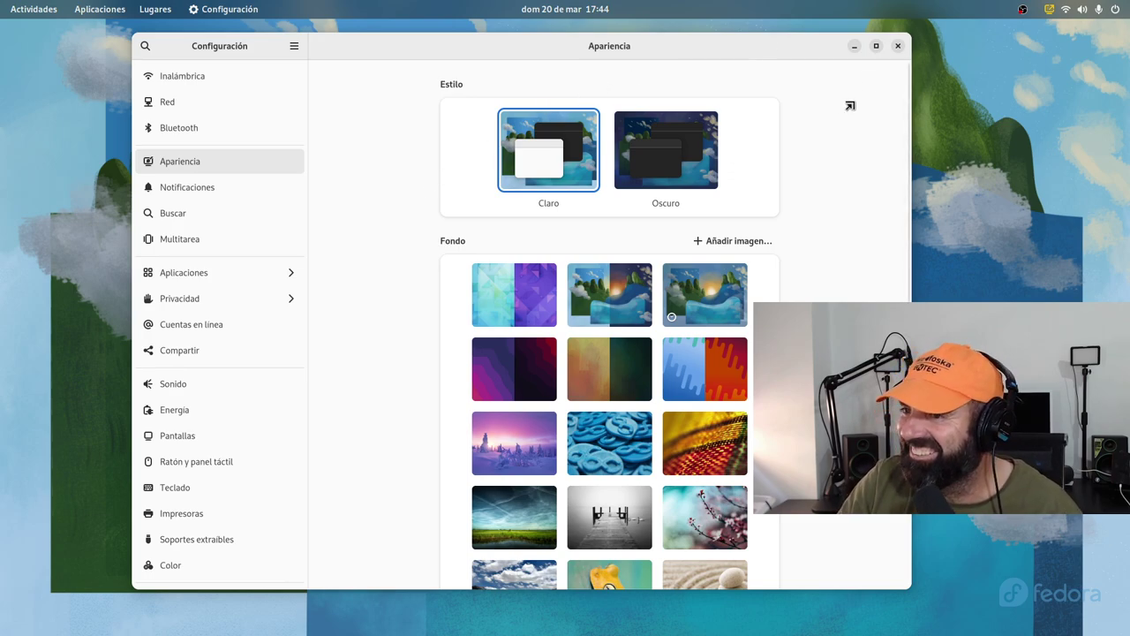
pyautogui.click(899, 46)
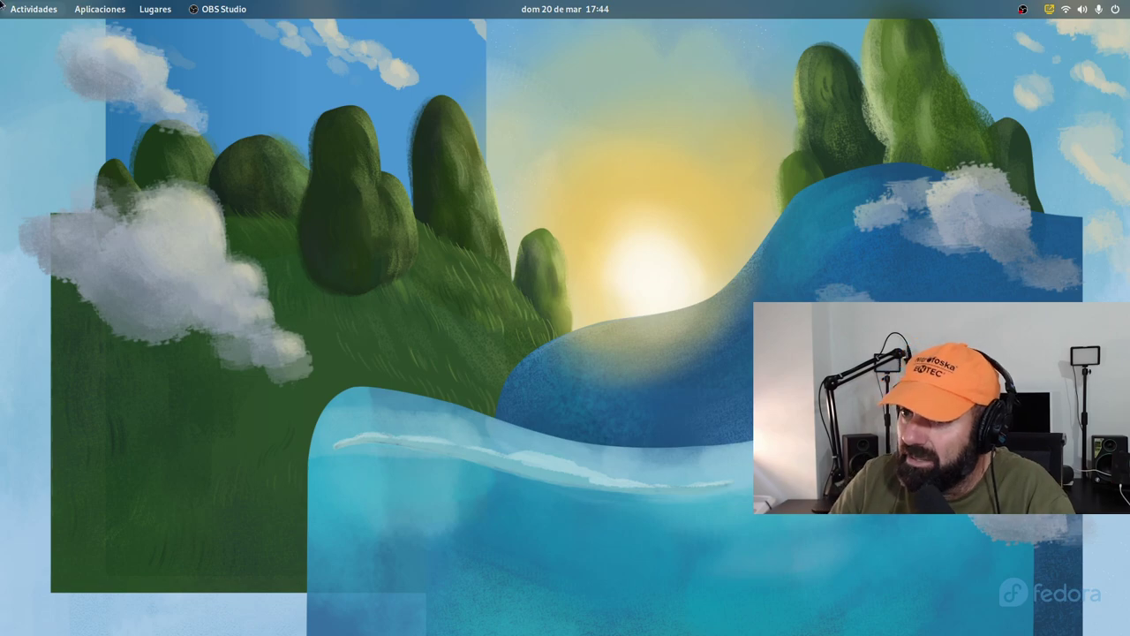
# Find and launch the Retoques app and move its window towards the desktop's upper-left corner
pyautogui.click(26, 11)
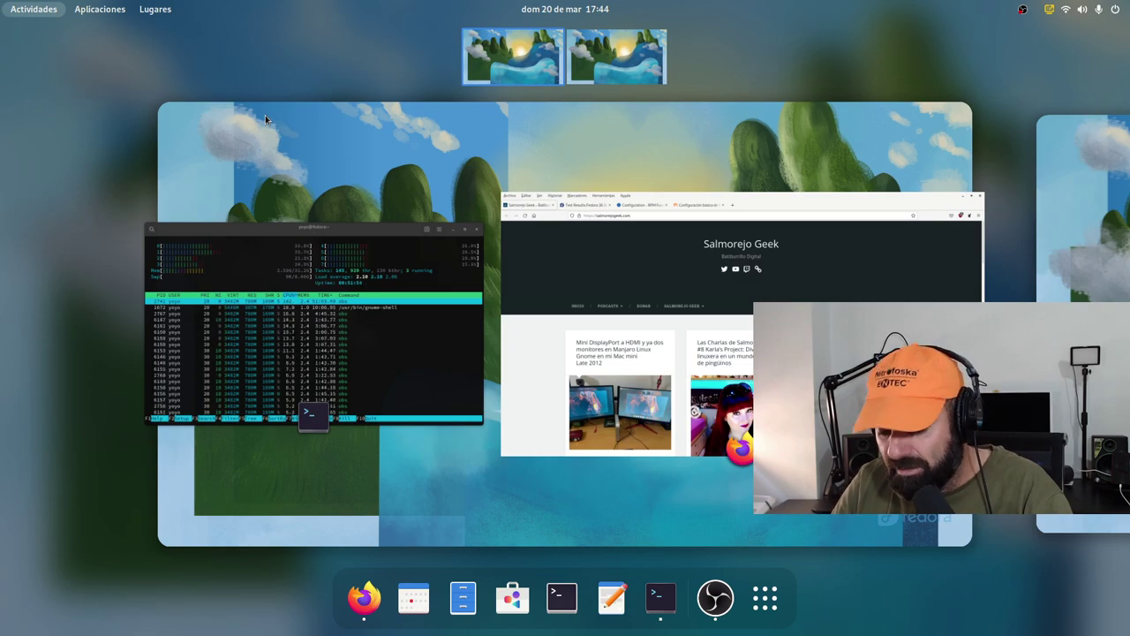
pyautogui.write('re')
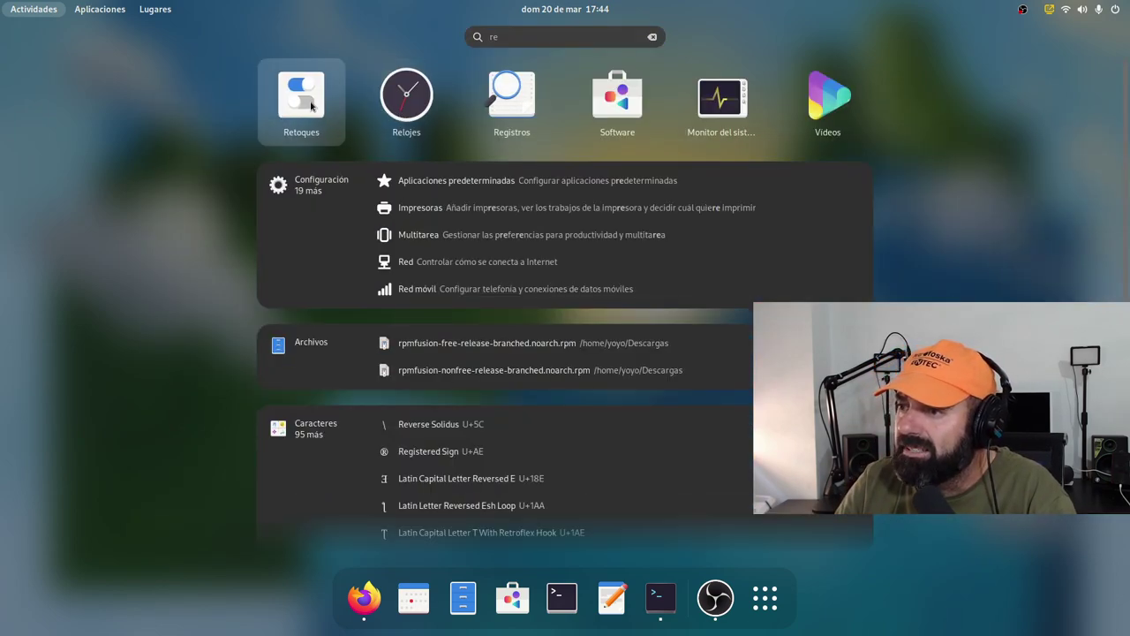
pyautogui.click(308, 102)
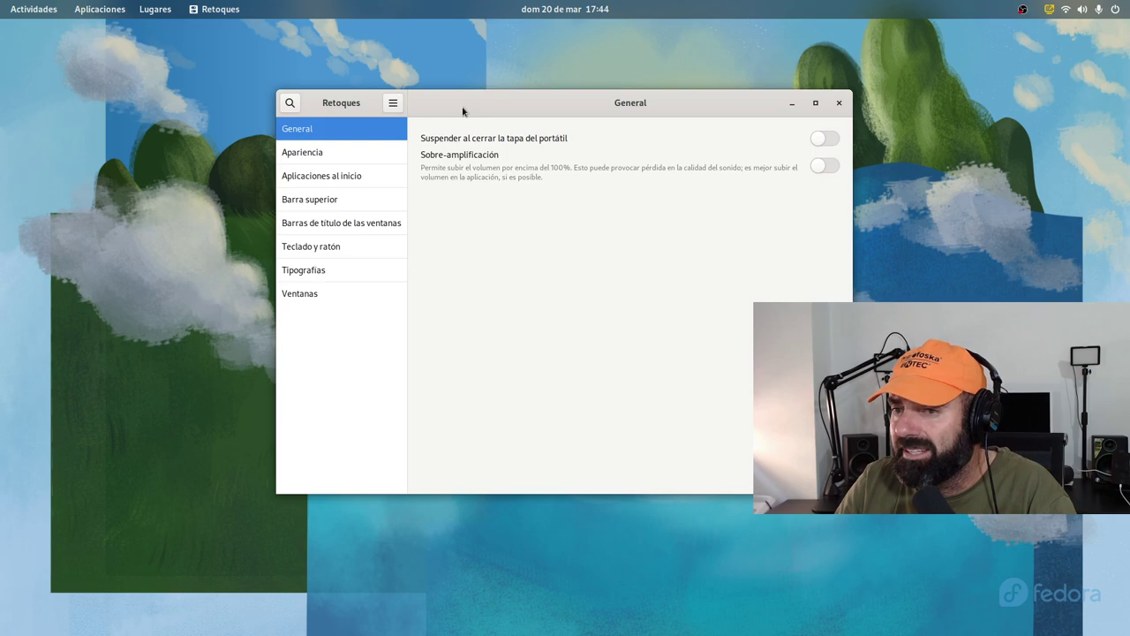
pyautogui.moveTo(463, 111); pyautogui.dragTo(248, 76)
# Review the Retoques options for Apariencia, Aplicaciones al inicio, Barra superior and Barras de título de las ventanas
pyautogui.click(129, 116)
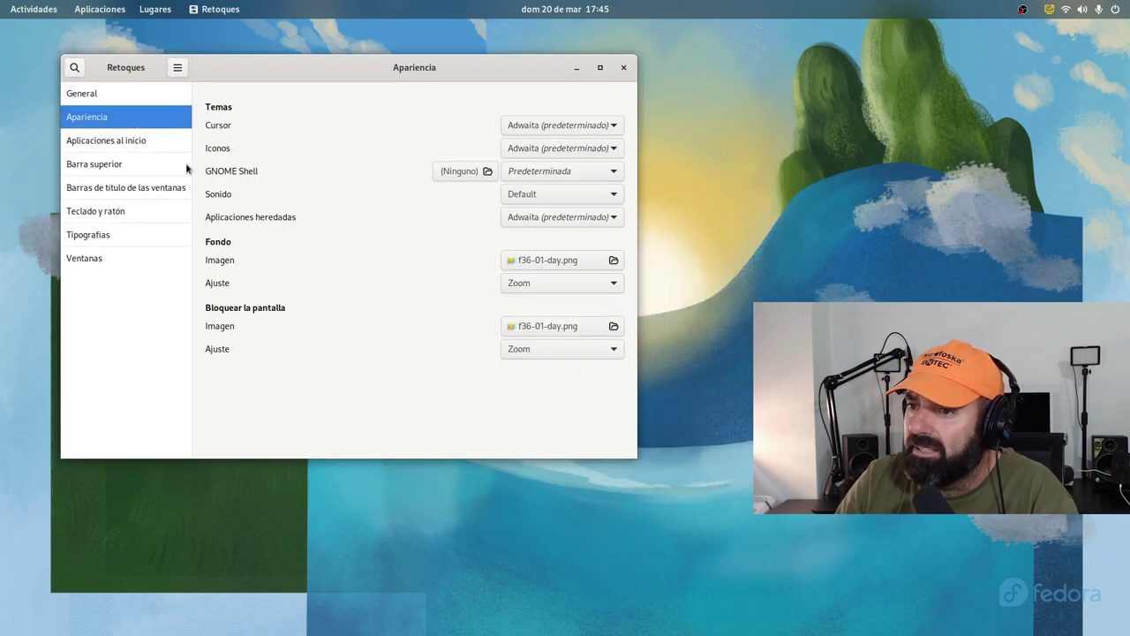
pyautogui.click(156, 144)
pyautogui.click(151, 164)
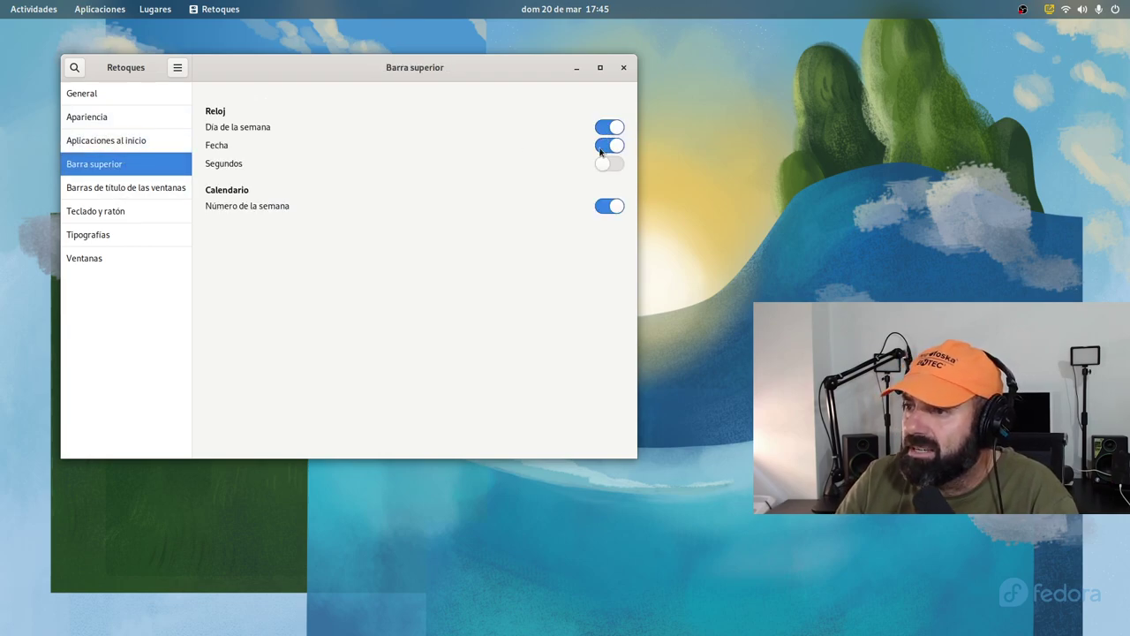
pyautogui.click(166, 188)
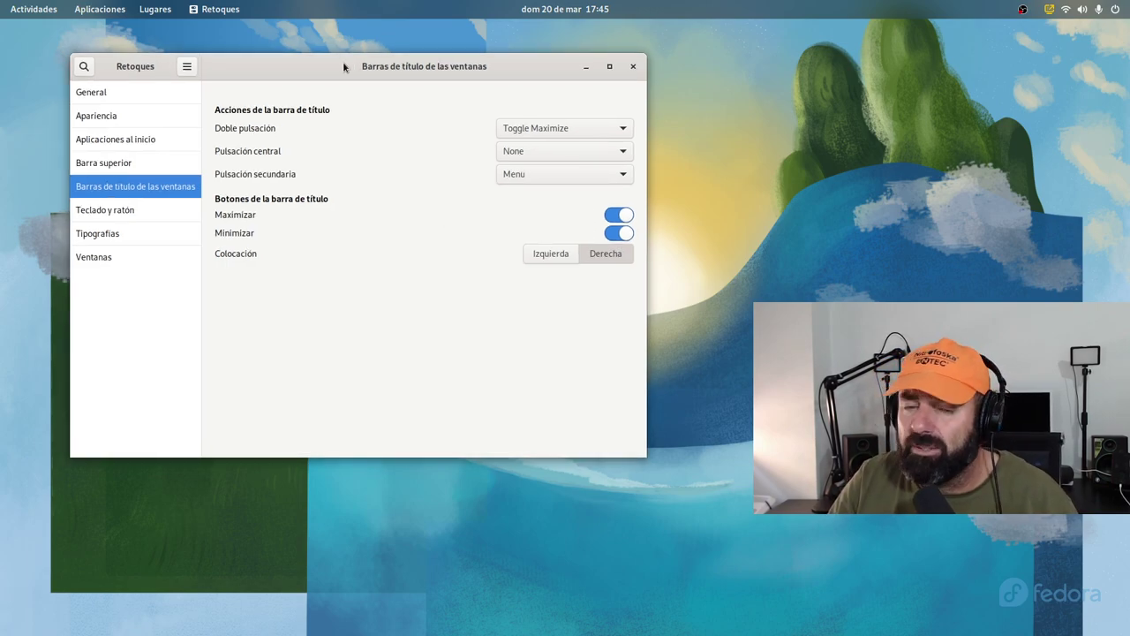
# Switch to the Consola terminal and write "sudo dnf install gnome-tweaks" in a new terminal tab without running it
pyautogui.moveTo(0, 1)
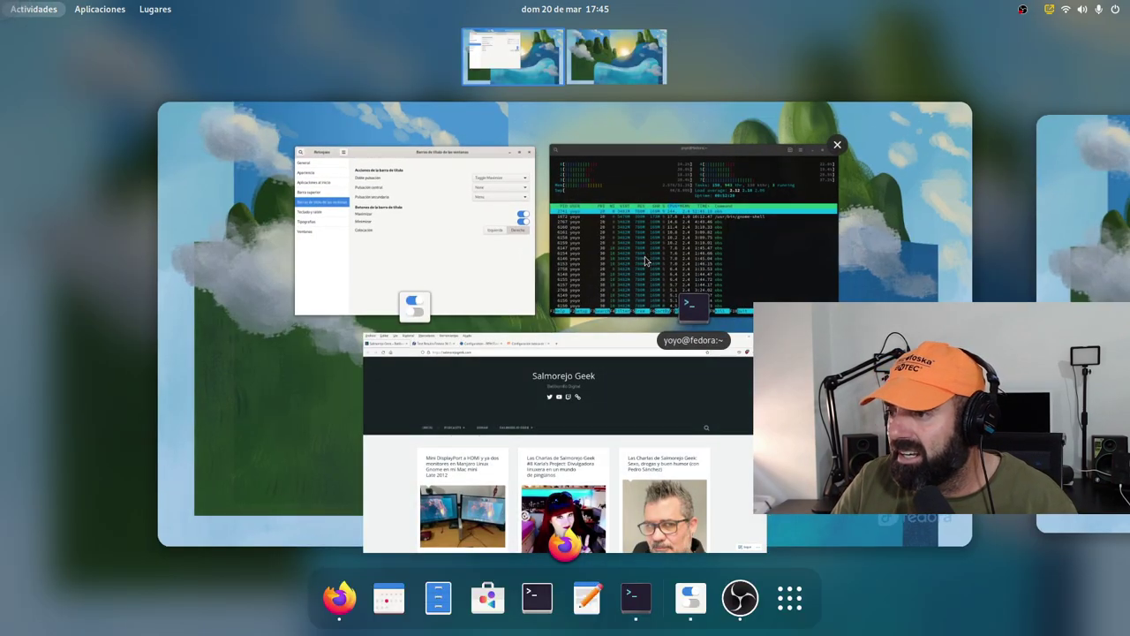
pyautogui.click(598, 316)
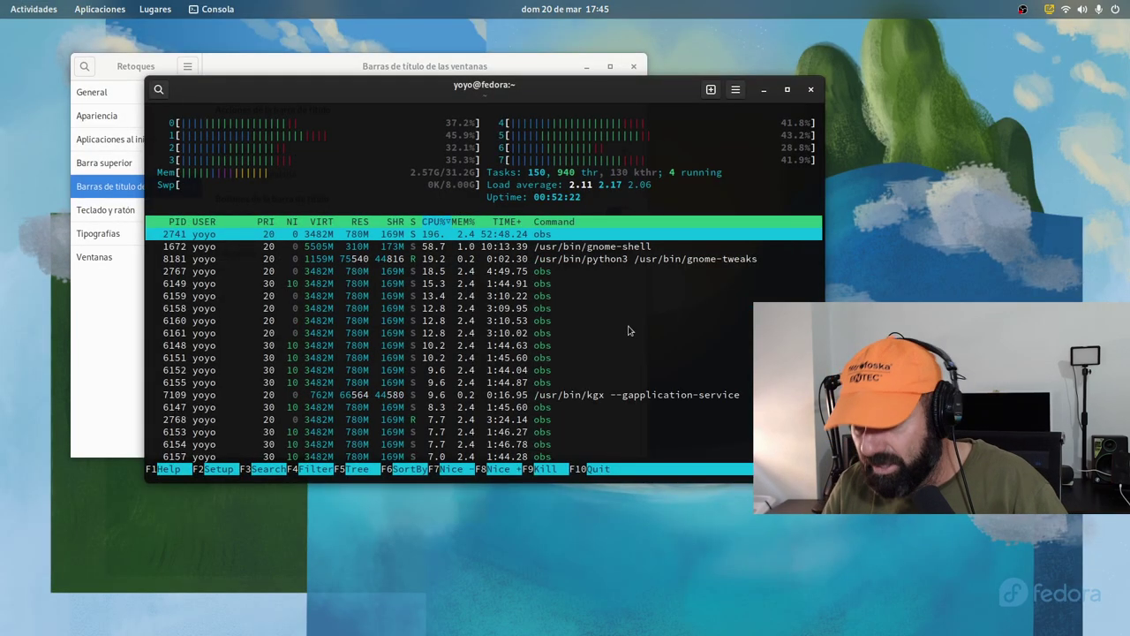
pyautogui.click(710, 89)
pyautogui.moveTo(528, 94); pyautogui.dragTo(544, 321)
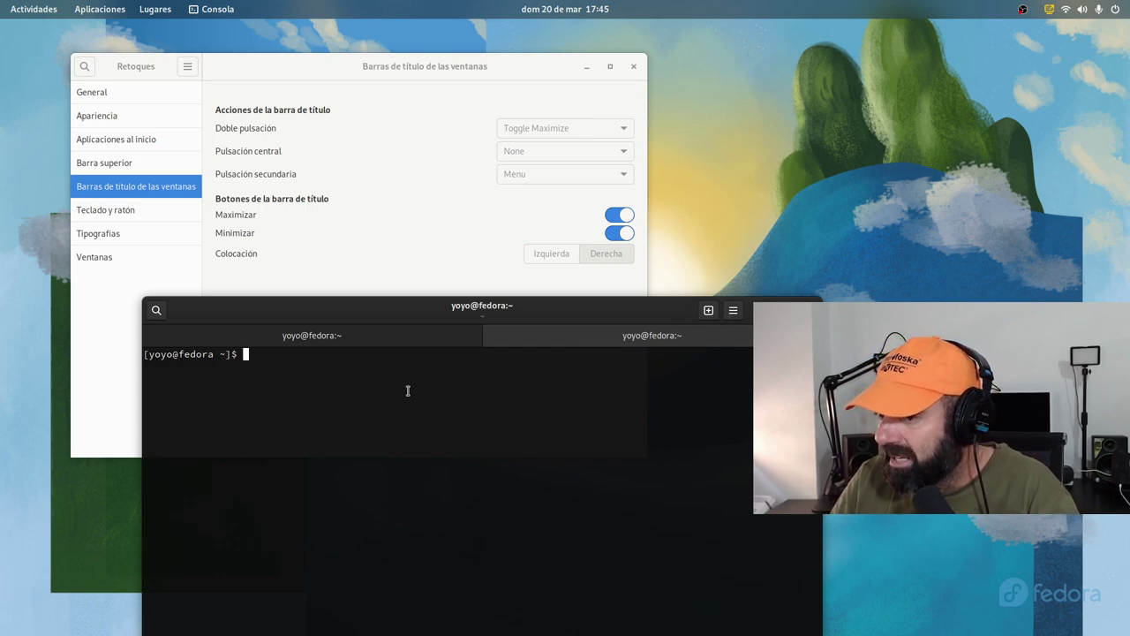
pyautogui.write('sudo dnf')
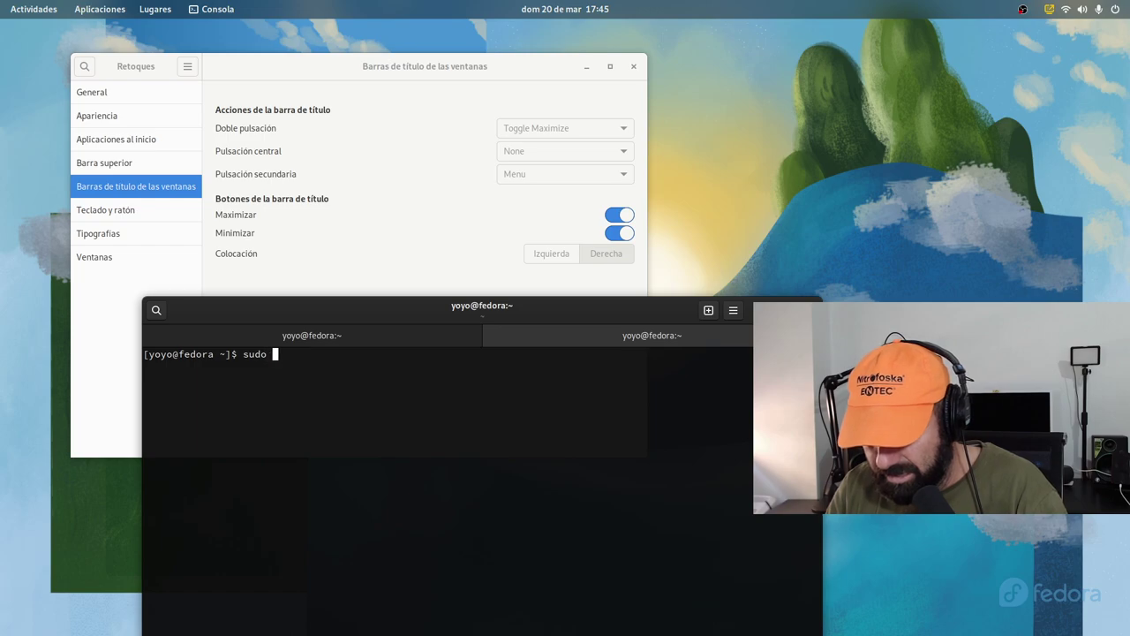
pyautogui.write(' inst')
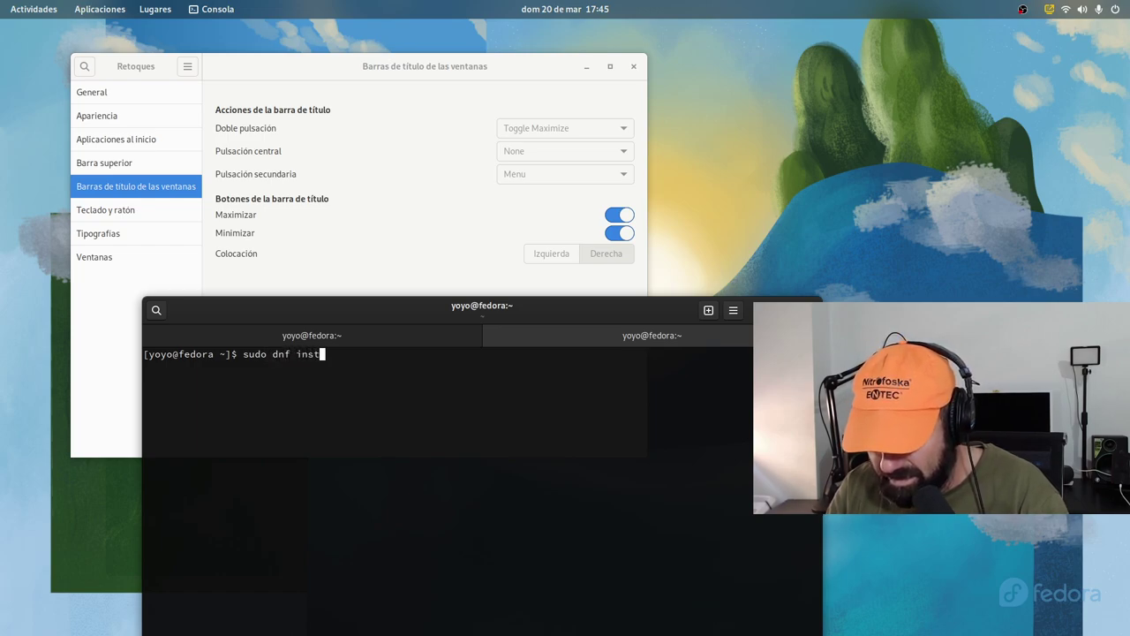
pyautogui.write('all gnom')
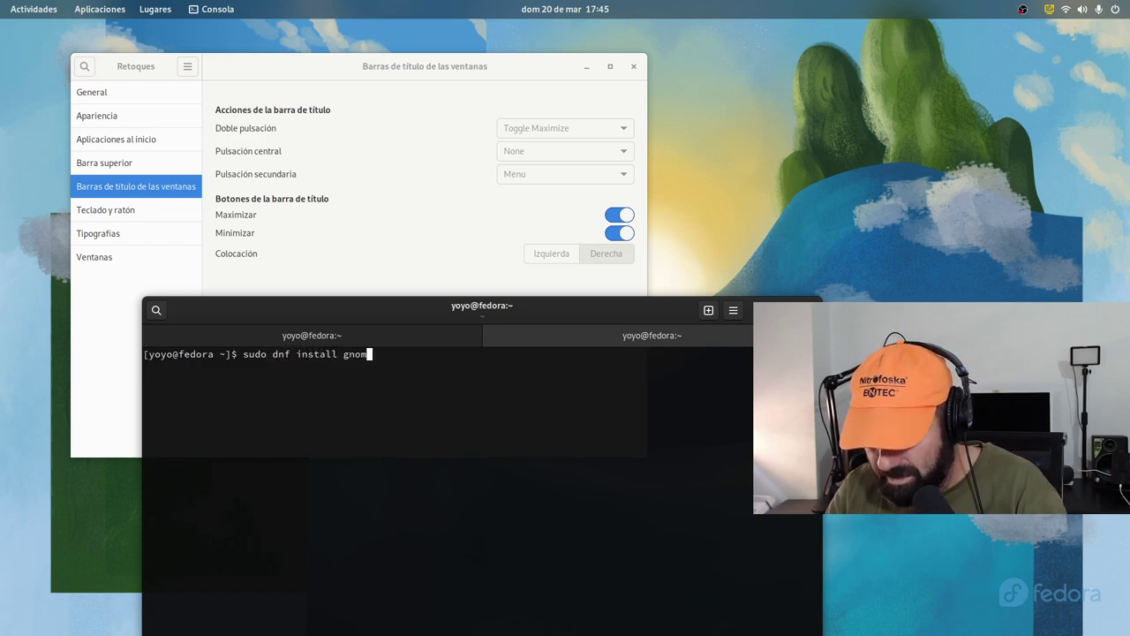
pyautogui.write('e-tweaks')
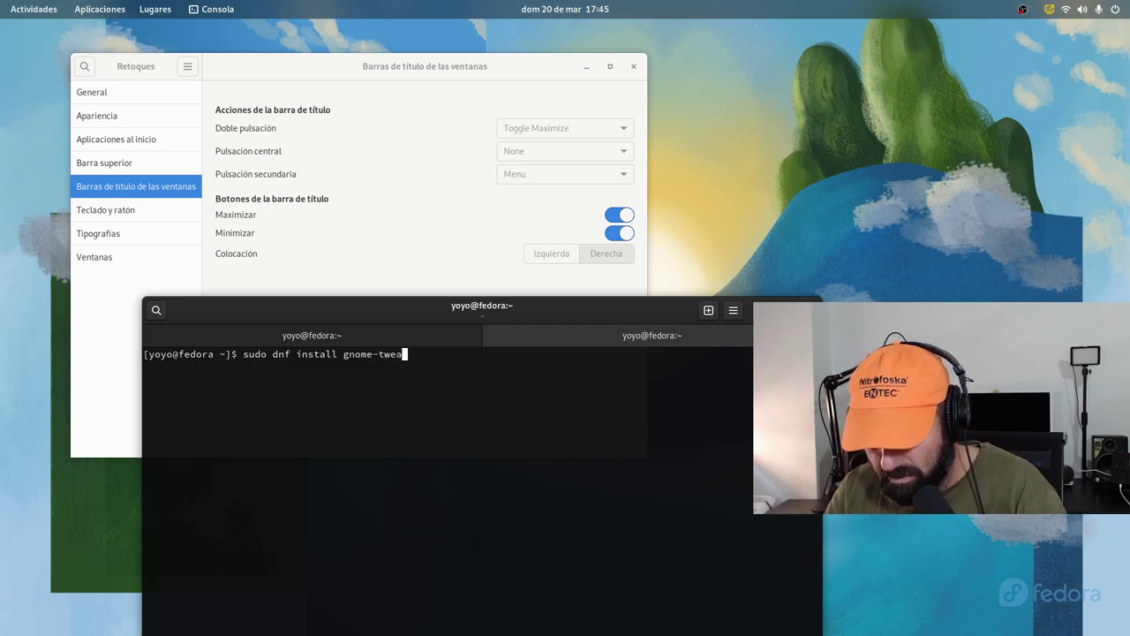
# Enlarge the terminal text well above 120% and move the terminal window up into full view
pyautogui.click(710, 311)
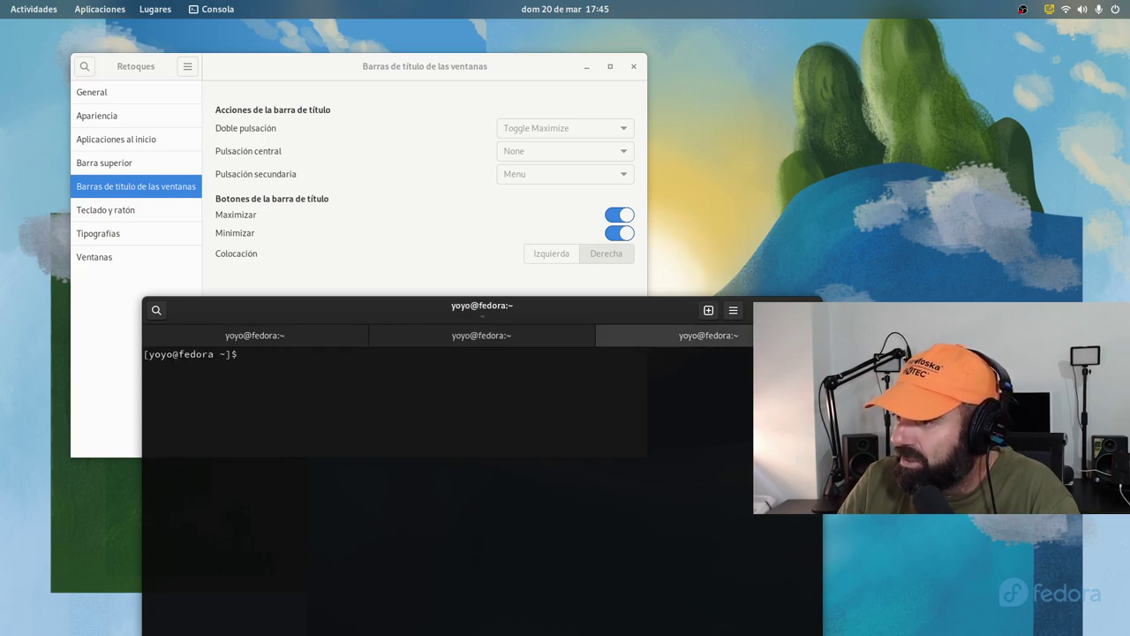
pyautogui.hotkey('ctrl', 'shift', 'w')
pyautogui.press('F10')
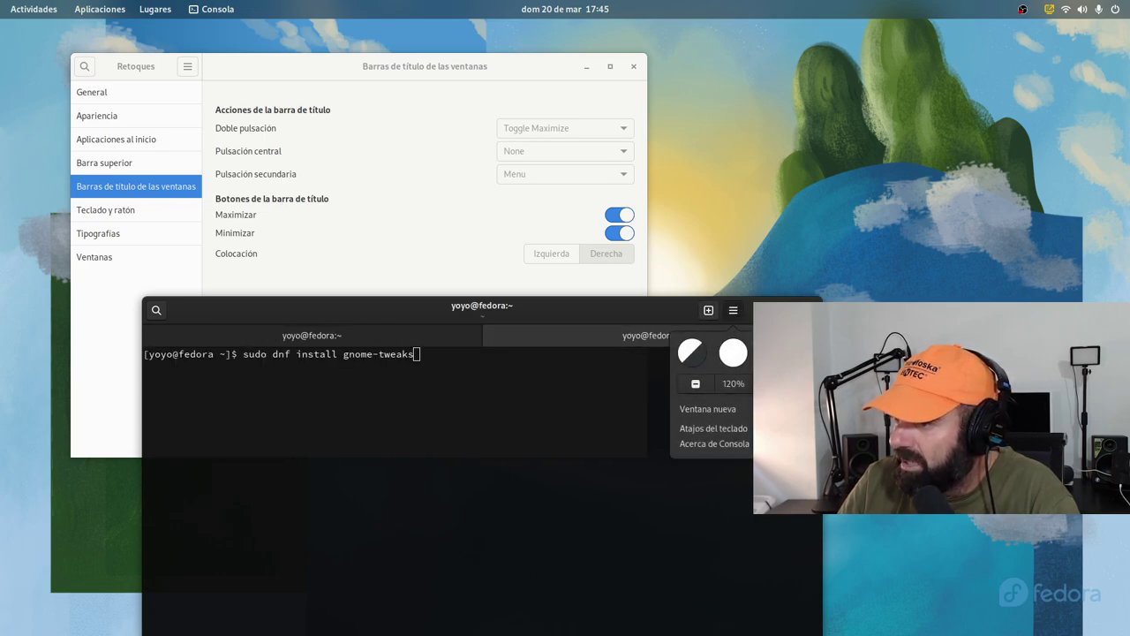
pyautogui.hotkey('ctrl', '+')
pyautogui.hotkey('ctrl', '+')
pyautogui.hotkey('ctrl', '+')
pyautogui.hotkey('ctrl', '+')
pyautogui.hotkey('ctrl', '+')
pyautogui.hotkey('ctrl', '+')
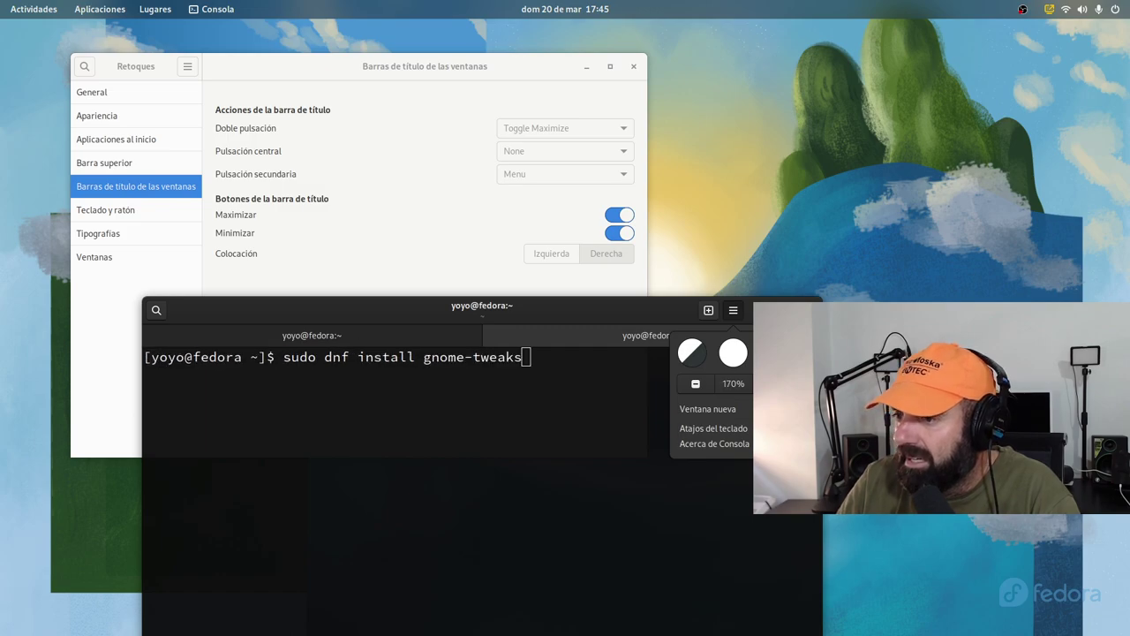
pyautogui.hotkey('ctrl', '+')
pyautogui.hotkey('ctrl', '+')
pyautogui.press('Escape')
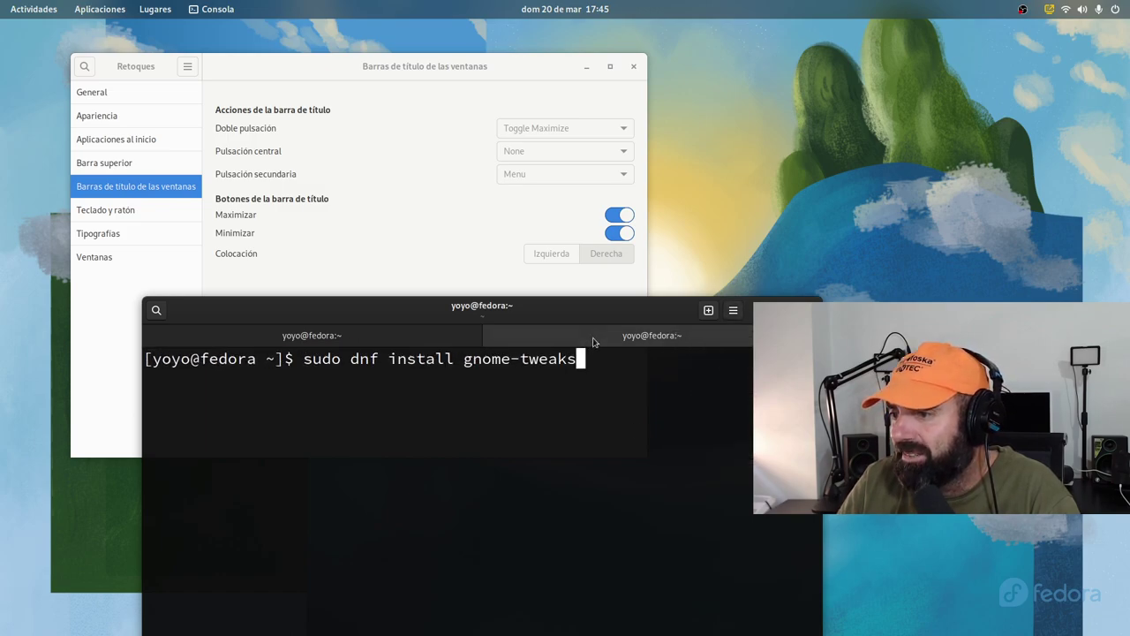
pyautogui.moveTo(583, 311); pyautogui.dragTo(545, 191)
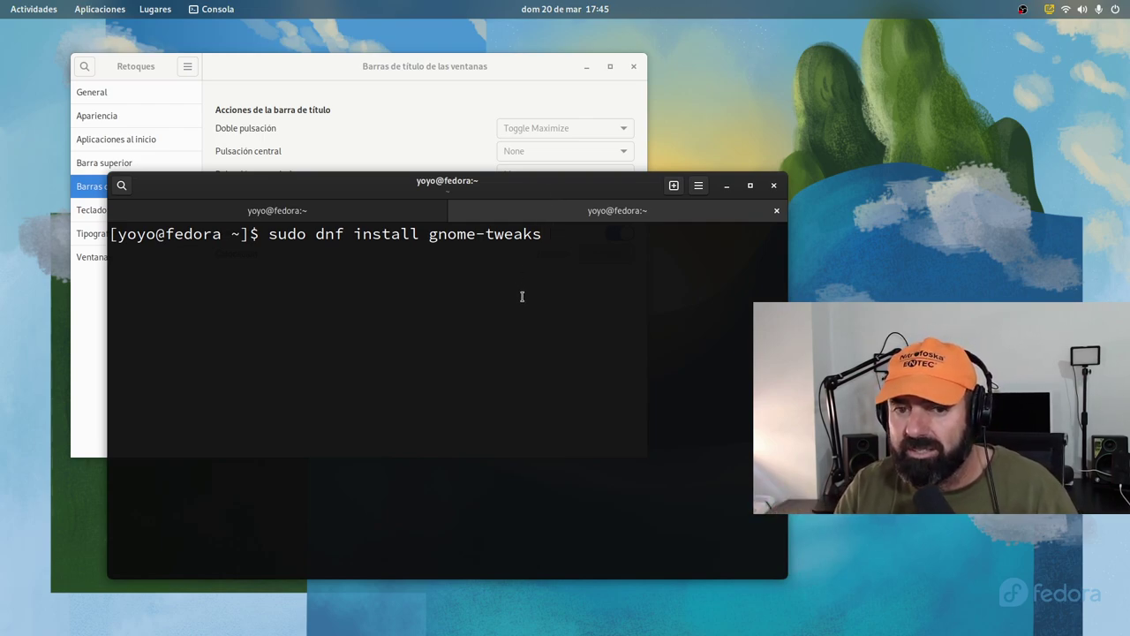
# Return to Retoques, review its Teclado y ratón, Tipografías and Ventanas options, and close the app
pyautogui.click(423, 68)
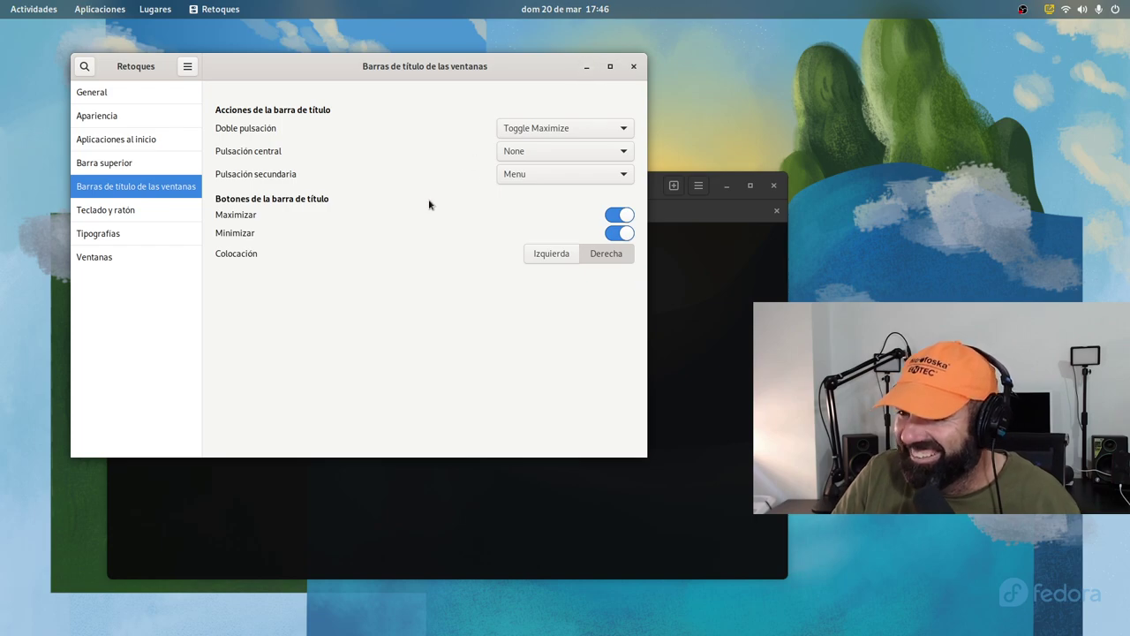
pyautogui.click(162, 209)
pyautogui.click(113, 236)
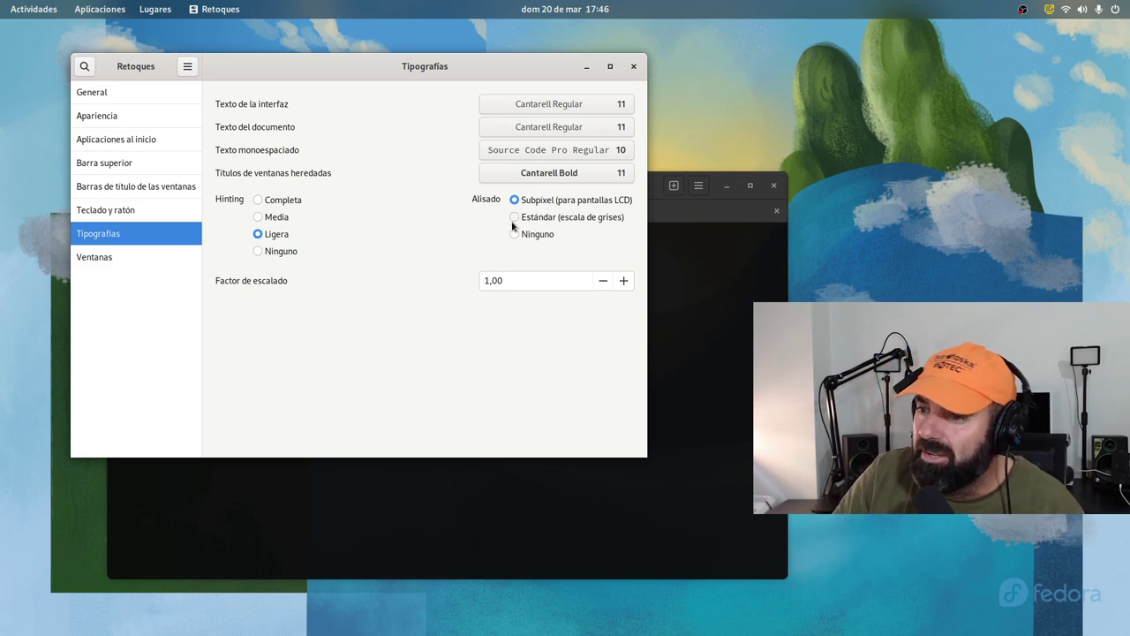
pyautogui.click(94, 262)
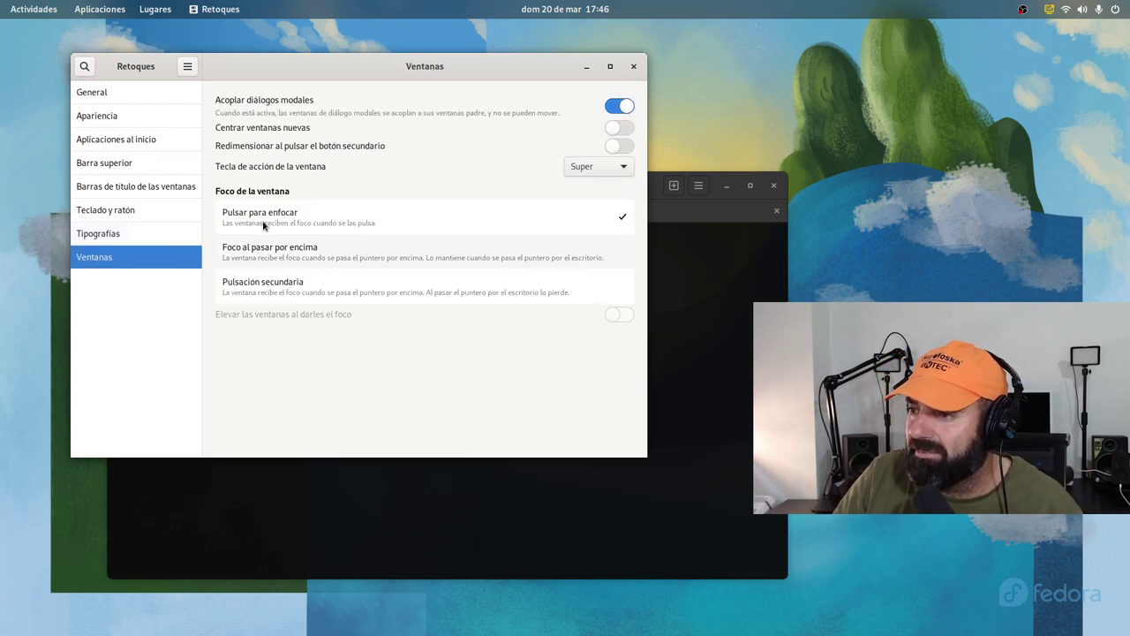
pyautogui.click(633, 66)
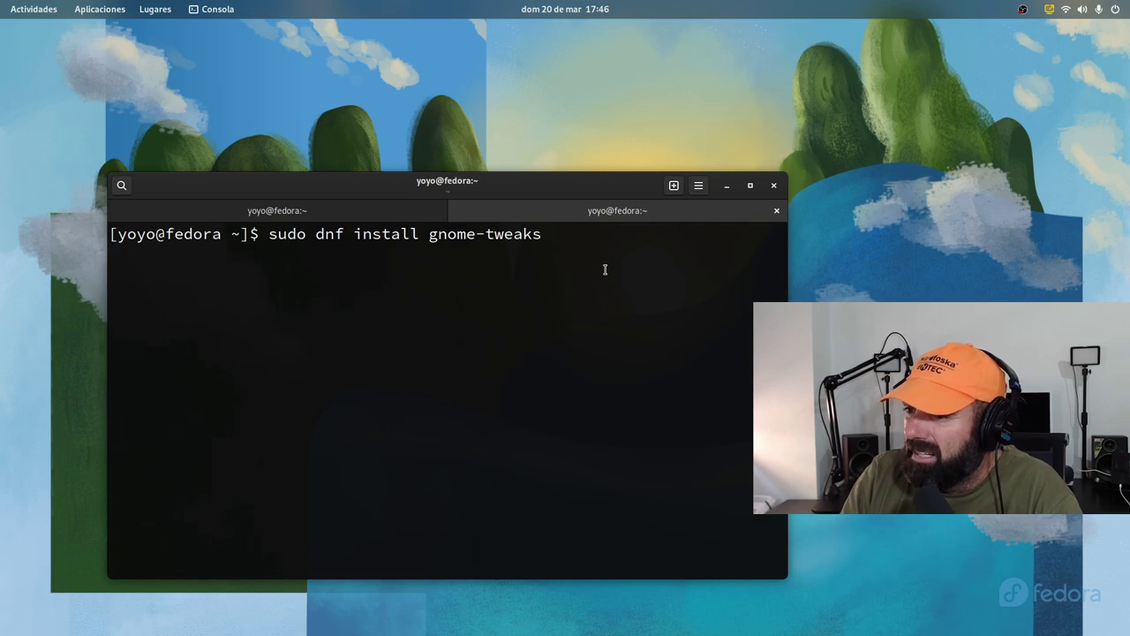
# Erase the package name gnome-tweaks from the terminal command, leaving only "sudo dnf install"
pyautogui.press('BackSpace')
pyautogui.press('BackSpace')
pyautogui.press('BackSpace')
pyautogui.press('BackSpace')
pyautogui.press('BackSpace')
pyautogui.press('BackSpace')
pyautogui.press('BackSpace')
pyautogui.press('BackSpace')
pyautogui.press('BackSpace')
pyautogui.press('BackSpace')
pyautogui.press('BackSpace')
pyautogui.press('BackSpace')
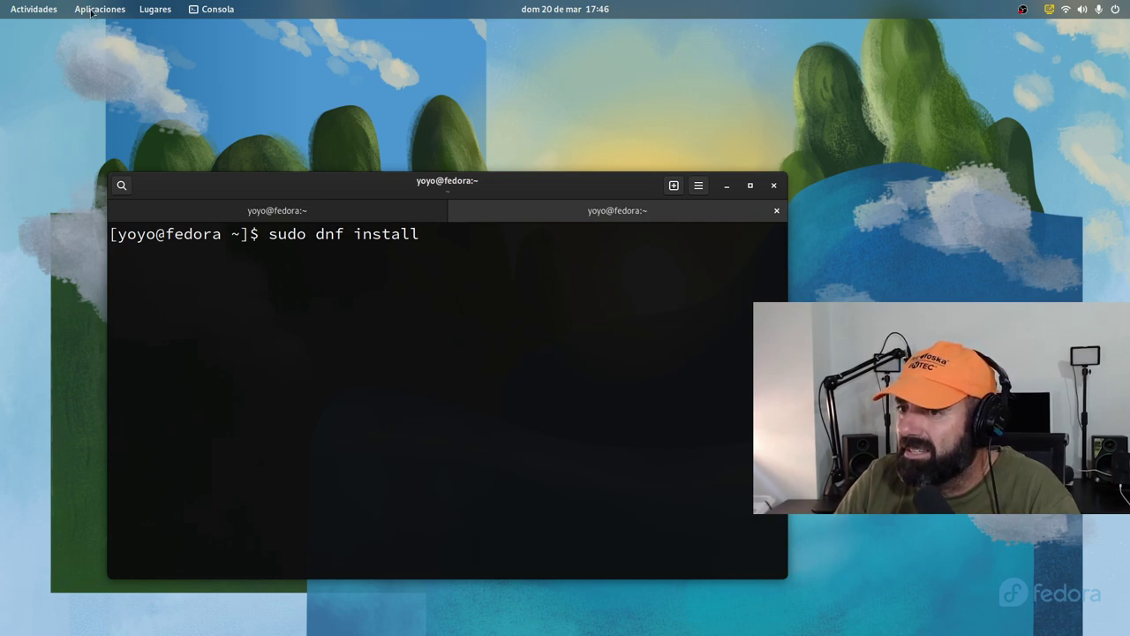
# Find and launch the Extensiones app and enlarge its window to show more of the installed extensions
pyautogui.click(33, 9)
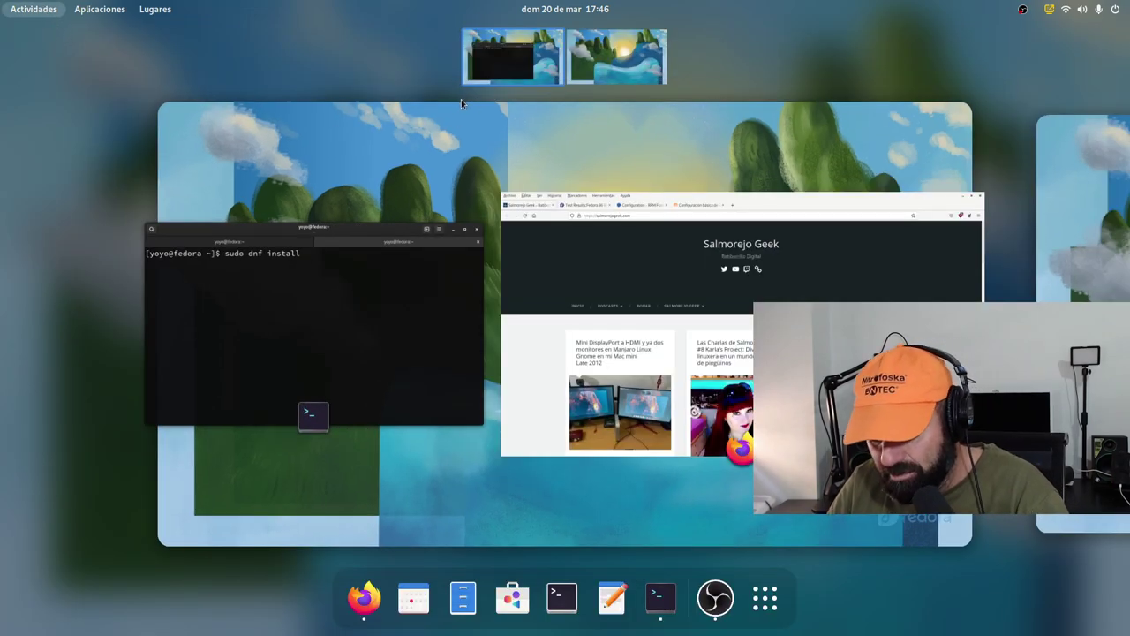
pyautogui.write('ex')
pyautogui.click(357, 106)
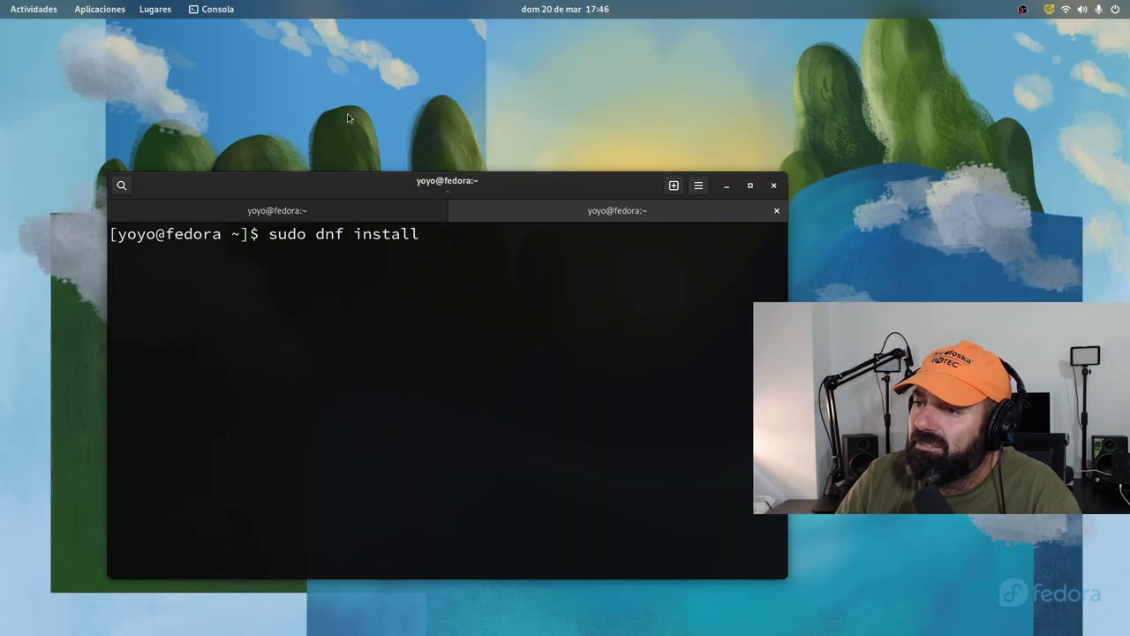
pyautogui.moveTo(277, 32); pyautogui.dragTo(458, 60)
pyautogui.moveTo(643, 342); pyautogui.dragTo(746, 631)
pyautogui.moveTo(535, 60); pyautogui.dragTo(553, 38)
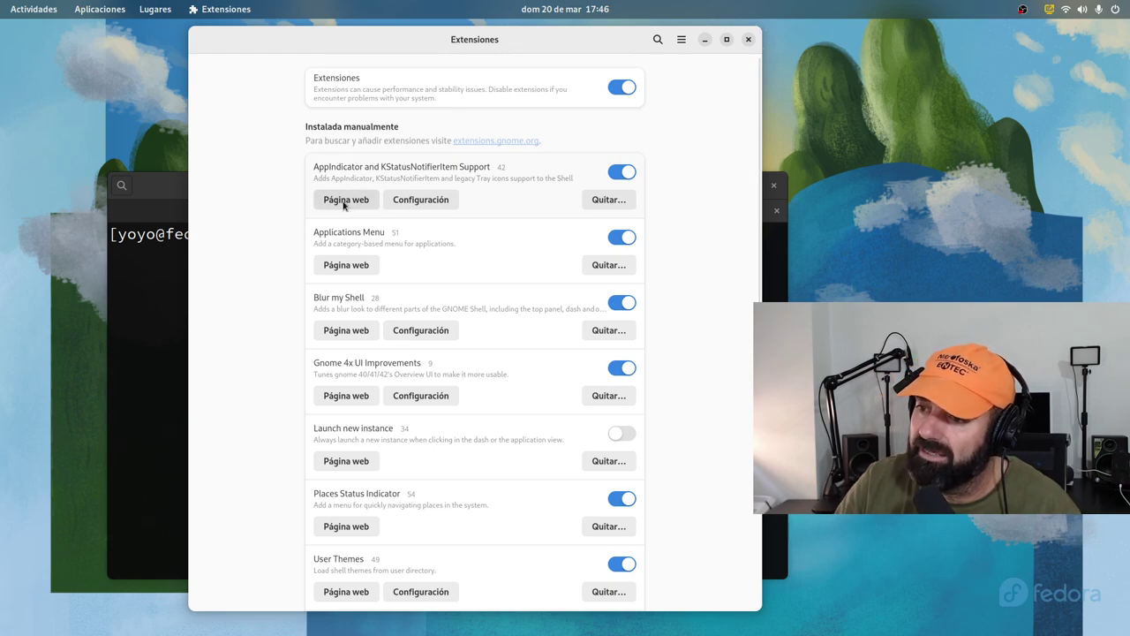
# Open the configuration and the web page of the AppIndicator and KStatusNotifierItem Support extension
pyautogui.click(425, 202)
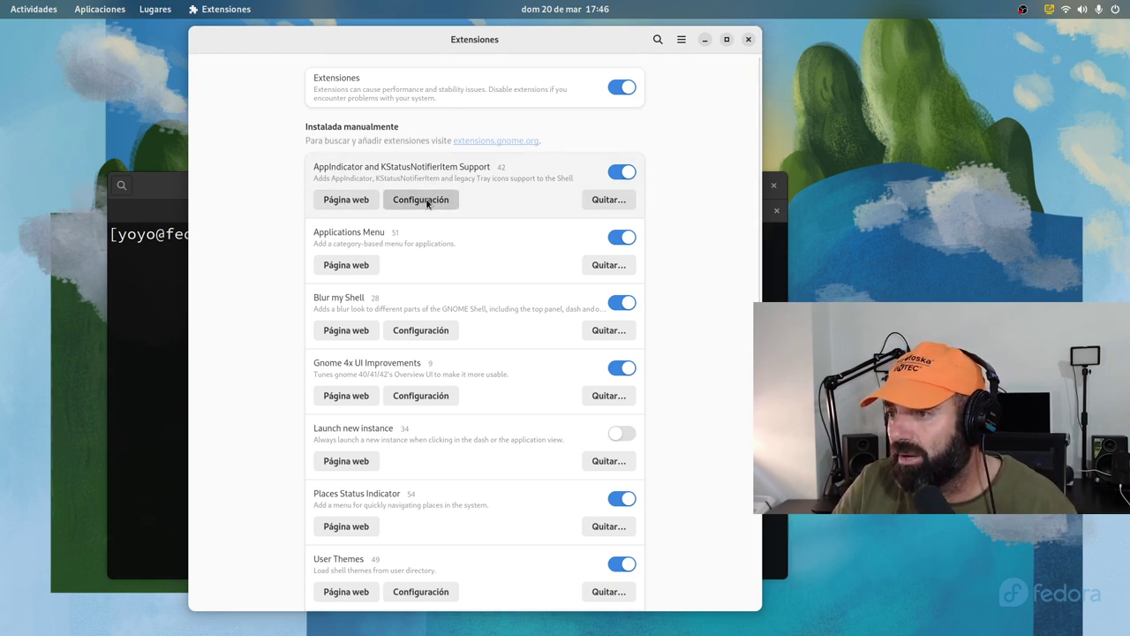
pyautogui.click(649, 162)
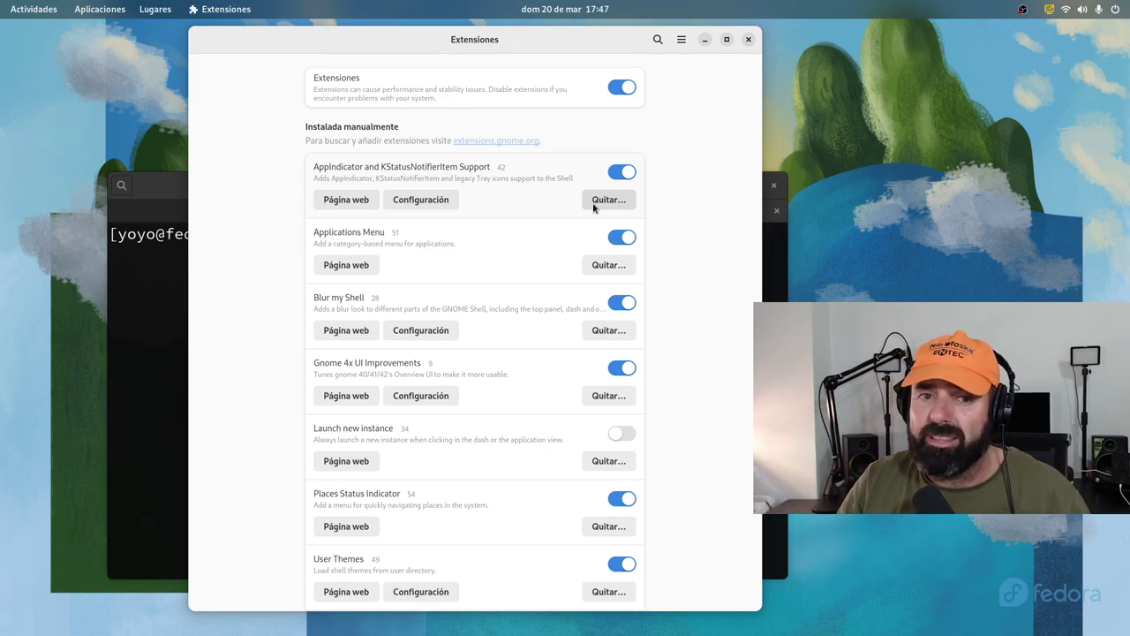
pyautogui.moveTo(455, 40); pyautogui.dragTo(427, 40)
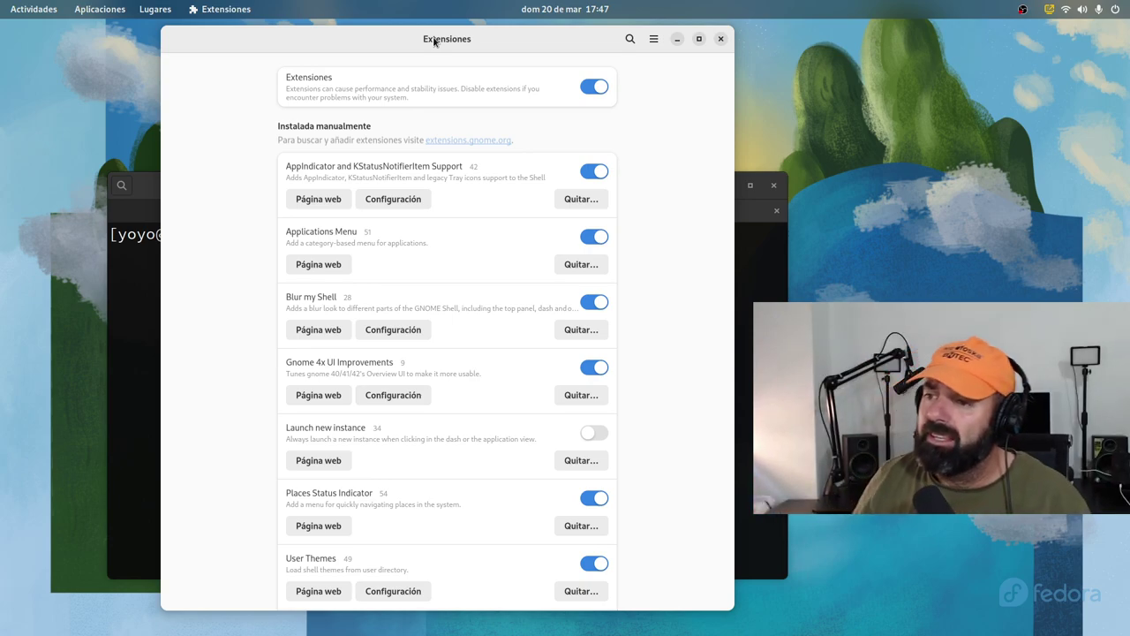
pyautogui.click(327, 201)
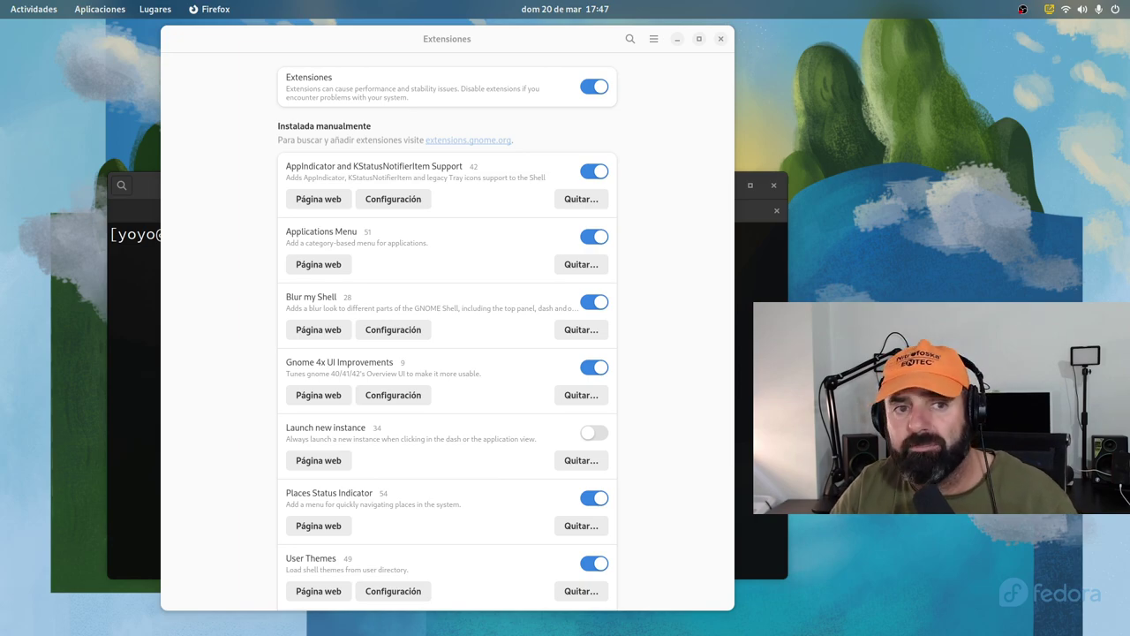
pyautogui.moveTo(27, 111); pyautogui.dragTo(0, 123)
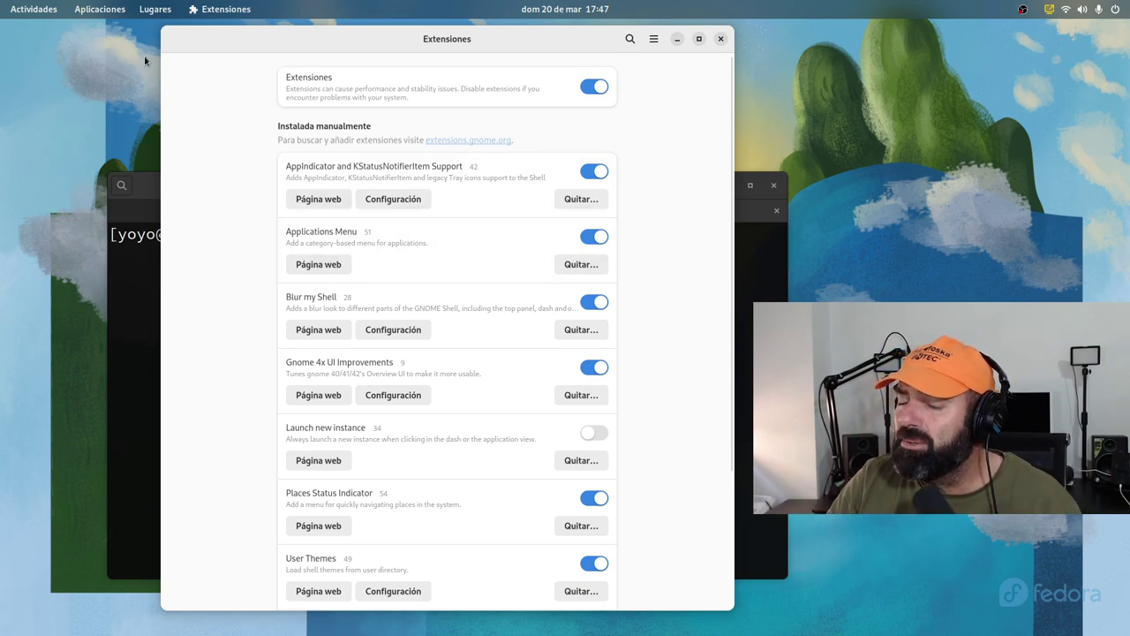
# Demonstrate the Applications Menu extension by browsing the applications in its Sonido y vídeo category
pyautogui.click(98, 9)
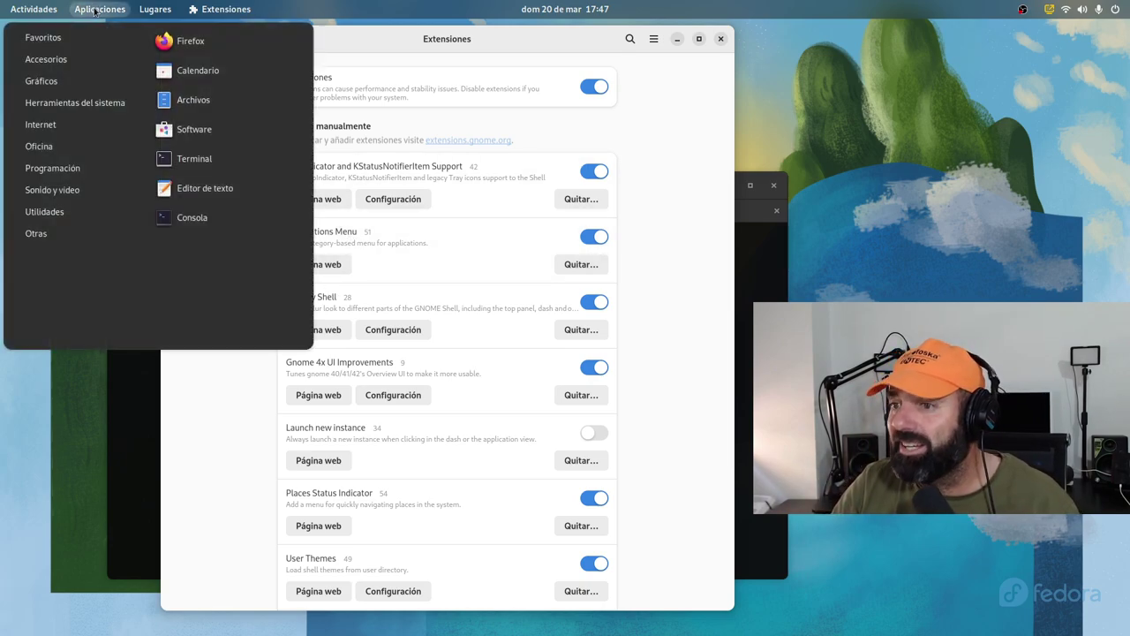
pyautogui.moveTo(114, 192)
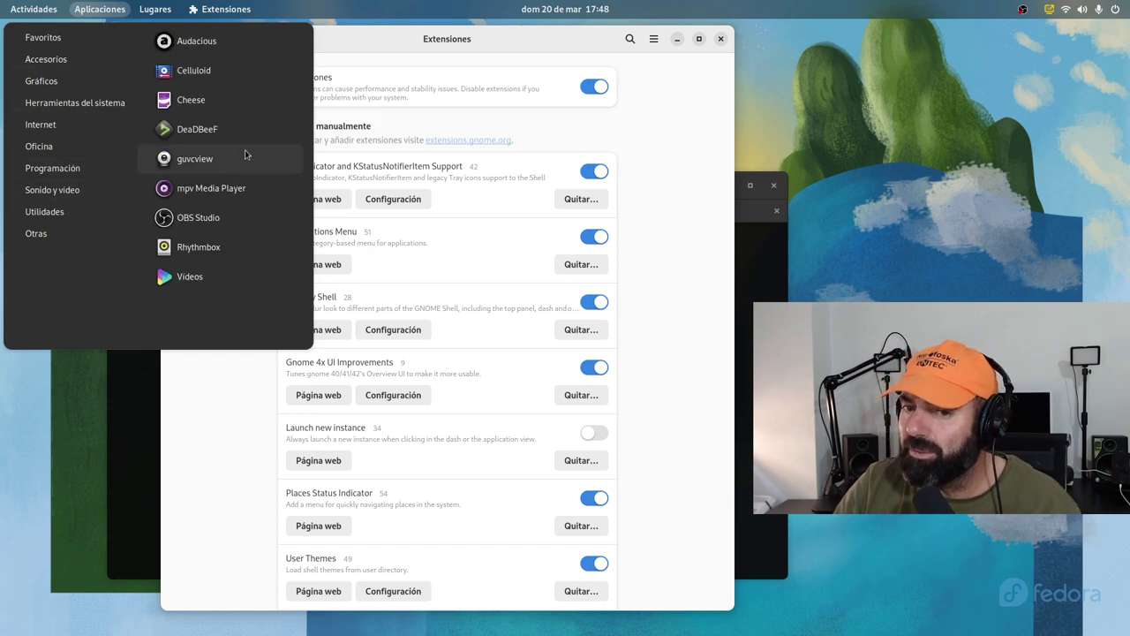
# Close the applications menu and show the Activities overview twice to demonstrate the Blur my Shell effect, returning to Extensiones each time
pyautogui.click(553, 42)
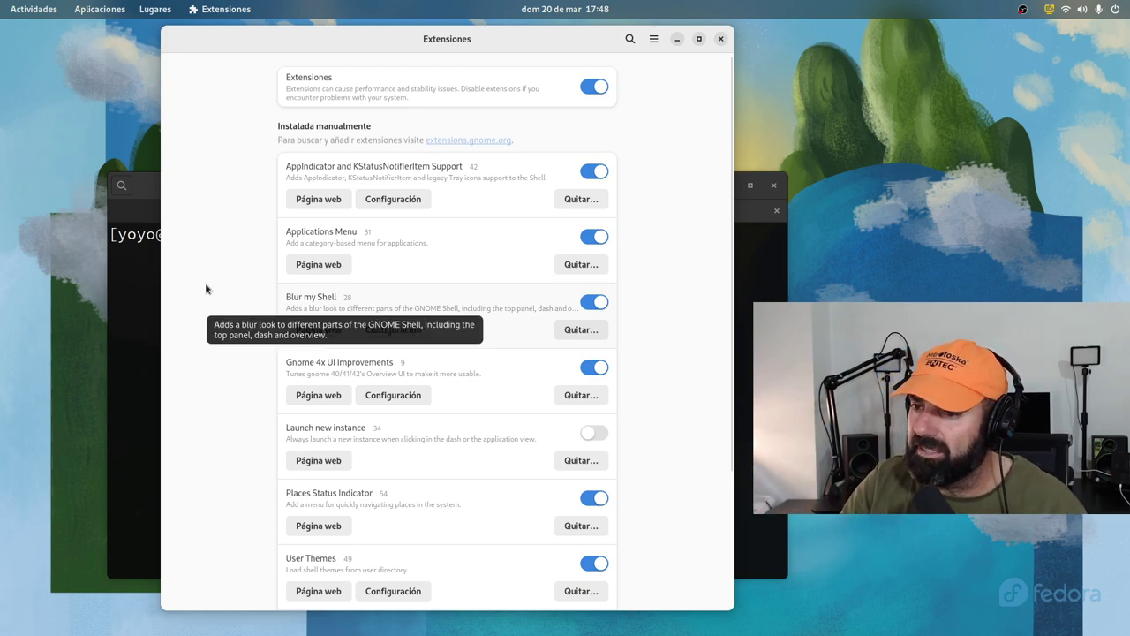
pyautogui.moveTo(1, 1)
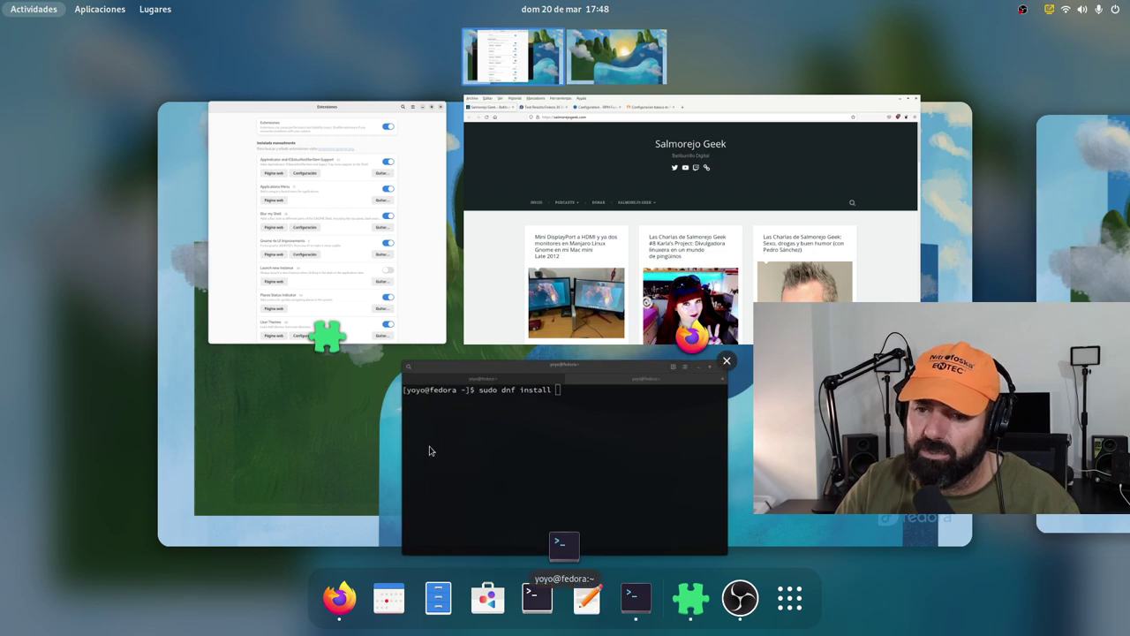
pyautogui.click(374, 292)
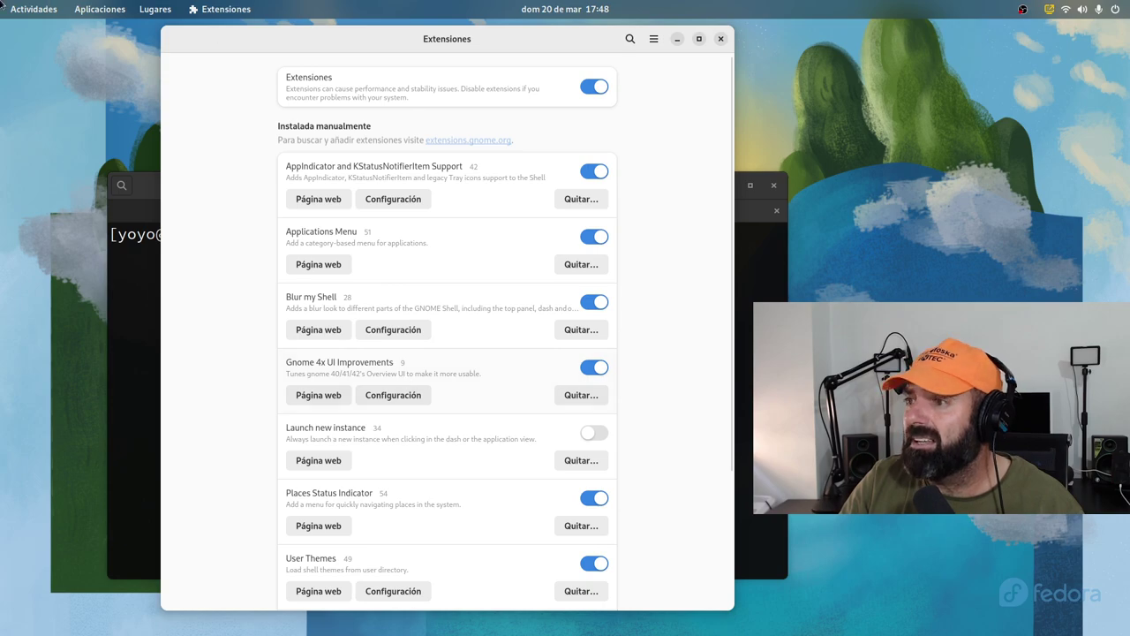
pyautogui.click(51, 7)
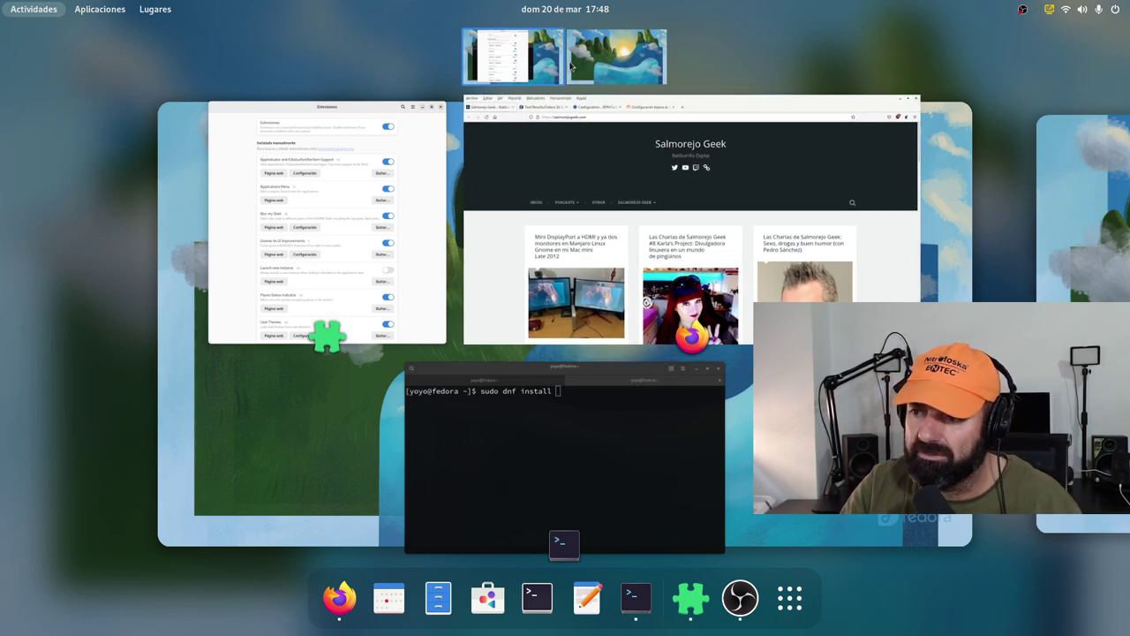
pyautogui.click(389, 214)
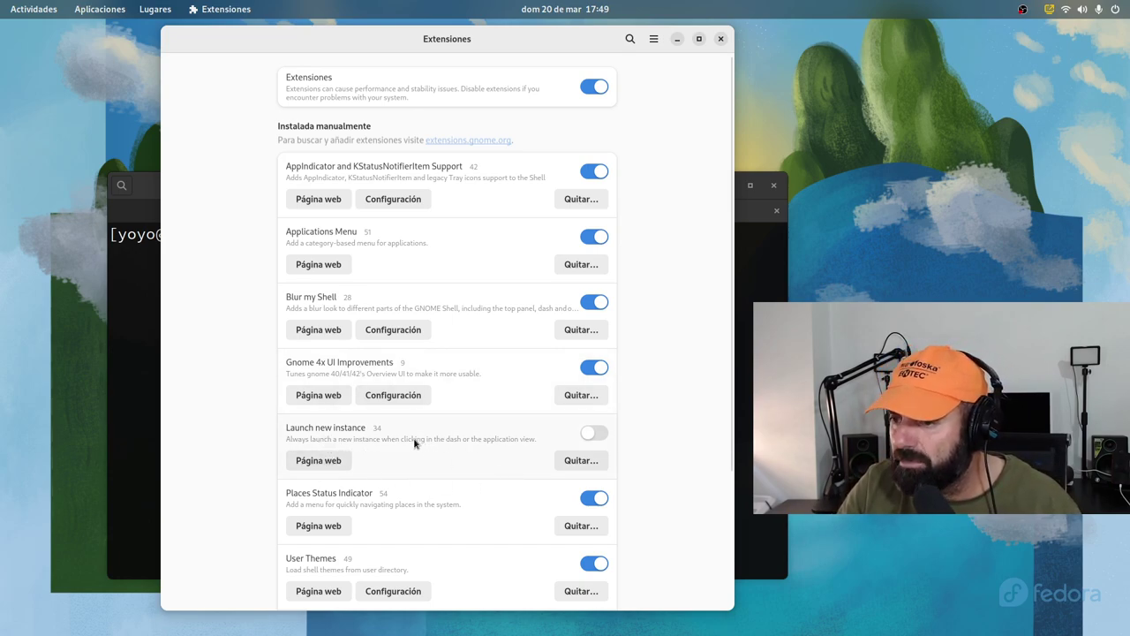
# Demonstrate the Places Status Indicator extension by opening its Lugares menu of system folders, and close it again
pyautogui.scroll(-1, 391, 442)
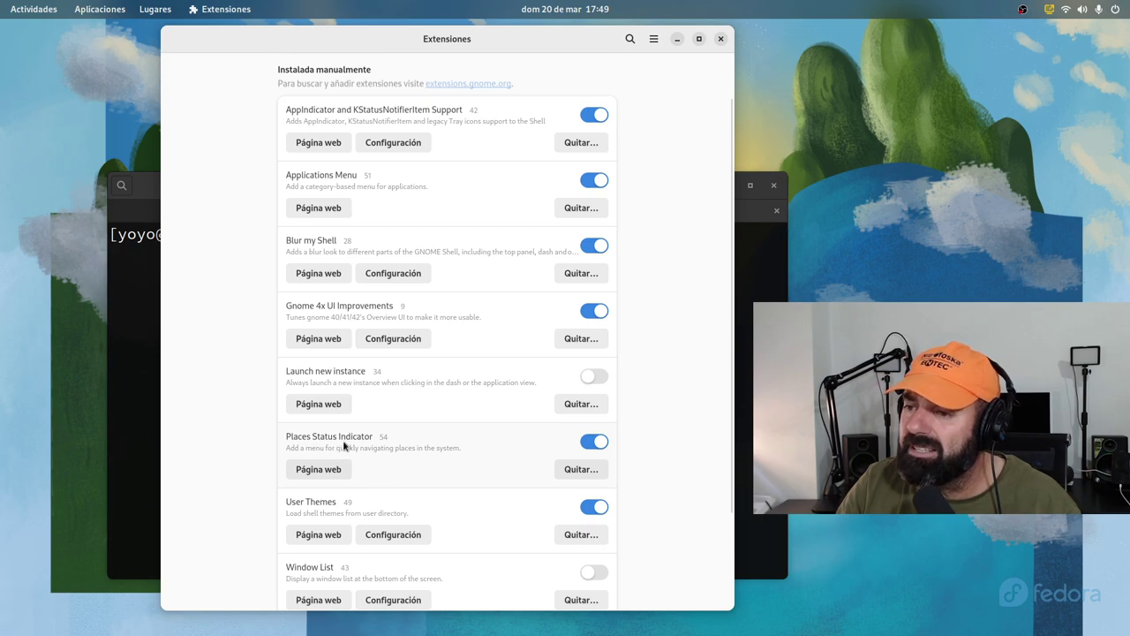
pyautogui.click(150, 9)
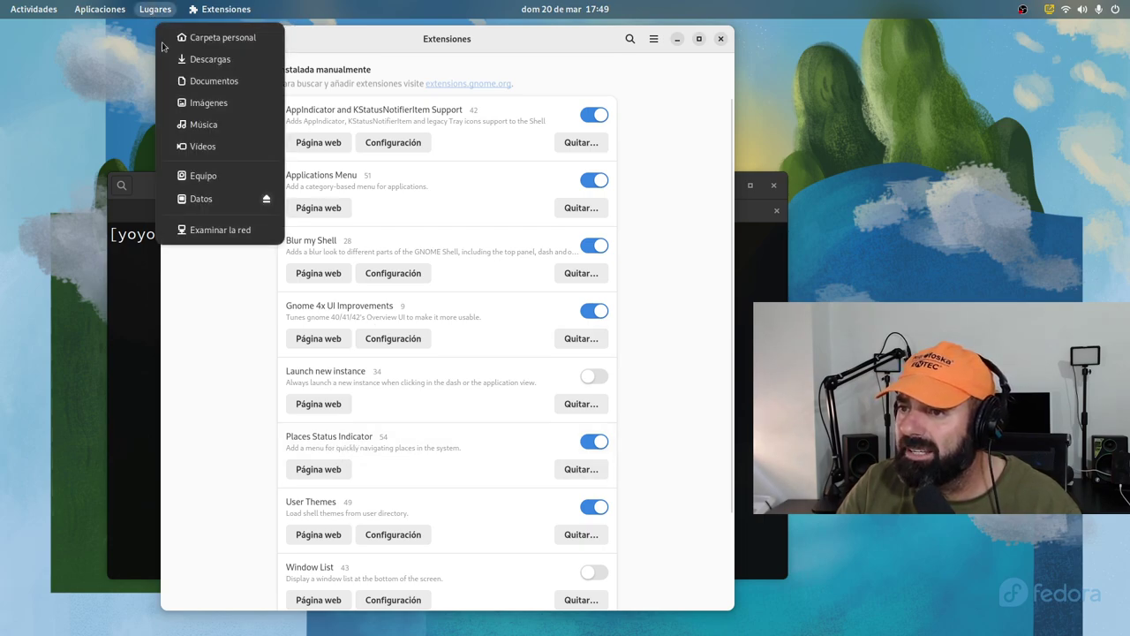
pyautogui.click(223, 405)
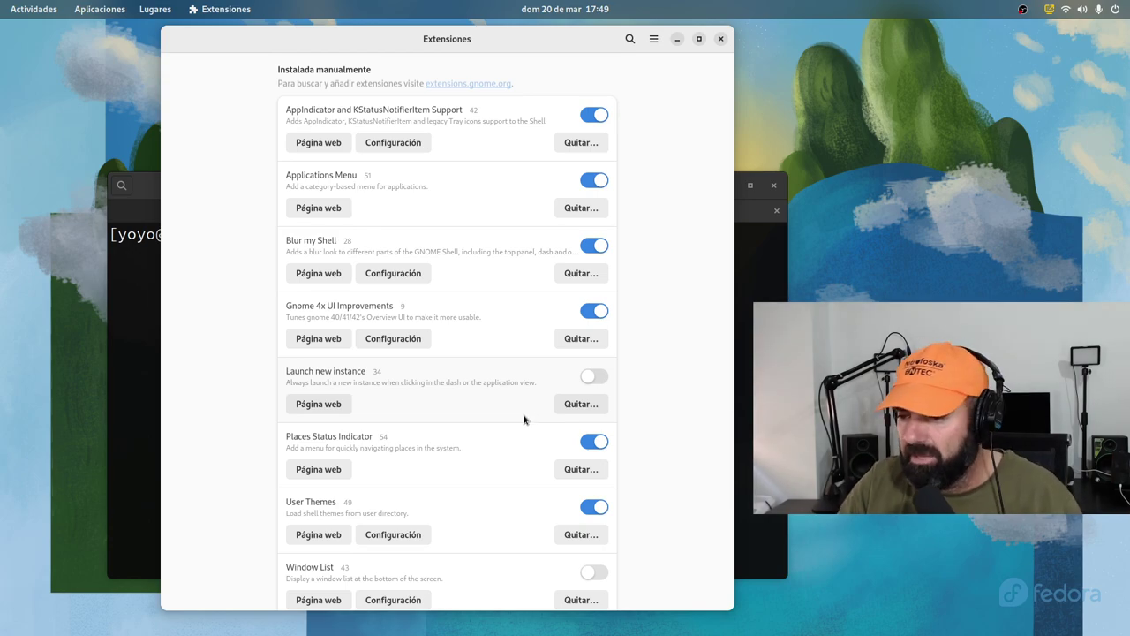
# Review the remaining extensions down to the built-in Background Logo, shift the Extensiones window slightly, and return to the start of the list
pyautogui.scroll(-3, 495, 413)
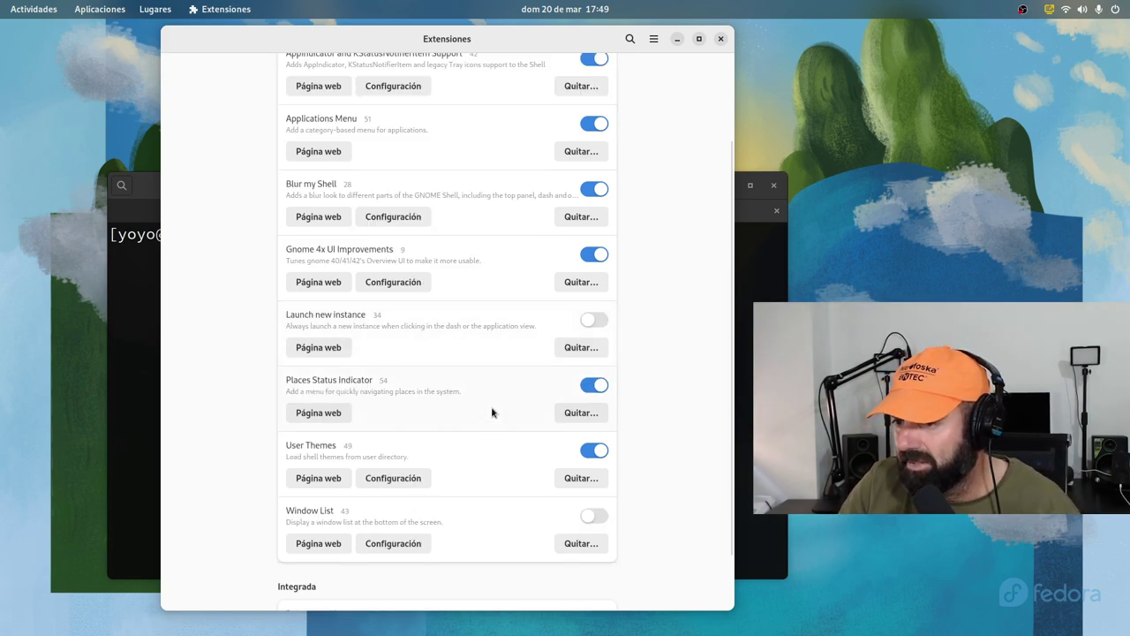
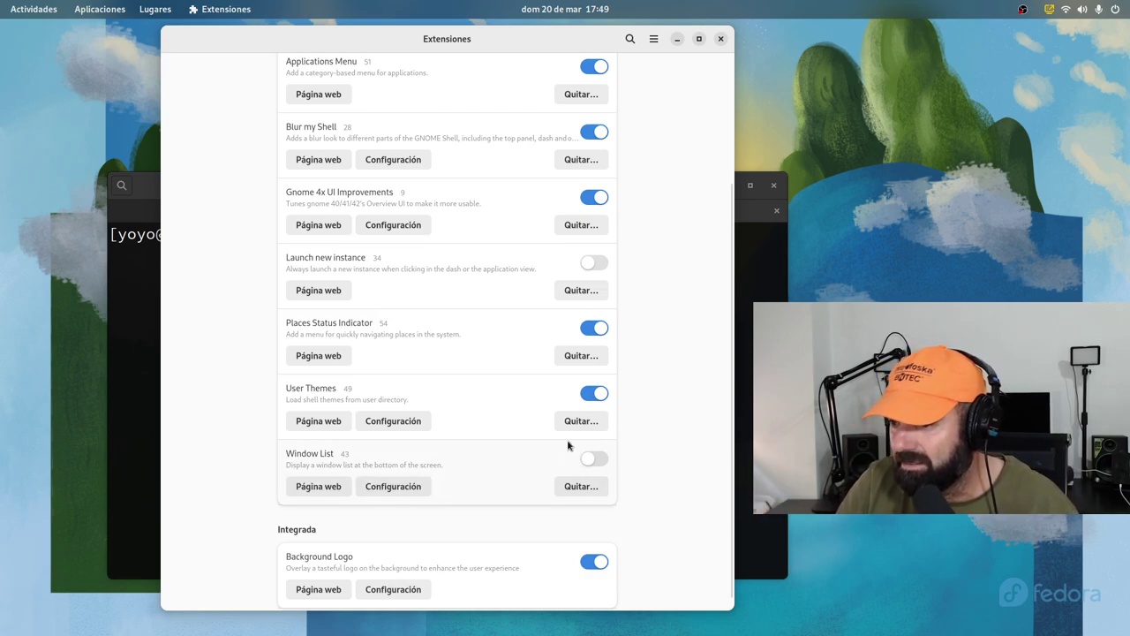
pyautogui.scroll(-1, 470, 369)
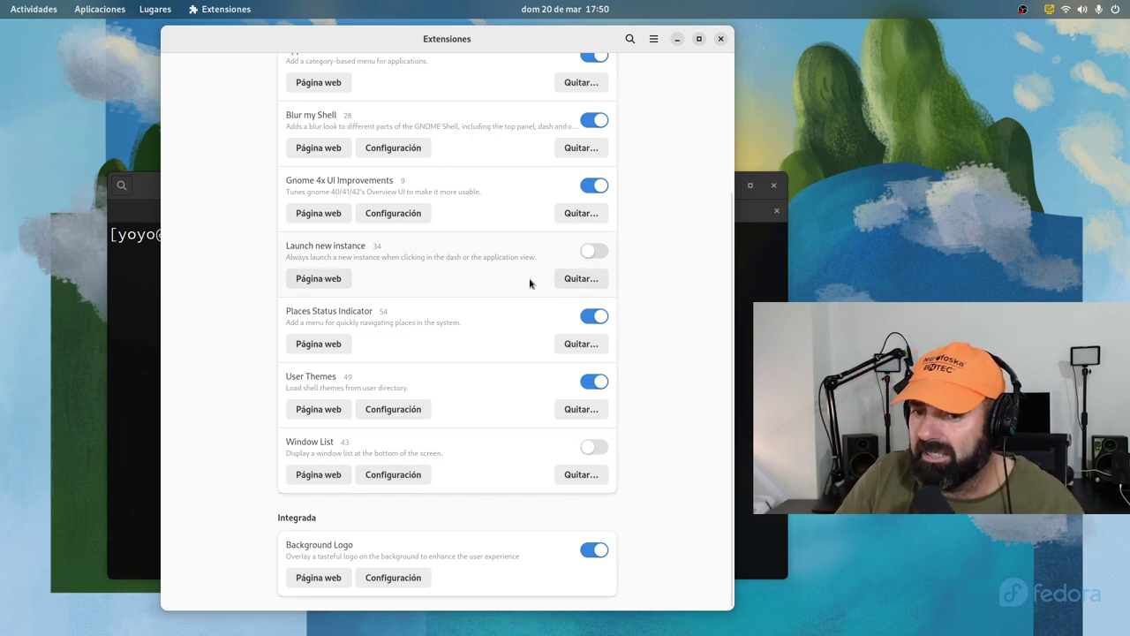
pyautogui.moveTo(500, 30); pyautogui.dragTo(517, 52)
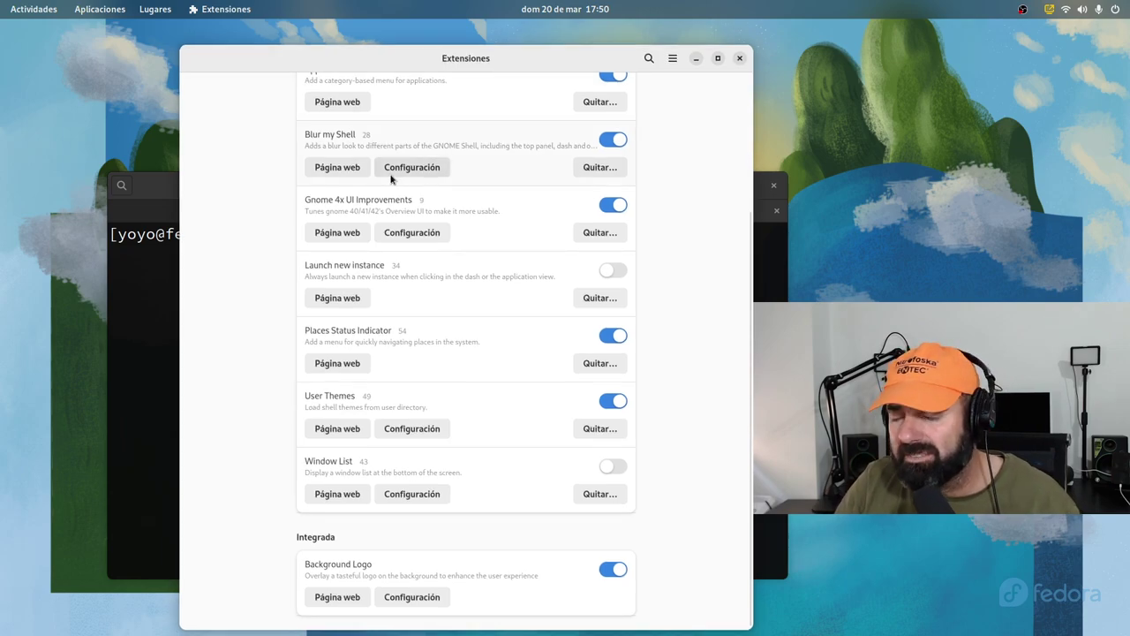
pyautogui.scroll(3, 529, 248)
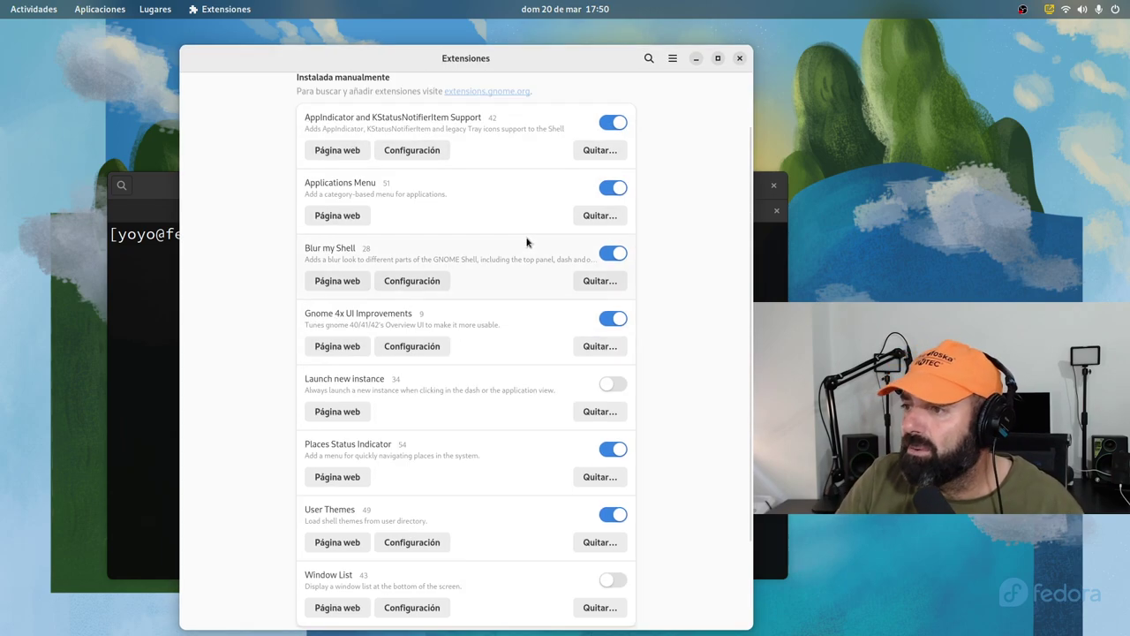
pyautogui.scroll(2, 529, 242)
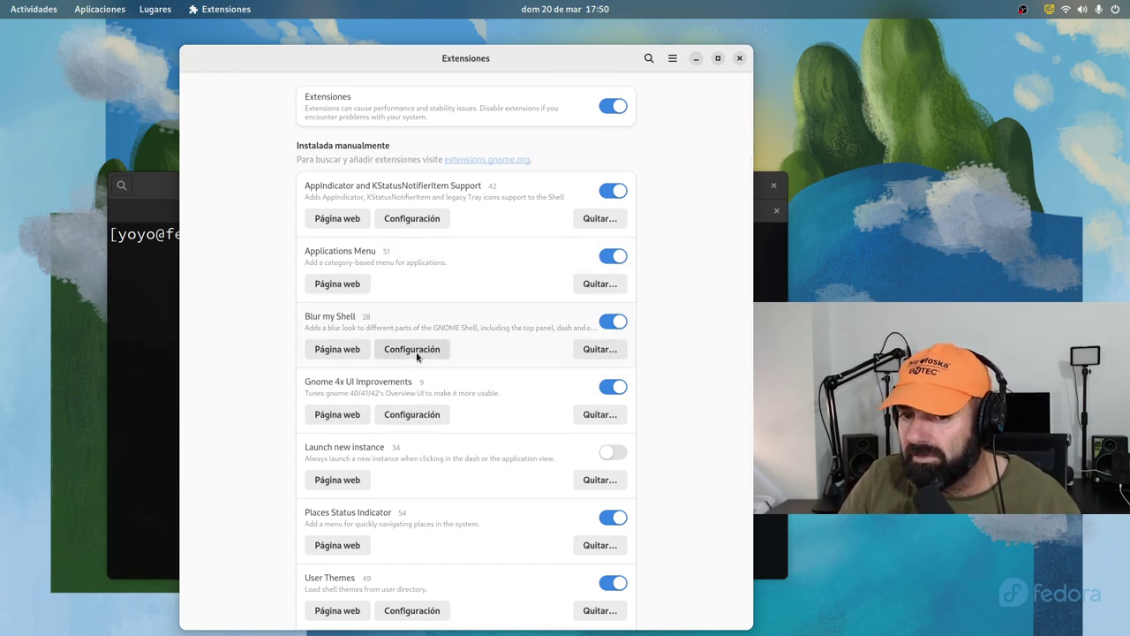
# Minimize Extensiones, complete the terminal command as "sudo dnf install gnome-extensions-app", run it and enter the sudo password
pyautogui.click(695, 59)
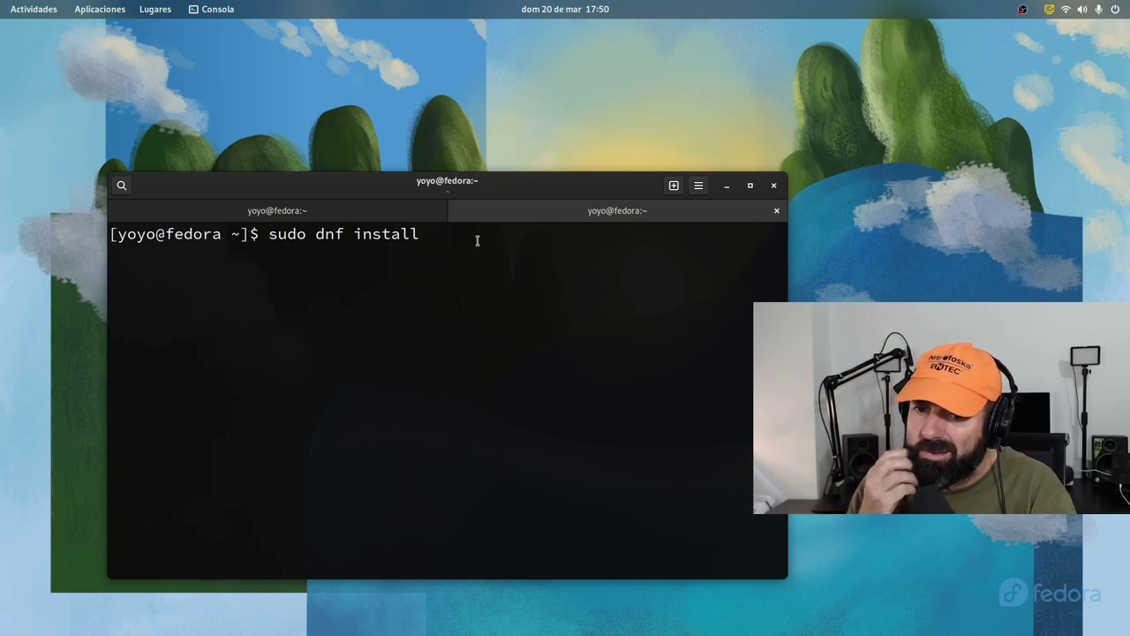
pyautogui.write('gnome')
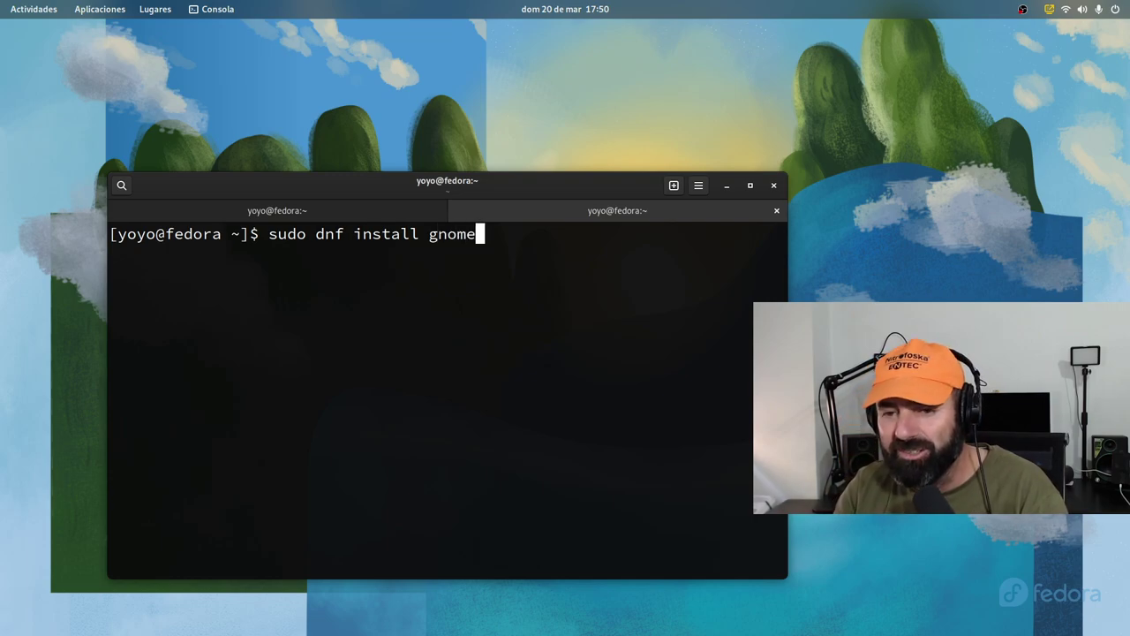
pyautogui.write('-')
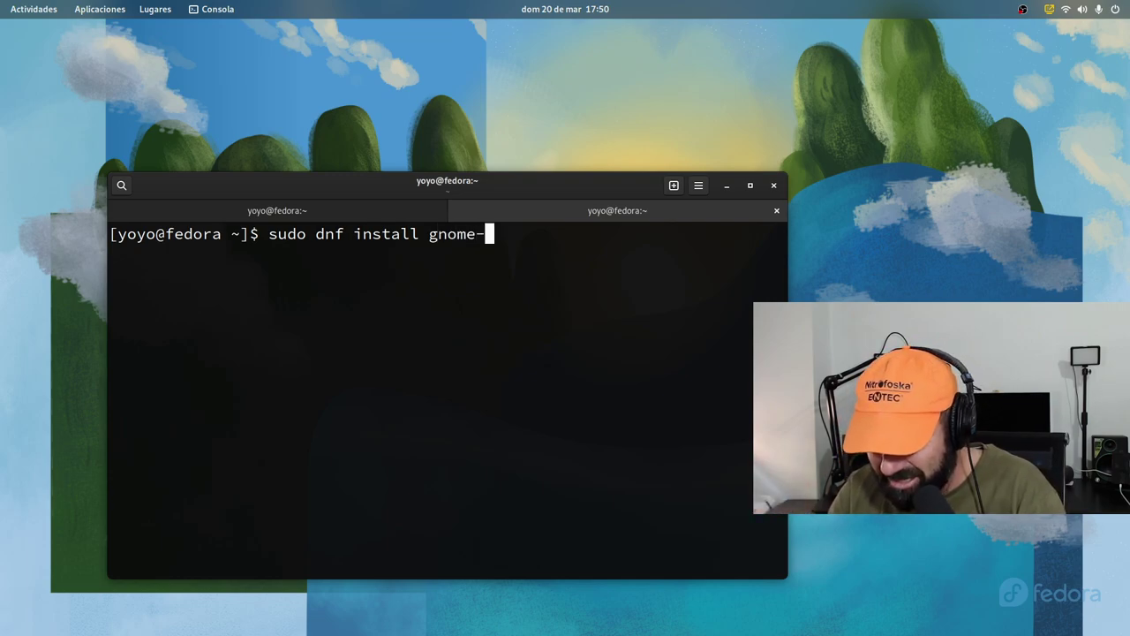
pyautogui.write('extension')
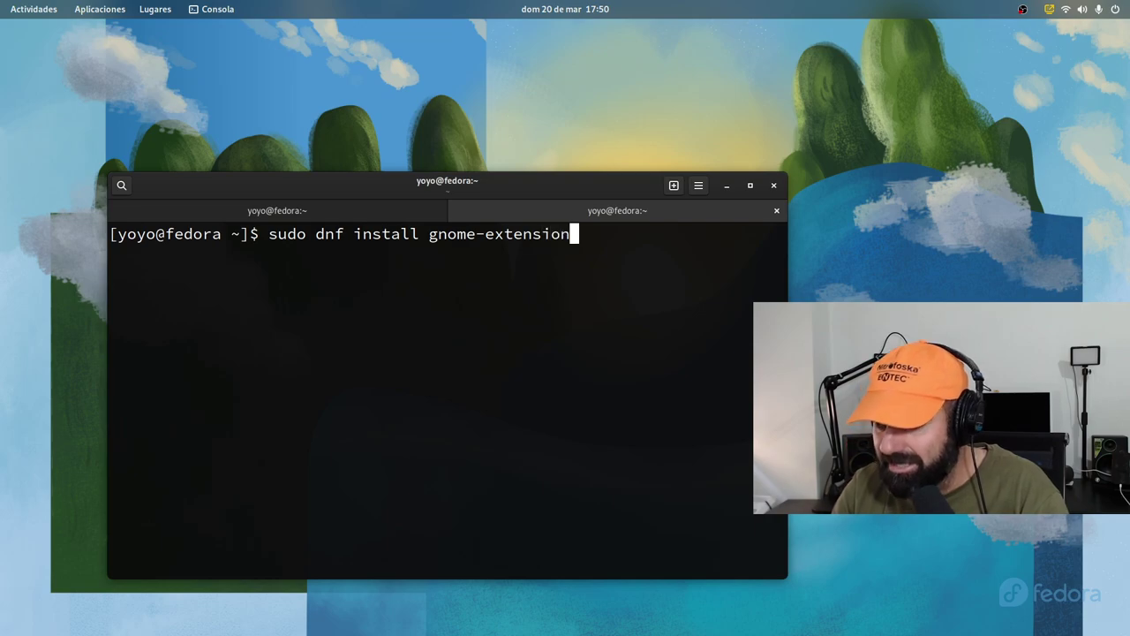
pyautogui.write('s')
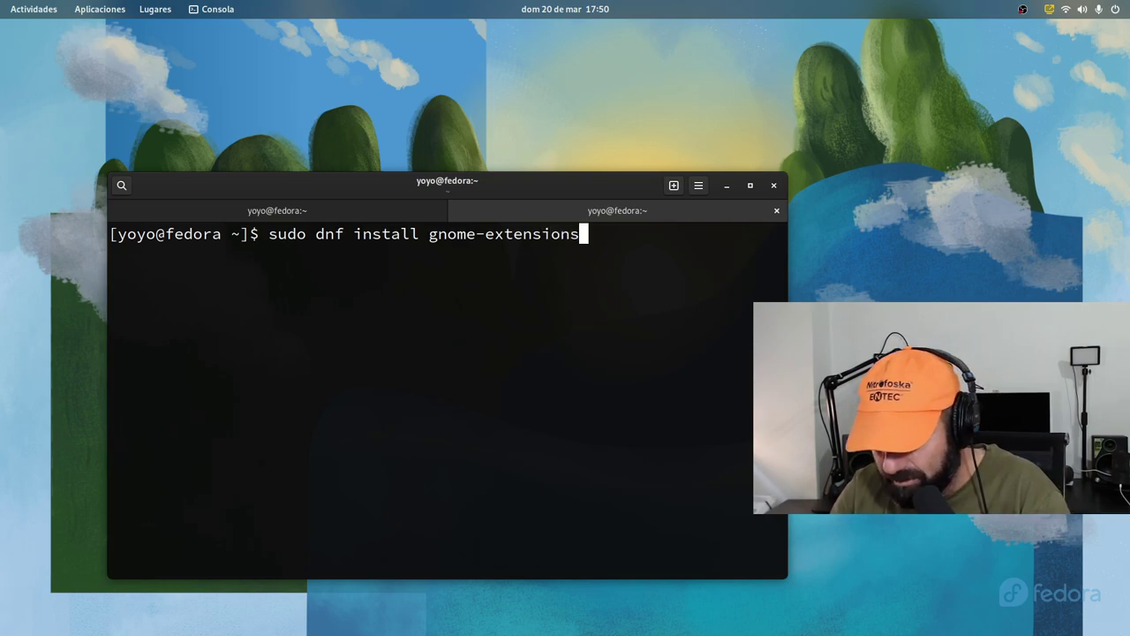
pyautogui.write('-app')
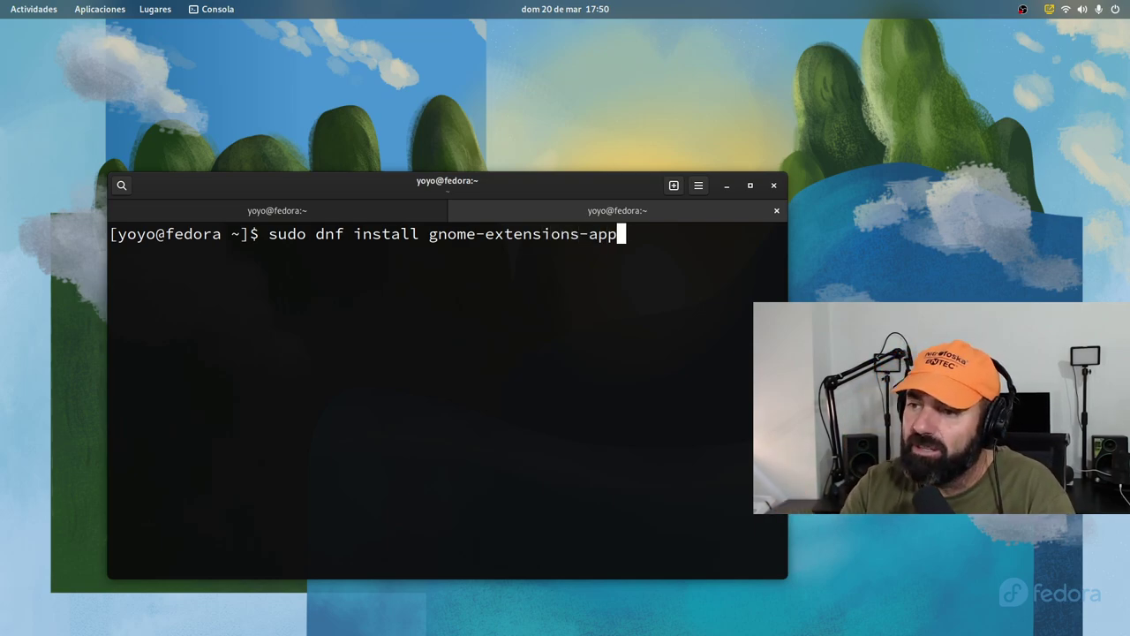
pyautogui.press('Return')
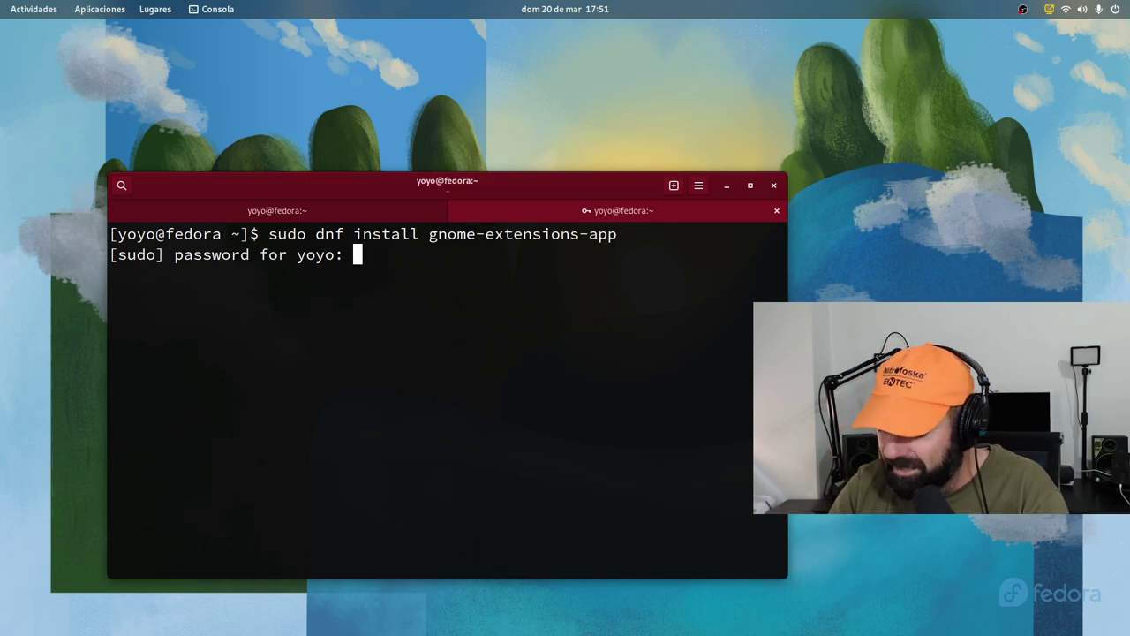
pyautogui.press('Return')
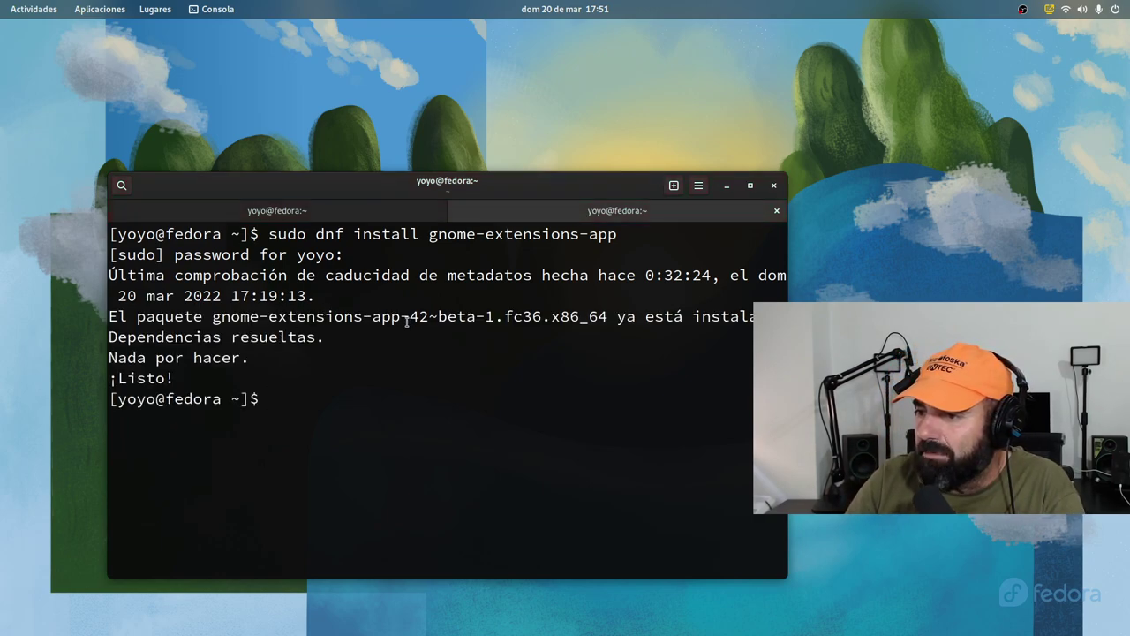
# Highlight the version "-42~beta-1" in the output, recall the last install command and highlight its package name gnome-extensions-app
pyautogui.moveTo(401, 318); pyautogui.dragTo(488, 318)
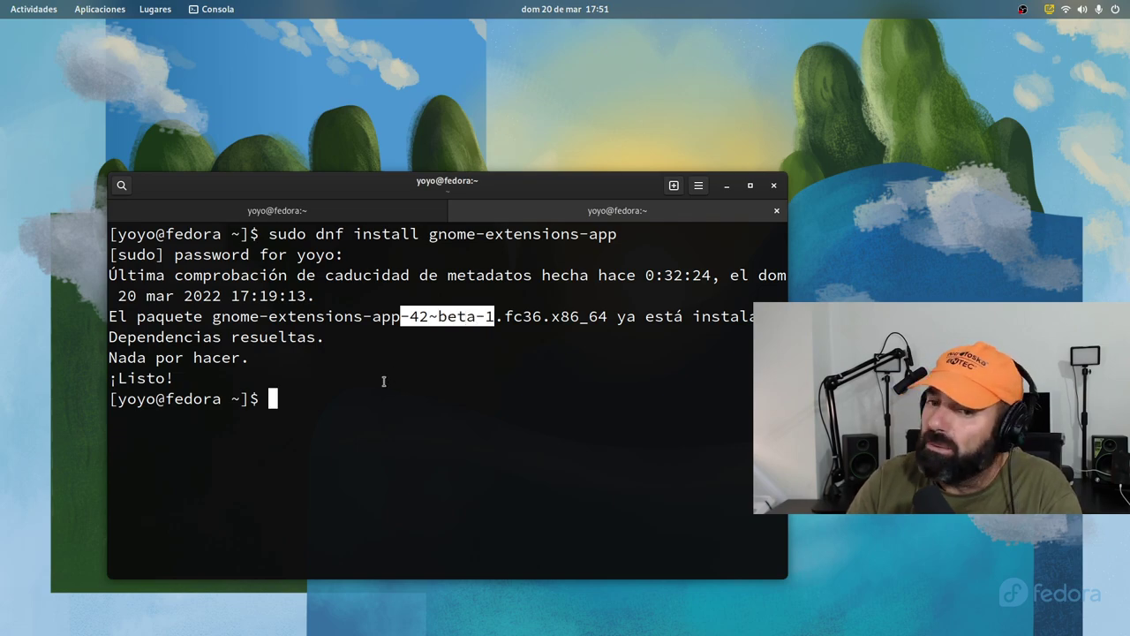
pyautogui.click(371, 410)
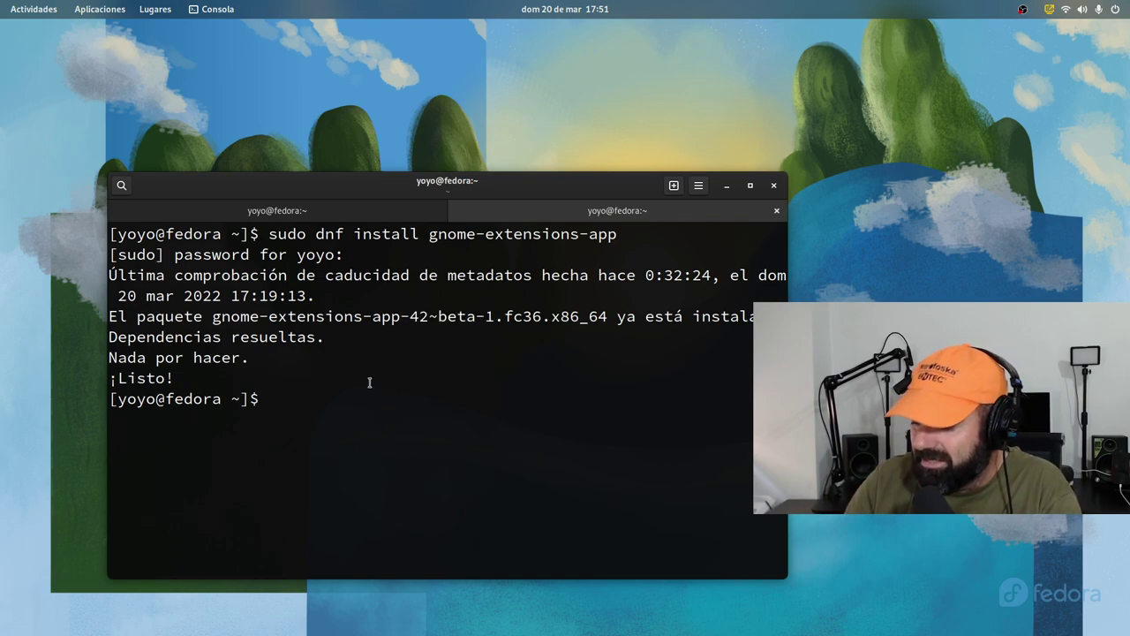
pyautogui.press('Up')
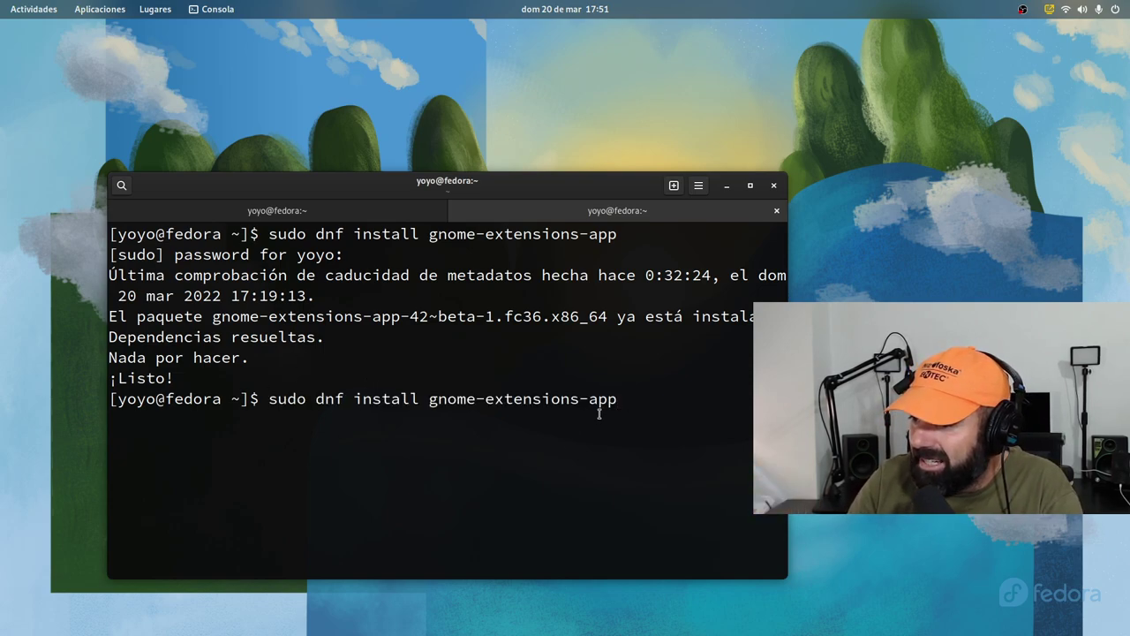
pyautogui.moveTo(616, 400); pyautogui.dragTo(425, 400)
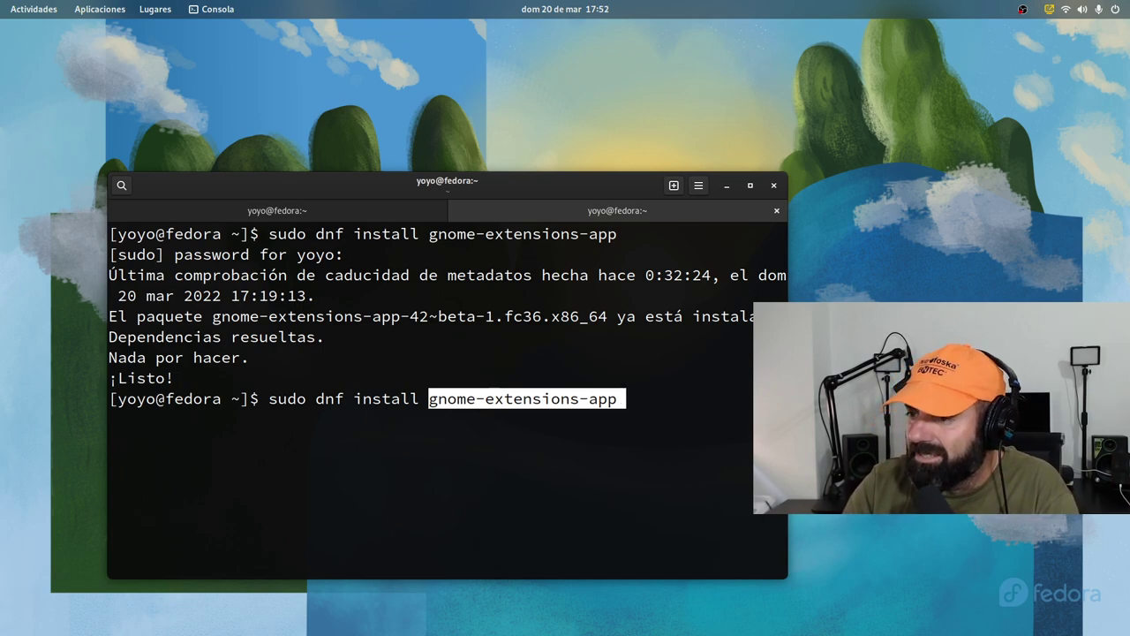
pyautogui.press('BackSpace')
pyautogui.press('BackSpace')
pyautogui.press('BackSpace')
pyautogui.press('BackSpace')
pyautogui.press('BackSpace')
pyautogui.press('BackSpace')
pyautogui.press('BackSpace')
pyautogui.press('BackSpace')
pyautogui.press('BackSpace')
pyautogui.press('BackSpace')
pyautogui.press('BackSpace')
pyautogui.press('BackSpace')
pyautogui.press('BackSpace')
pyautogui.press('BackSpace')
pyautogui.press('BackSpace')
pyautogui.press('BackSpace')
pyautogui.press('BackSpace')
pyautogui.press('BackSpace')
pyautogui.press('BackSpace')
pyautogui.press('BackSpace')
pyautogui.press('BackSpace')
pyautogui.write('inxi -S')
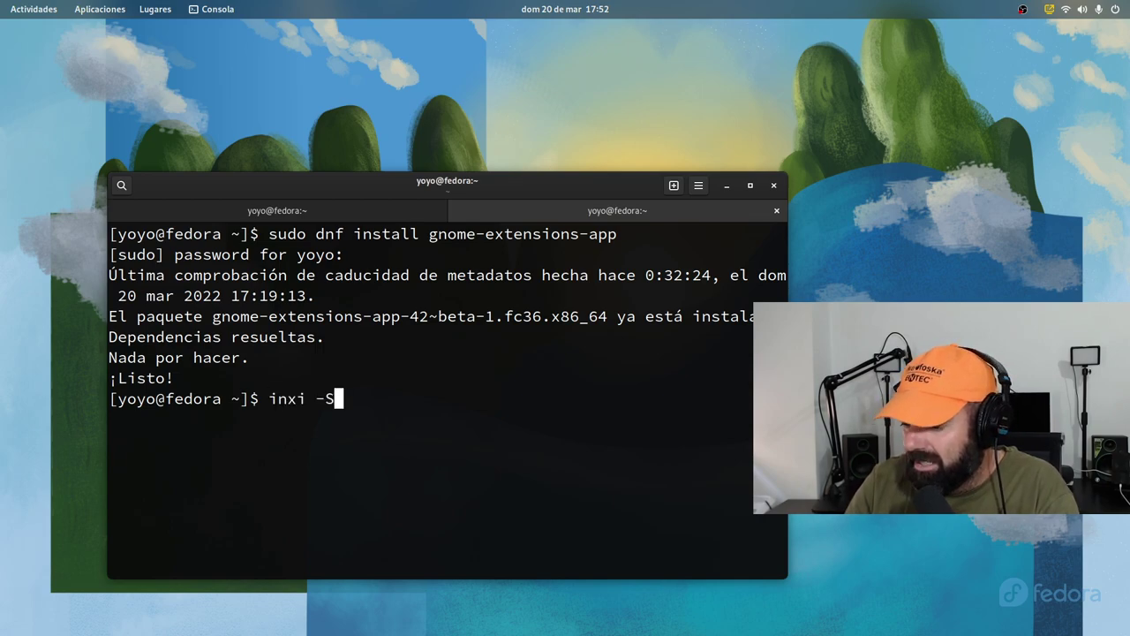
pyautogui.press('Up')
pyautogui.press('Up')
pyautogui.press('BackSpace')
pyautogui.press('BackSpace')
pyautogui.press('BackSpace')
pyautogui.press('BackSpace')
pyautogui.press('BackSpace')
pyautogui.press('BackSpace')
pyautogui.press('BackSpace')
pyautogui.press('BackSpace')
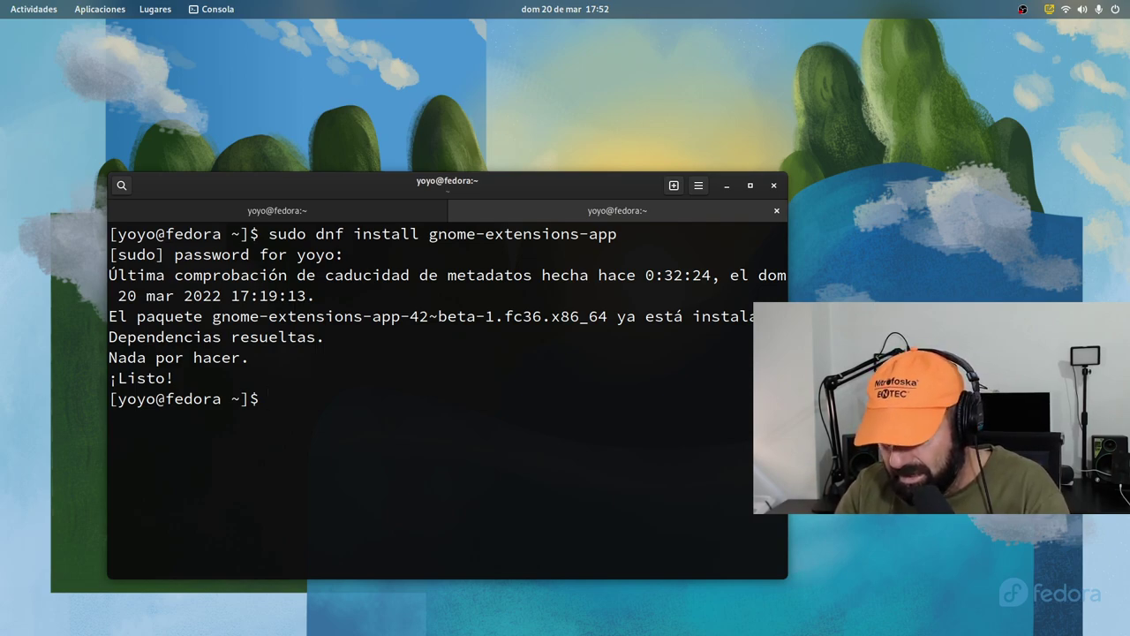
# Run the command "sudo dnf install gnome-tweaks" in the terminal
pyautogui.write('sudo dnf install gnome-tweak')
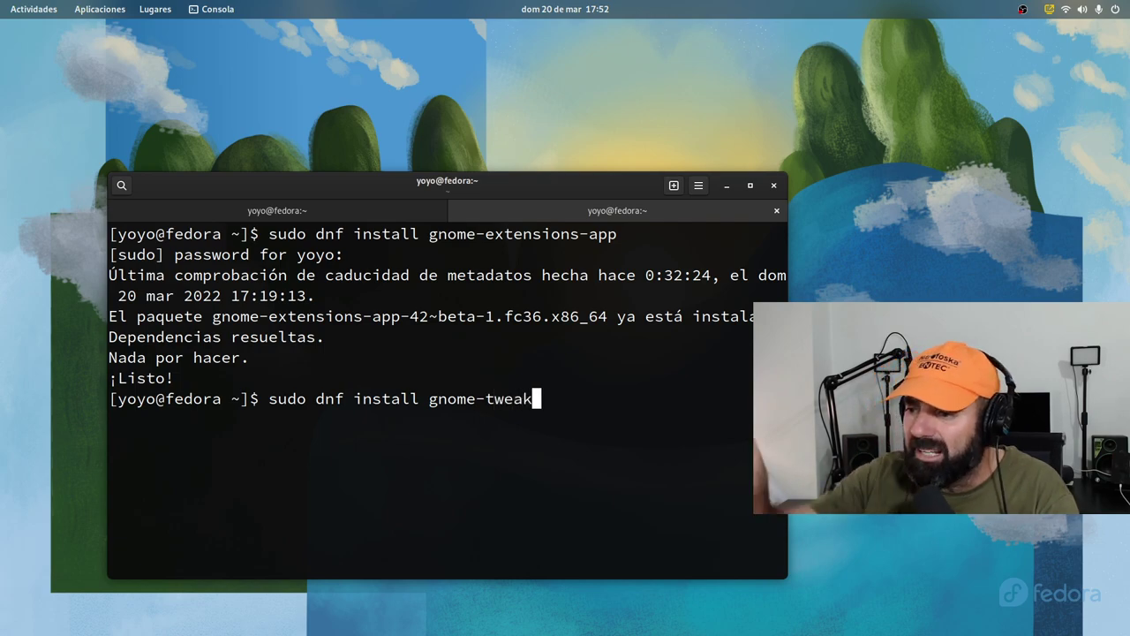
pyautogui.write('s')
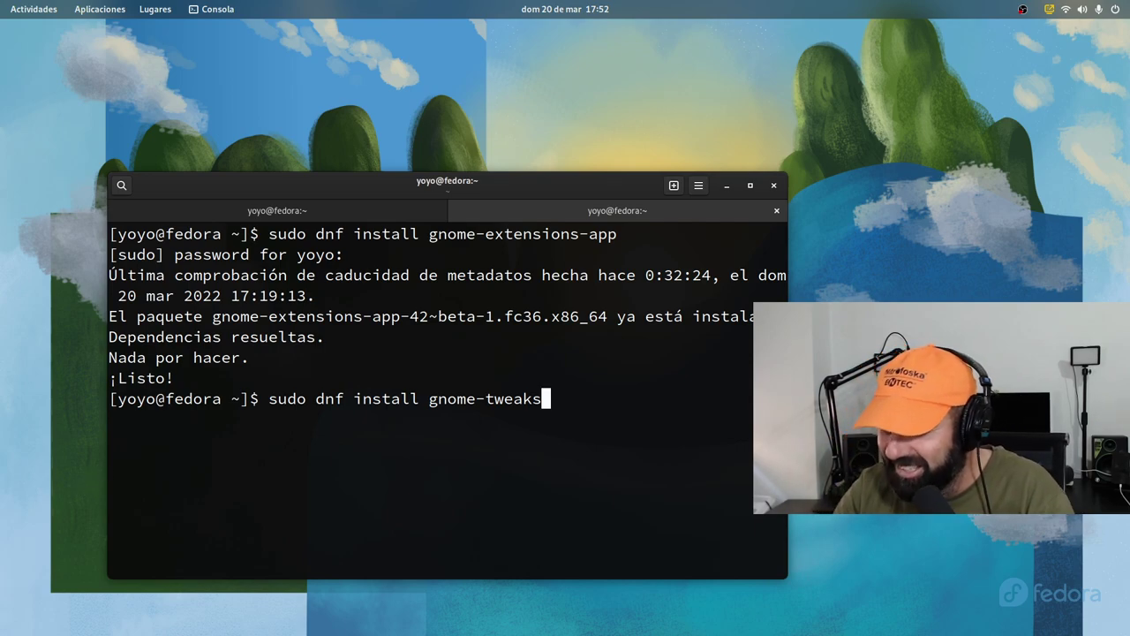
pyautogui.press('Return')
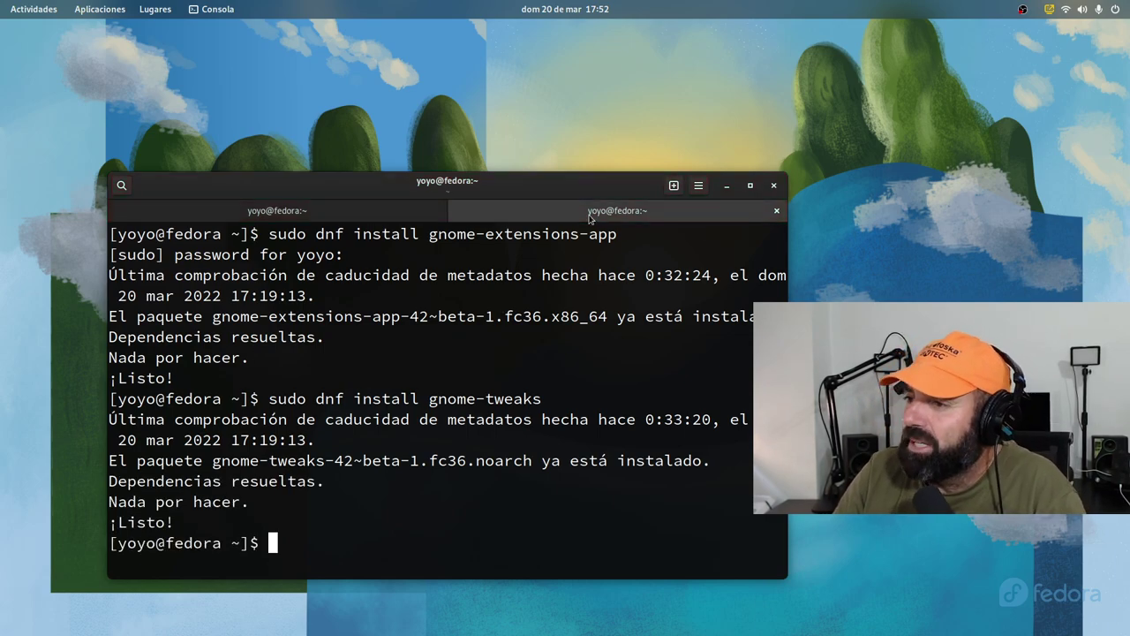
# Move the terminal window further up the desktop and switch its color scheme to light
pyautogui.moveTo(548, 189); pyautogui.dragTo(549, 170)
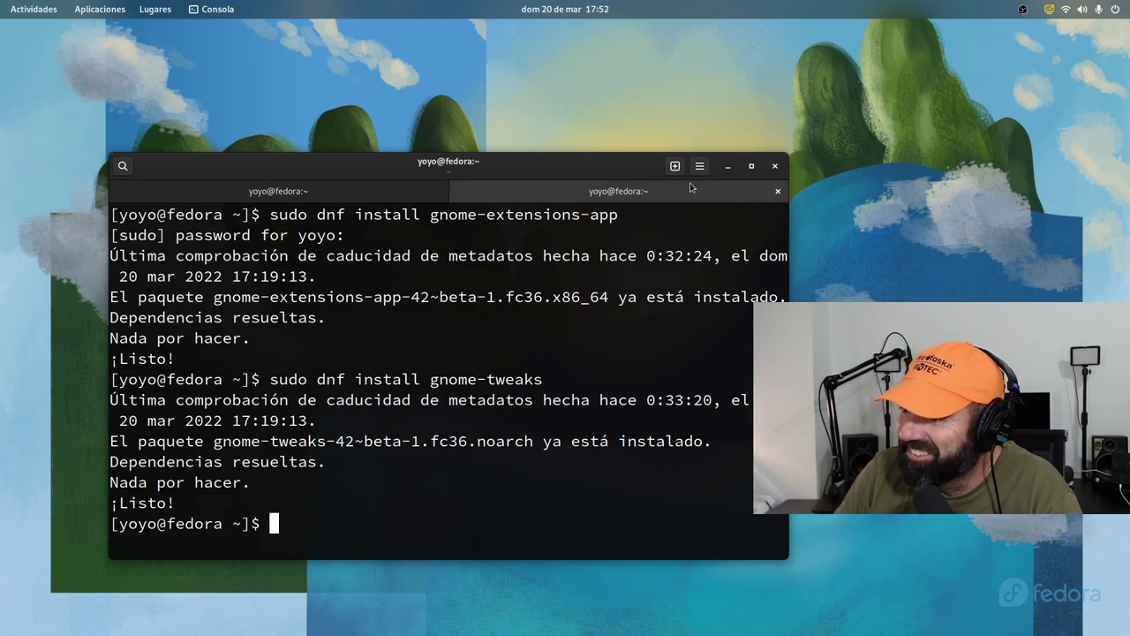
pyautogui.moveTo(573, 167); pyautogui.dragTo(551, 125)
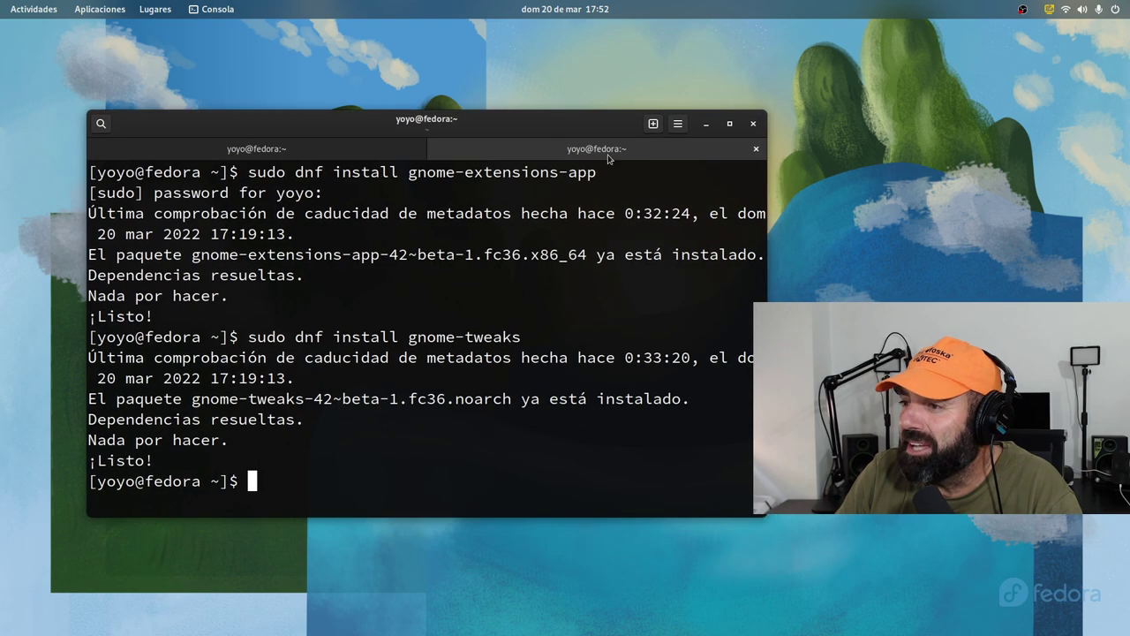
pyautogui.click(677, 123)
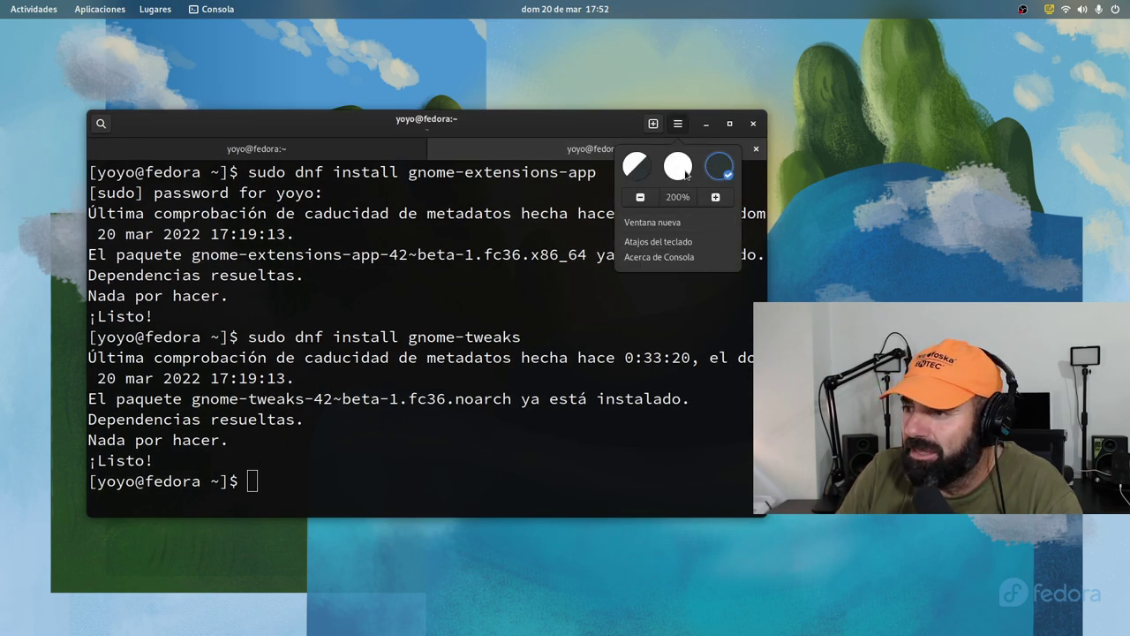
pyautogui.click(679, 166)
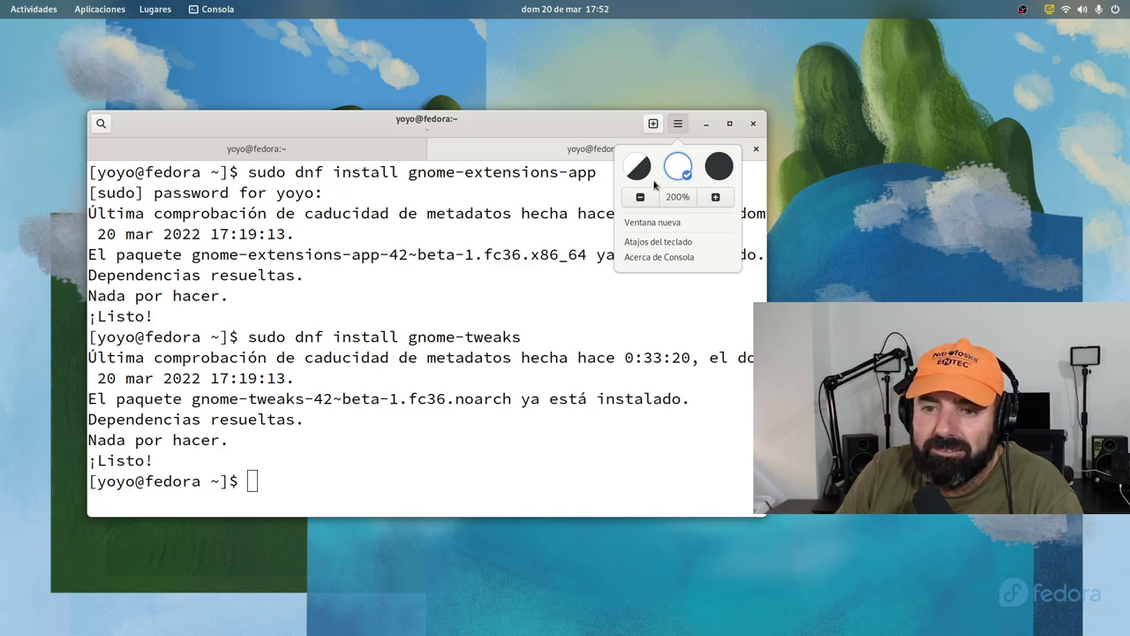
# Switch the terminal's color scheme to dark and minimize its window
pyautogui.click(637, 175)
pyautogui.click(719, 169)
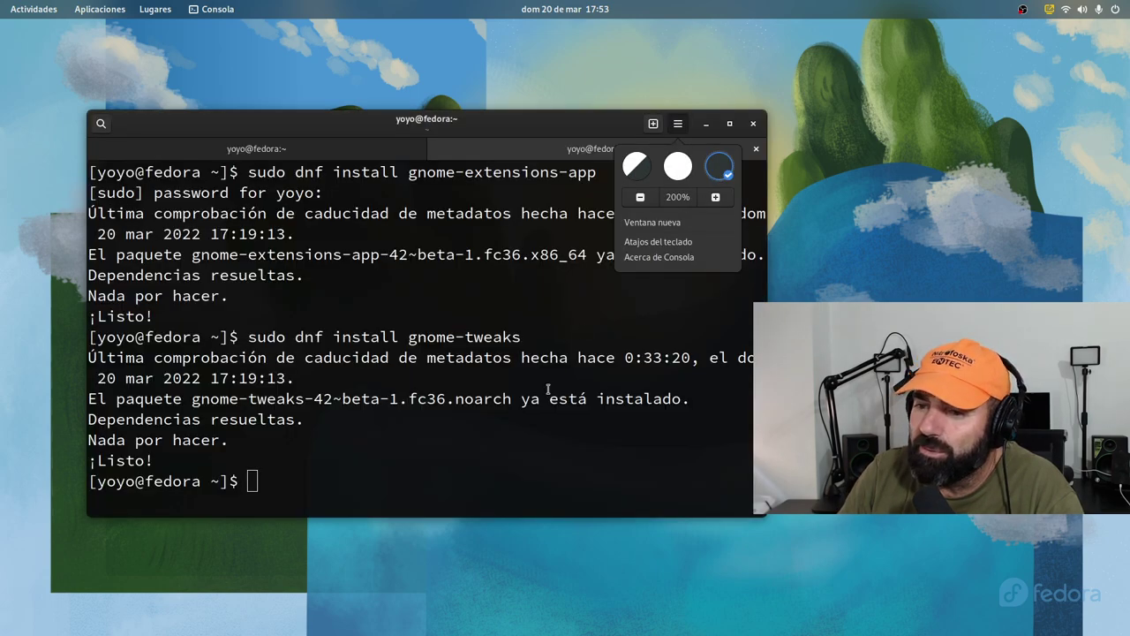
pyautogui.click(752, 198)
pyautogui.click(706, 125)
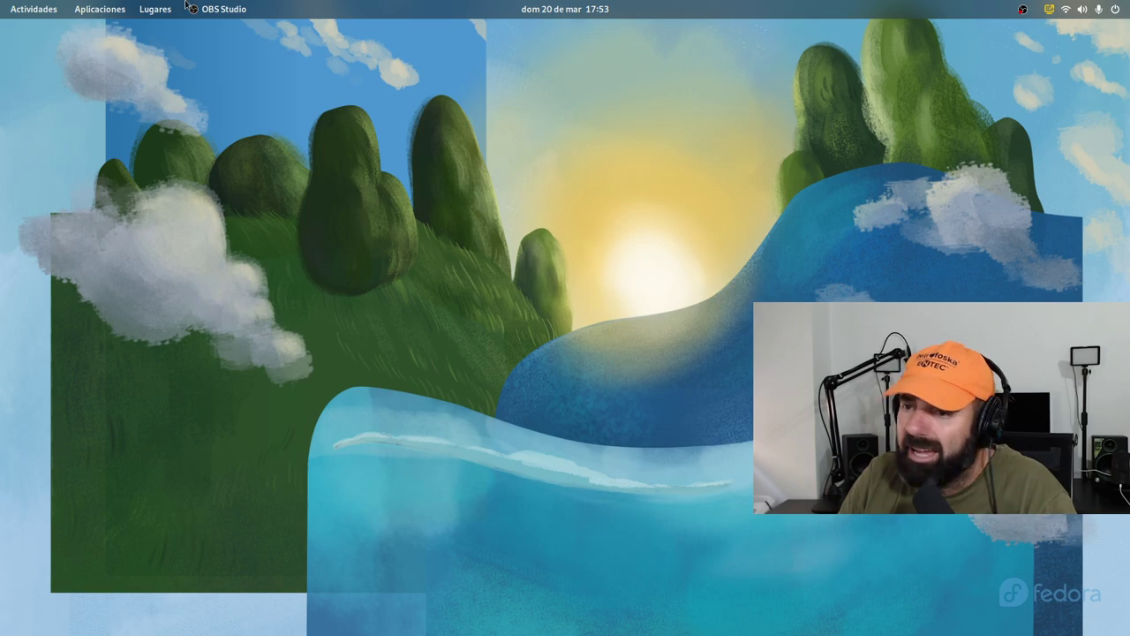
# Show the full grid of installed applications and return to the desktop
pyautogui.click(28, 10)
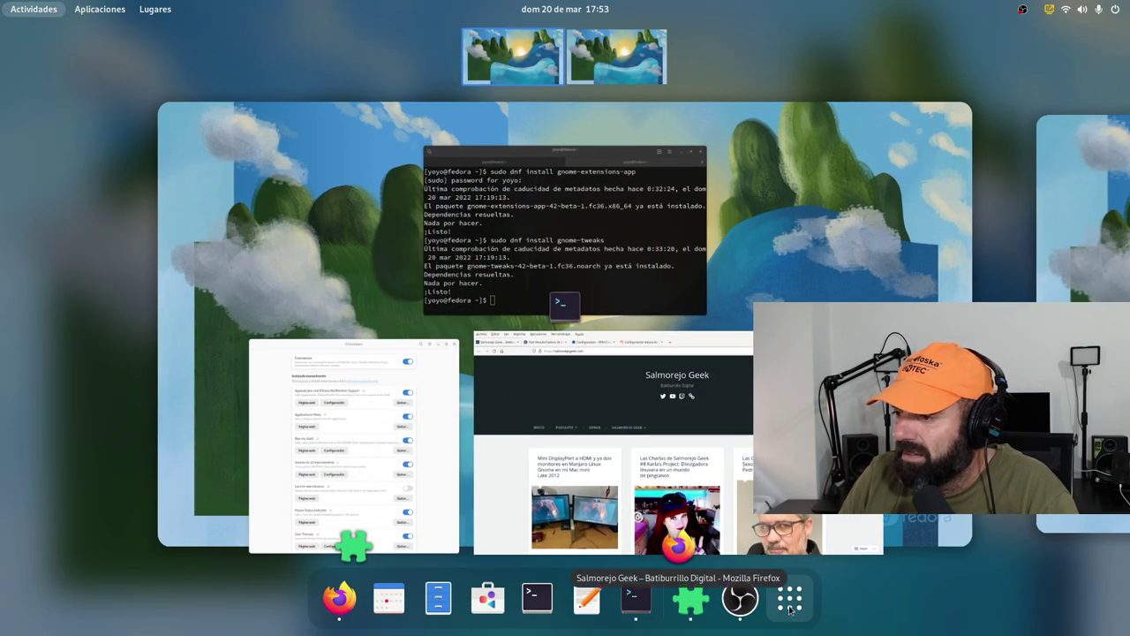
pyautogui.click(791, 601)
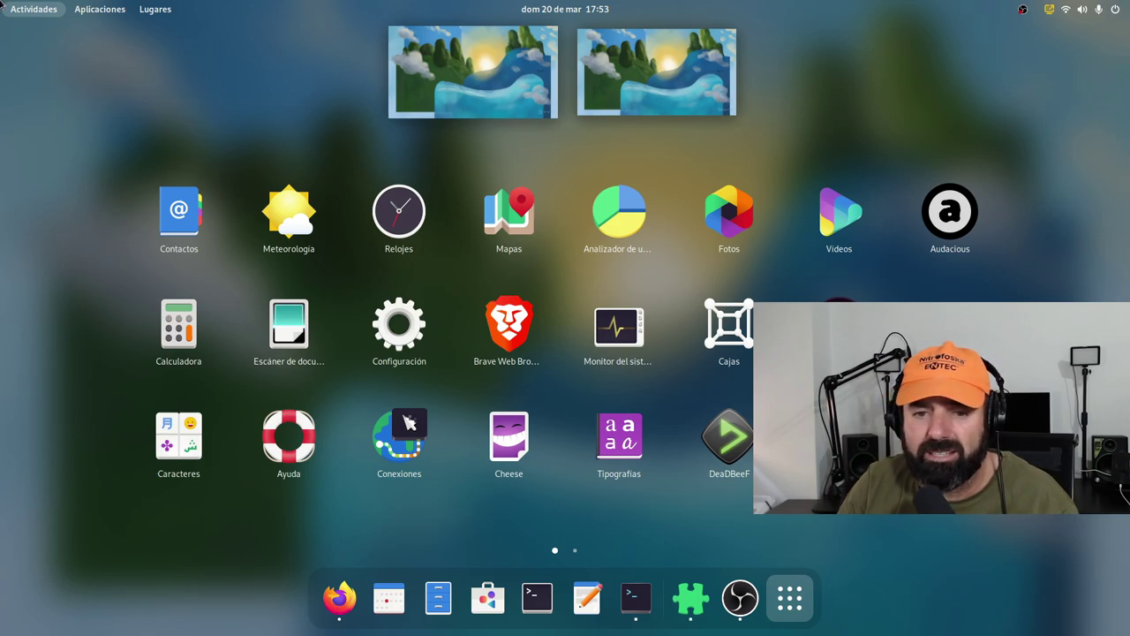
pyautogui.moveTo(0, 0)
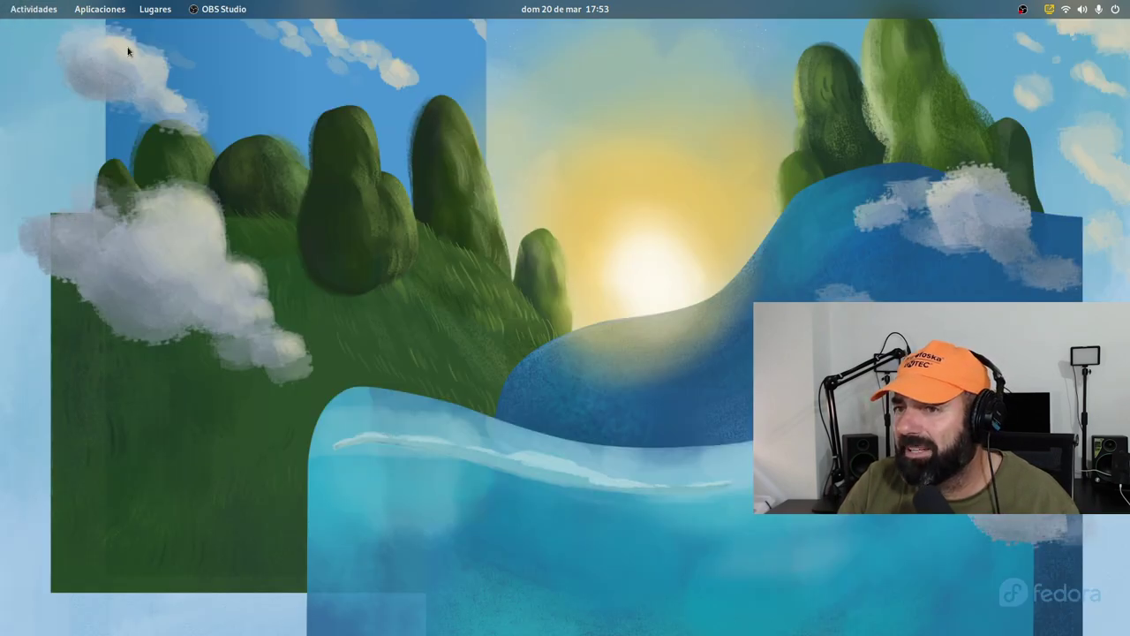
# Close the Extensiones window and the terminal window from the overview, confirming the closure despite the running htop process
pyautogui.click(40, 9)
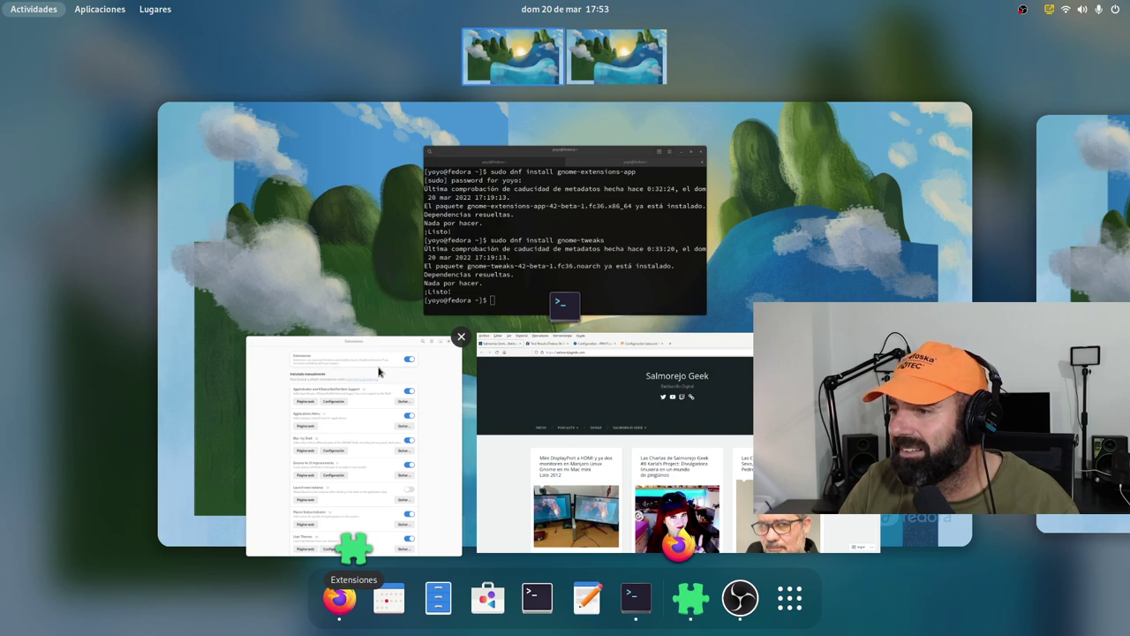
pyautogui.click(354, 441)
pyautogui.click(737, 56)
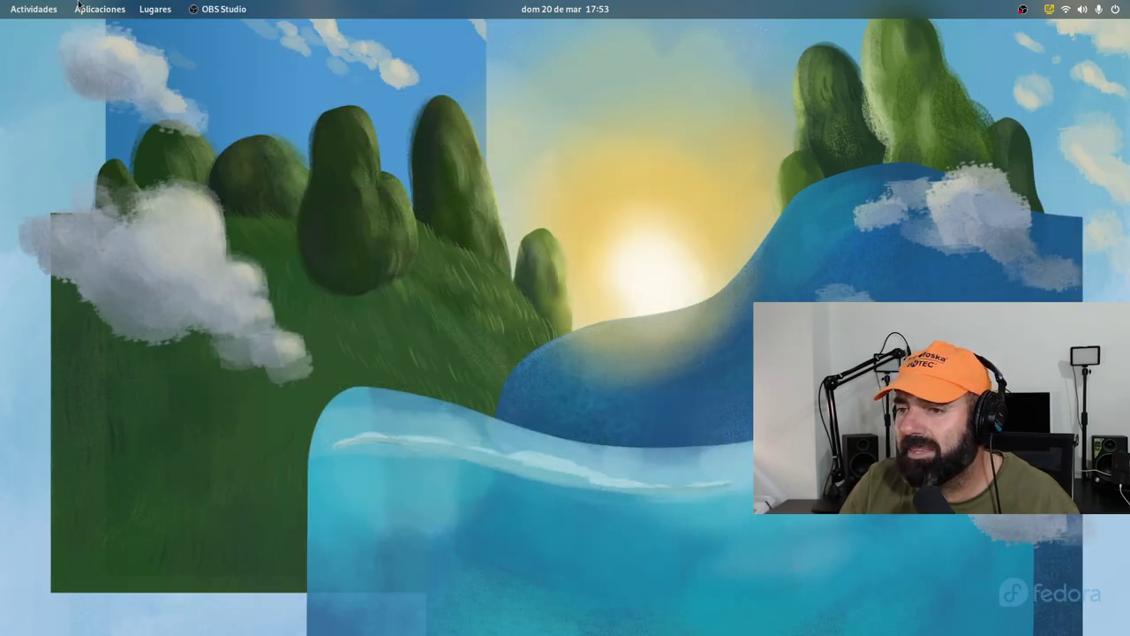
pyautogui.moveTo(0, 0)
pyautogui.moveTo(386, 271); pyautogui.dragTo(484, 217)
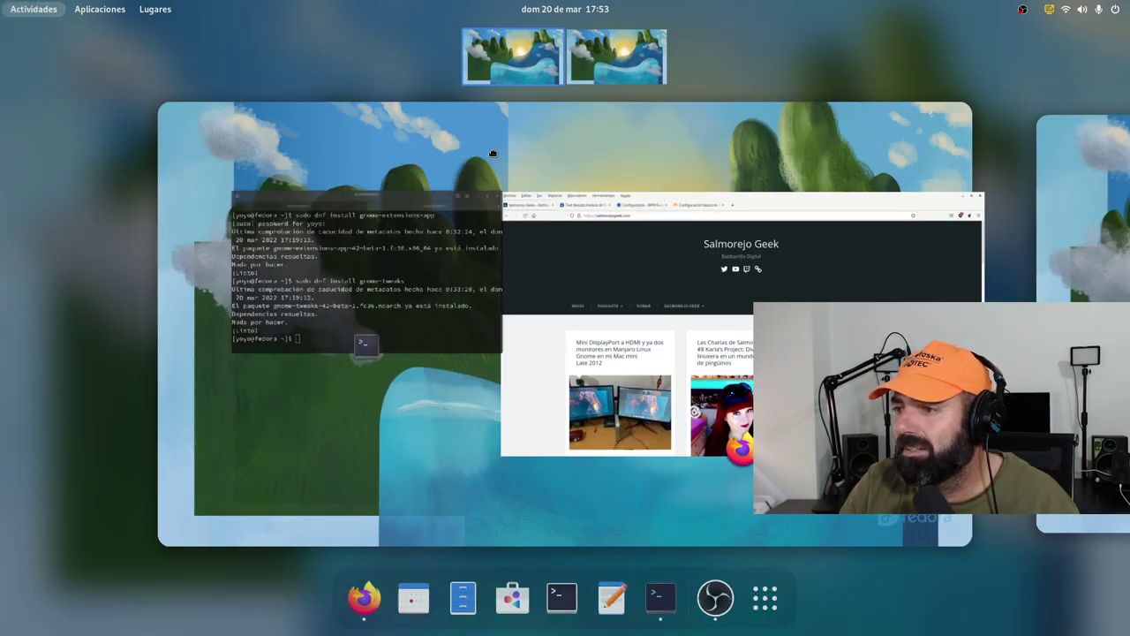
pyautogui.click(484, 220)
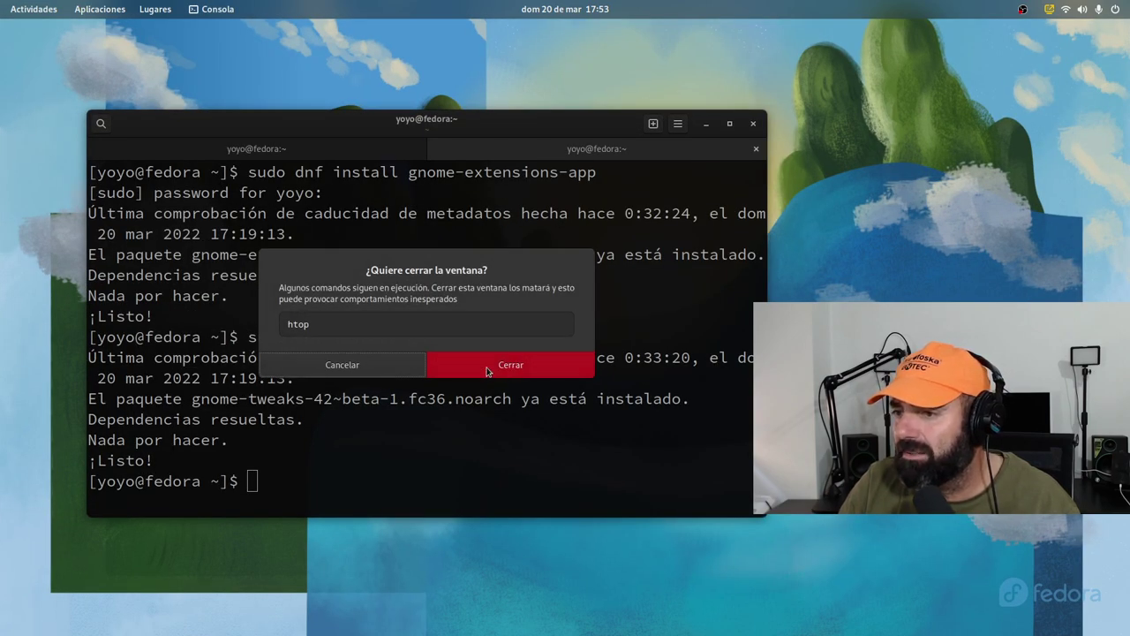
pyautogui.click(499, 368)
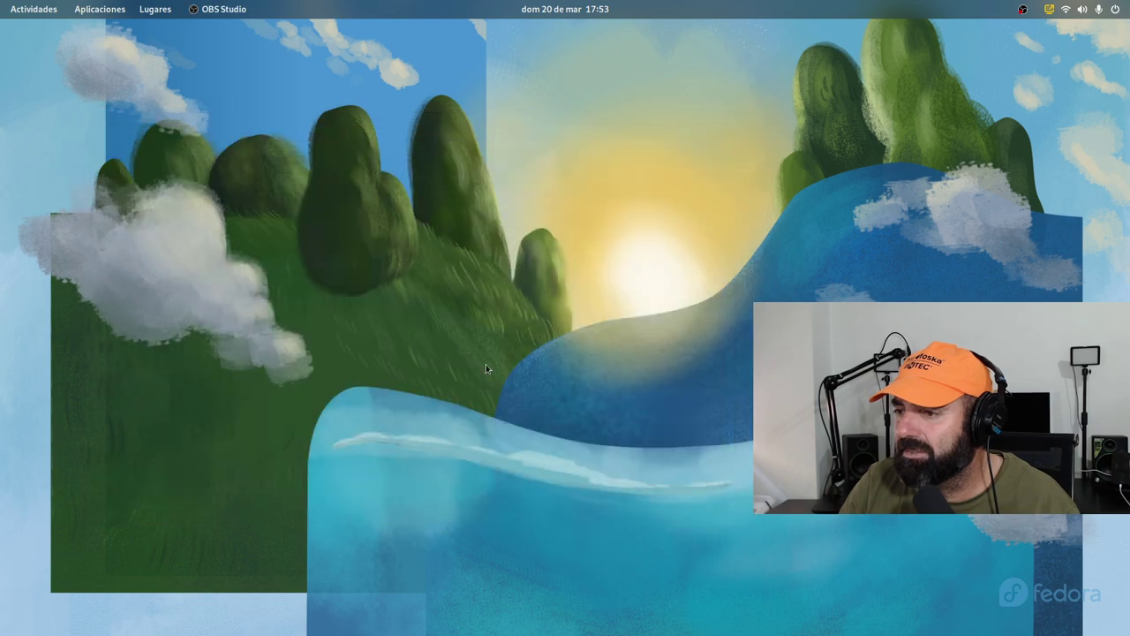
# Launch Monitor del sistema from the application grid and enlarge its window
pyautogui.press('super')
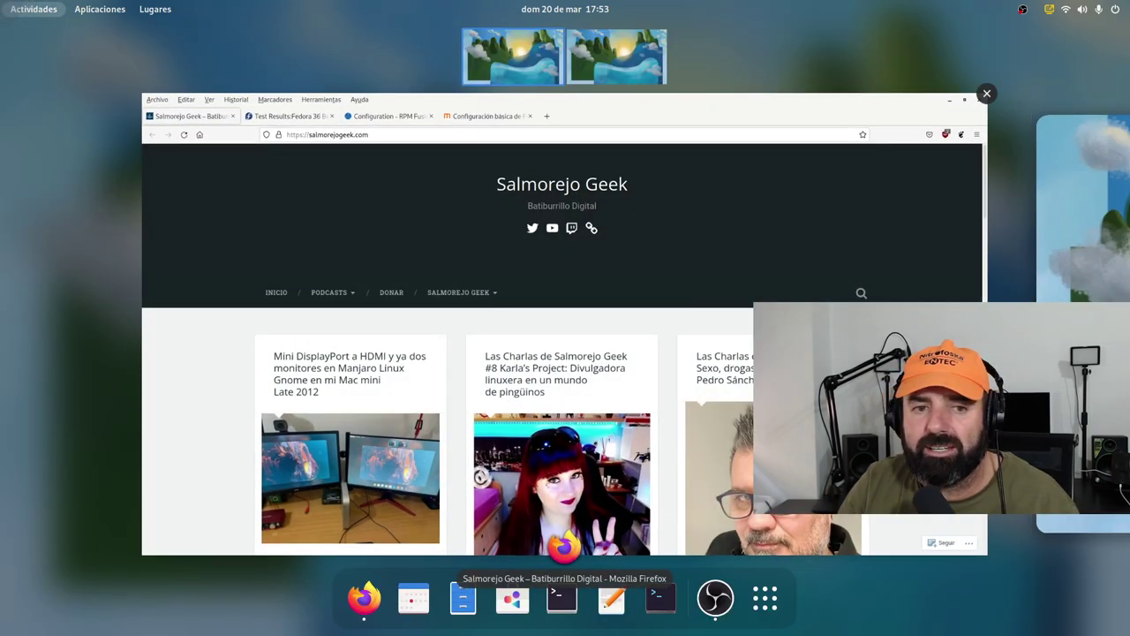
pyautogui.press('Escape')
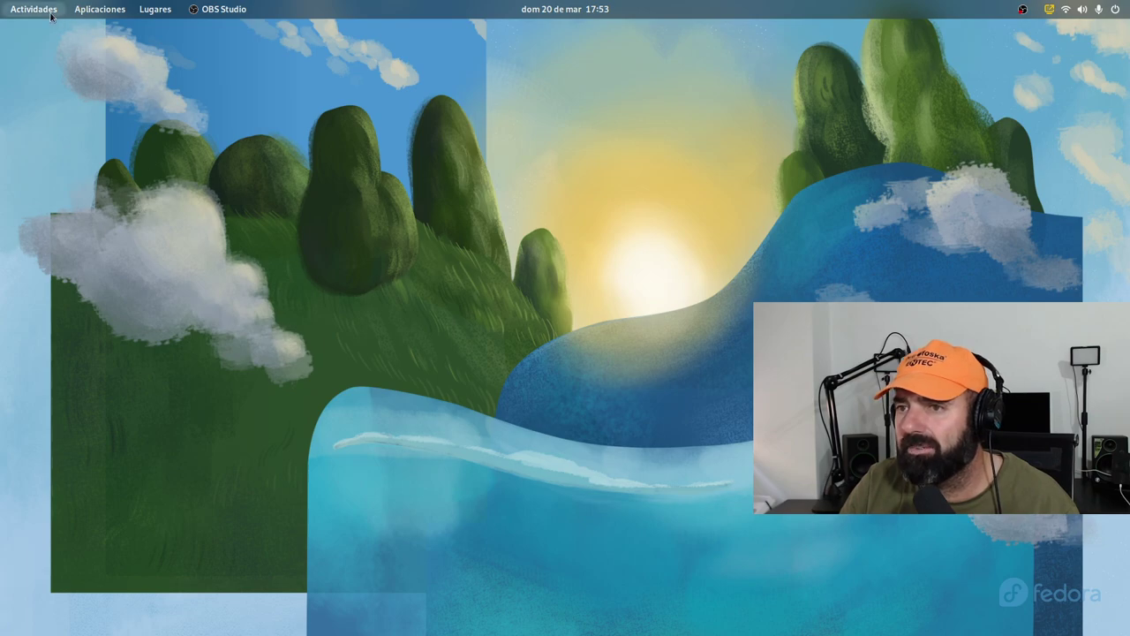
pyautogui.press('super')
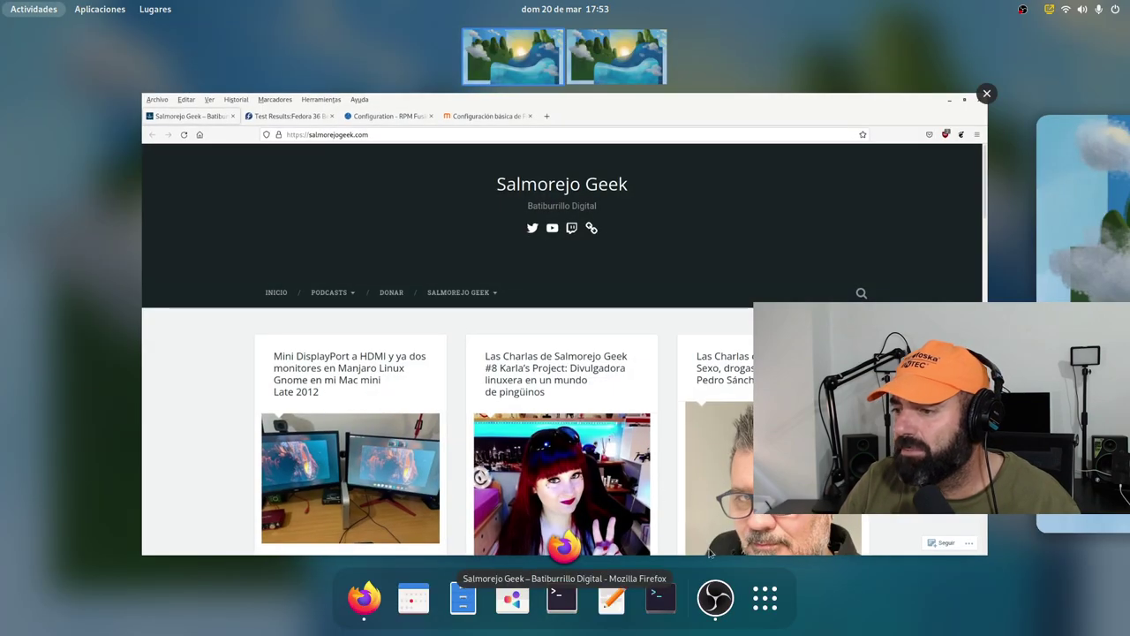
pyautogui.click(764, 598)
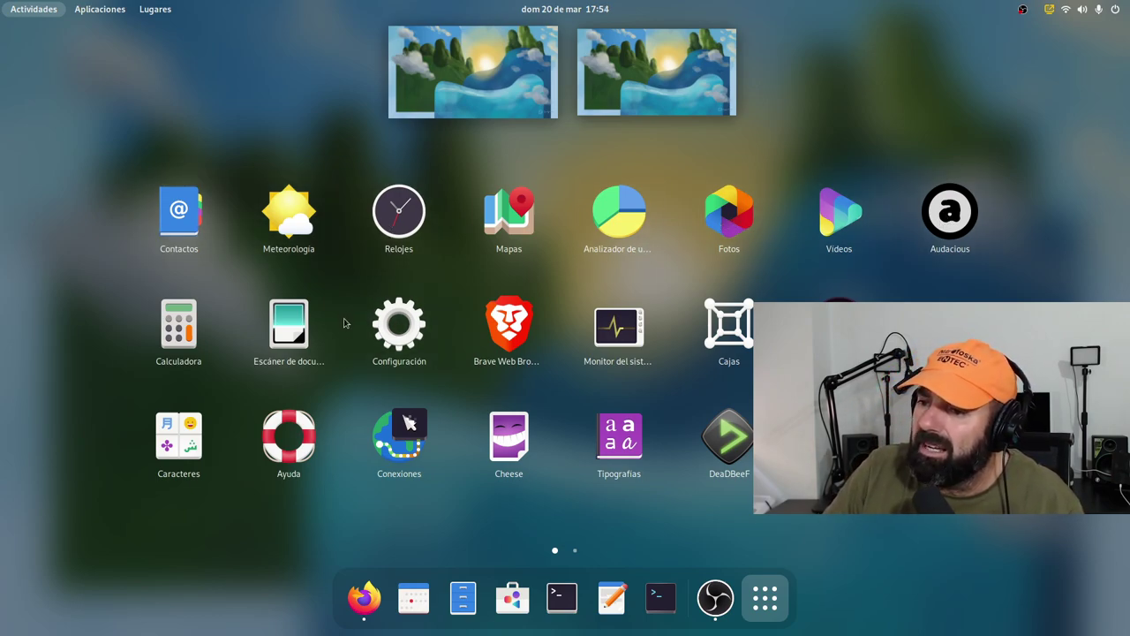
pyautogui.click(607, 322)
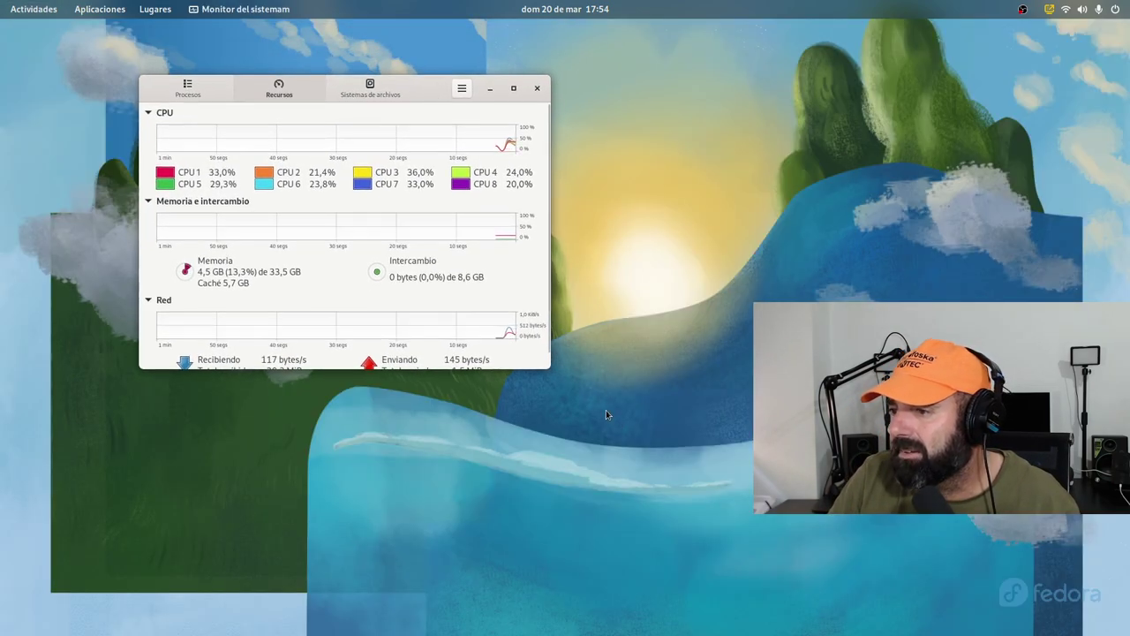
pyautogui.moveTo(550, 369); pyautogui.dragTo(946, 518)
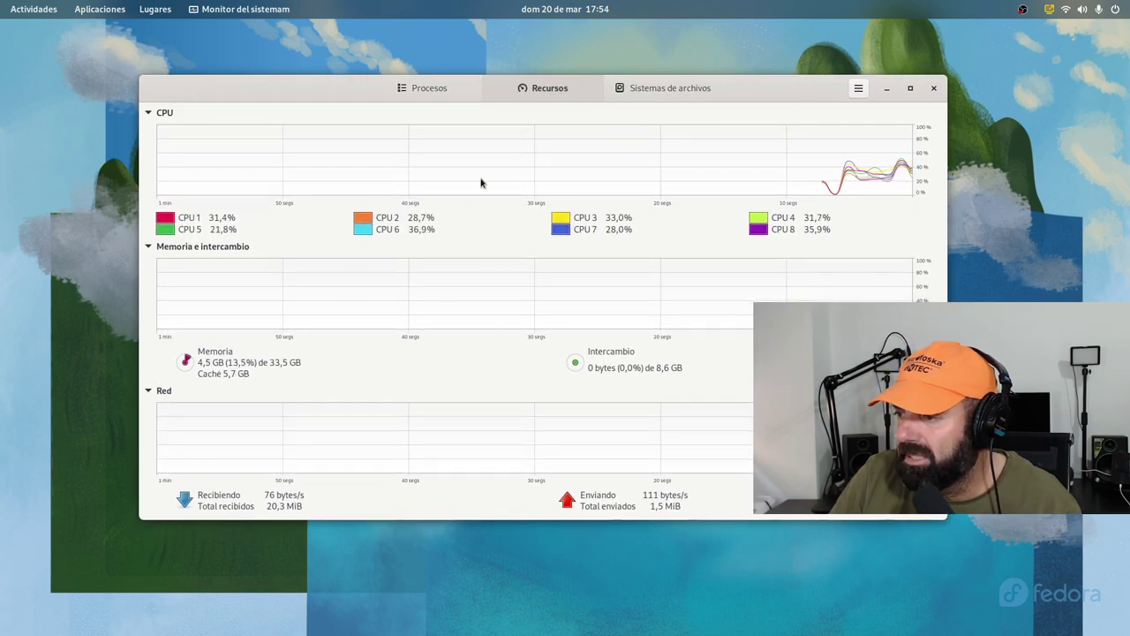
# Review the running processes, mounted file systems and resource graphs in the system monitor, and quit it
pyautogui.click(429, 88)
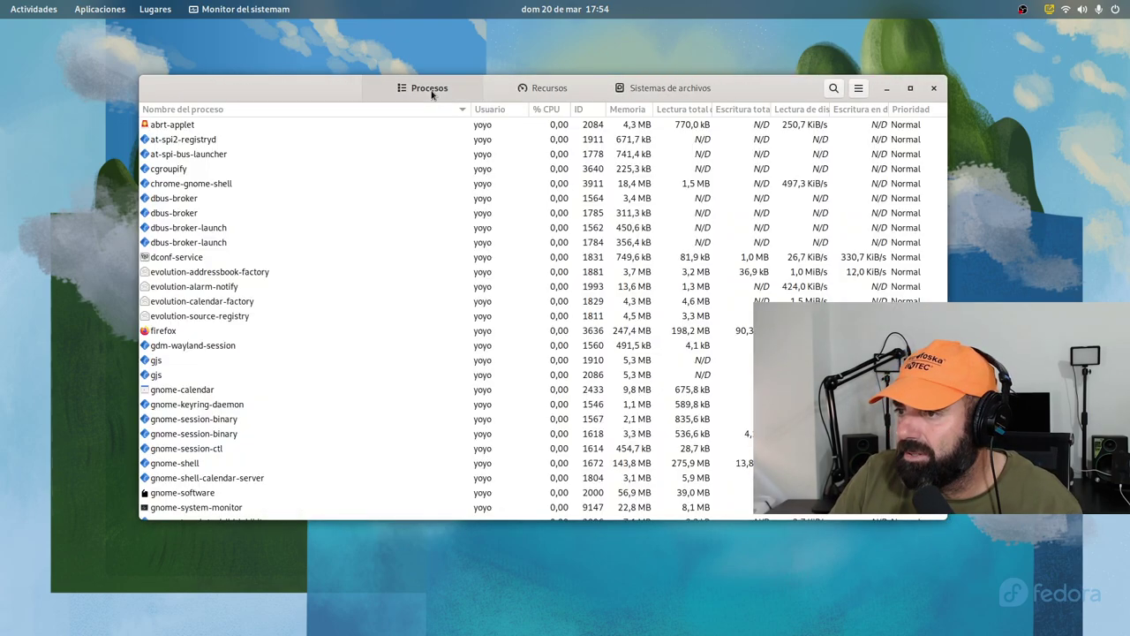
pyautogui.click(528, 91)
pyautogui.click(658, 97)
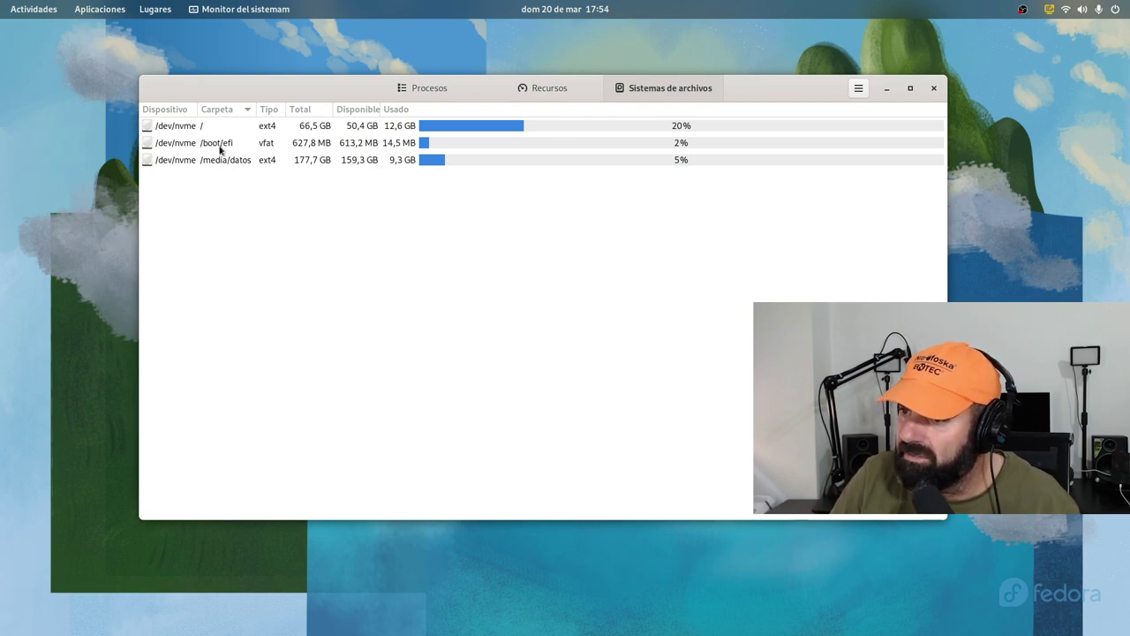
pyautogui.click(525, 91)
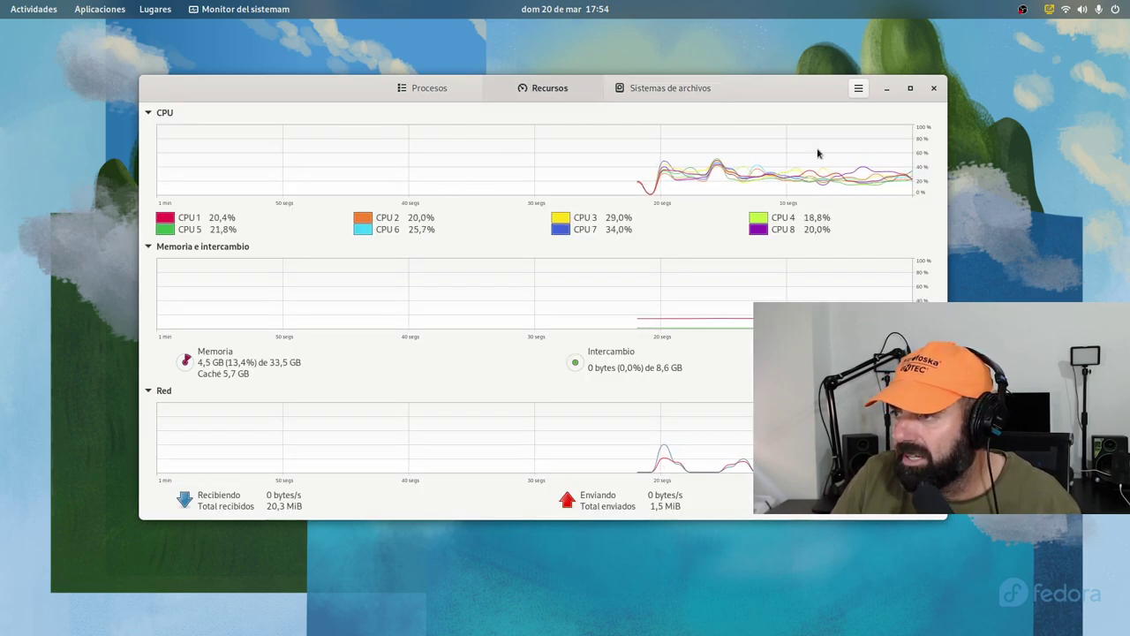
pyautogui.hotkey('ctrl', 'q')
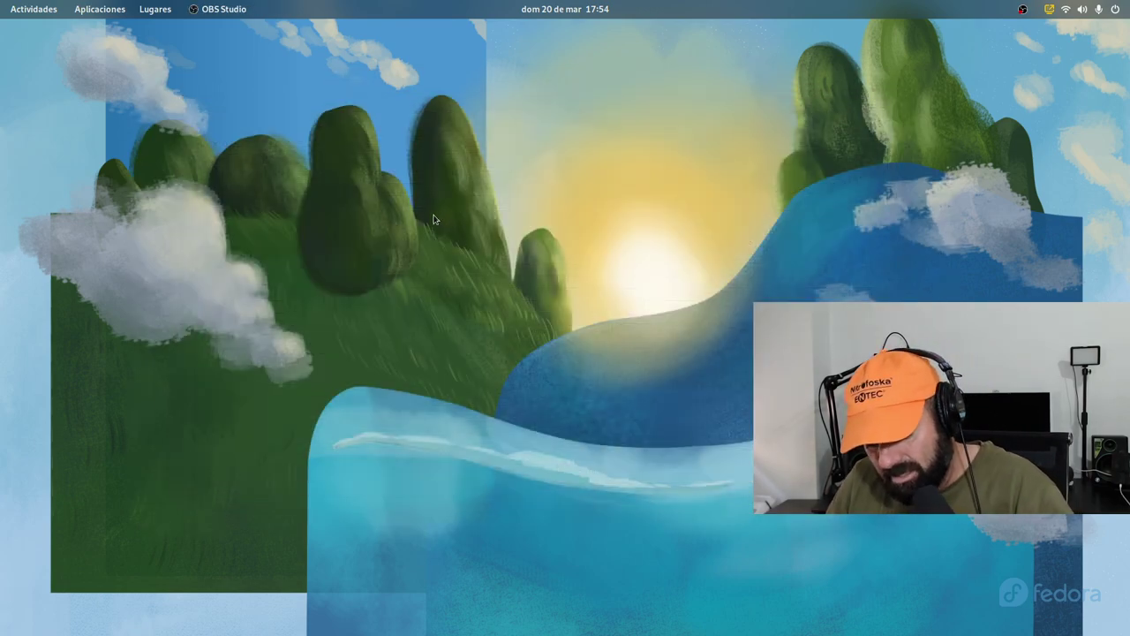
# Launch Conexiones from the application grid, decline its welcome introduction and close the app
pyautogui.press('super')
pyautogui.press('super')
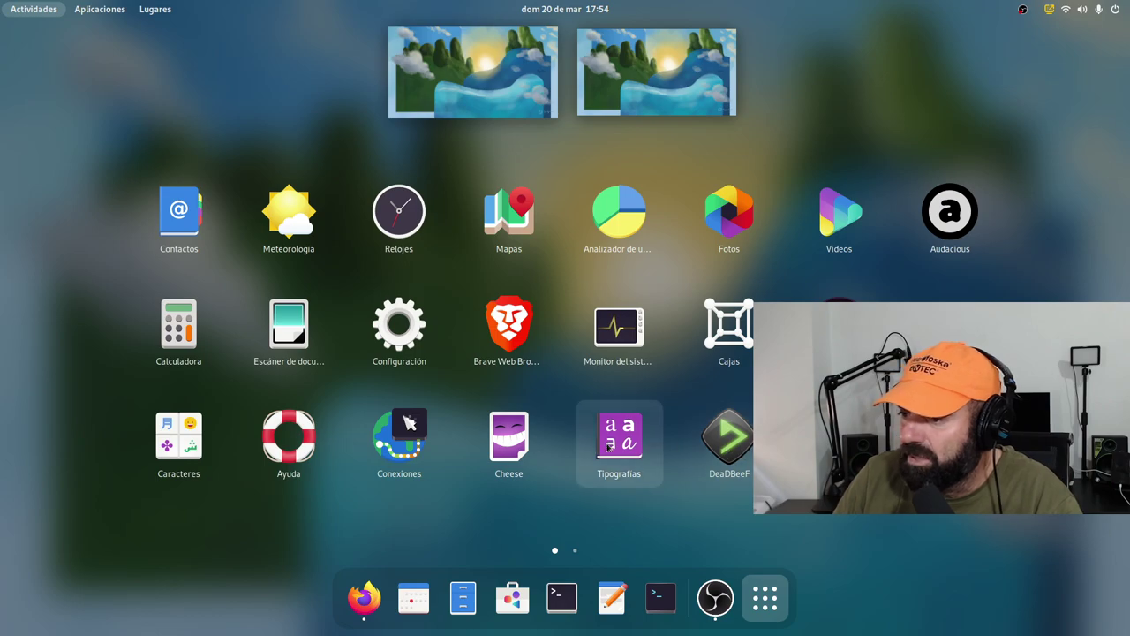
pyautogui.click(399, 437)
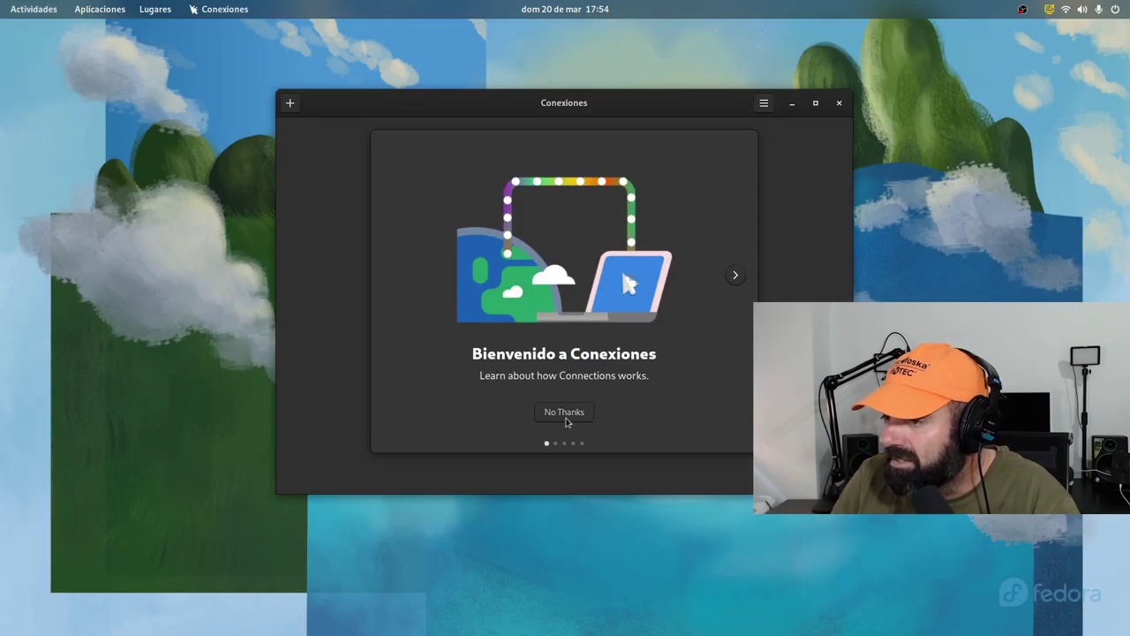
pyautogui.click(581, 415)
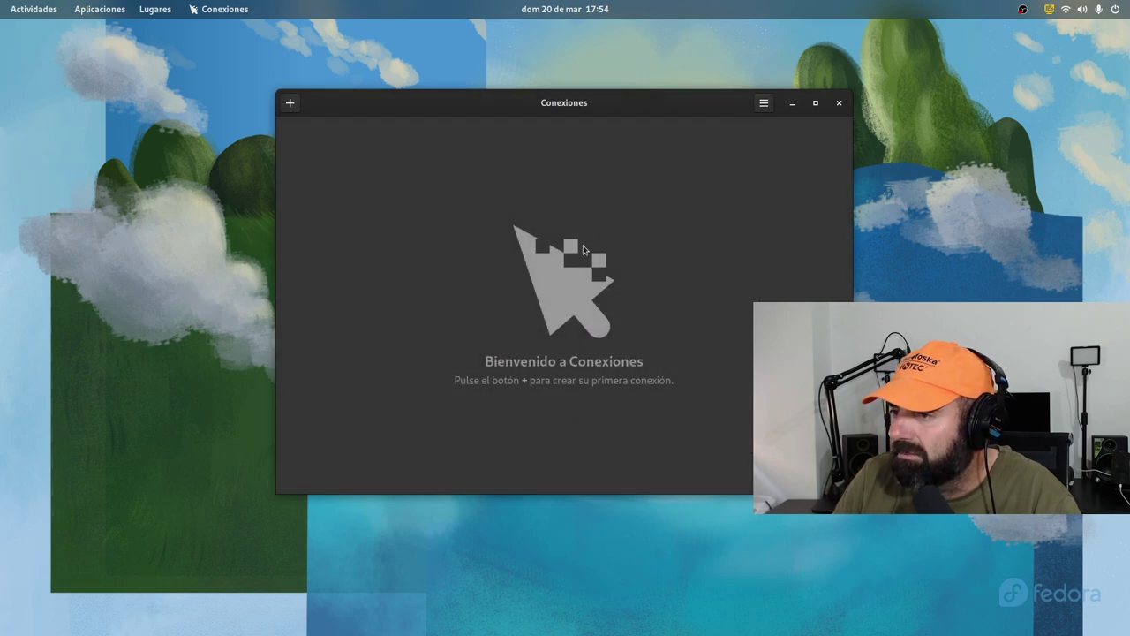
pyautogui.click(839, 104)
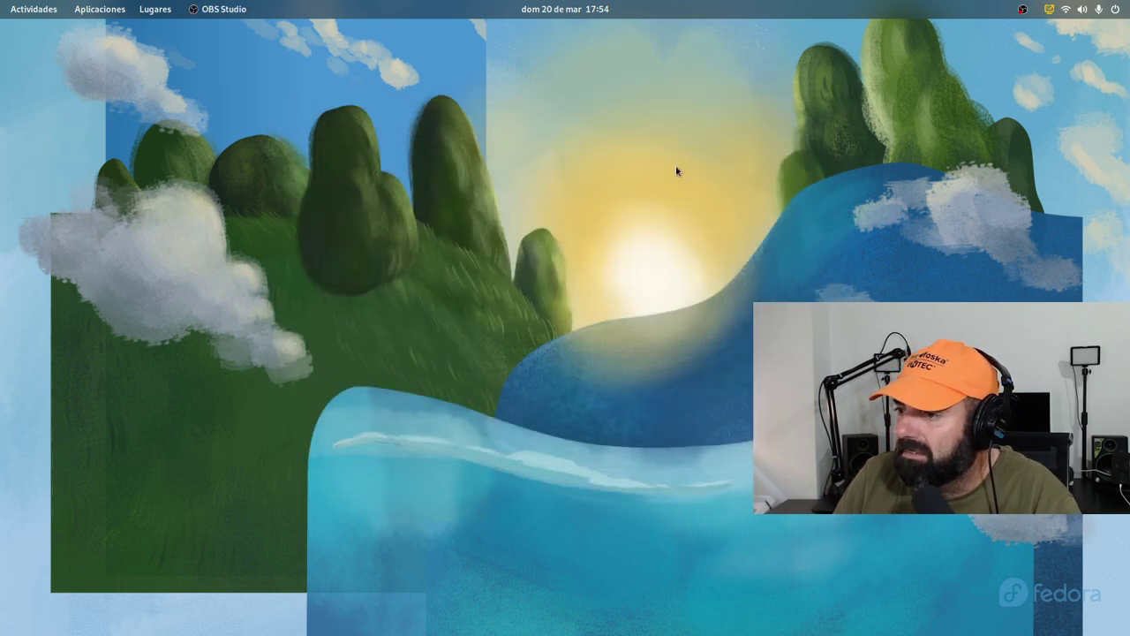
# Launch Tour from the second page of the application grid and move its window aside
pyautogui.click(34, 9)
pyautogui.click(765, 598)
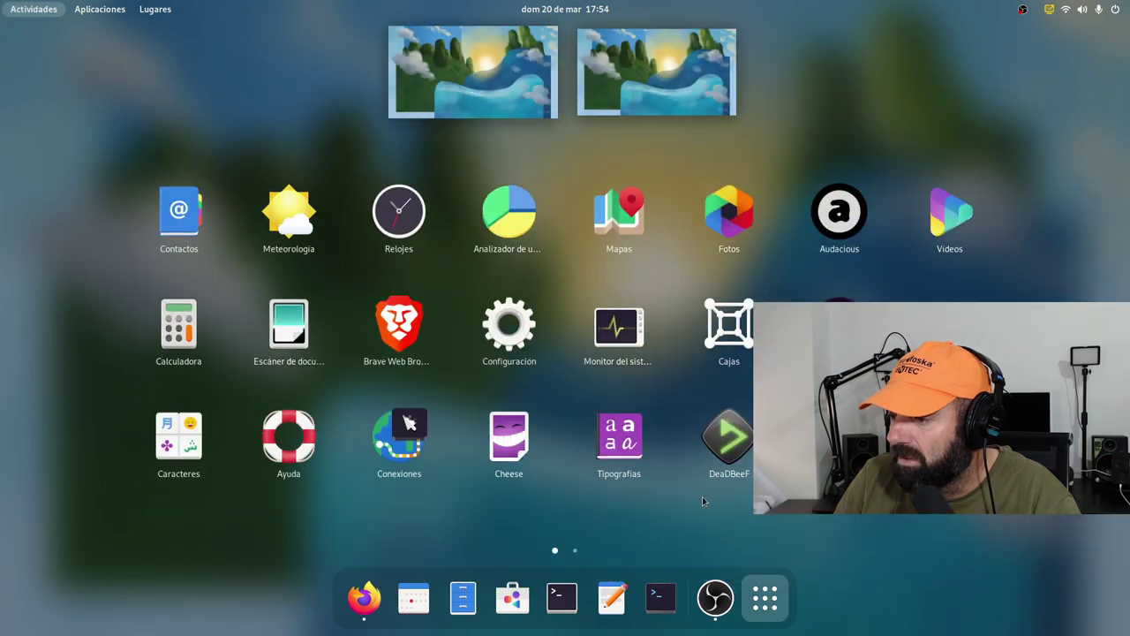
pyautogui.scroll(-1, 546, 444)
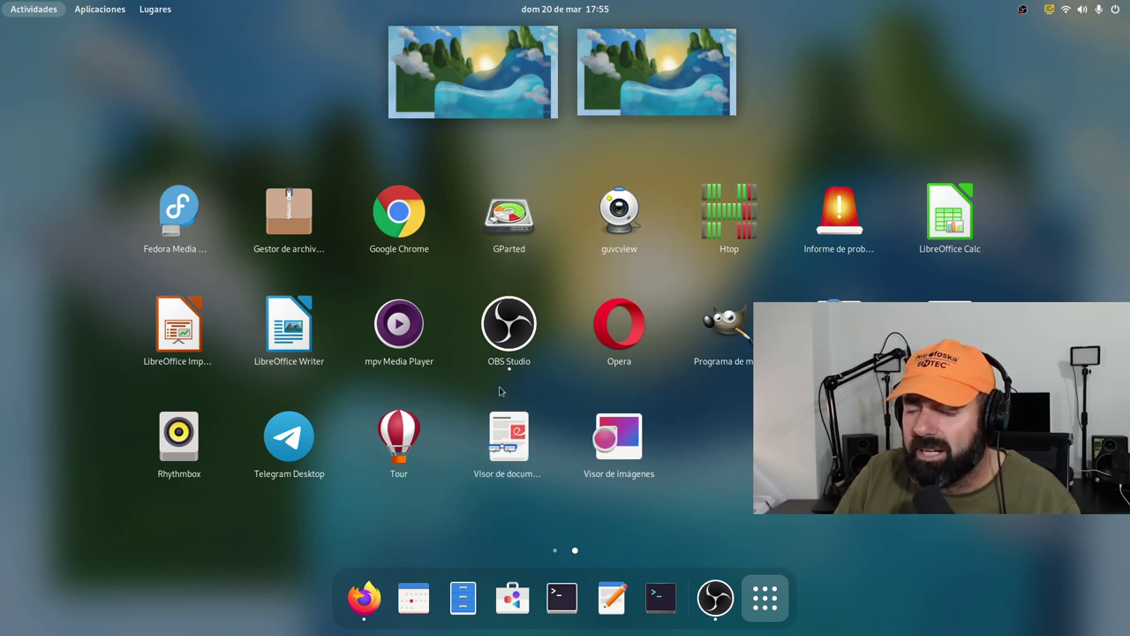
pyautogui.click(398, 437)
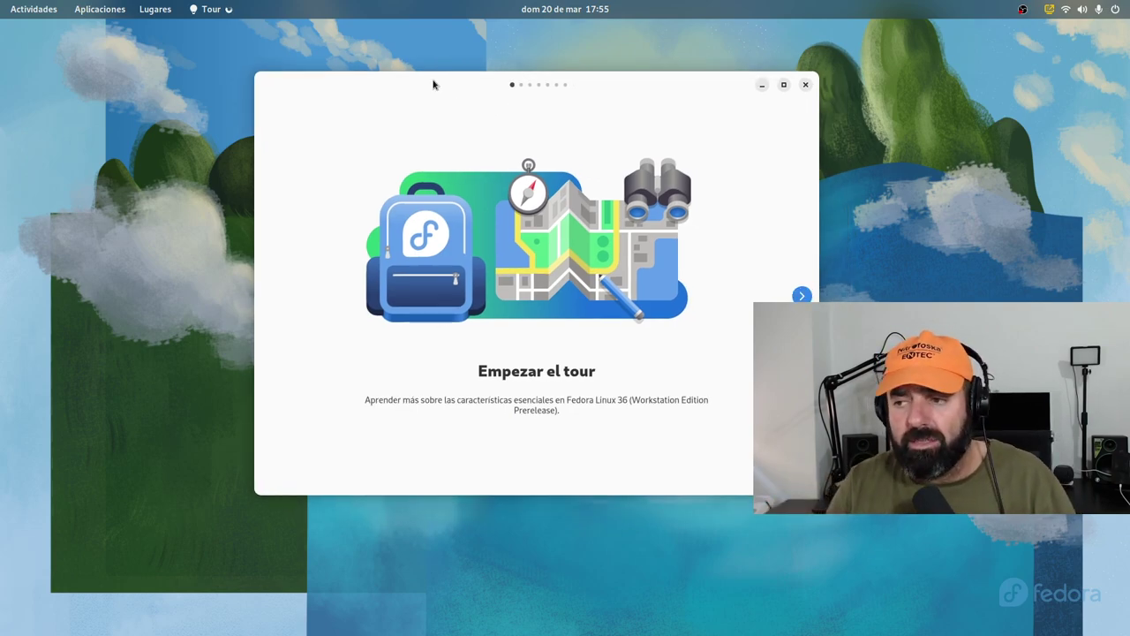
pyautogui.moveTo(416, 80); pyautogui.dragTo(259, 80)
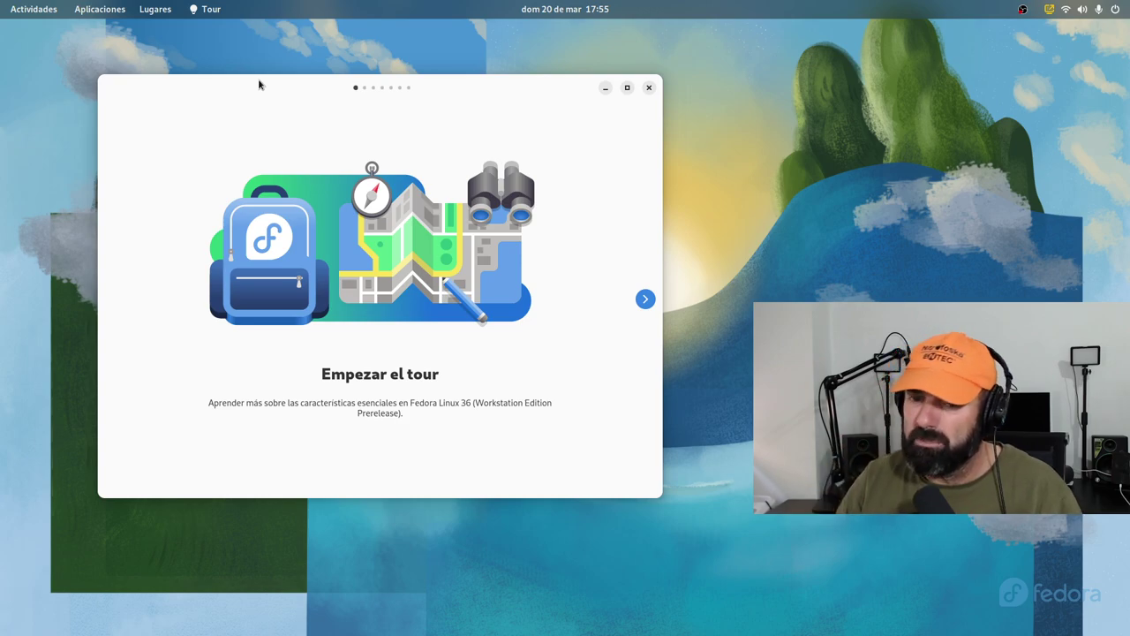
# Open the Software app from the overview and reposition its window on the desktop
pyautogui.moveTo(2, 2)
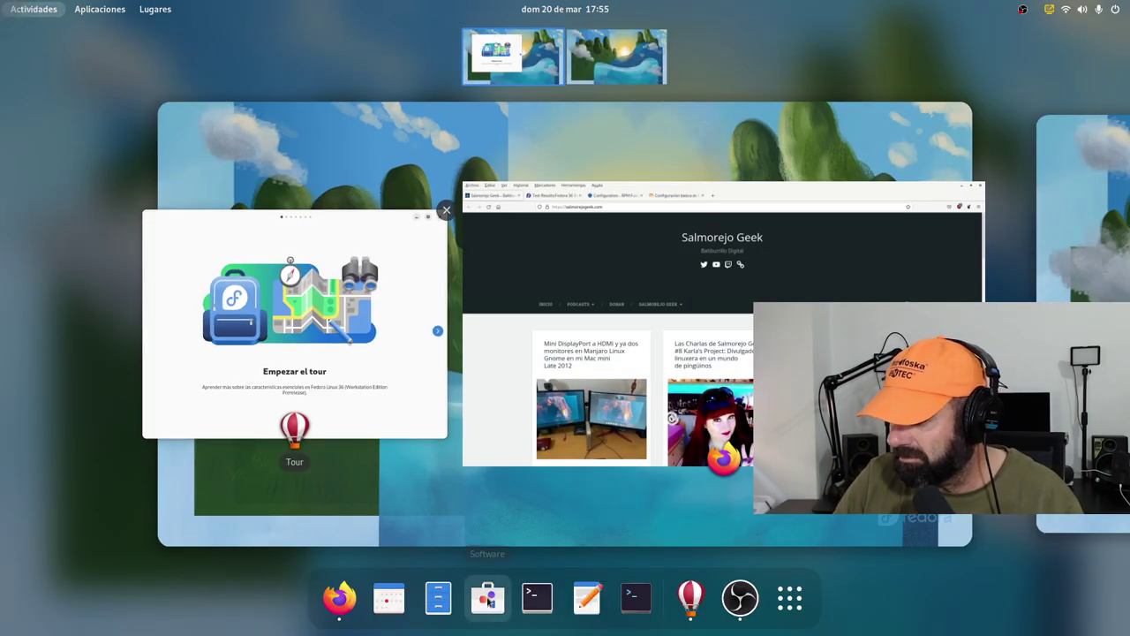
pyautogui.click(485, 595)
pyautogui.moveTo(95, 40); pyautogui.dragTo(214, 105)
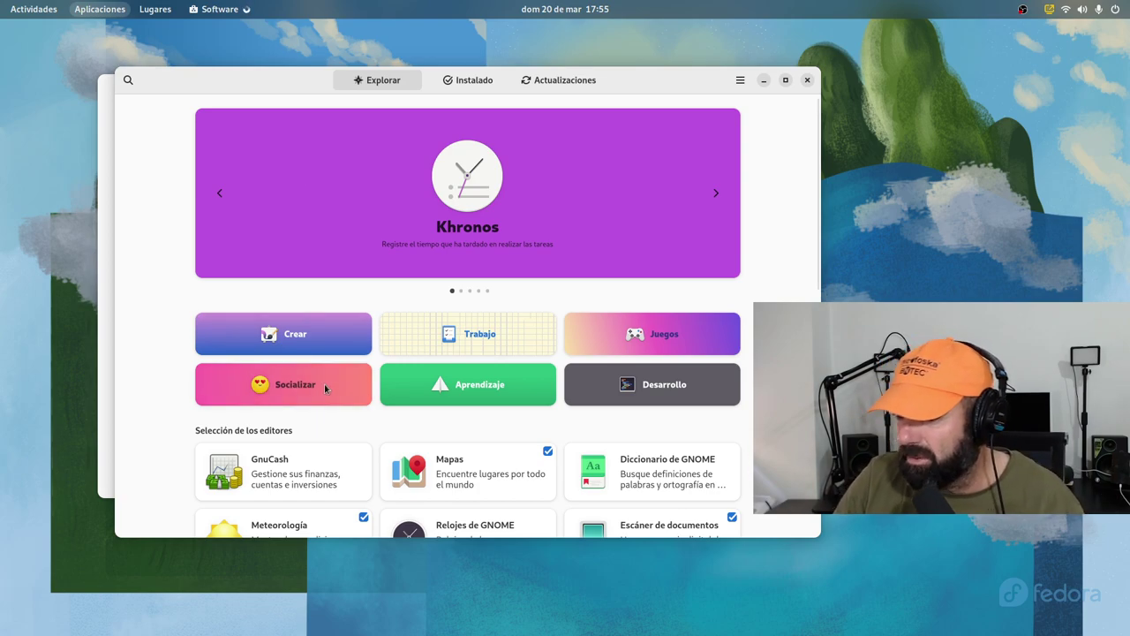
# Look through the Instalado and Actualizaciones views in Software and return to Explorar
pyautogui.click(460, 80)
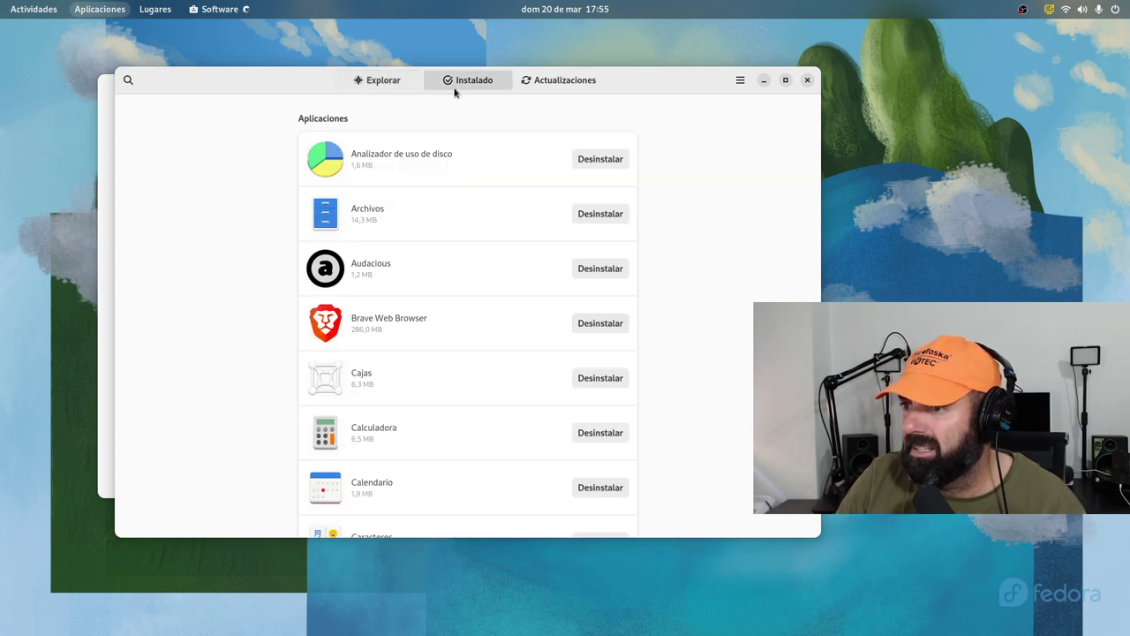
pyautogui.click(388, 81)
pyautogui.click(540, 84)
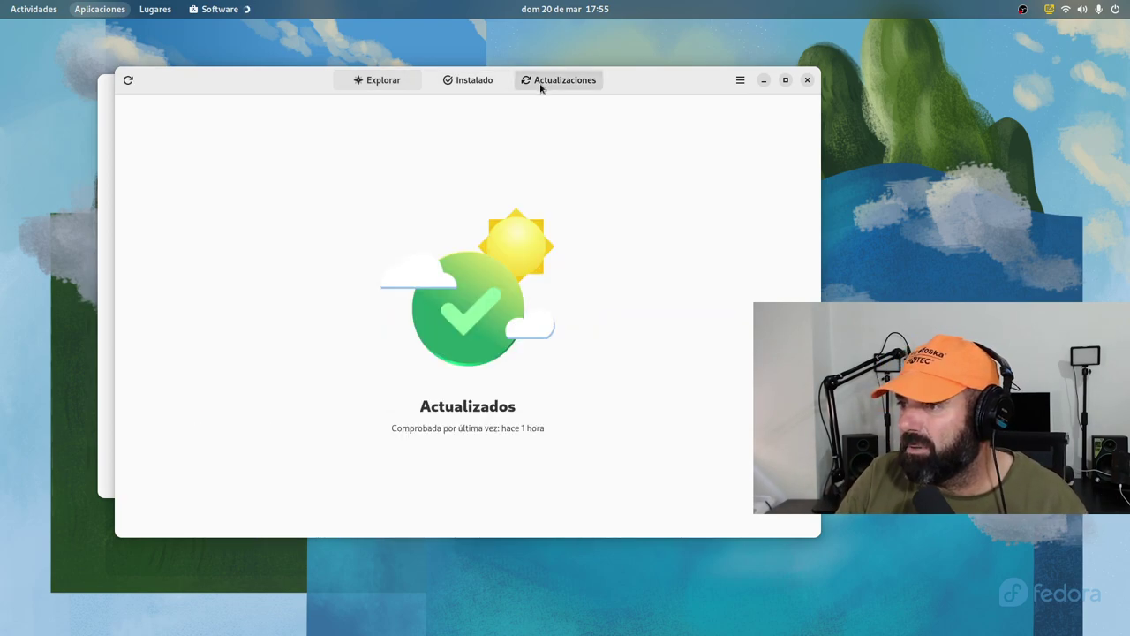
pyautogui.click(461, 82)
pyautogui.click(383, 81)
# Move and enlarge the Software window, then view its main menu options and dismiss them
pyautogui.moveTo(282, 83); pyautogui.dragTo(321, 83)
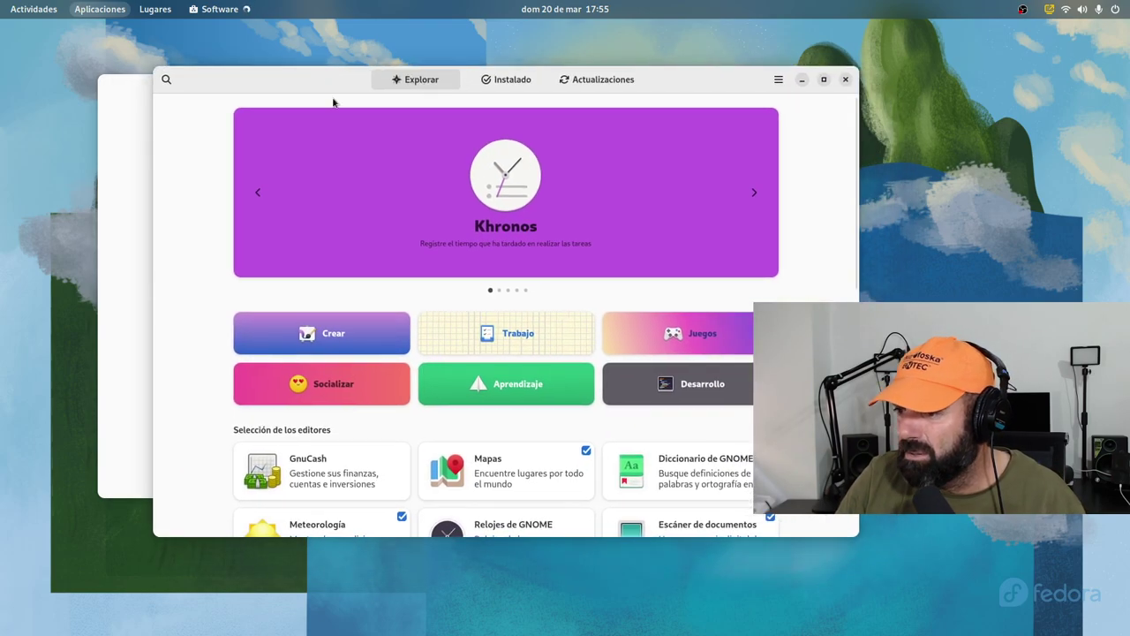
pyautogui.moveTo(855, 535); pyautogui.dragTo(1007, 609)
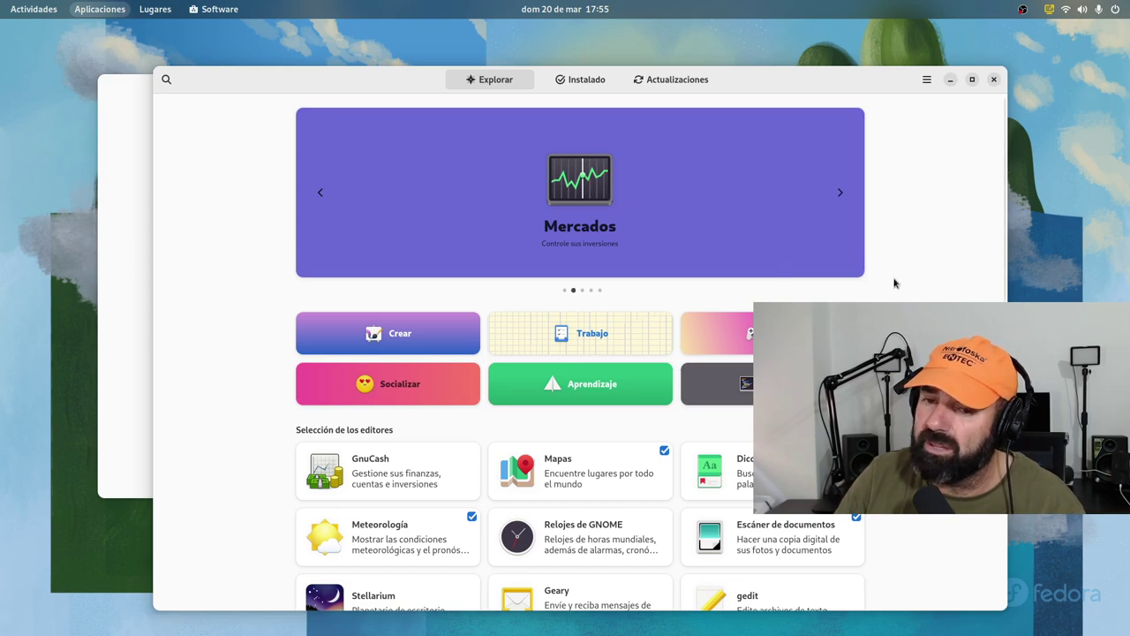
pyautogui.click(927, 81)
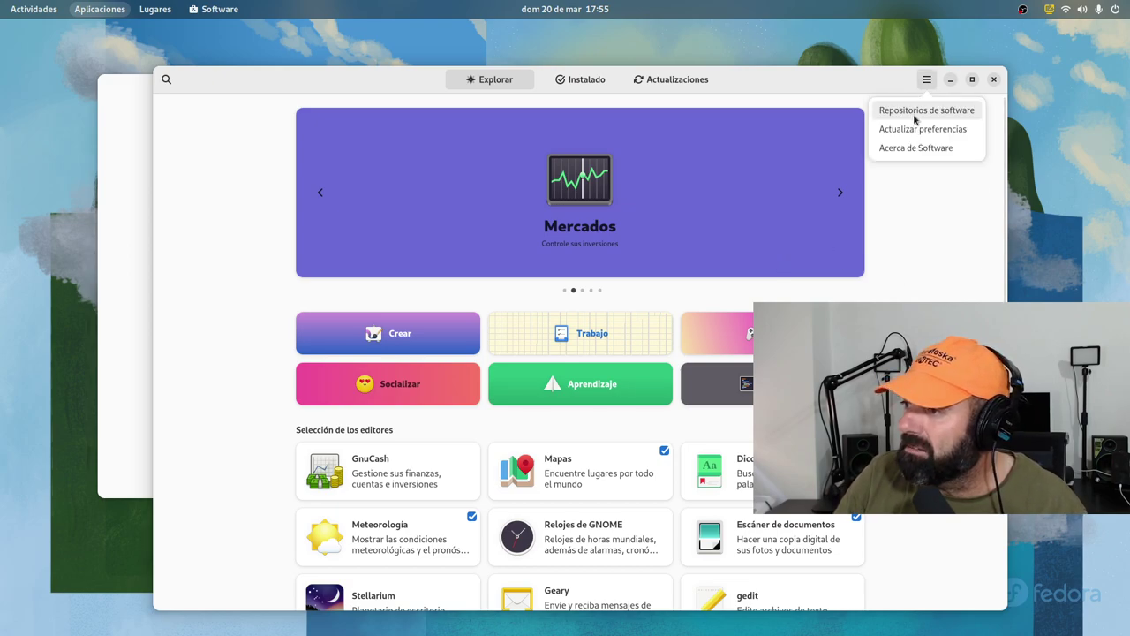
pyautogui.click(920, 217)
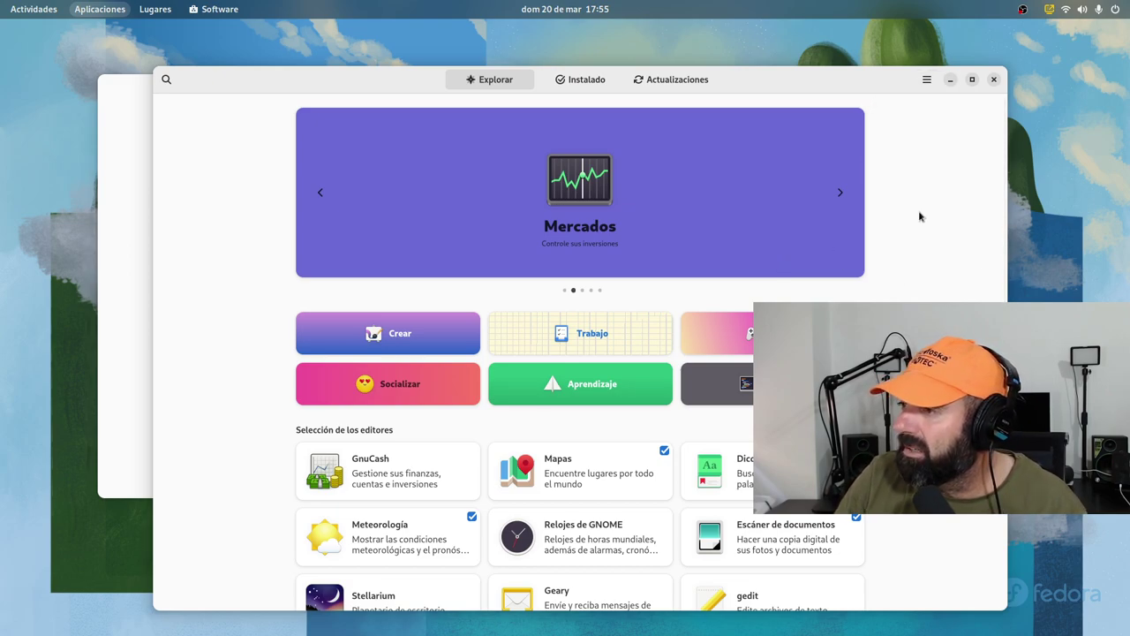
# Search the software catalogue for "kdenlive" and open the Kdenlive details page
pyautogui.click(166, 80)
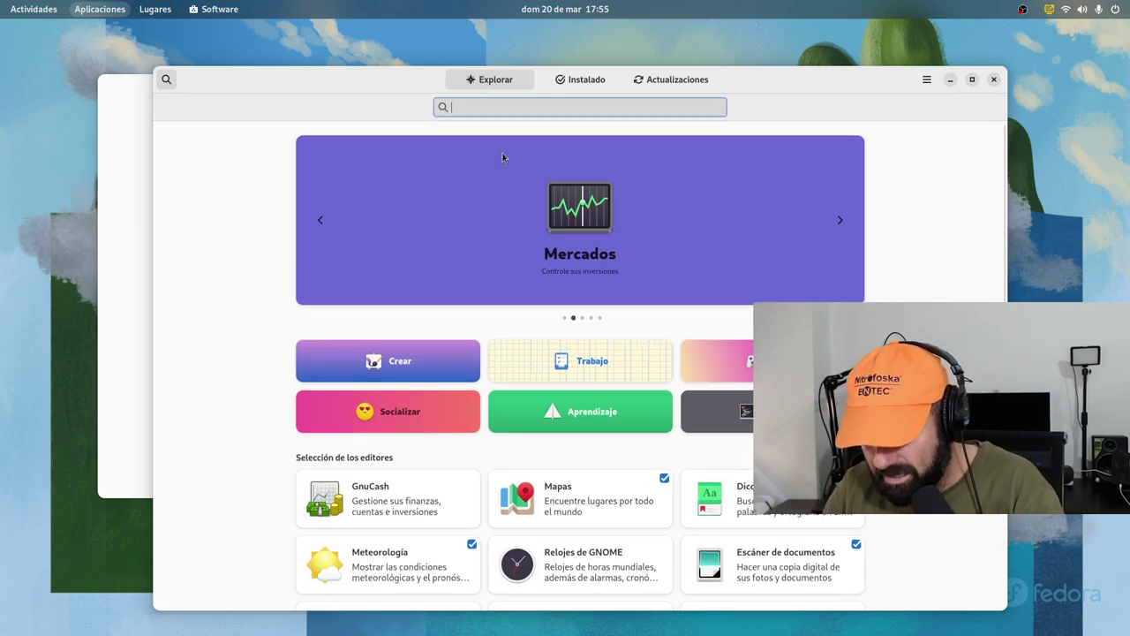
pyautogui.write('kdenlive')
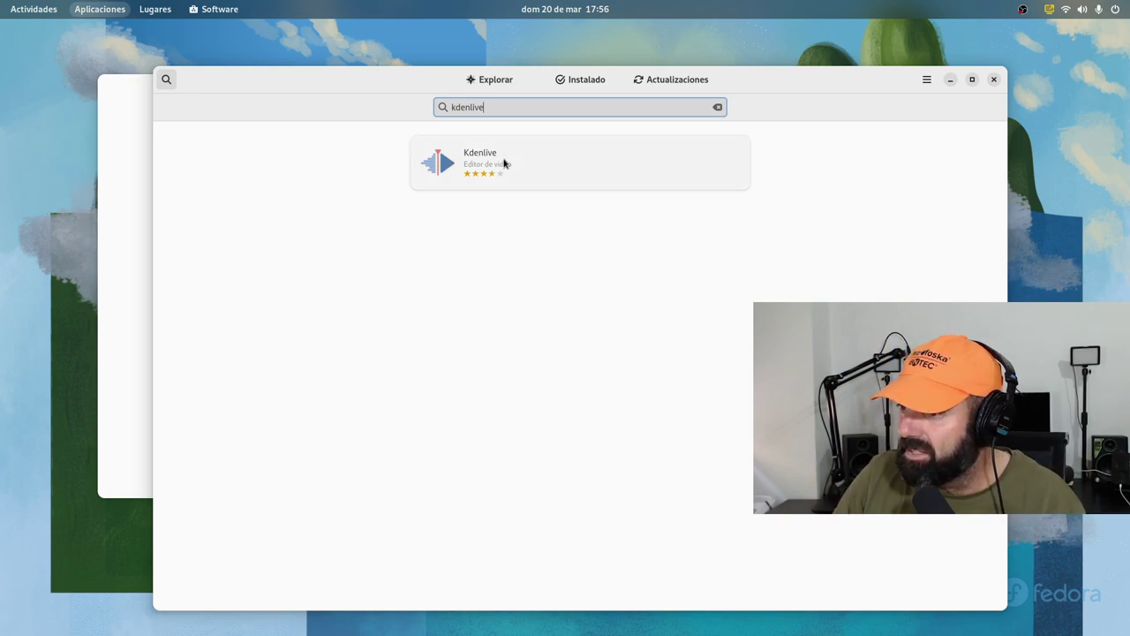
pyautogui.click(504, 163)
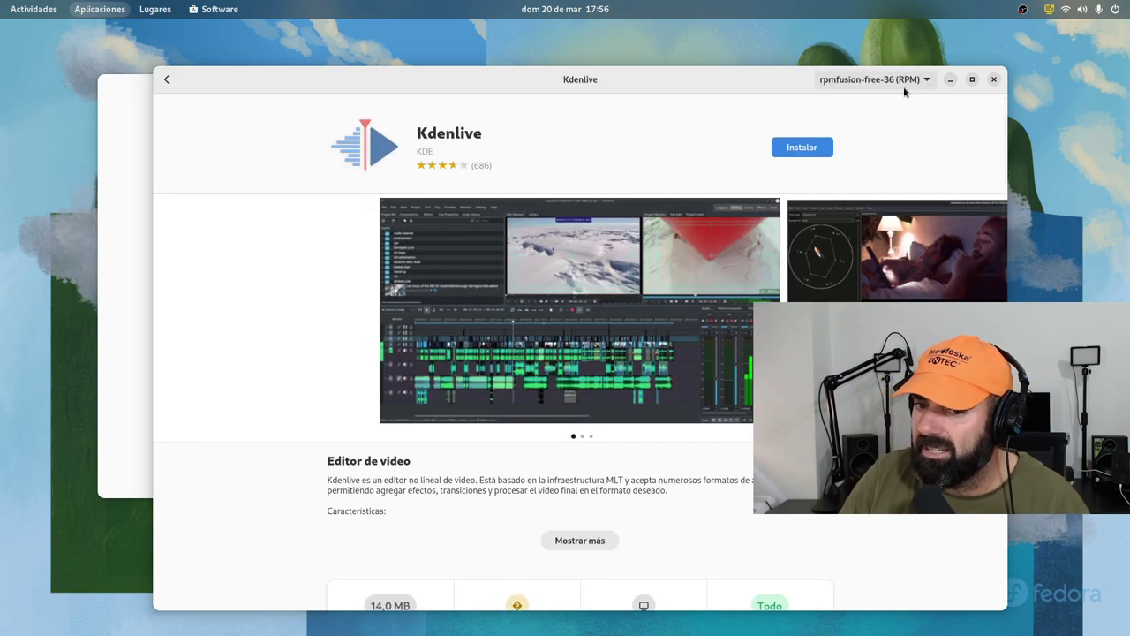
# Examine the available installation sources for Kdenlive, Flathub (Flatpak) and rpmfusion-free-36 (RPM), without changing the selected one
pyautogui.click(908, 88)
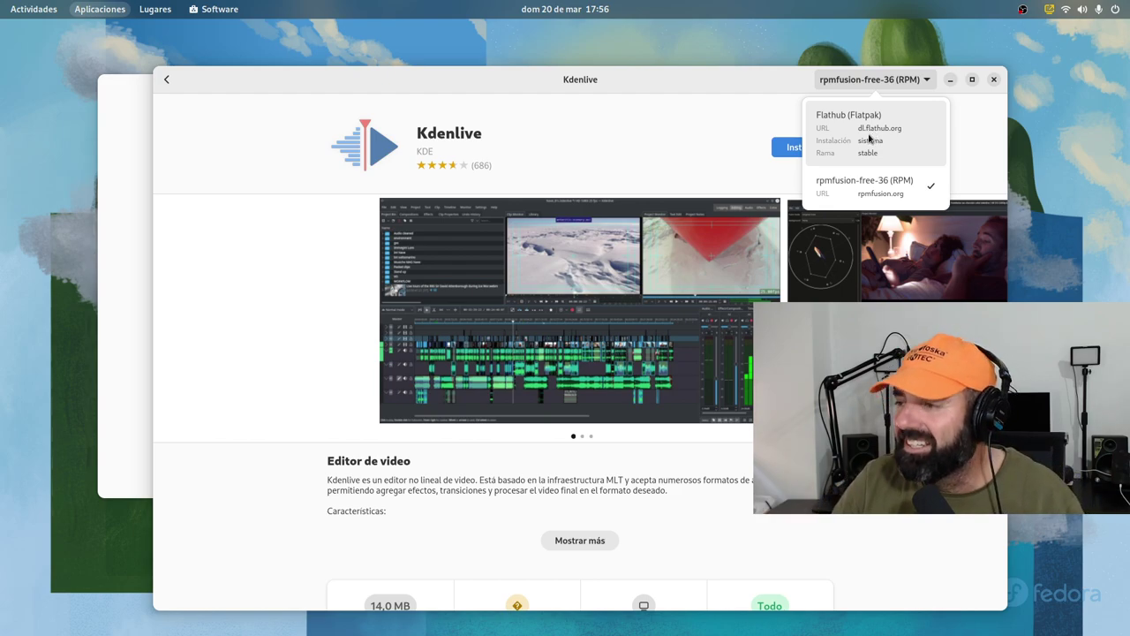
pyautogui.click(723, 86)
pyautogui.click(874, 81)
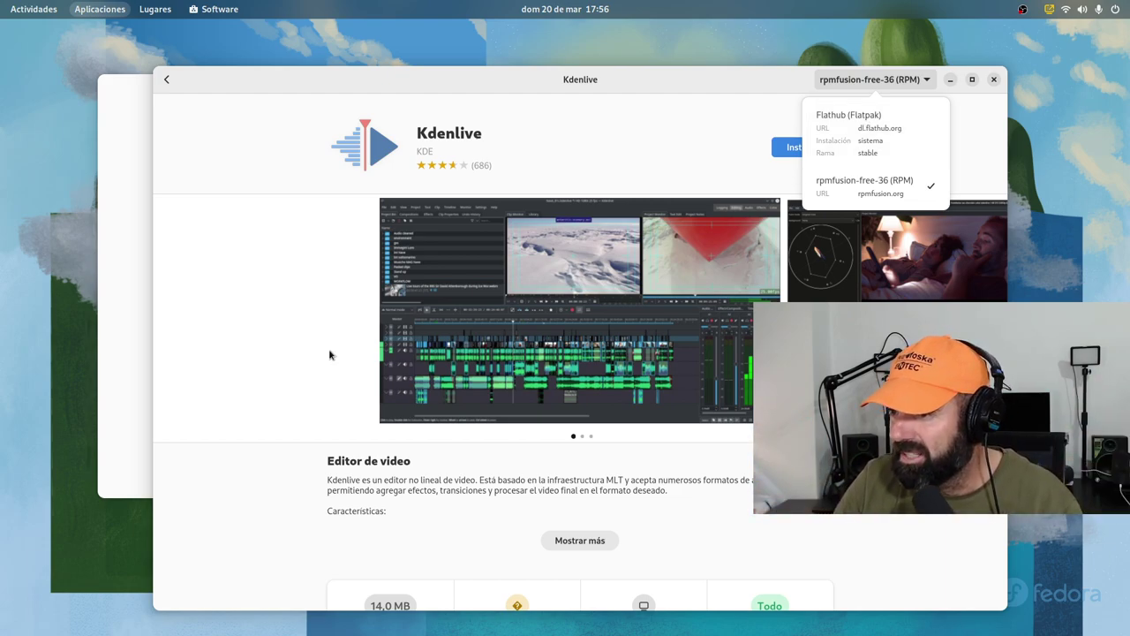
pyautogui.click(212, 337)
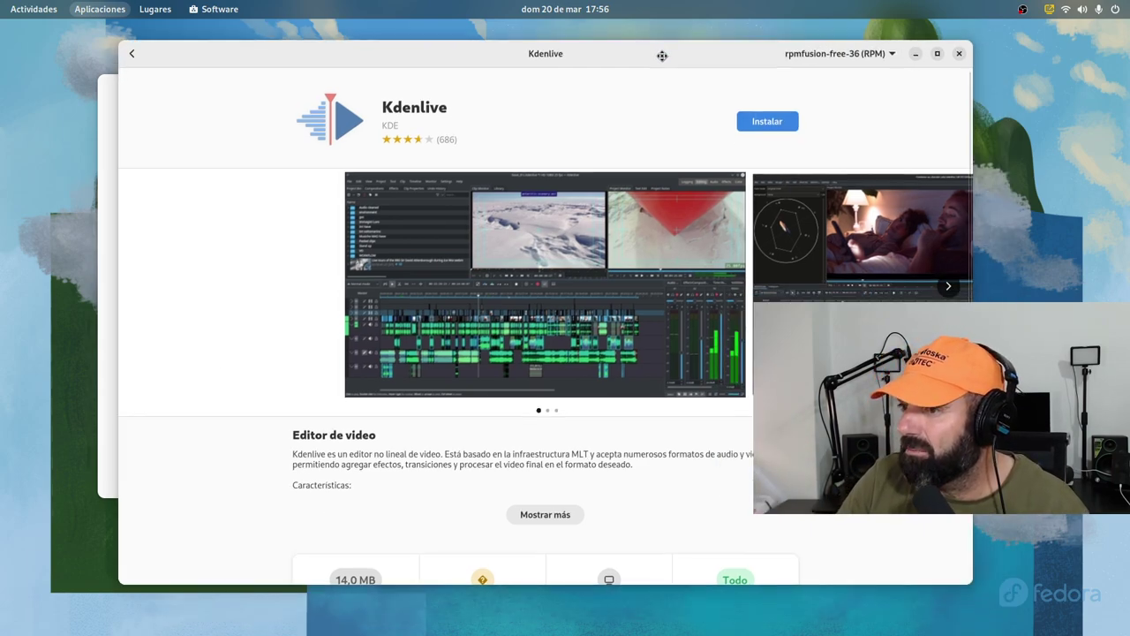
# Return from the Kdenlive page to Explorar, skim the featured applications and close Software
pyautogui.click(131, 54)
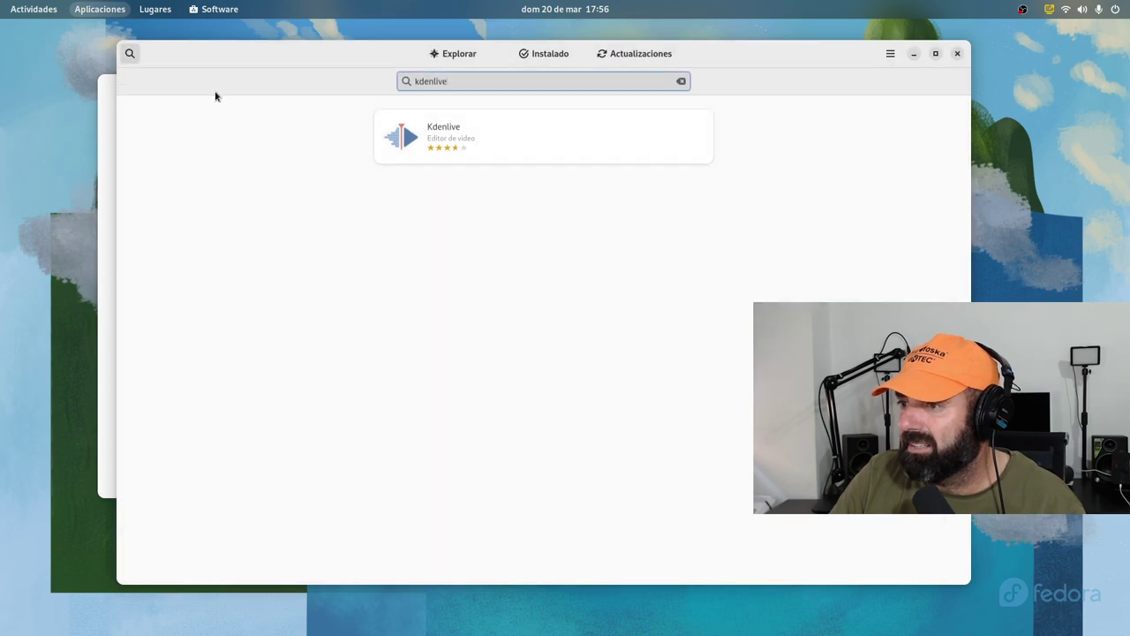
pyautogui.click(452, 60)
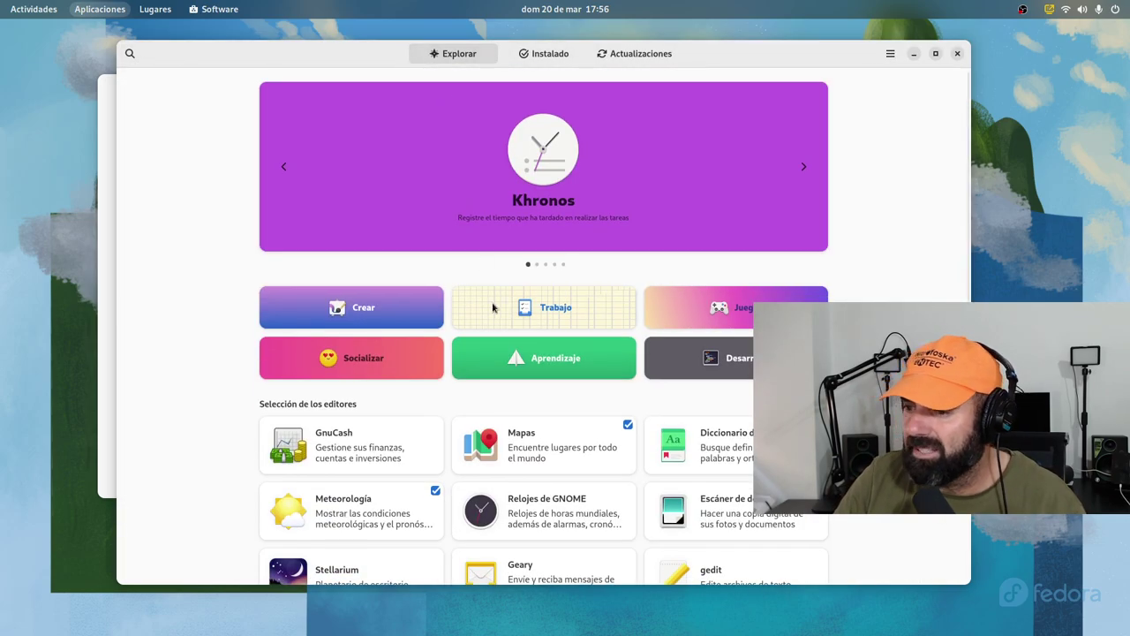
pyautogui.scroll(-5, 495, 303)
pyautogui.scroll(5, 468, 378)
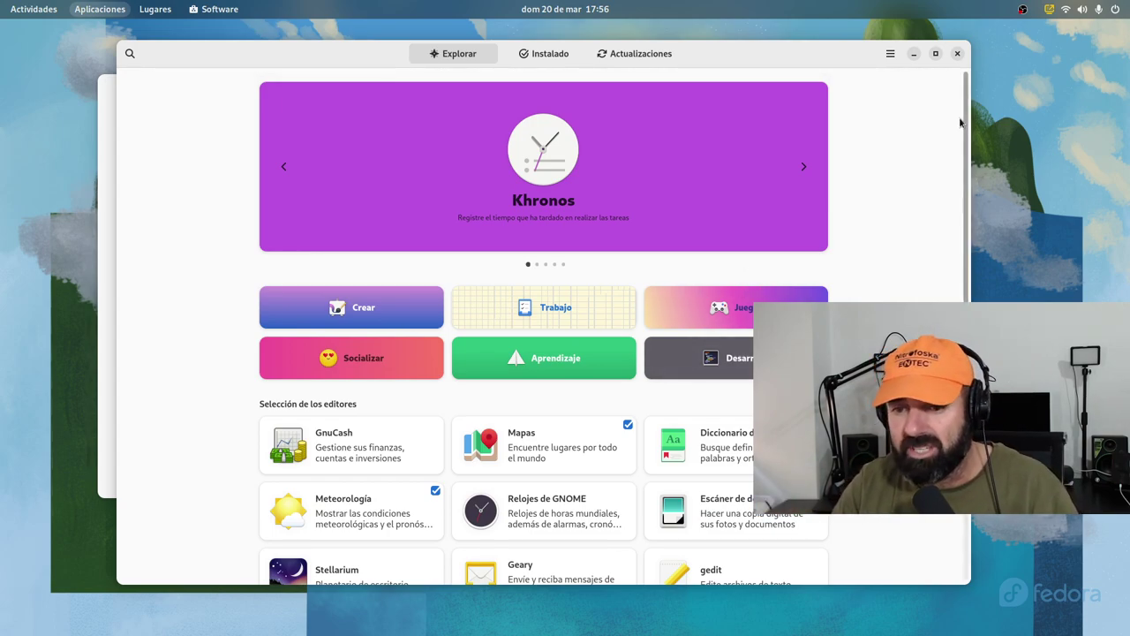
pyautogui.click(958, 54)
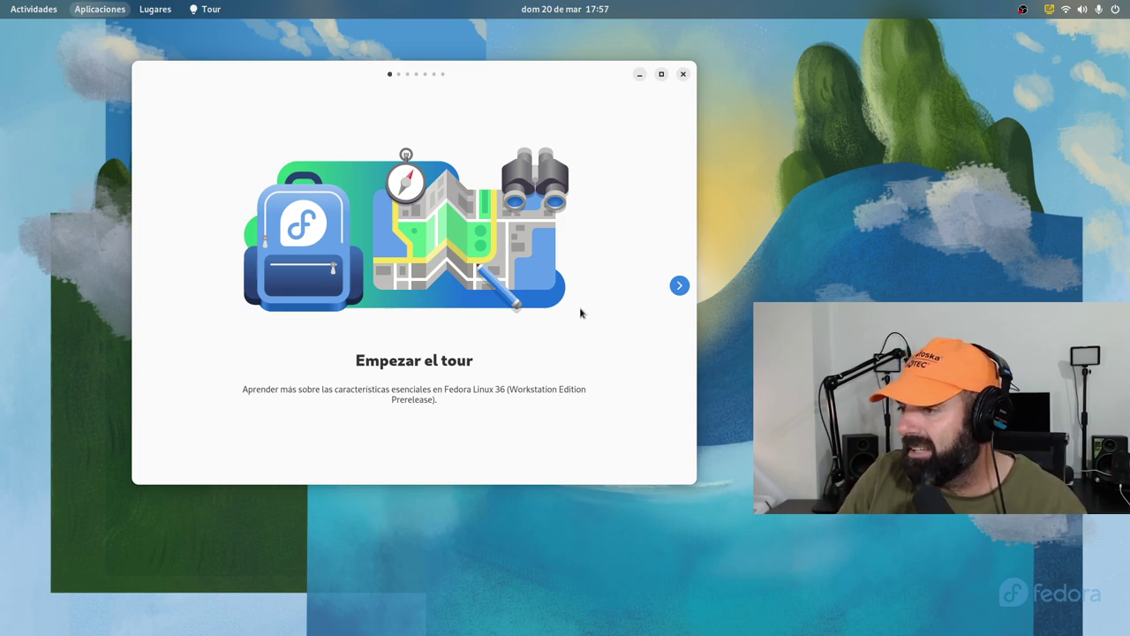
# Advance Tour to "Obtener una visión general", reposition its window and briefly show and hide the activities overview
pyautogui.click(680, 285)
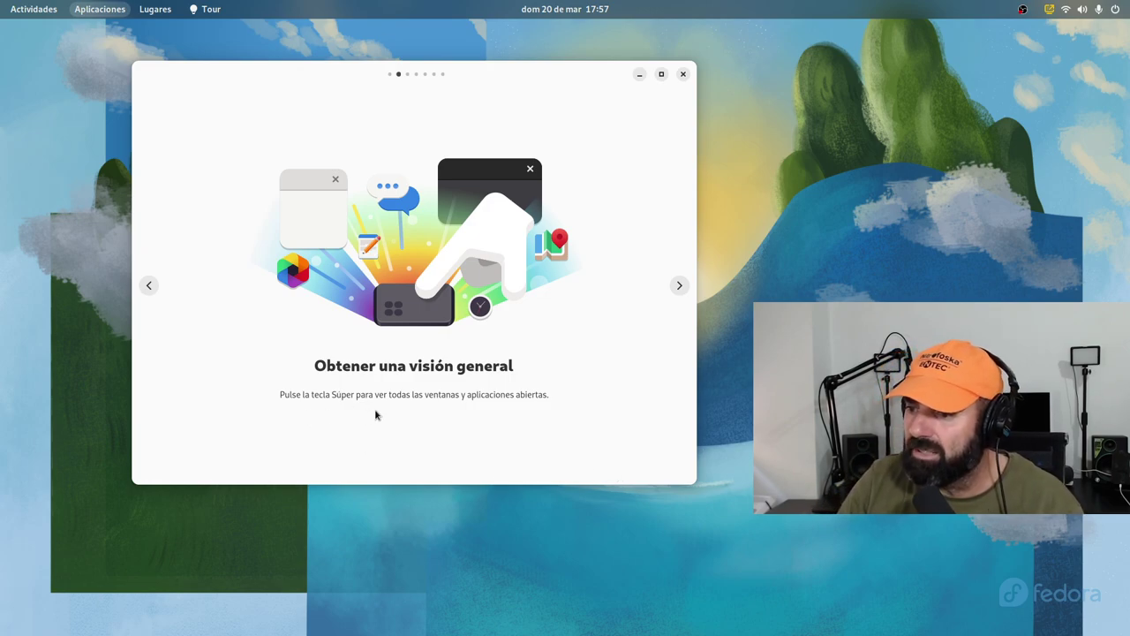
pyautogui.moveTo(347, 75); pyautogui.dragTo(399, 83)
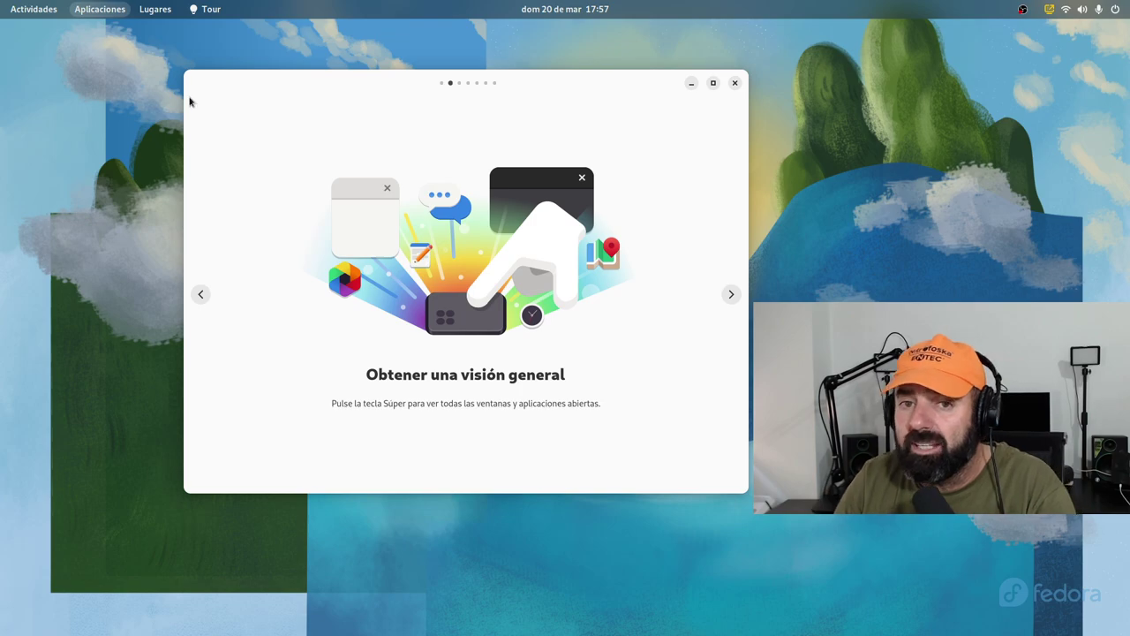
pyautogui.moveTo(287, 91); pyautogui.dragTo(227, 91)
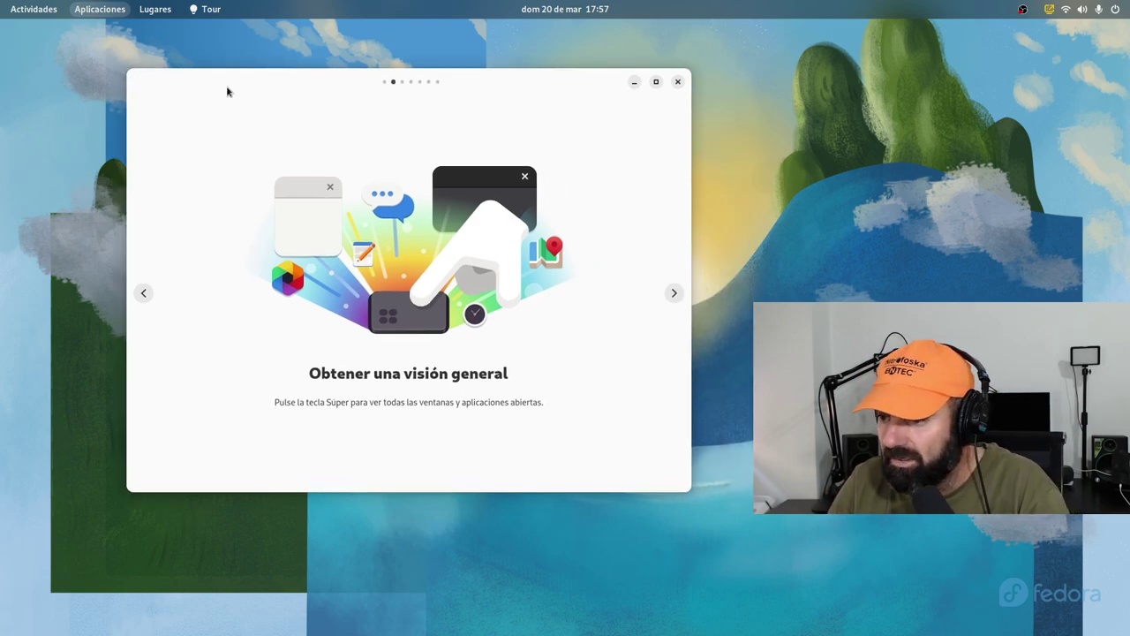
pyautogui.press('super')
pyautogui.press('super')
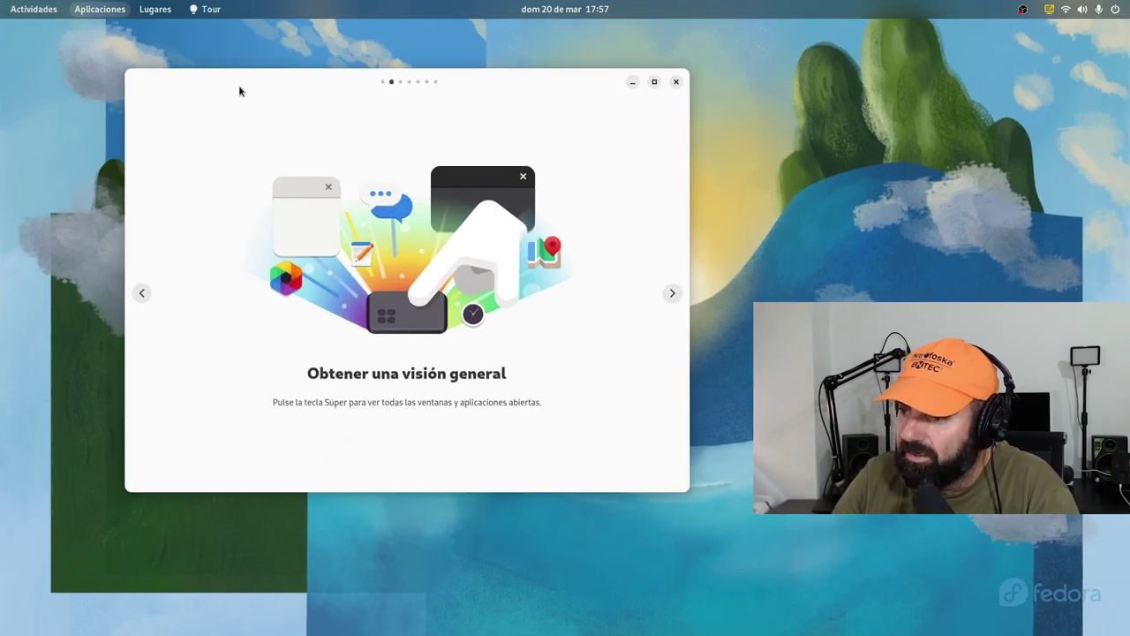
# Advance Tour to "Simplemente escriba para buscar", try an overview search for "r" and return to the desktop
pyautogui.click(671, 295)
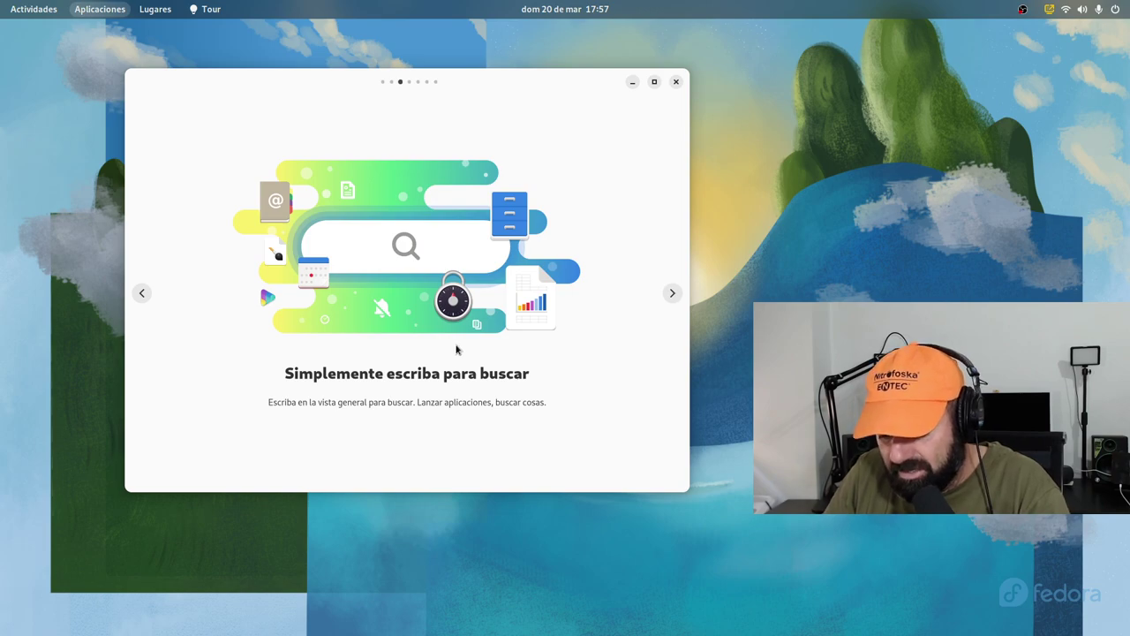
pyautogui.moveTo(2, 2)
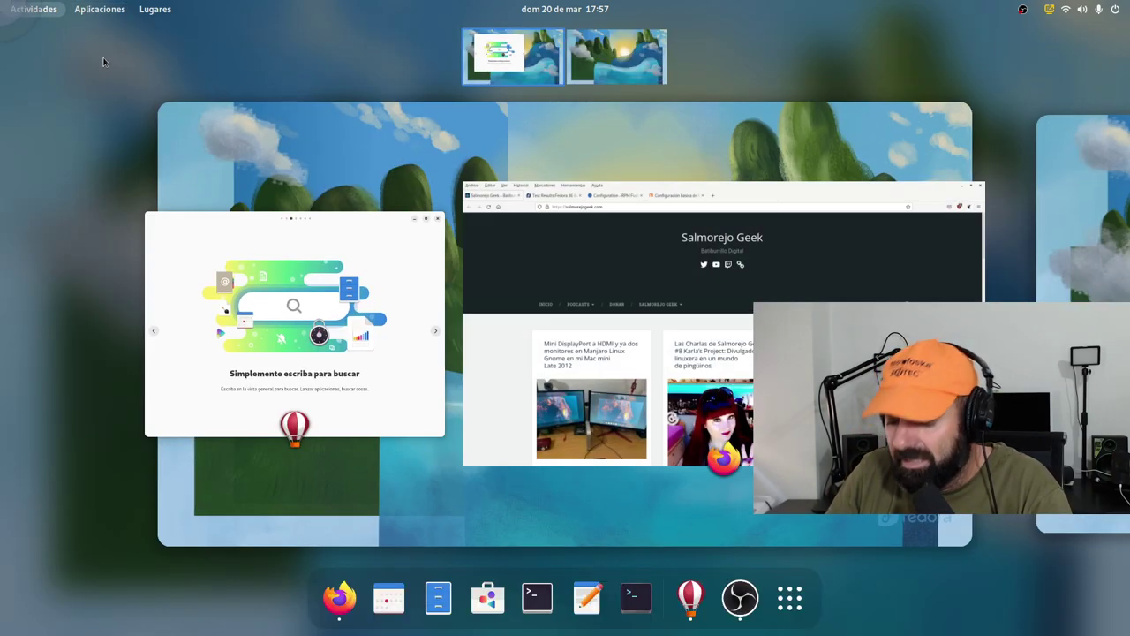
pyautogui.write('r')
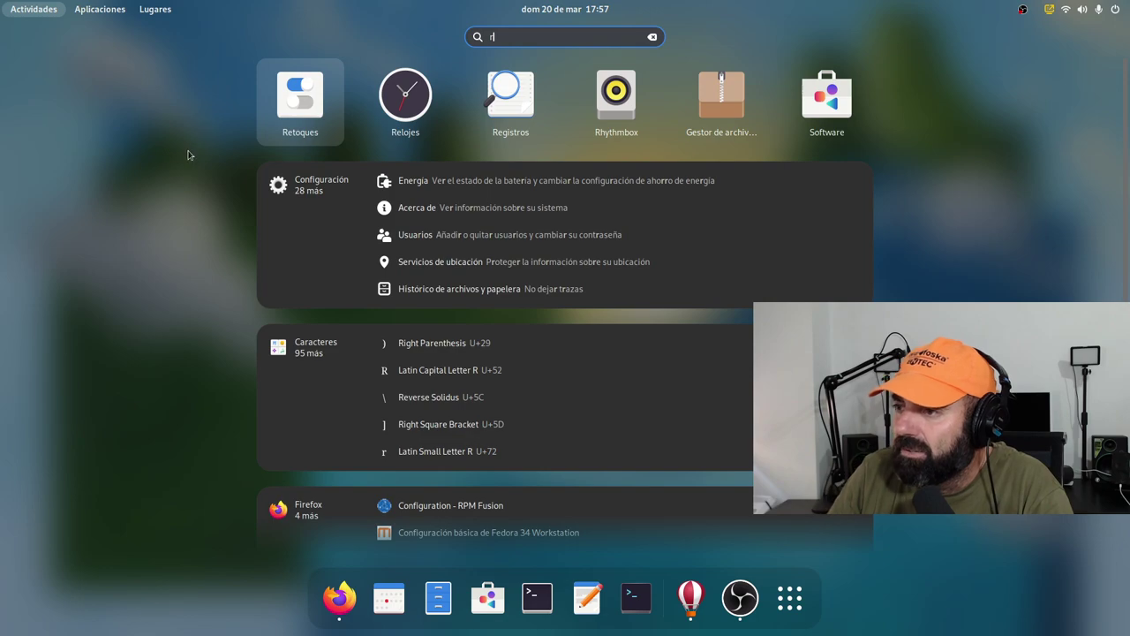
pyautogui.click(44, 14)
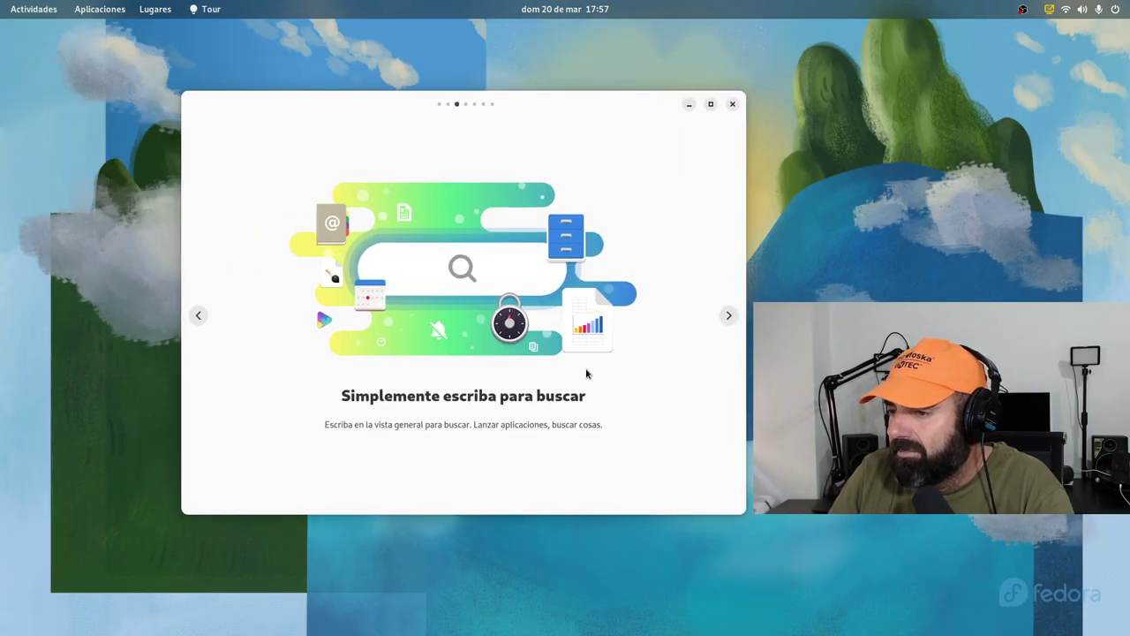
# Go through the remaining Tour pages on workspaces and touchpad gestures to the final page and close Tour
pyautogui.click(728, 317)
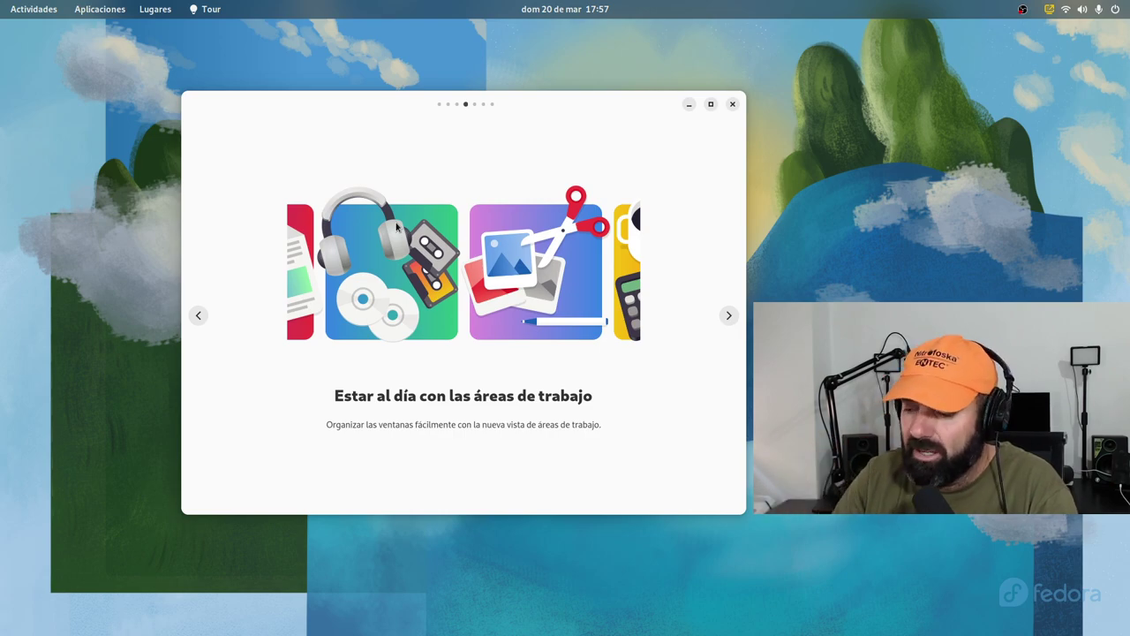
pyautogui.click(729, 315)
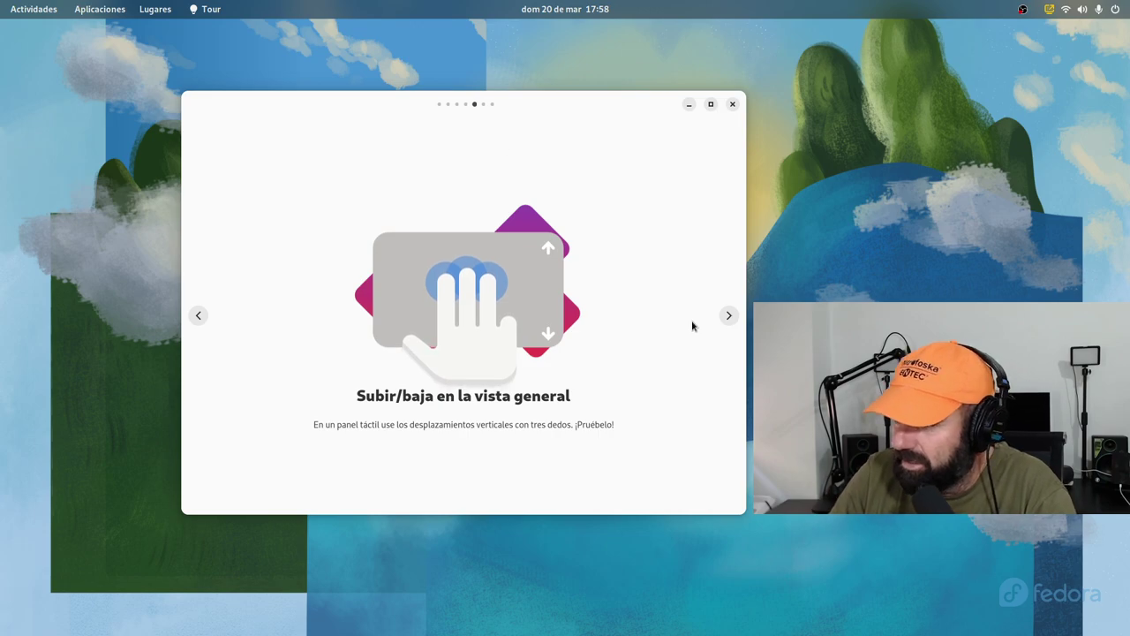
pyautogui.click(729, 316)
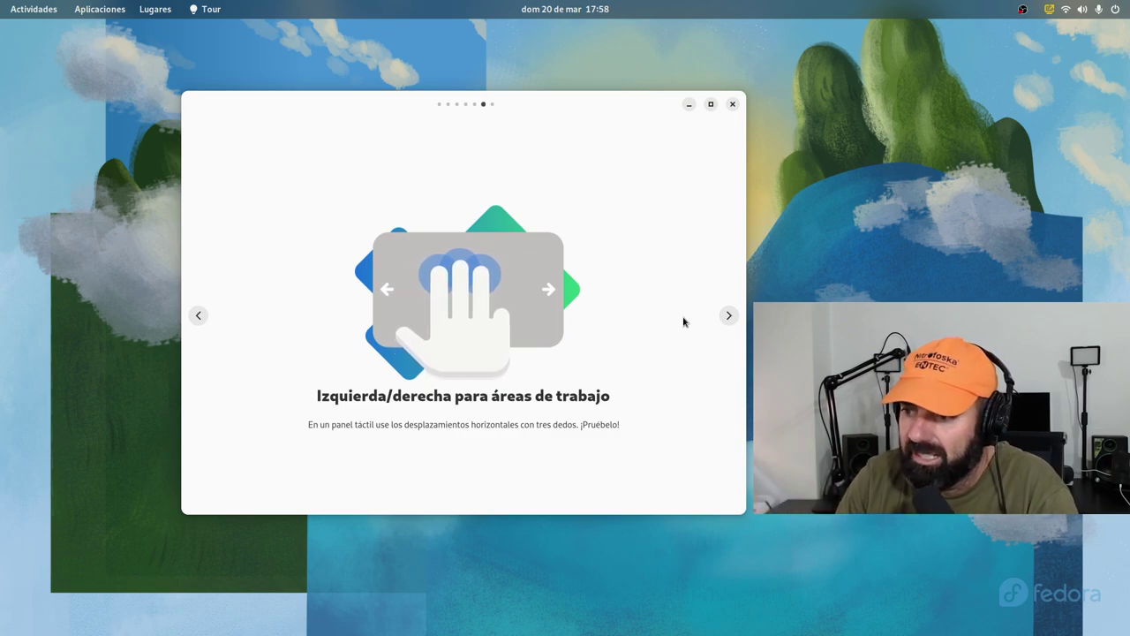
pyautogui.click(730, 315)
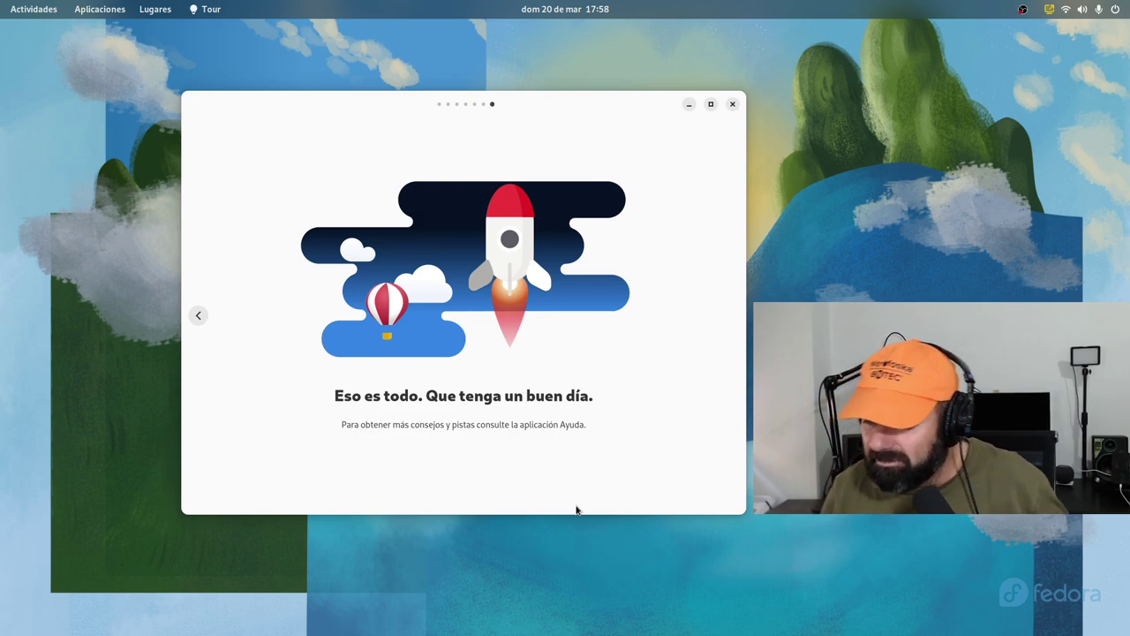
pyautogui.click(732, 104)
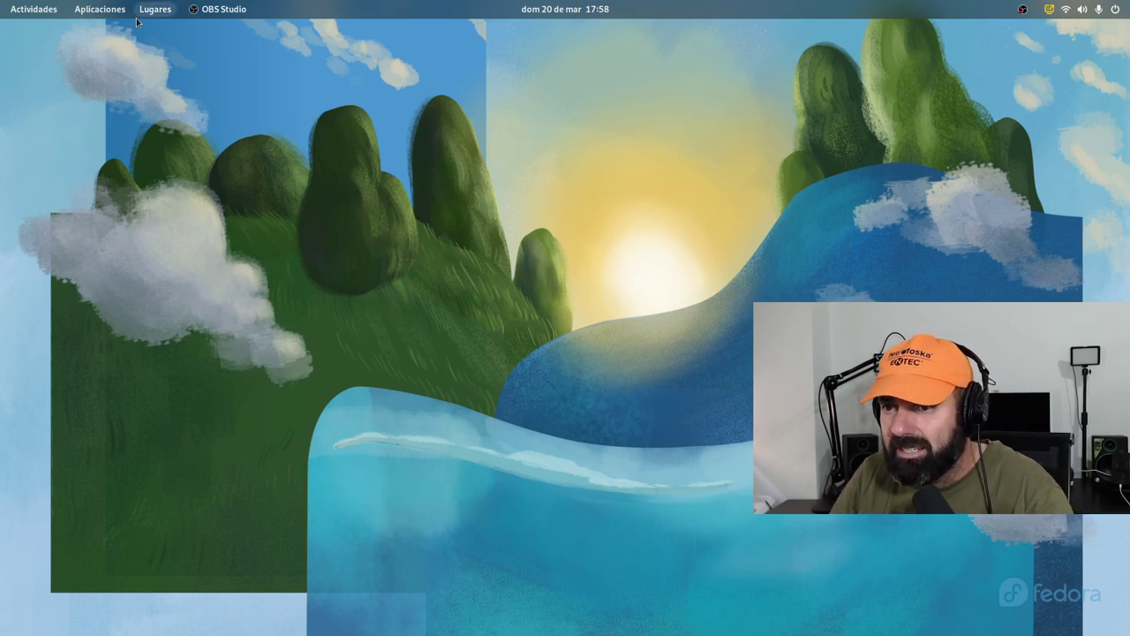
# Search the activities overview for "ex", open Extensiones, and reposition and enlarge its window to show more extensions
pyautogui.click(33, 9)
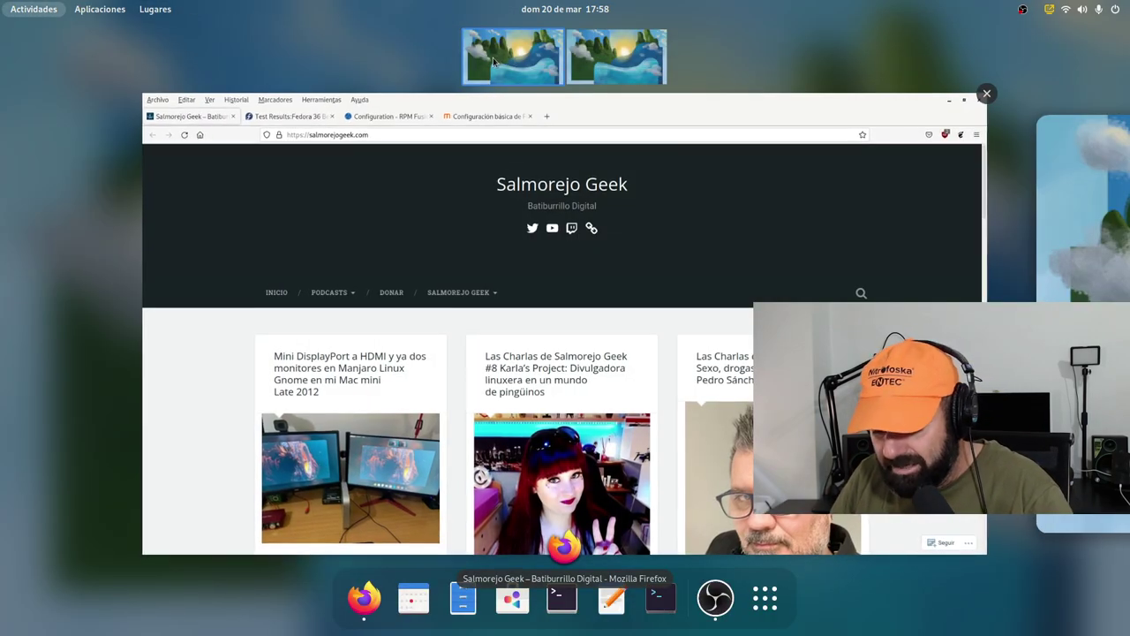
pyautogui.write('ex')
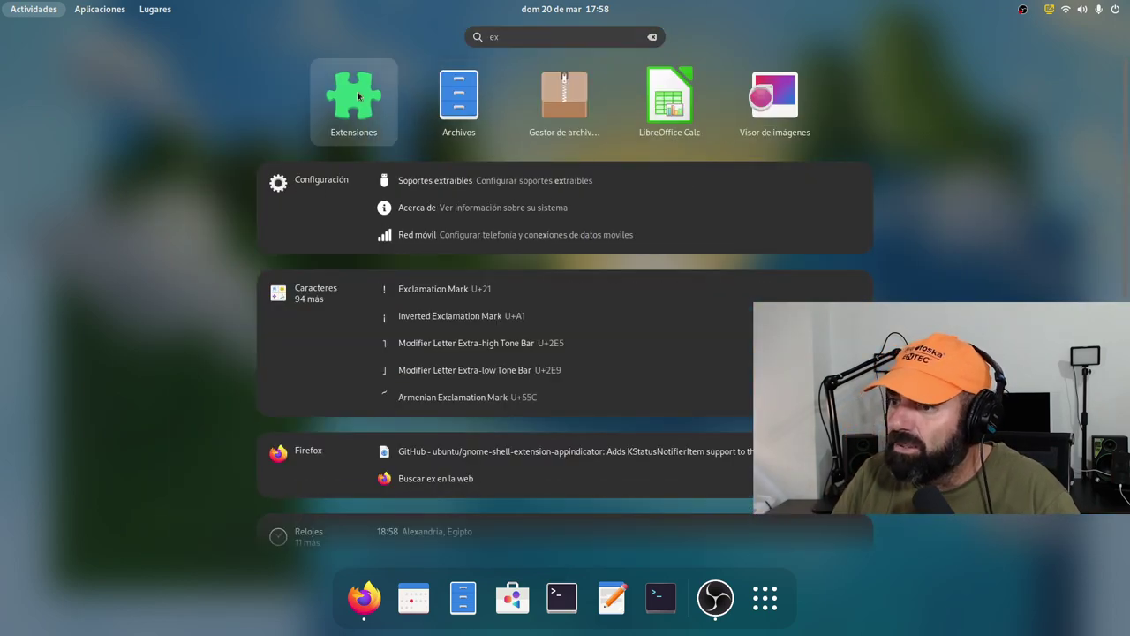
pyautogui.click(358, 97)
pyautogui.moveTo(320, 50); pyautogui.dragTo(449, 53)
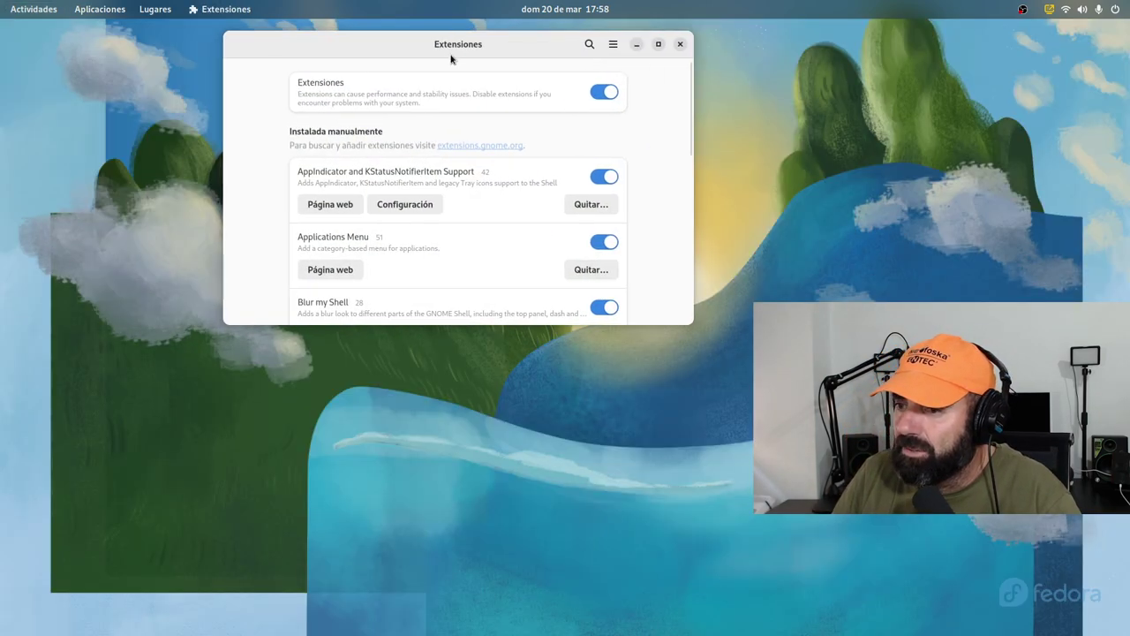
pyautogui.moveTo(692, 323); pyautogui.dragTo(705, 561)
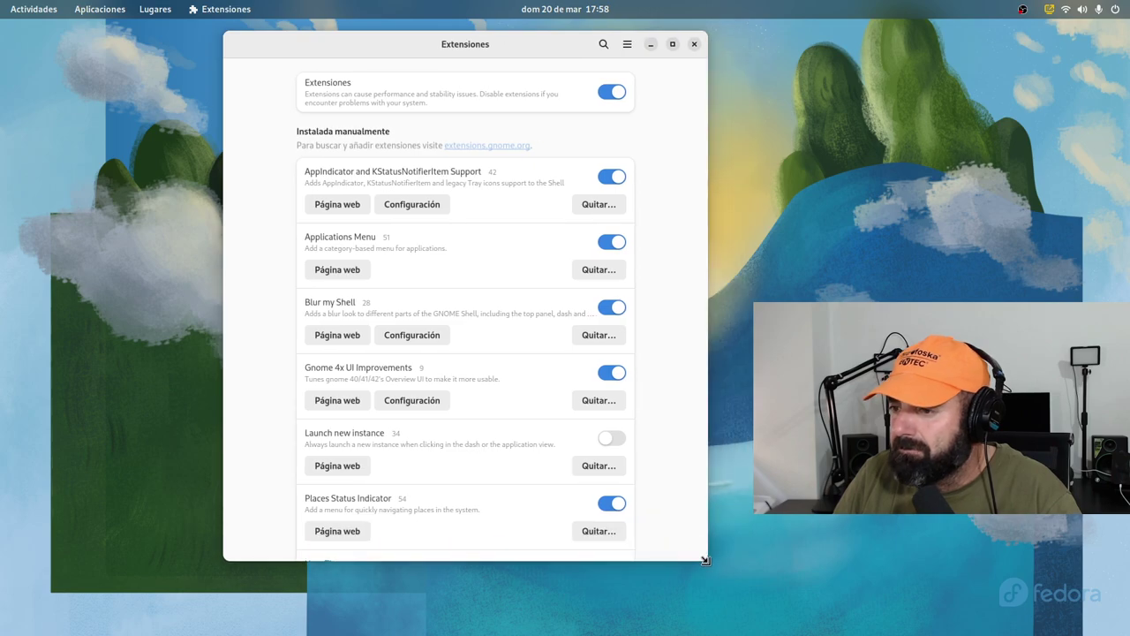
pyautogui.moveTo(405, 42); pyautogui.dragTo(368, 52)
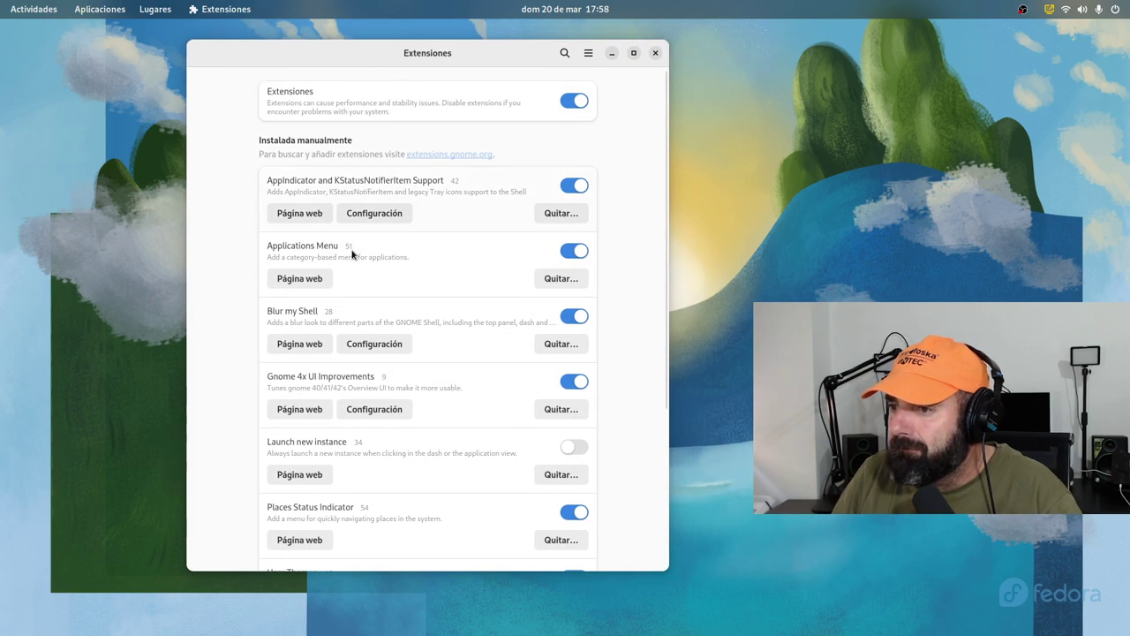
# Disable the Blur my Shell and Gnome 4x UI Improvements extensions and close Extensiones
pyautogui.click(572, 316)
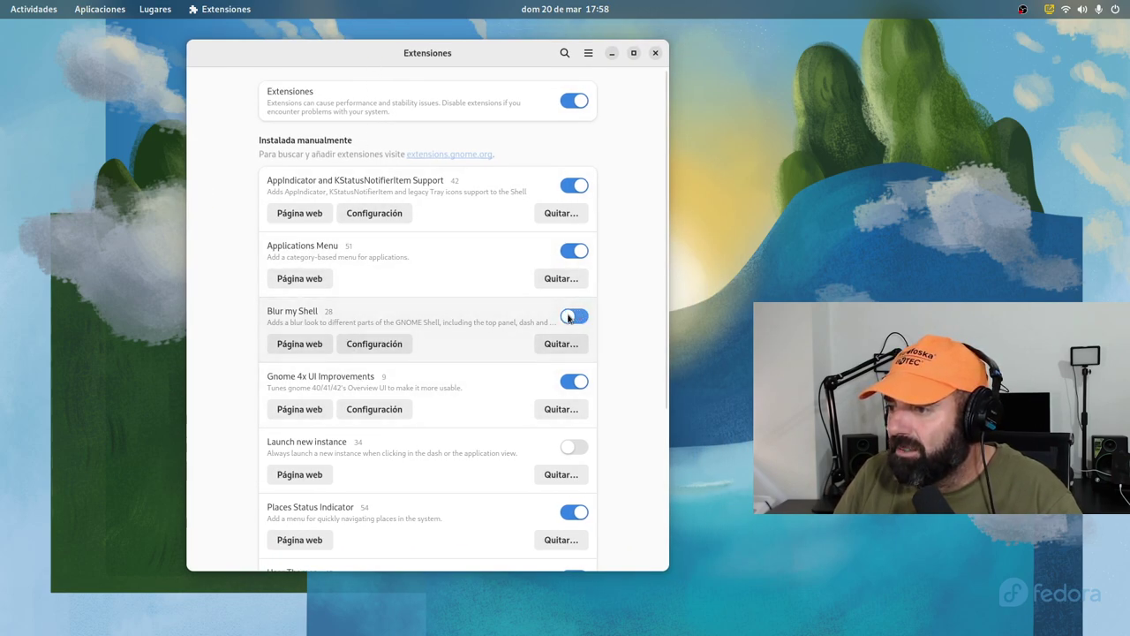
pyautogui.click(571, 383)
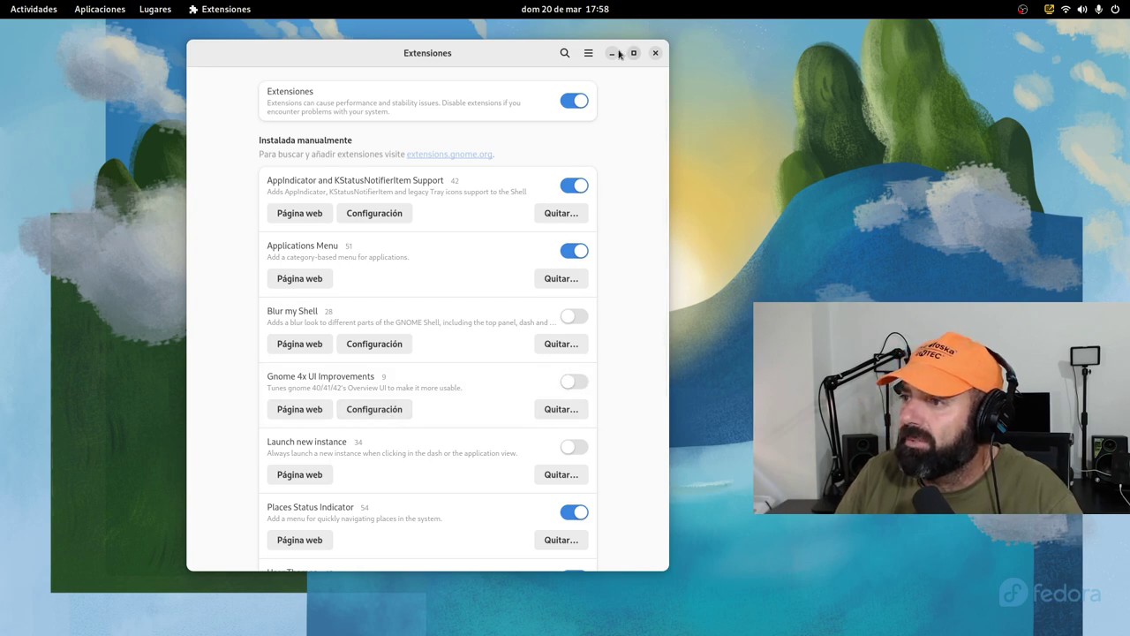
pyautogui.click(656, 53)
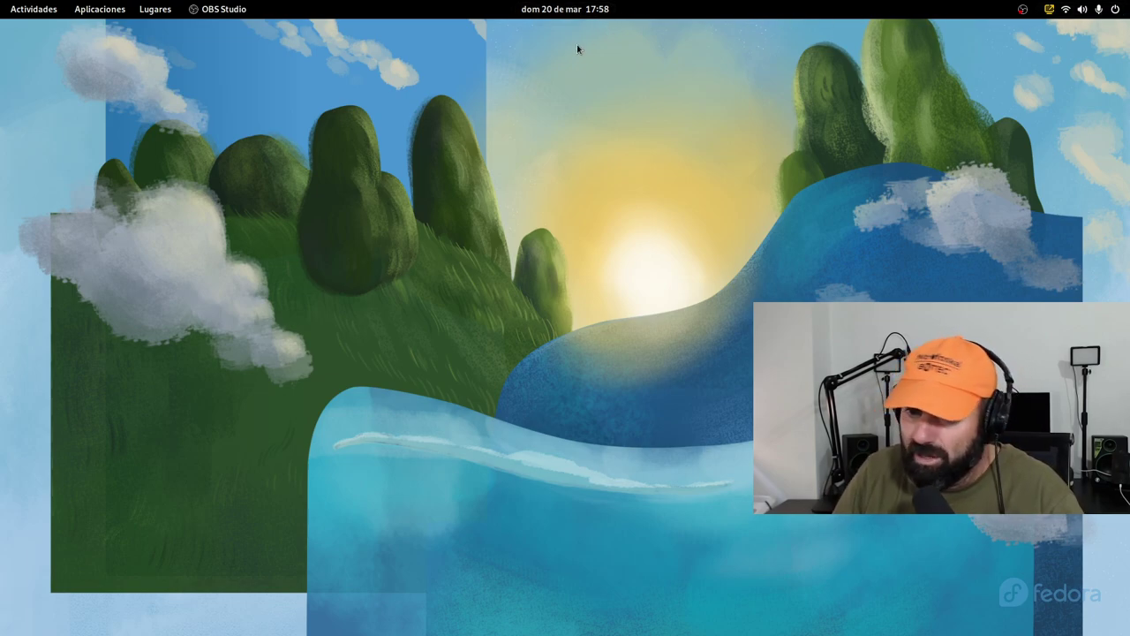
pyautogui.click(542, 16)
pyautogui.moveTo(1064, 11)
pyautogui.click(657, 222)
# Switch to Firefox and show the image download table on the Fedora 36 Beta 1.2 Installation test results page
pyautogui.click(35, 7)
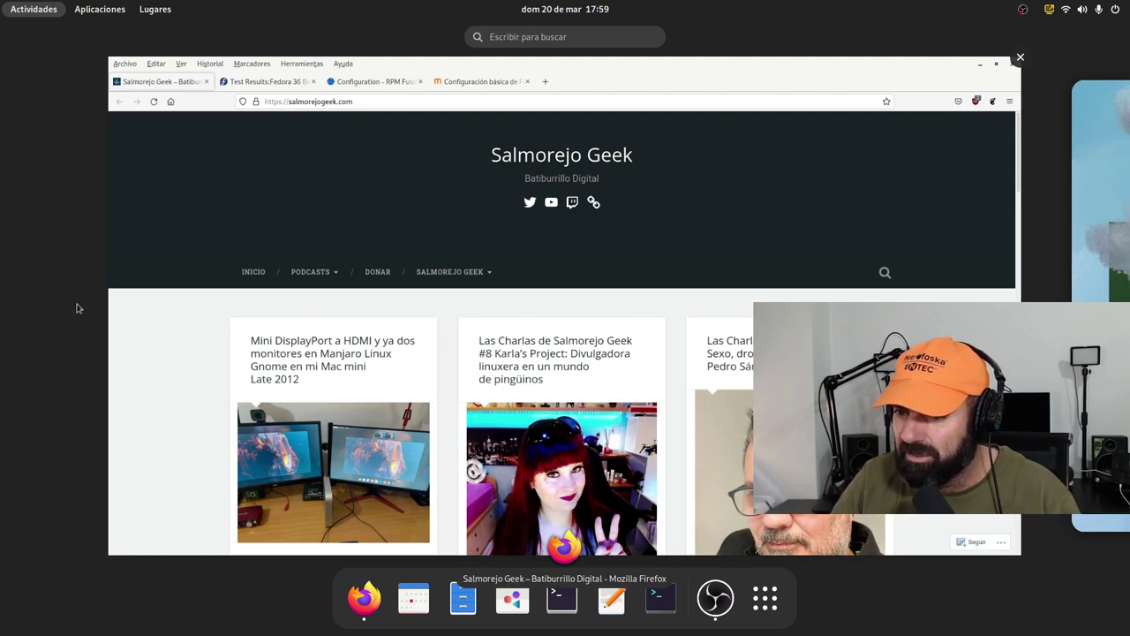
pyautogui.click(159, 281)
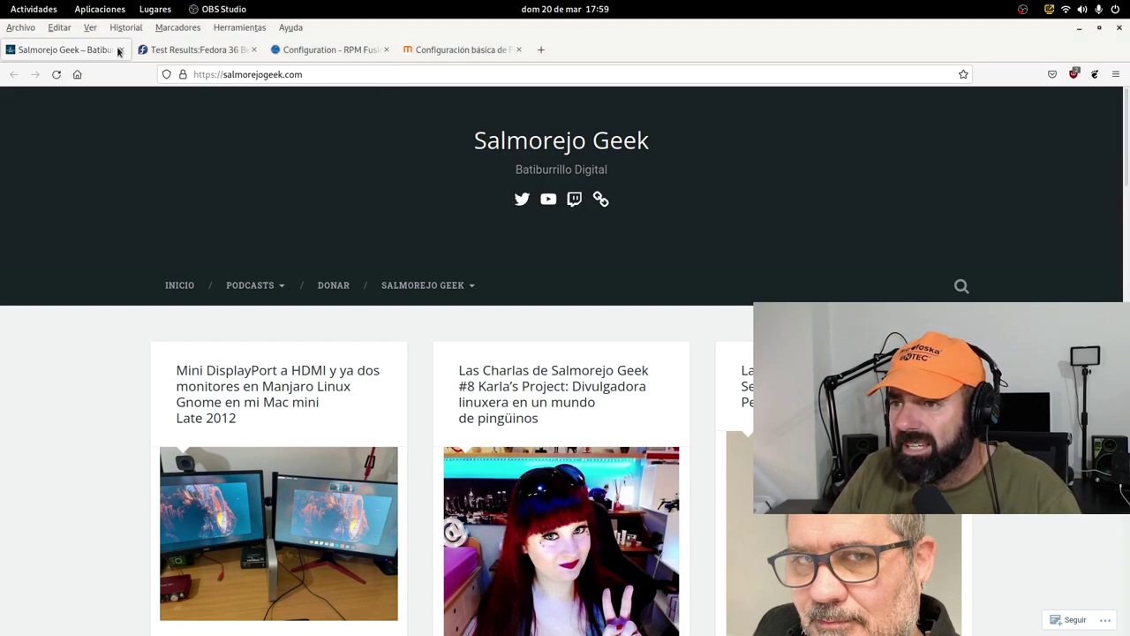
pyautogui.click(170, 53)
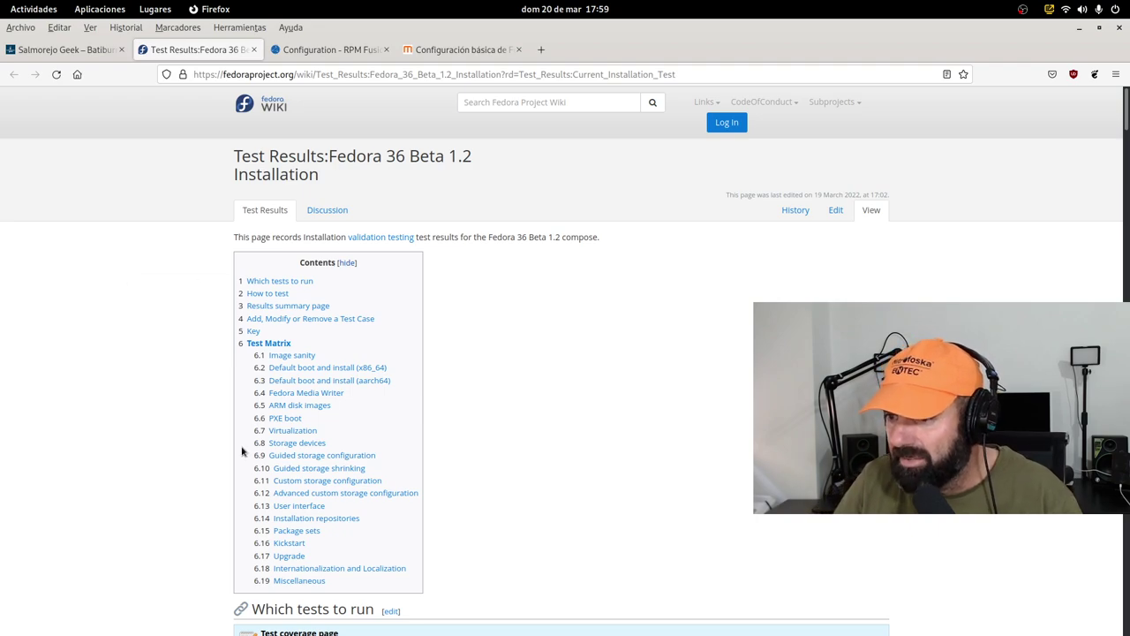
pyautogui.scroll(-5, 234, 437)
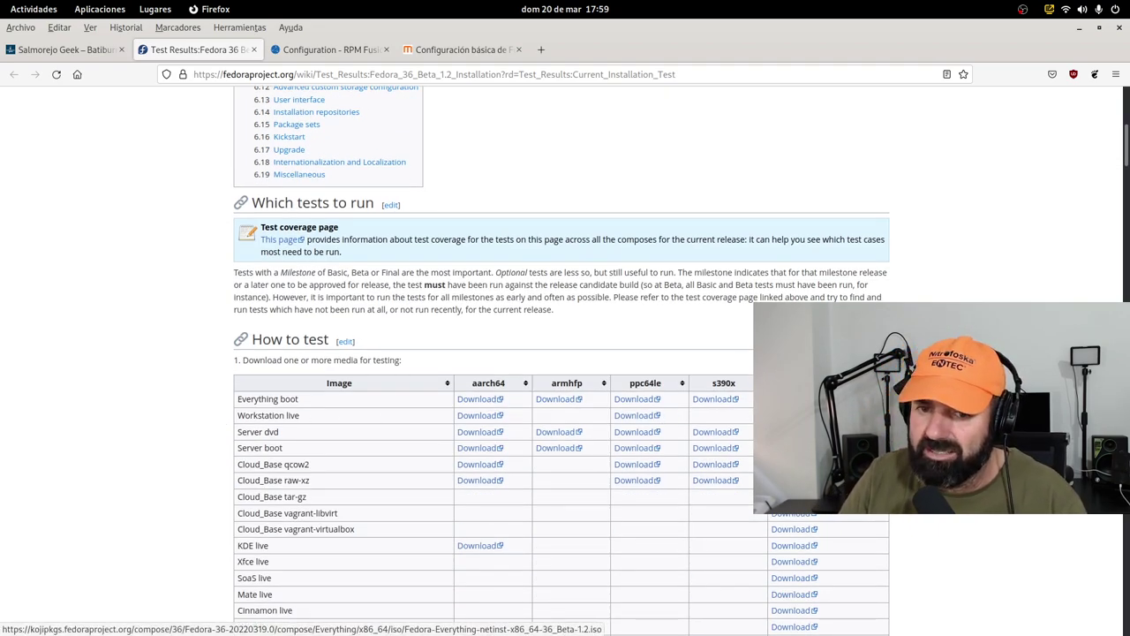
# Restore the Firefox window to its smaller size, shift it sideways and maximize it again
pyautogui.click(1100, 29)
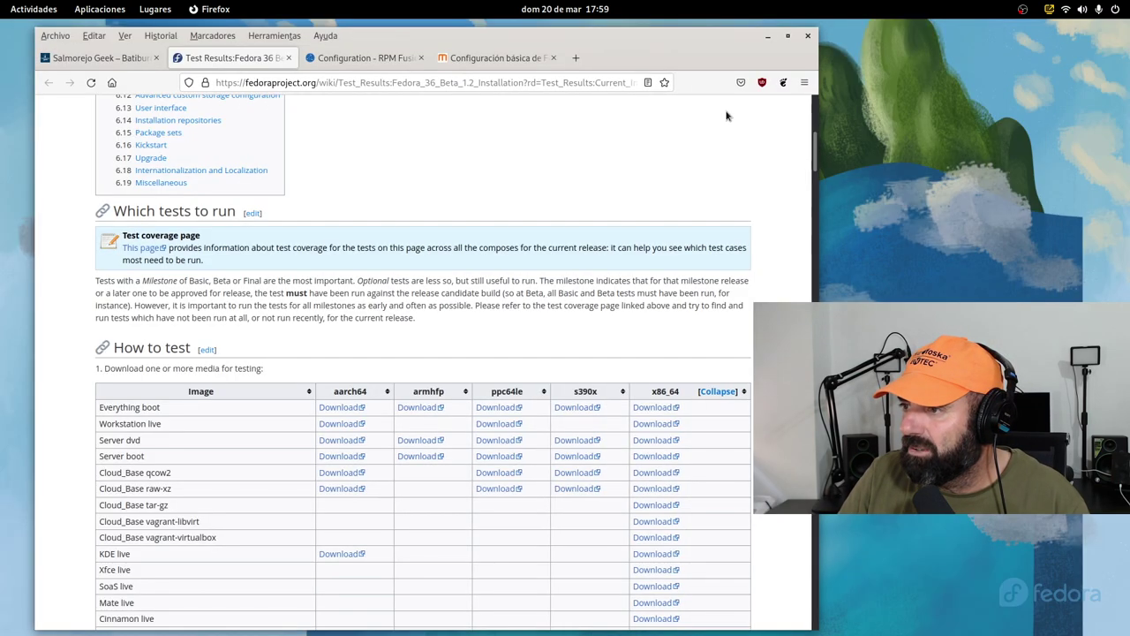
pyautogui.moveTo(613, 62); pyautogui.dragTo(559, 61)
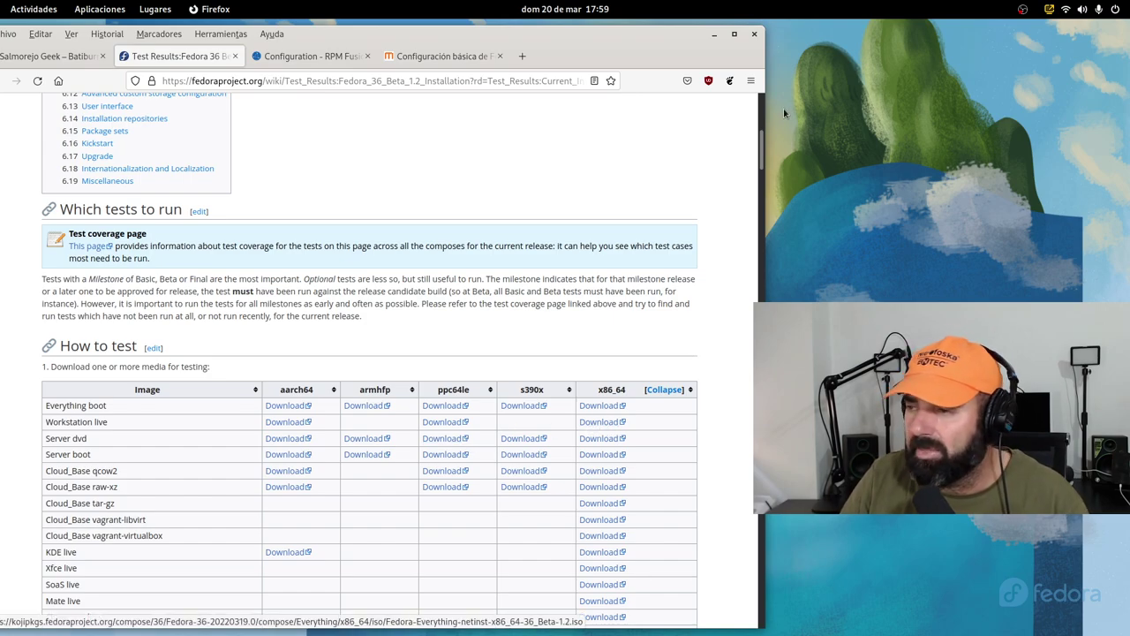
pyautogui.click(734, 35)
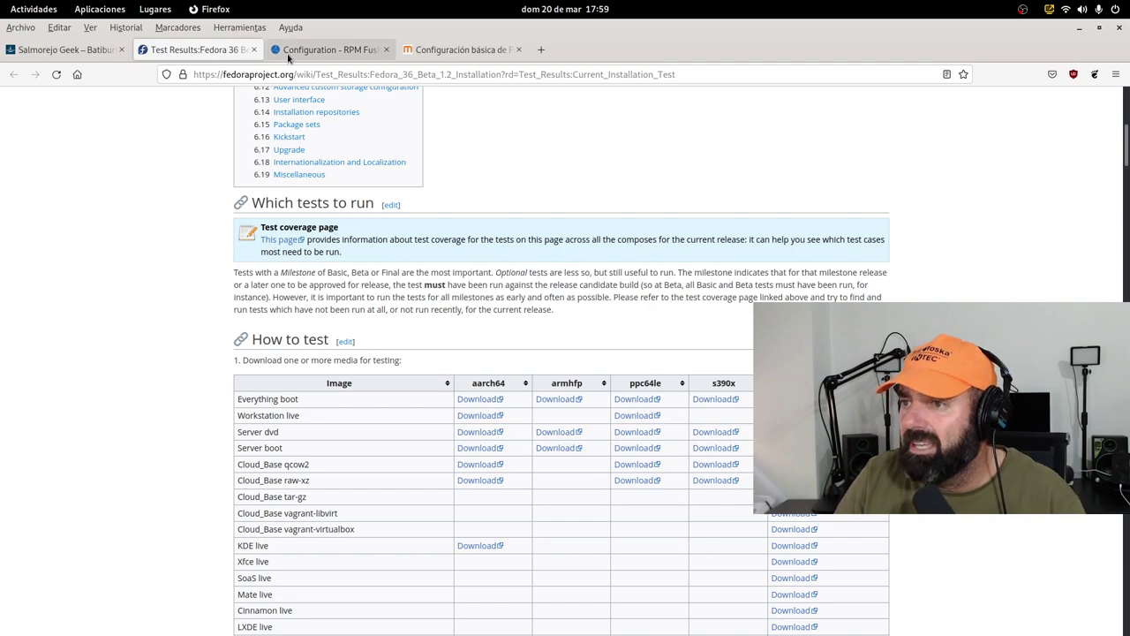
# Show the RPM Fusion Configuration page and its address, and download the free repository package for Fedora Branched and what will become Fedora 36
pyautogui.click(308, 51)
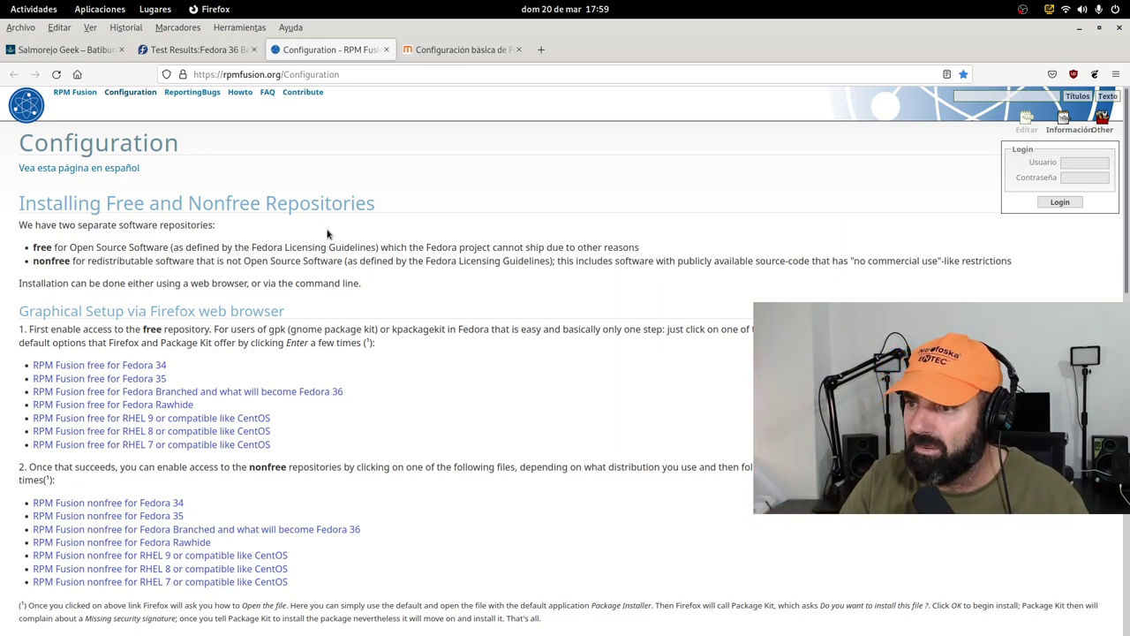
pyautogui.moveTo(382, 81); pyautogui.dragTo(160, 62)
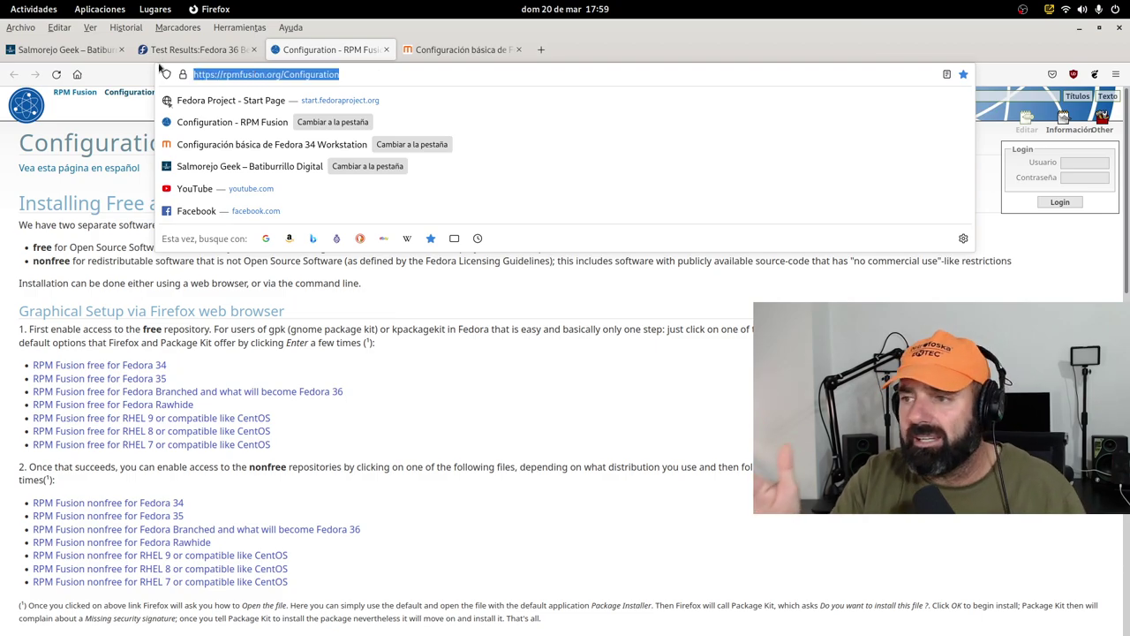
pyautogui.click(547, 366)
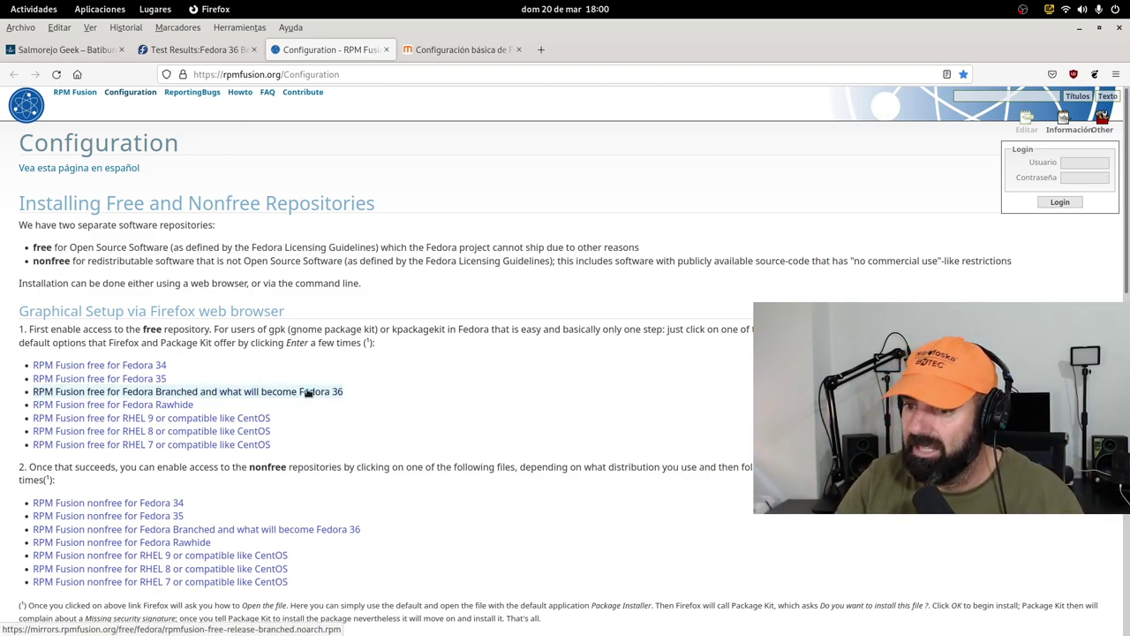
pyautogui.click(305, 392)
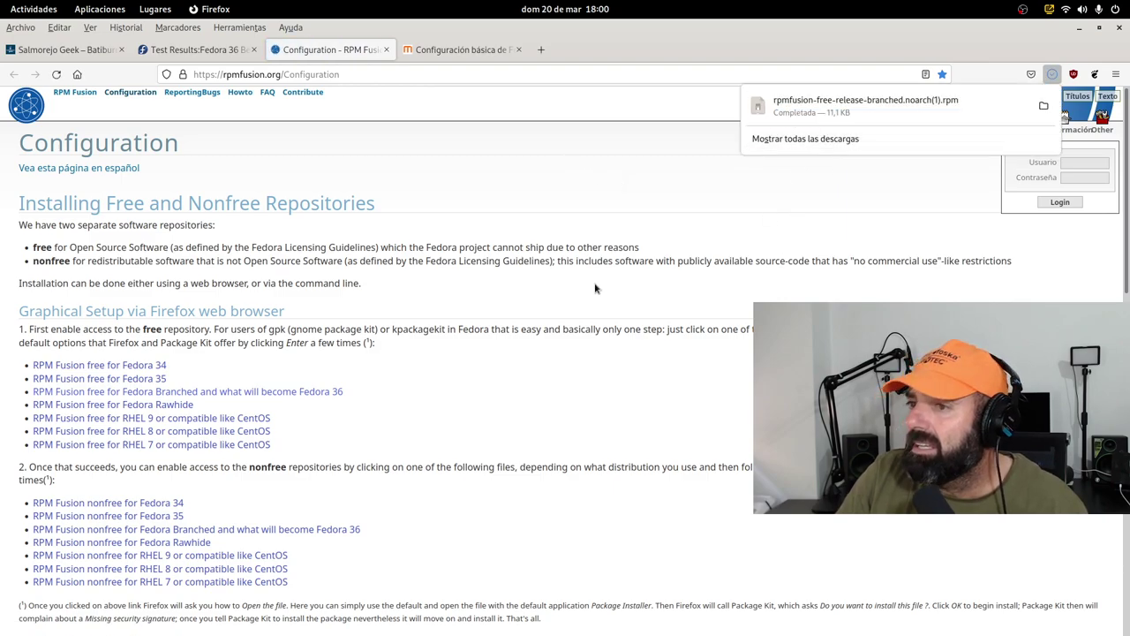
# Minimize Firefox, open the Descargas folder and move the duplicate rpmfusion-free-release-branched.noarch(1).rpm to the trash
pyautogui.click(1079, 28)
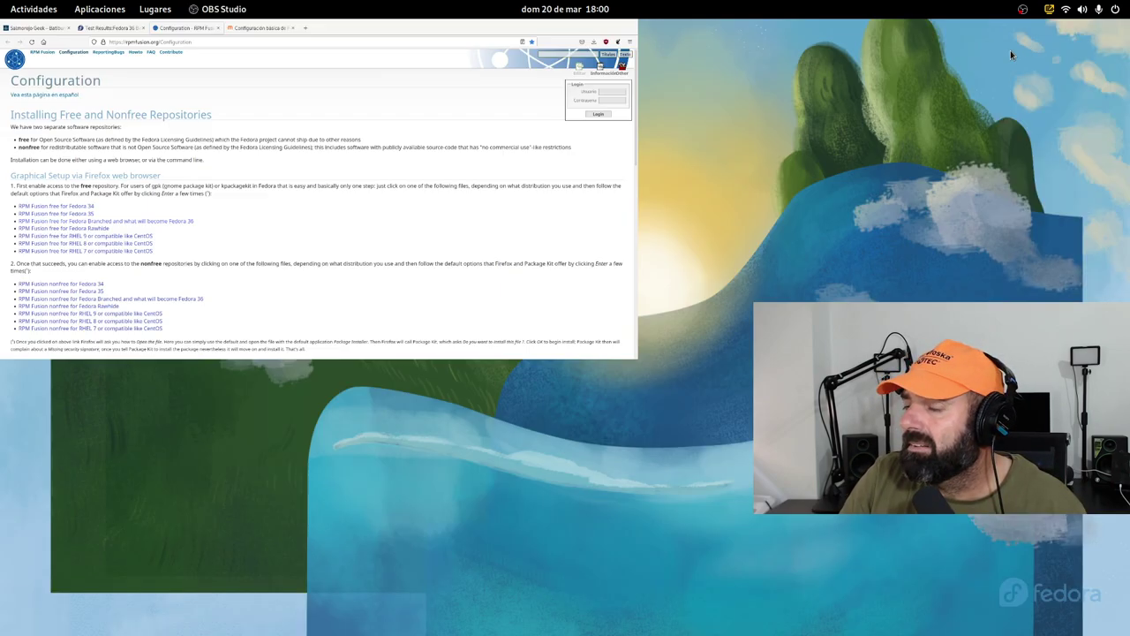
pyautogui.click(155, 10)
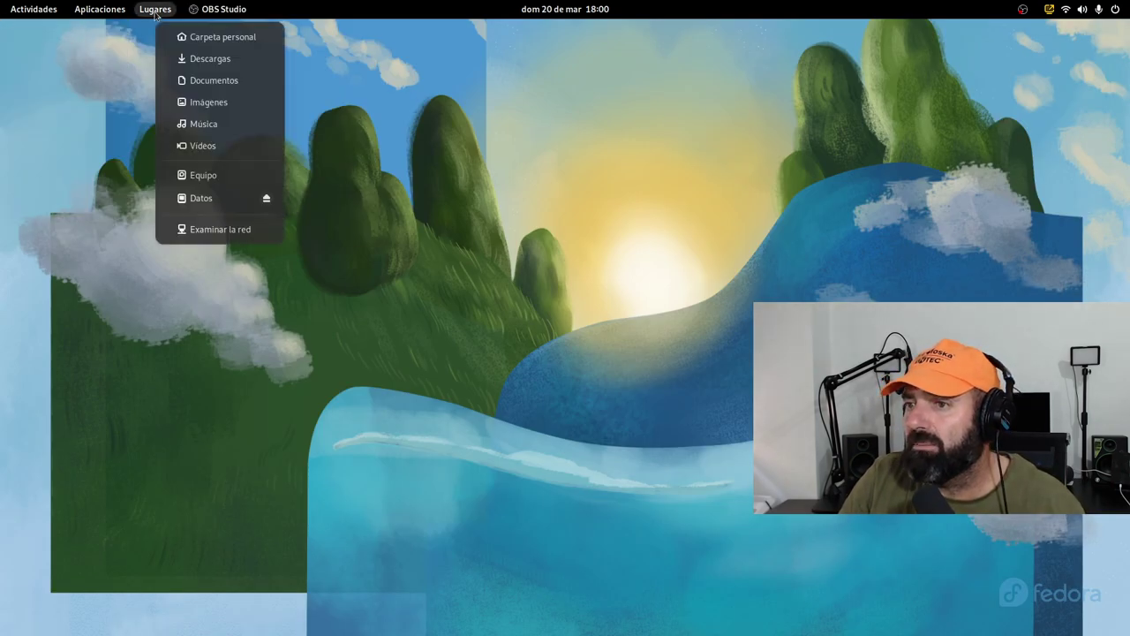
pyautogui.click(211, 58)
pyautogui.moveTo(403, 135); pyautogui.dragTo(469, 126)
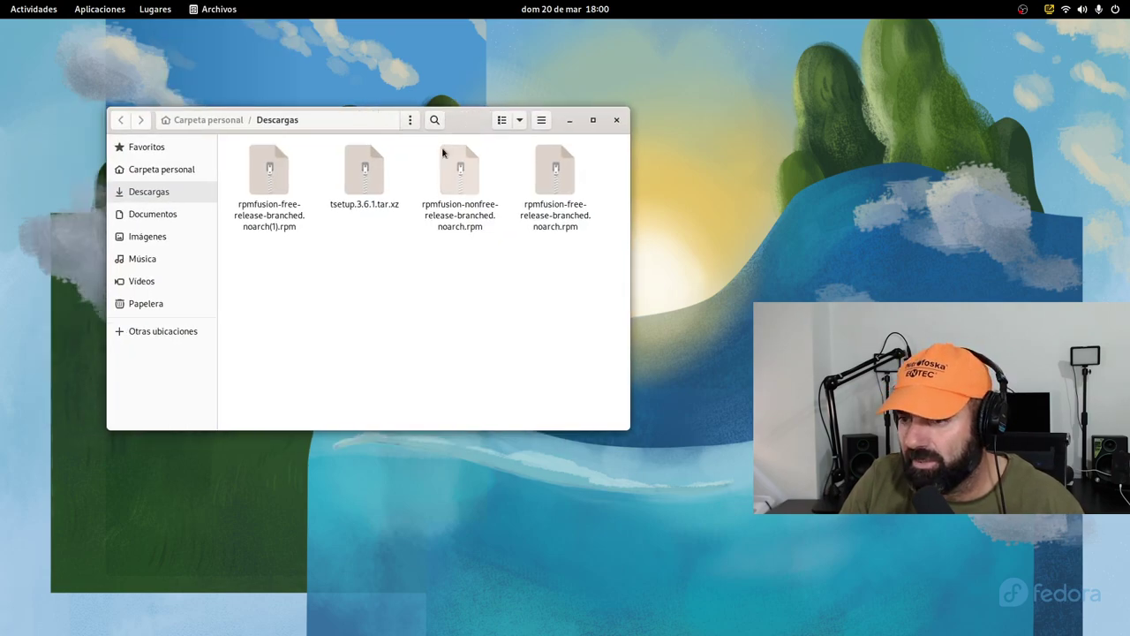
pyautogui.click(265, 175)
pyautogui.rightClick(272, 178)
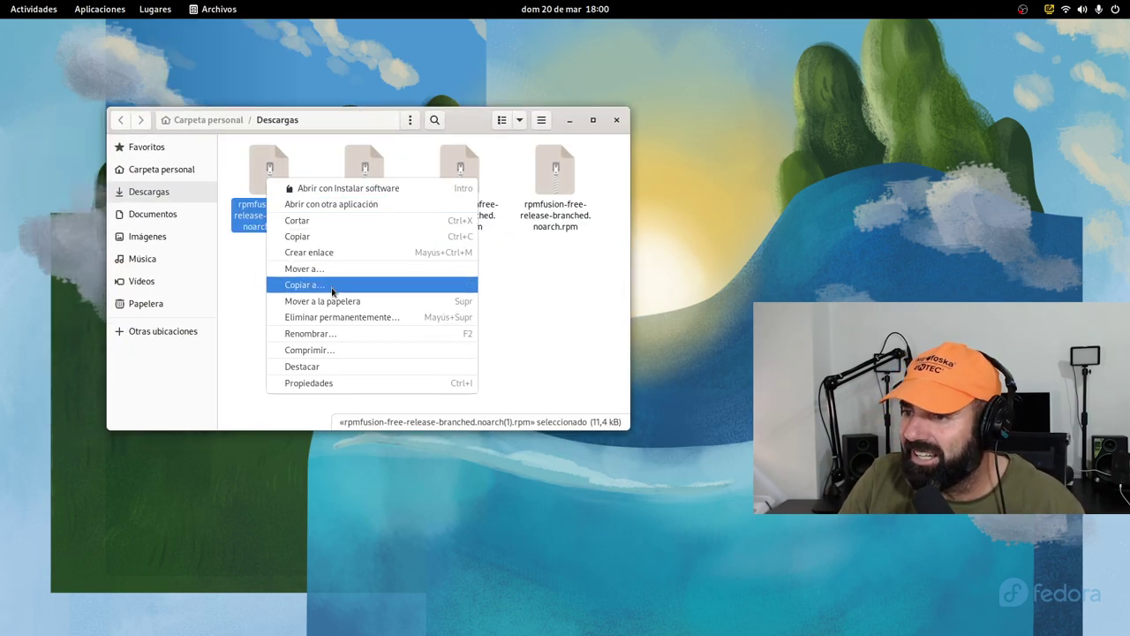
pyautogui.click(330, 297)
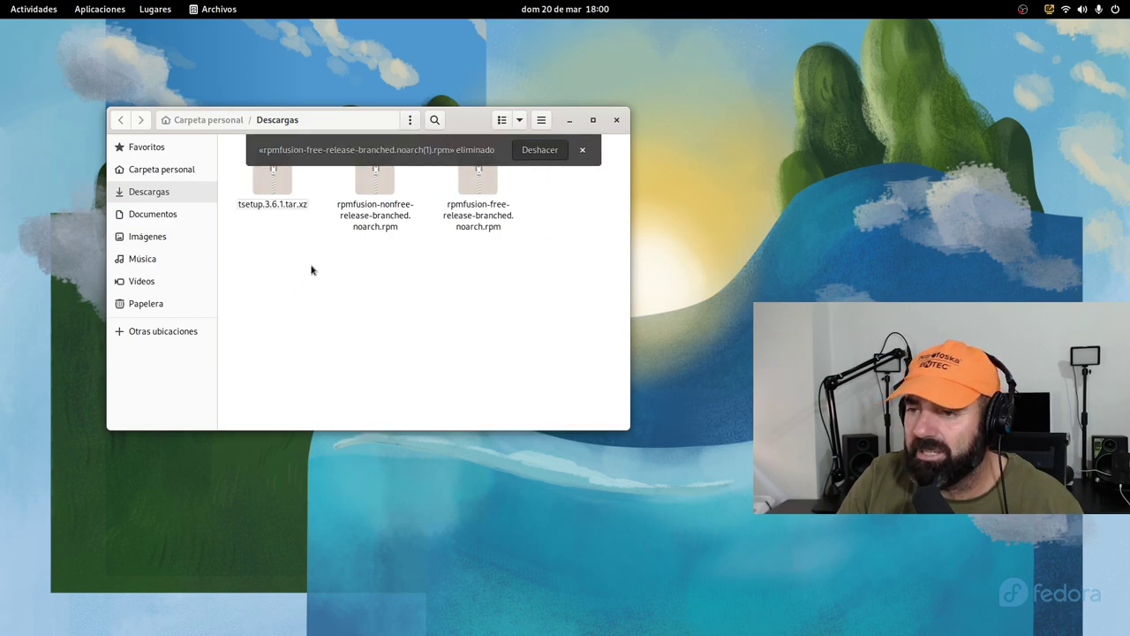
# Select rpmfusion-free-release-branched.noarch.rpm, return to Firefox to point out the nonfree package link for Fedora 36, and minimize the browser
pyautogui.click(489, 203)
pyautogui.moveTo(3, 4)
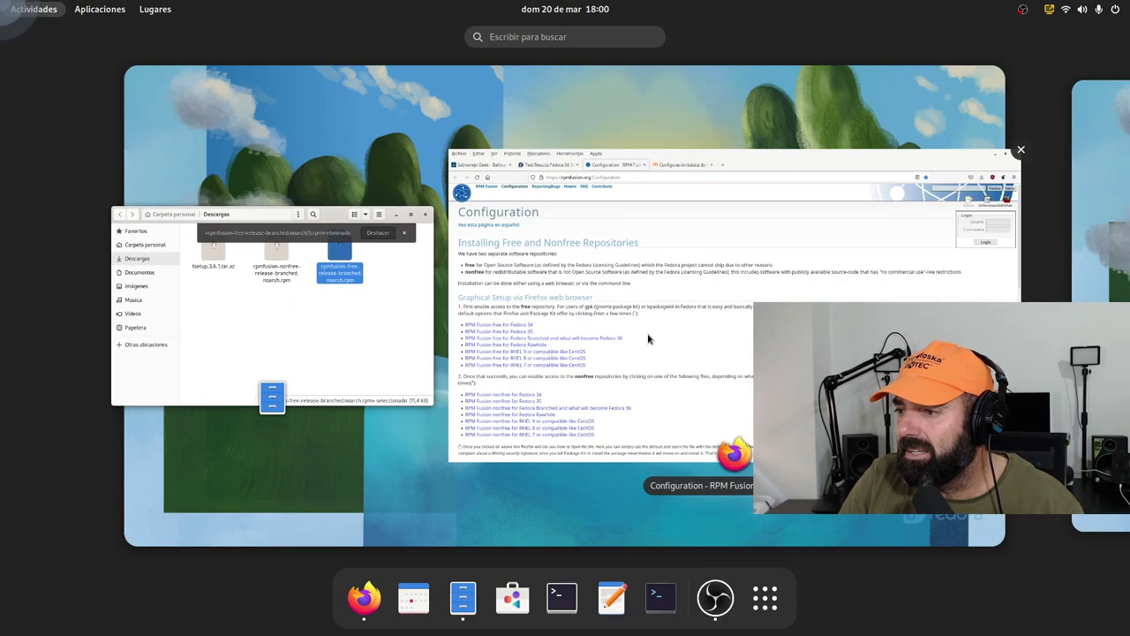
pyautogui.click(648, 336)
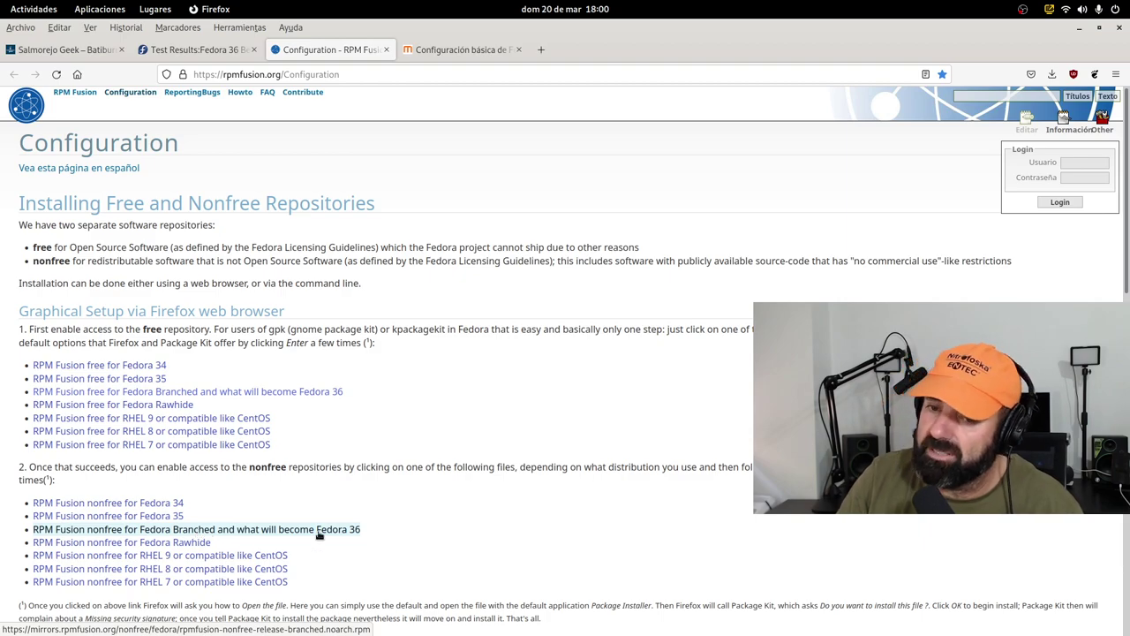
pyautogui.click(1078, 29)
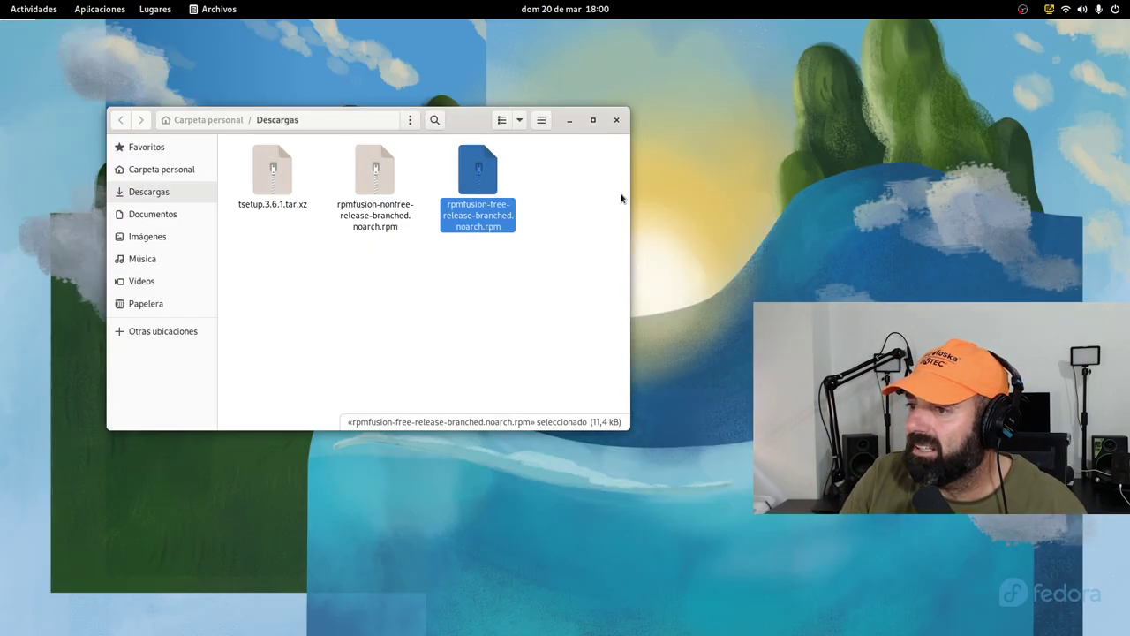
# Open rpmfusion-free-release-branched.noarch.rpm with Instalar software to view the RPM Fusion Free page, and close Software
pyautogui.click(368, 188)
pyautogui.rightClick(468, 183)
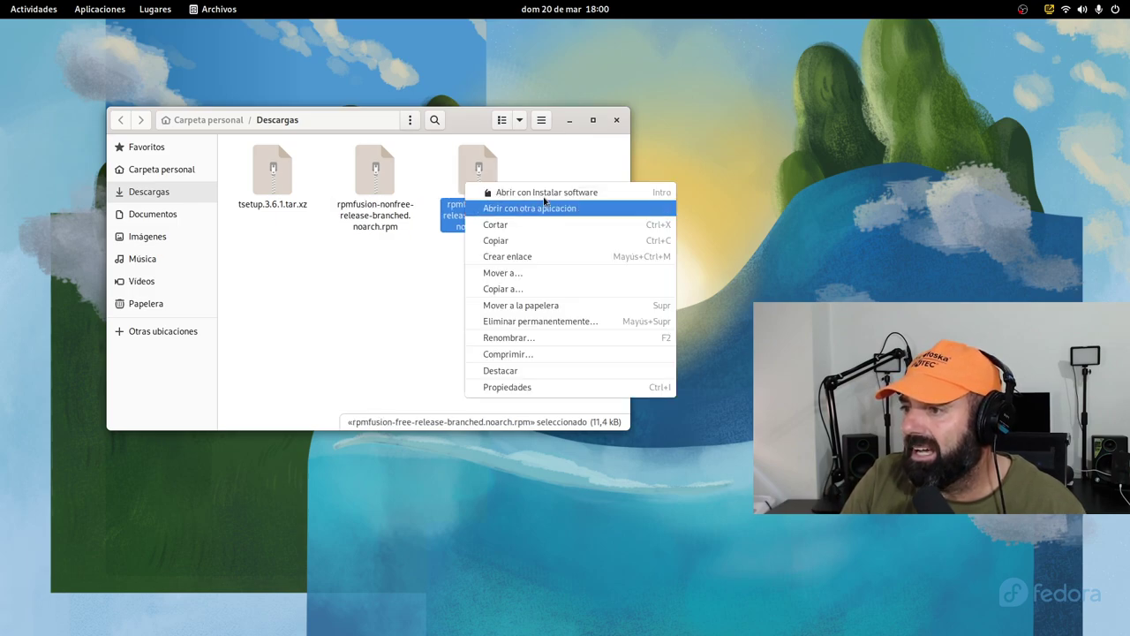
pyautogui.click(540, 193)
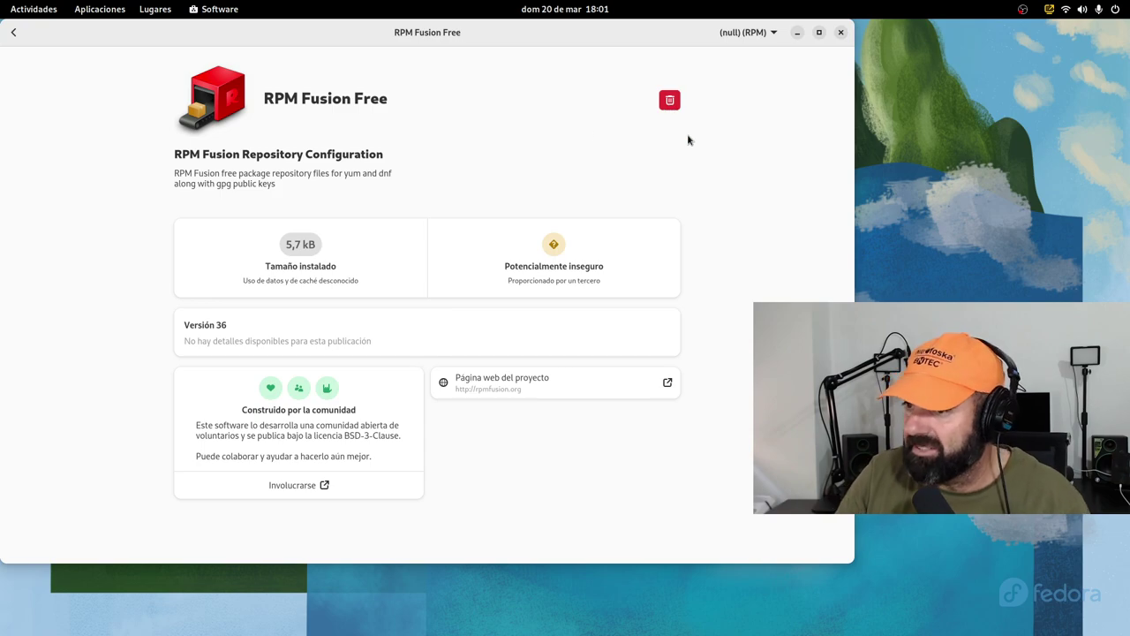
pyautogui.click(841, 32)
# Show the available file actions for rpmfusion-nonfree-release-branched.noarch.rpm and dismiss them without opening the package
pyautogui.click(360, 192)
pyautogui.rightClick(360, 193)
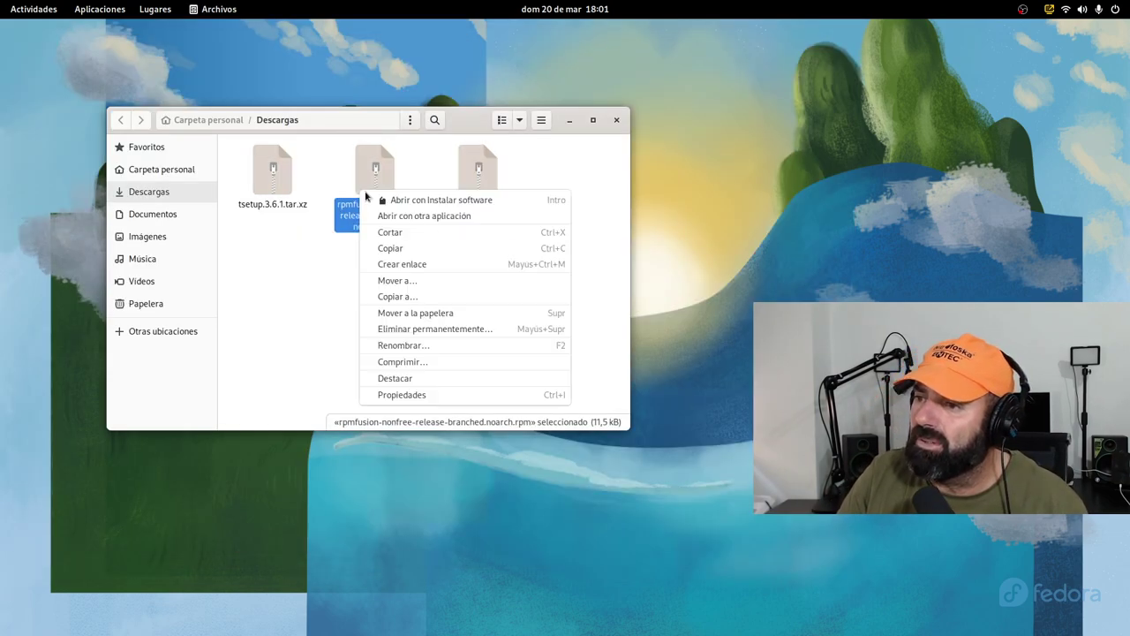
pyautogui.click(371, 195)
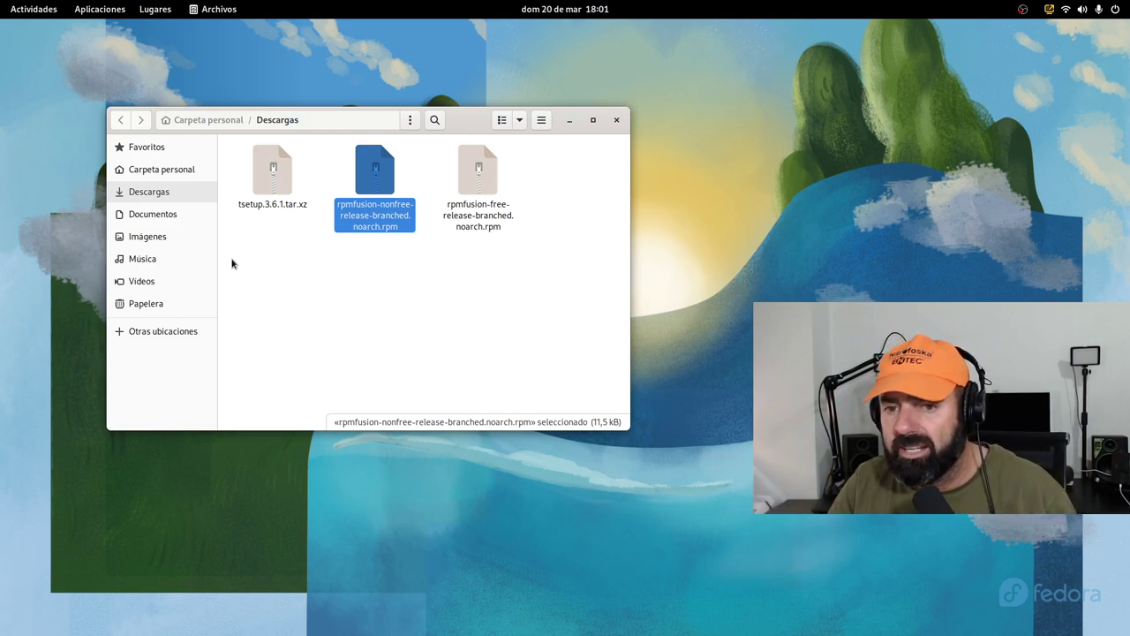
pyautogui.rightClick(351, 189)
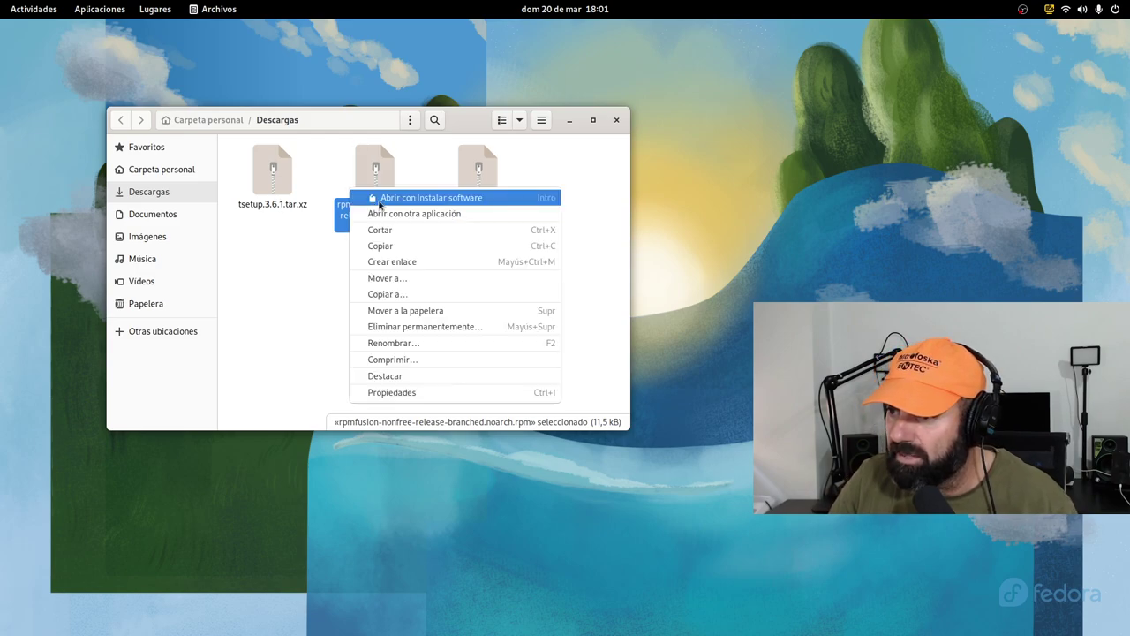
pyautogui.click(323, 273)
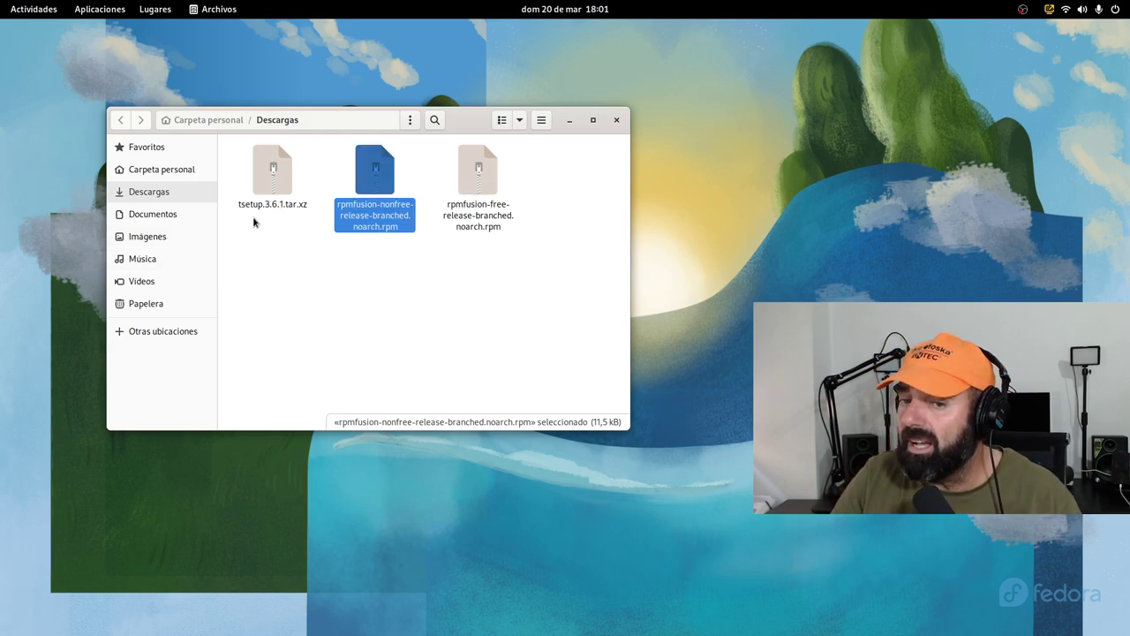
# Switch to Firefox and show the "Command Line Setup using rpm" section of the RPM Fusion page
pyautogui.press('super')
pyautogui.click(592, 327)
pyautogui.scroll(-6, 313, 356)
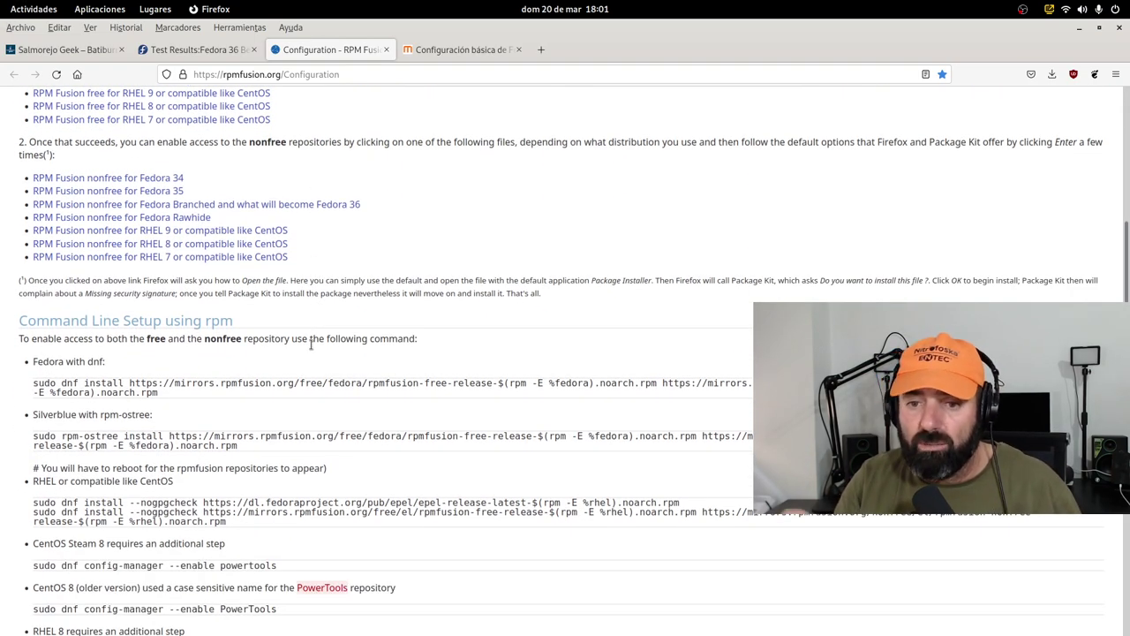
# Launch Software to show its Explorar page and close it
pyautogui.moveTo(2, 2)
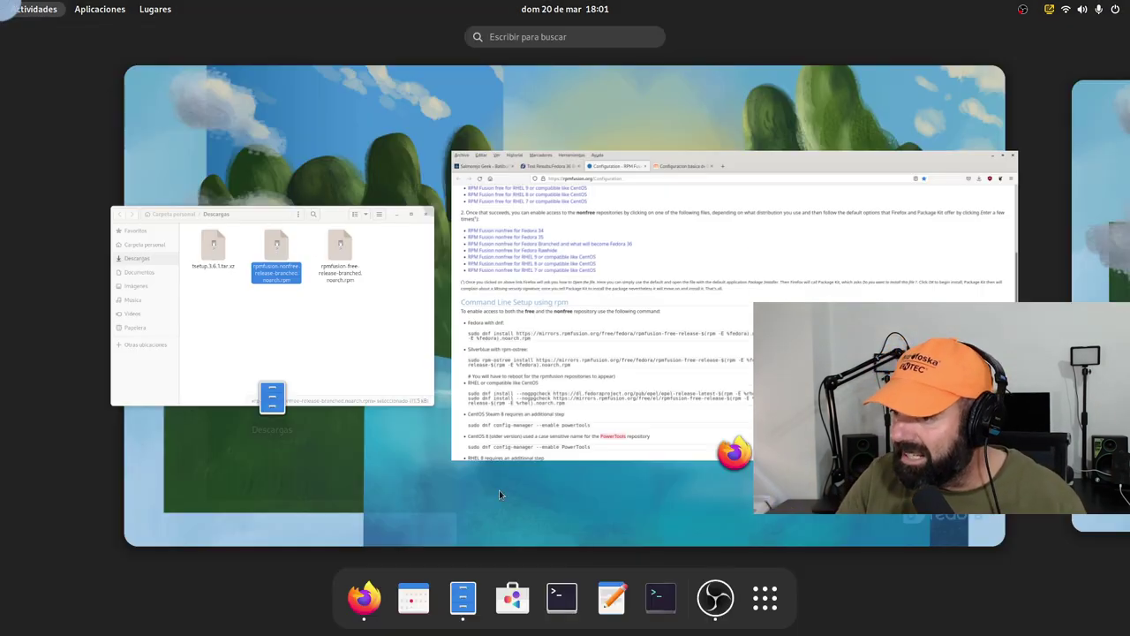
pyautogui.click(513, 598)
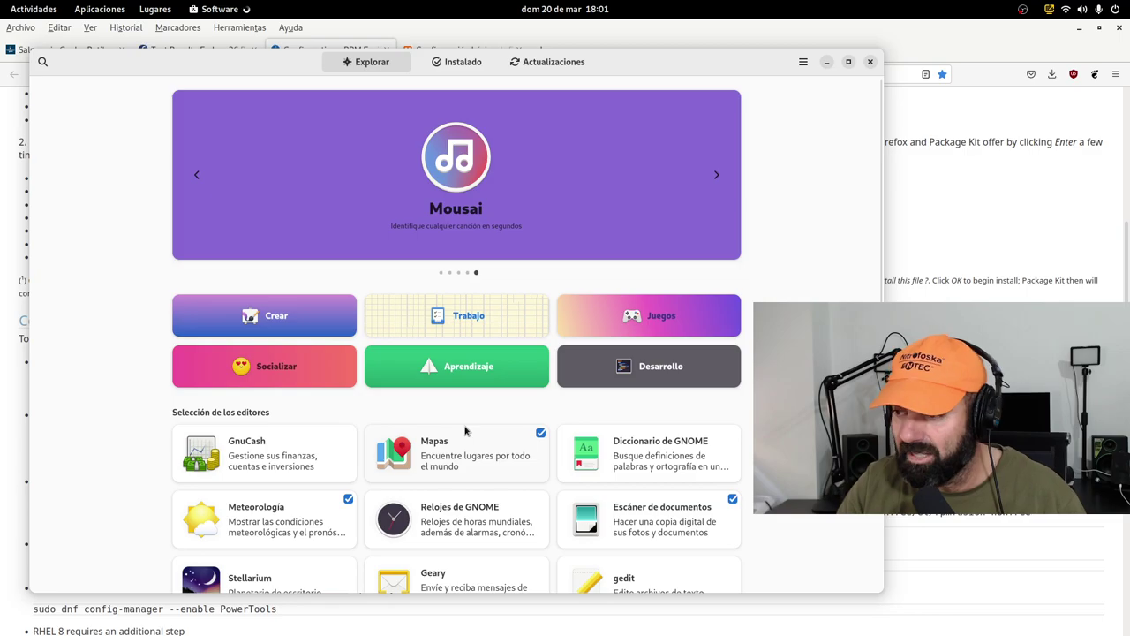
pyautogui.click(870, 62)
# Find the AppStream metadata section on the RPM Fusion page and highlight the command "sudo dnf groupupdate core"
pyautogui.scroll(5, 311, 292)
pyautogui.scroll(-8, 265, 318)
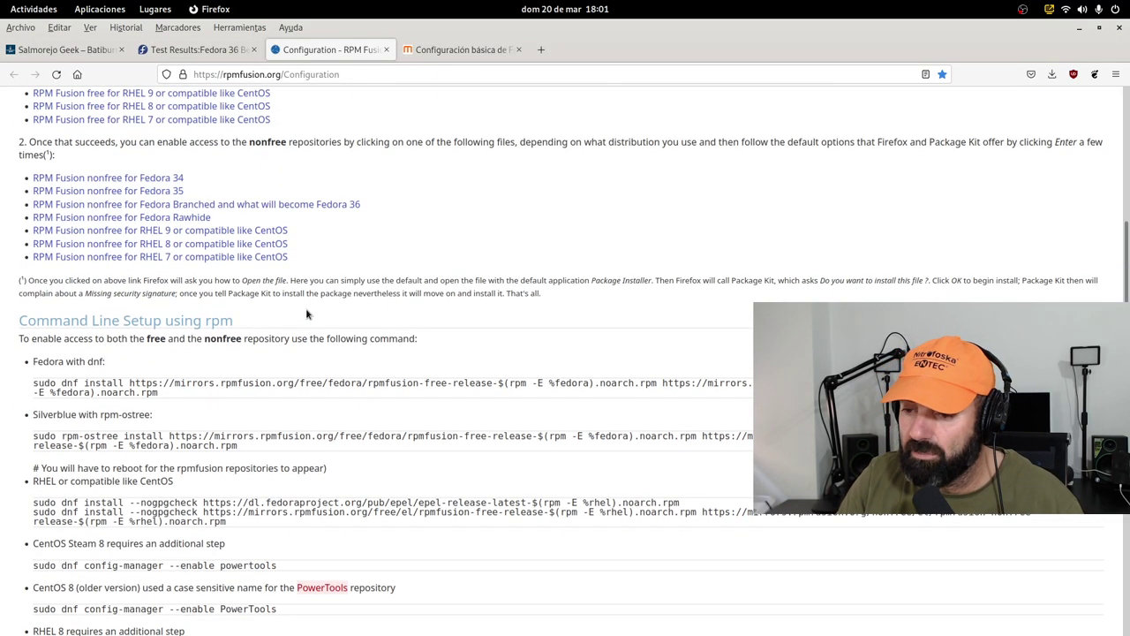
pyautogui.scroll(-3, 176, 508)
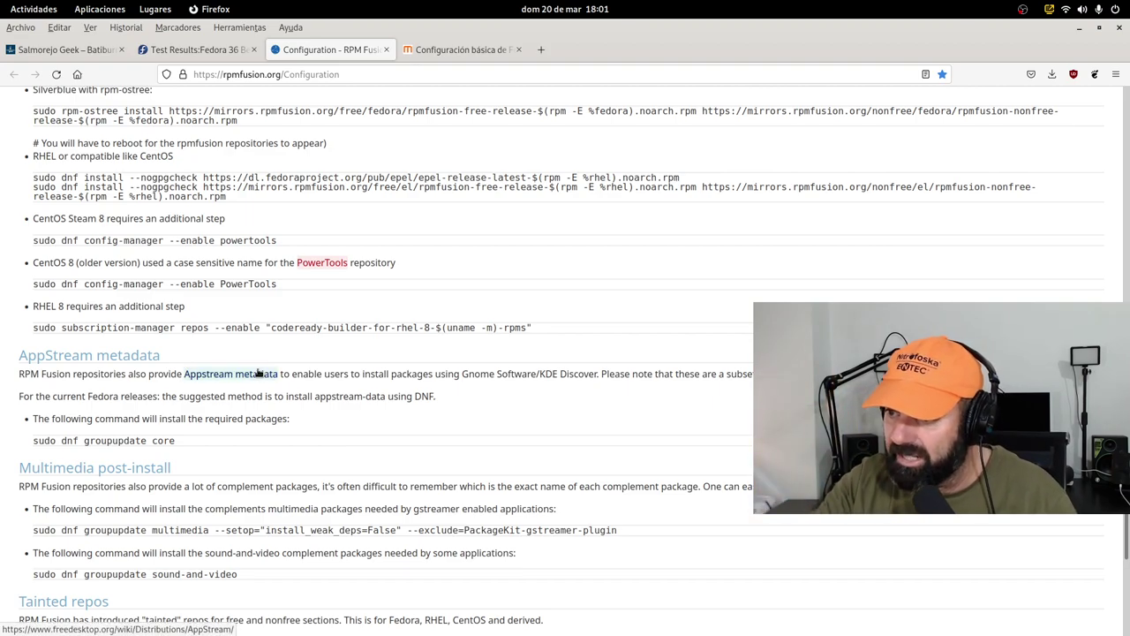
pyautogui.moveTo(205, 442); pyautogui.dragTo(21, 441)
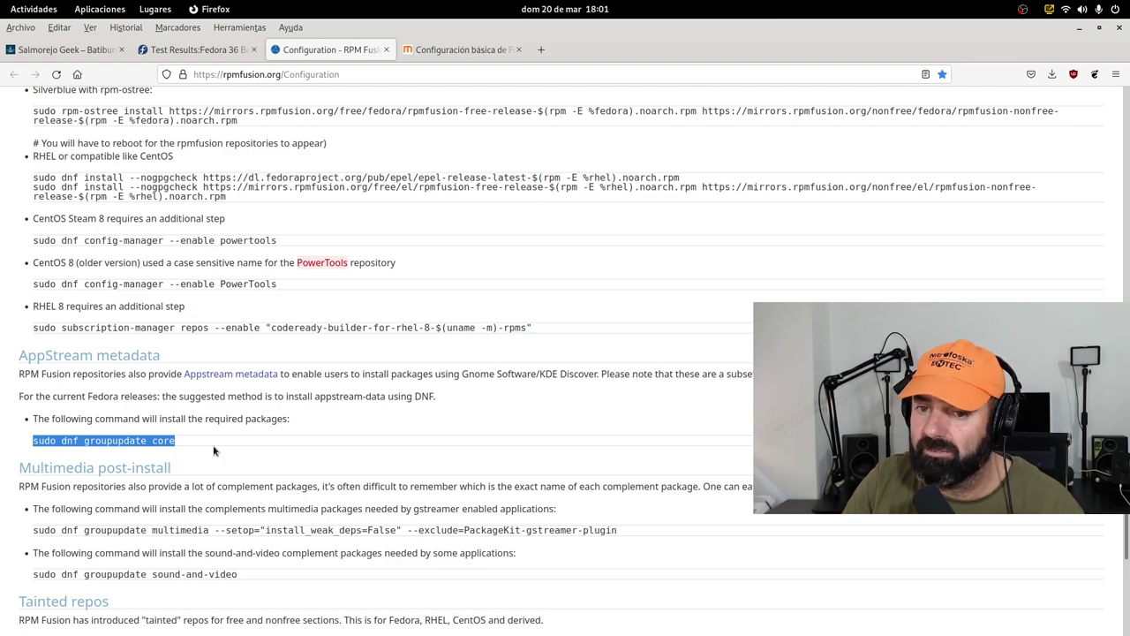
# Review the free and nonfree repository links and the command-line setup, and return to the AppStream metadata command
pyautogui.scroll(10, 212, 452)
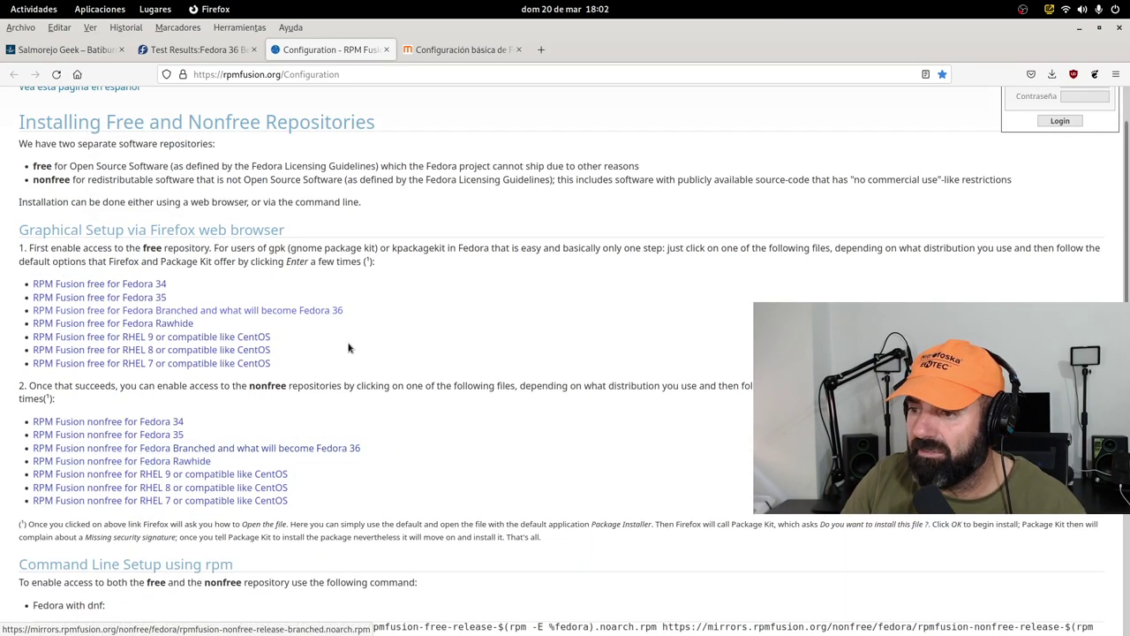
pyautogui.scroll(-2, 300, 349)
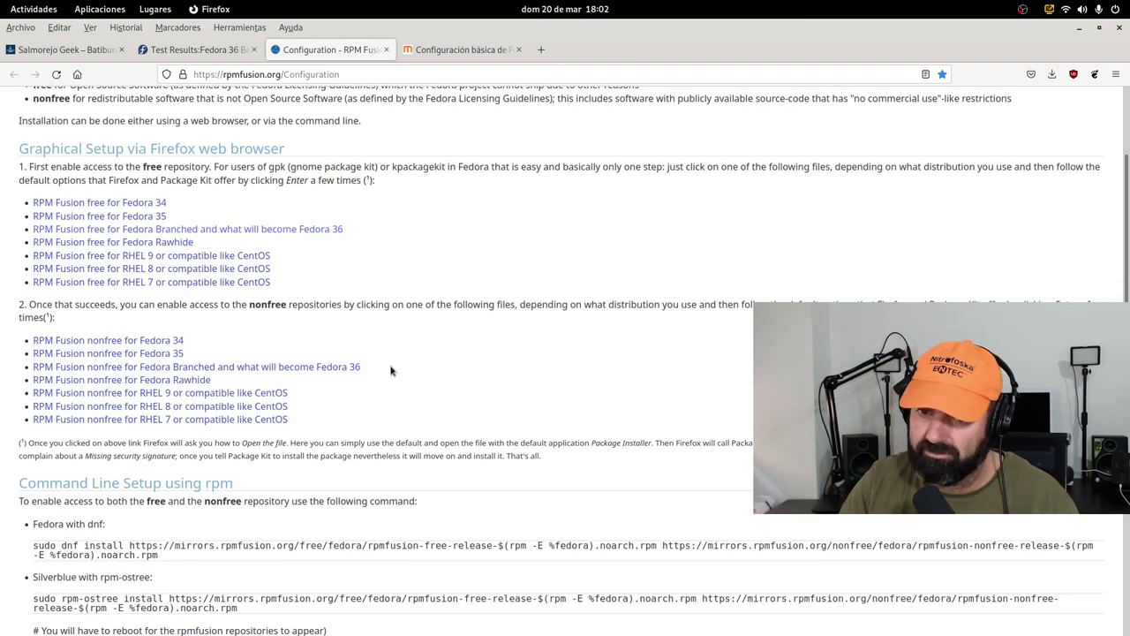
pyautogui.scroll(-4, 391, 369)
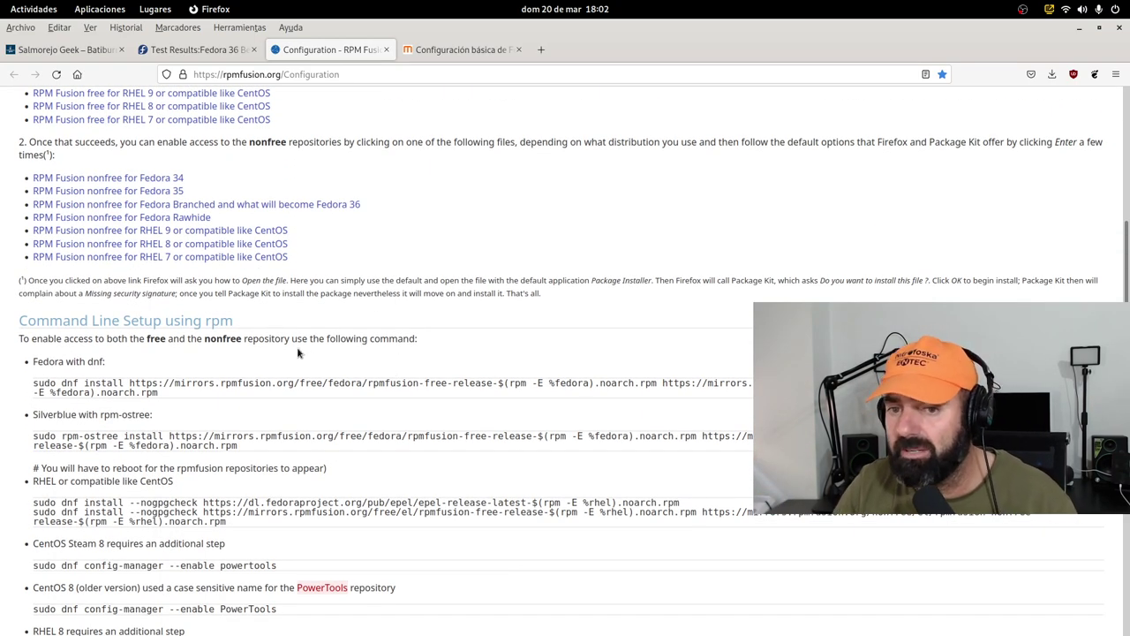
pyautogui.scroll(-7, 298, 354)
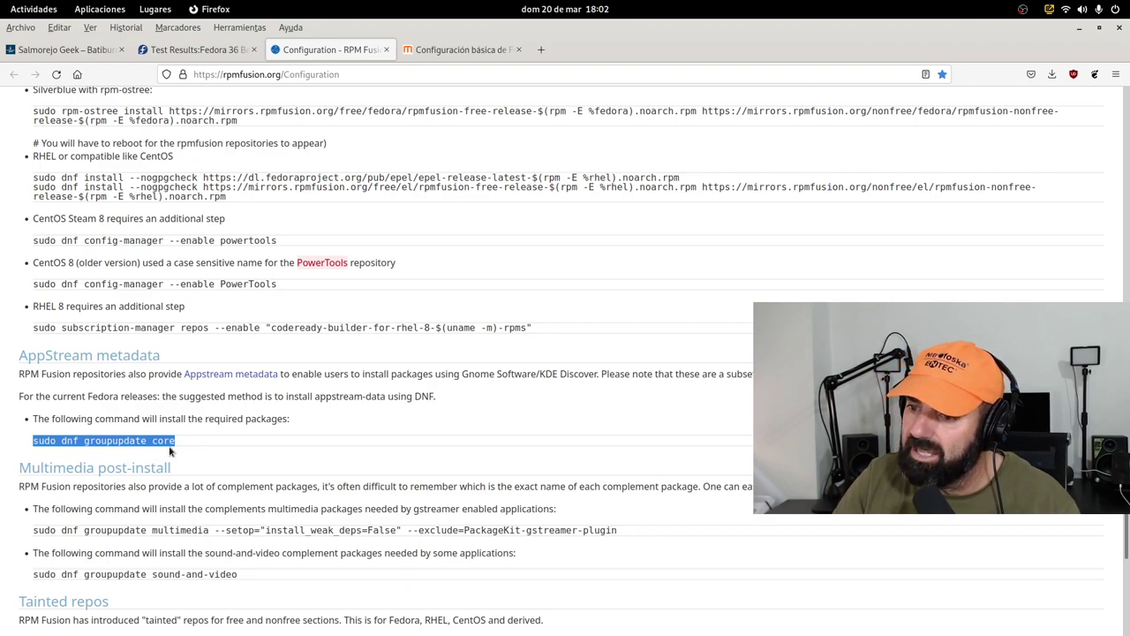
# Highlight the AppStream command "sudo dnf groupupdate core" and switch to the MuyLinux article "Configuración básica de Fedora 34 Workstation"
pyautogui.moveTo(189, 443); pyautogui.dragTo(33, 439)
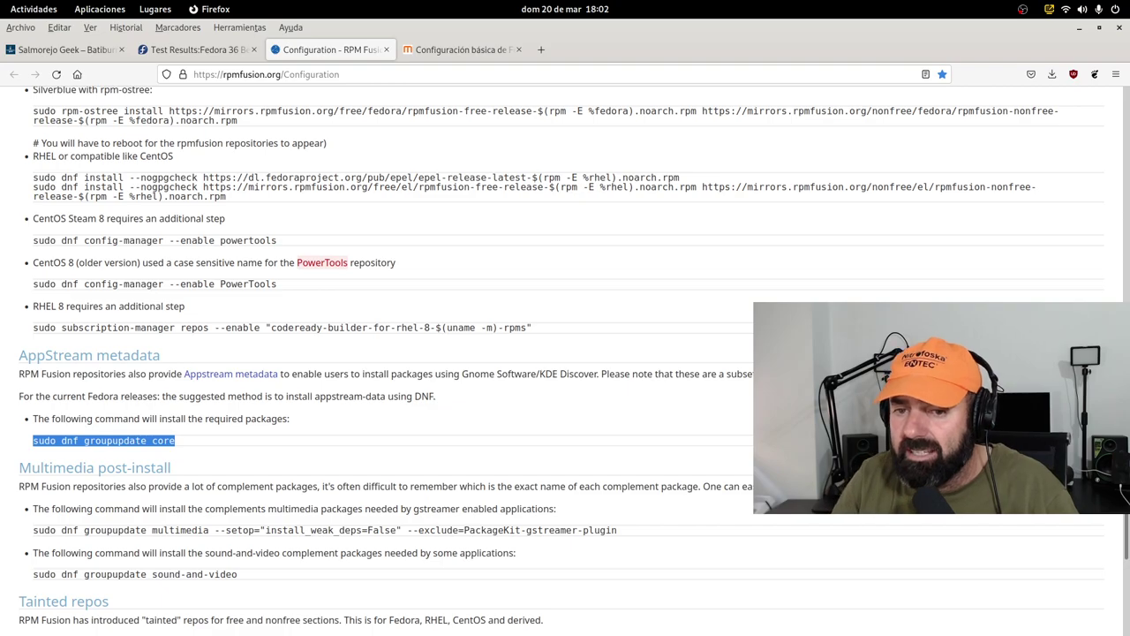
pyautogui.scroll(8, 434, 429)
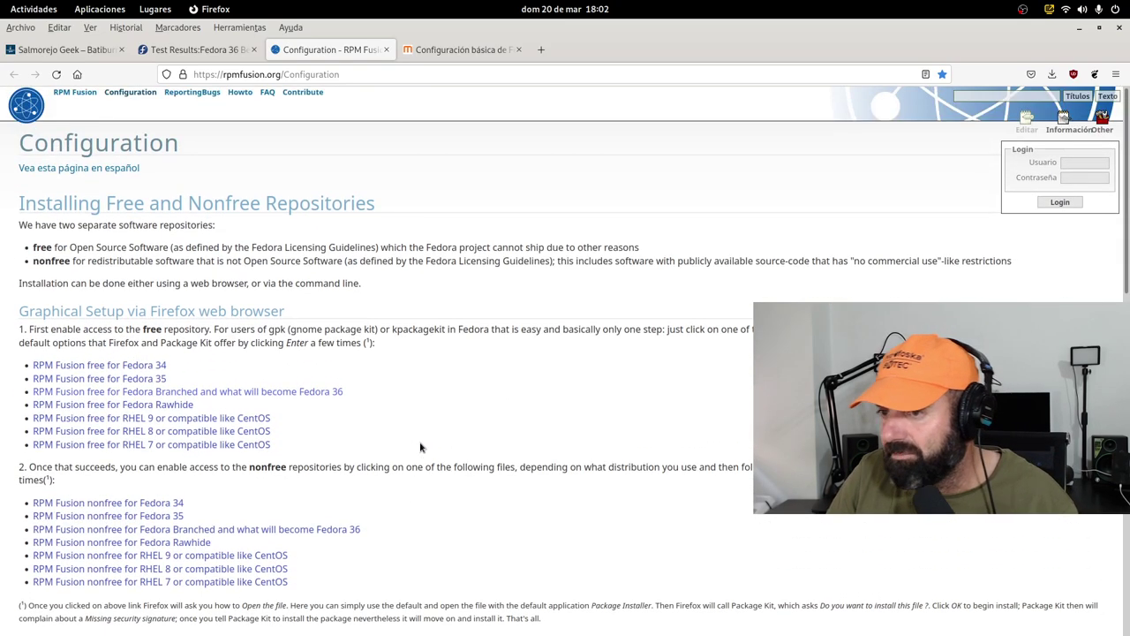
pyautogui.click(437, 50)
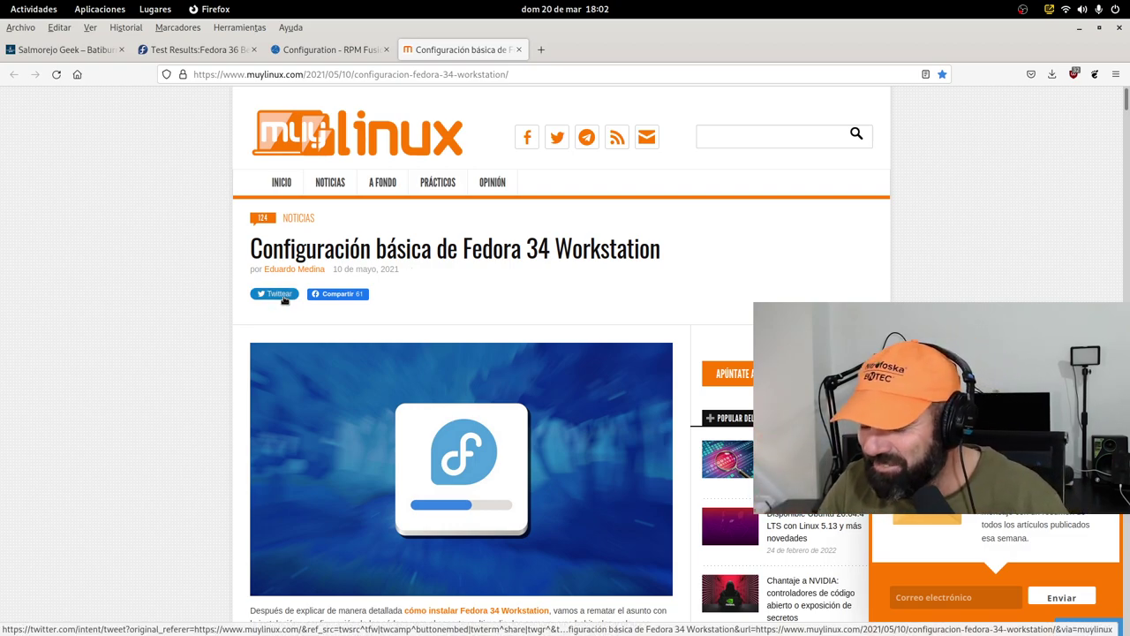
# Review the article's introduction and its sections on third-party repositories, RPMFusion, DNFDragora and Flathub
pyautogui.scroll(-3, 248, 318)
pyautogui.scroll(3, 150, 323)
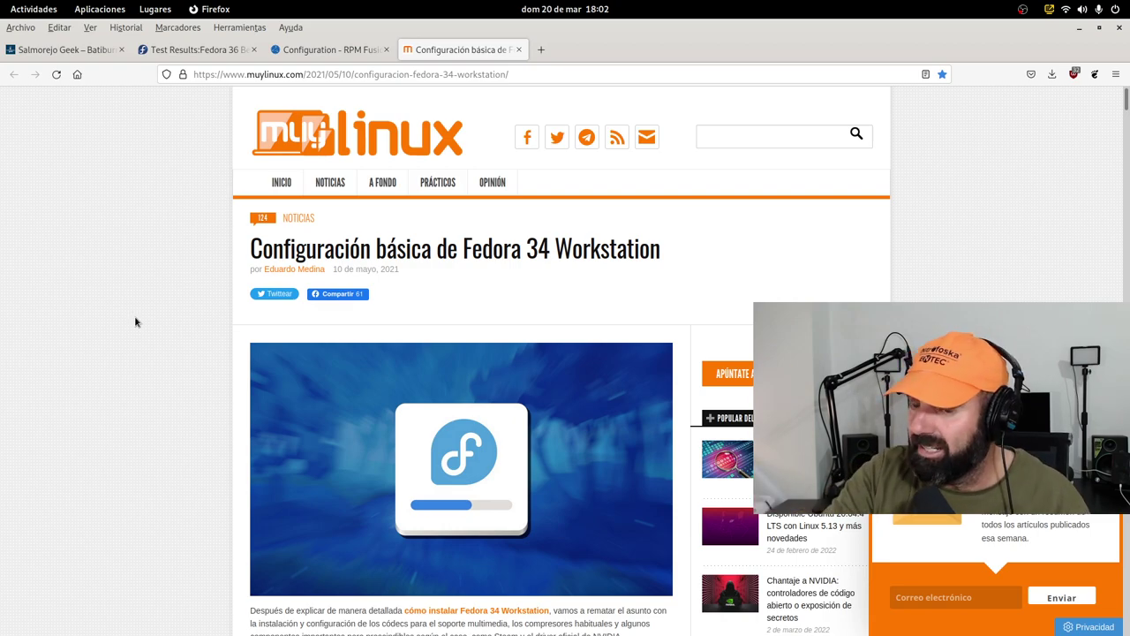
pyautogui.scroll(-3, 219, 321)
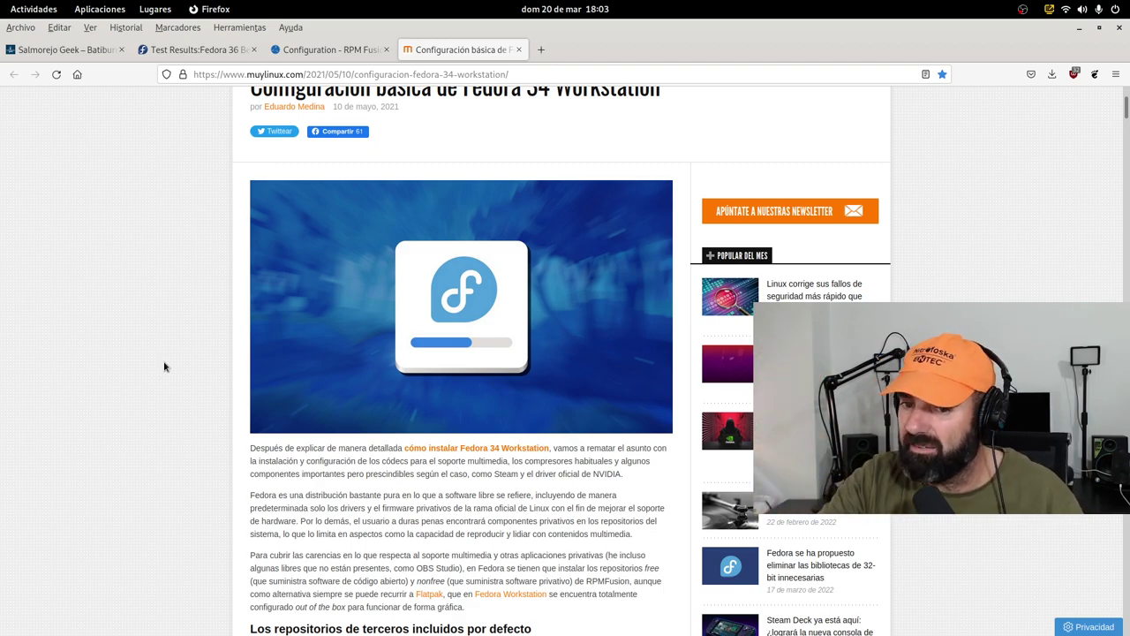
pyautogui.scroll(-6, 171, 360)
pyautogui.scroll(2, 342, 357)
pyautogui.scroll(3, 343, 358)
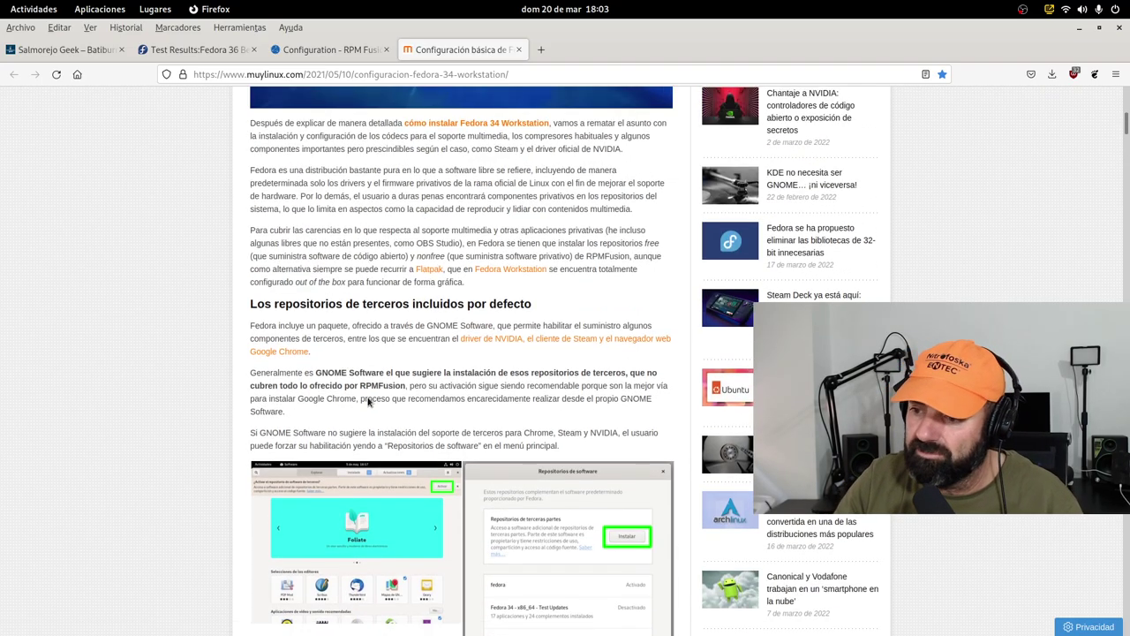
pyautogui.scroll(-3, 451, 509)
pyautogui.scroll(-8, 469, 445)
pyautogui.scroll(-15, 209, 301)
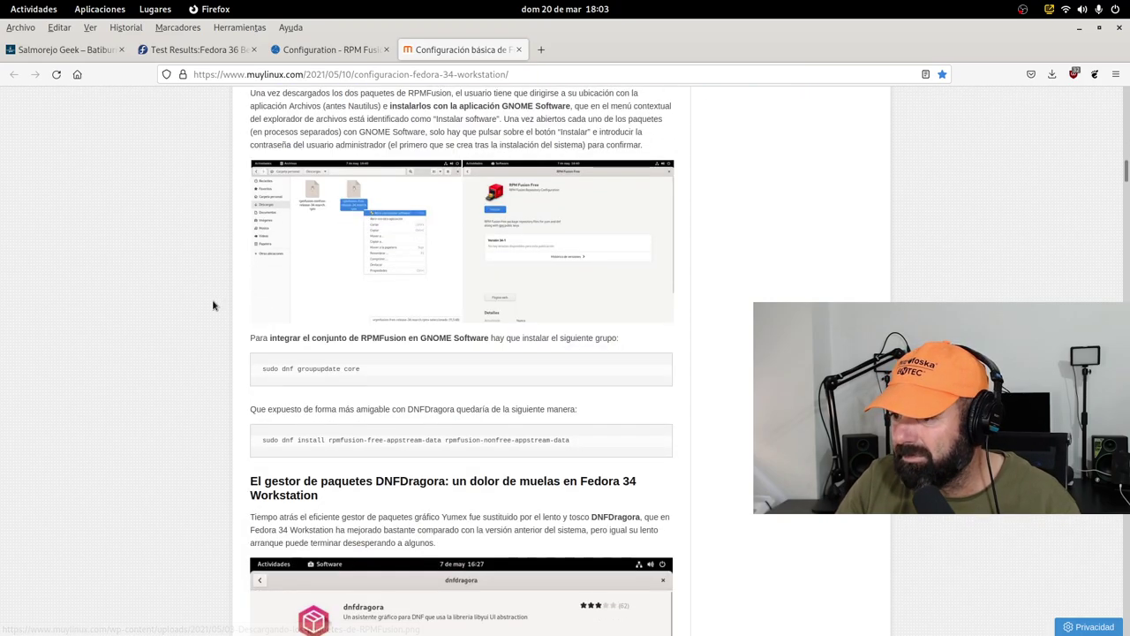
pyautogui.scroll(-15, 209, 300)
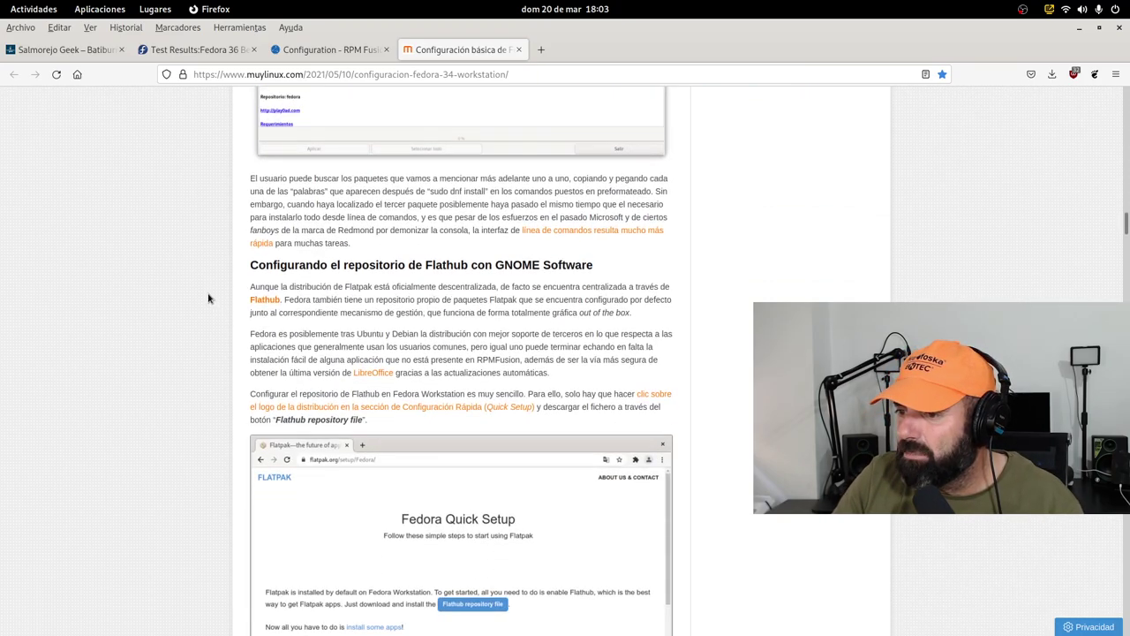
# Find the "Instalando códecs y compresores" section and highlight its GStreamer, 7Zip and UNRAR install command
pyautogui.scroll(-10, 209, 298)
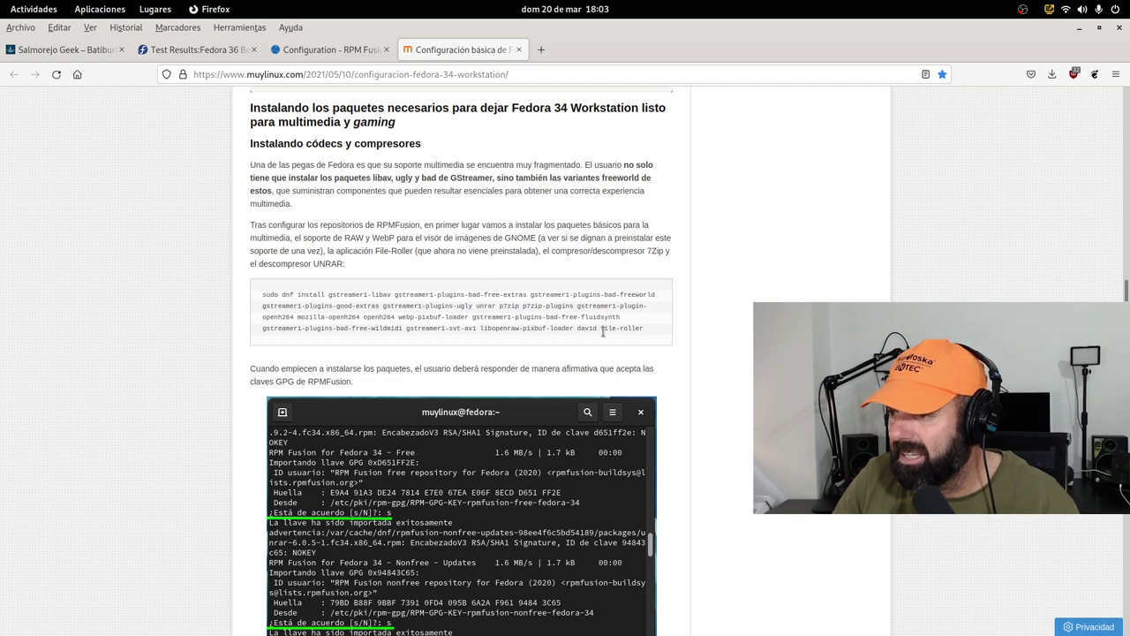
pyautogui.moveTo(647, 330); pyautogui.dragTo(238, 296)
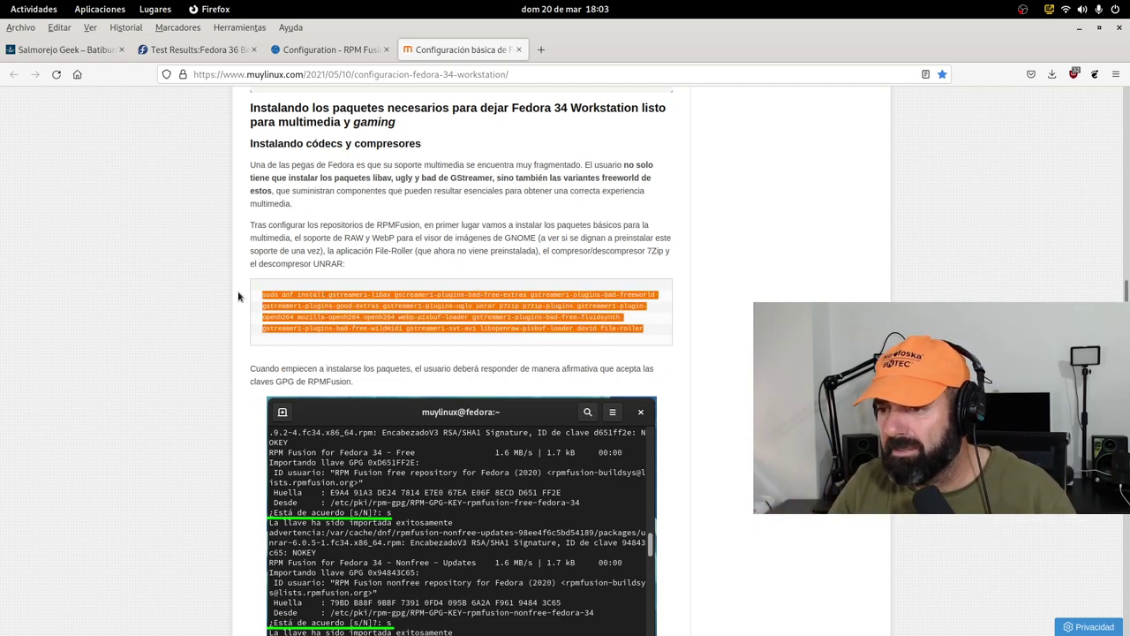
pyautogui.click(177, 293)
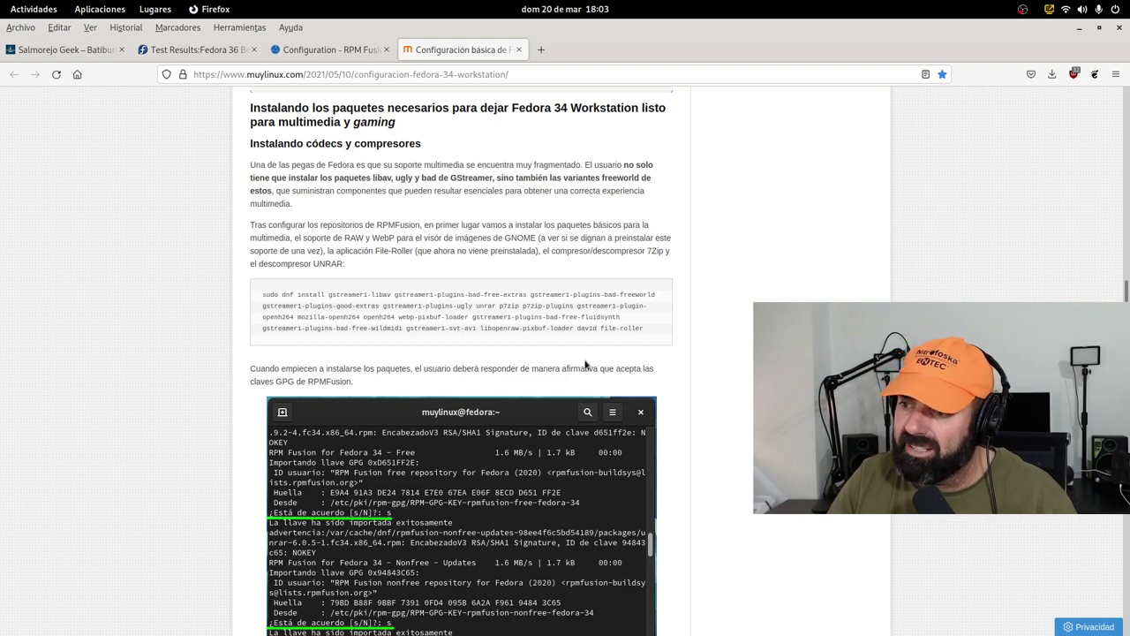
pyautogui.tripleClick(641, 328)
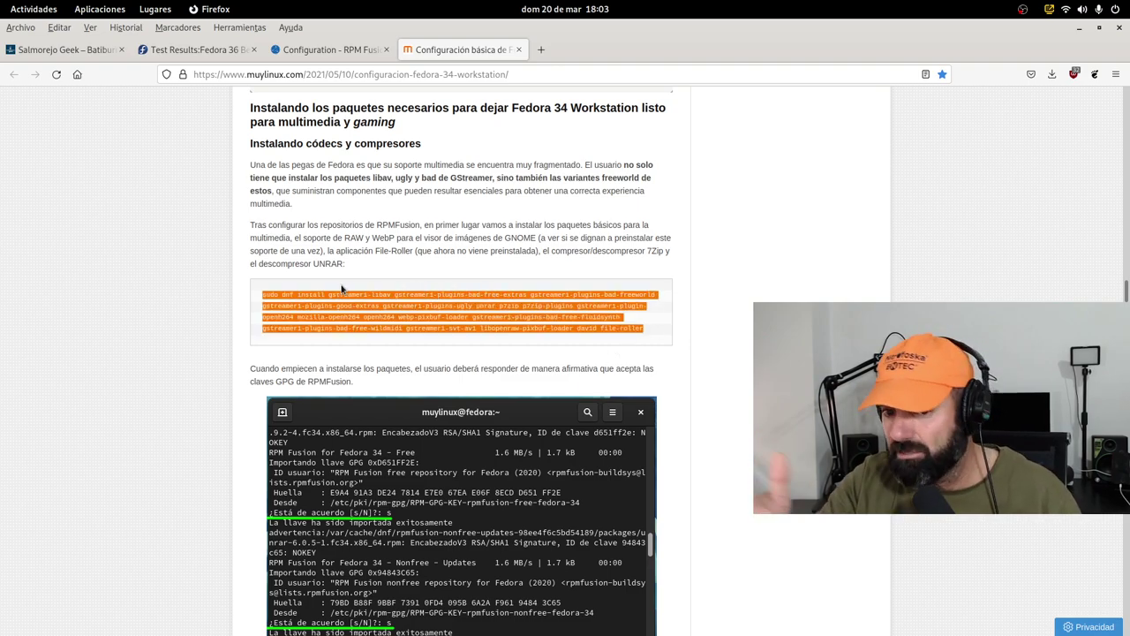
pyautogui.click(180, 323)
# Highlight in turn the install commands for Audacious, DeaDBeef and GStreamer VA-API support in the article
pyautogui.scroll(-3, 179, 325)
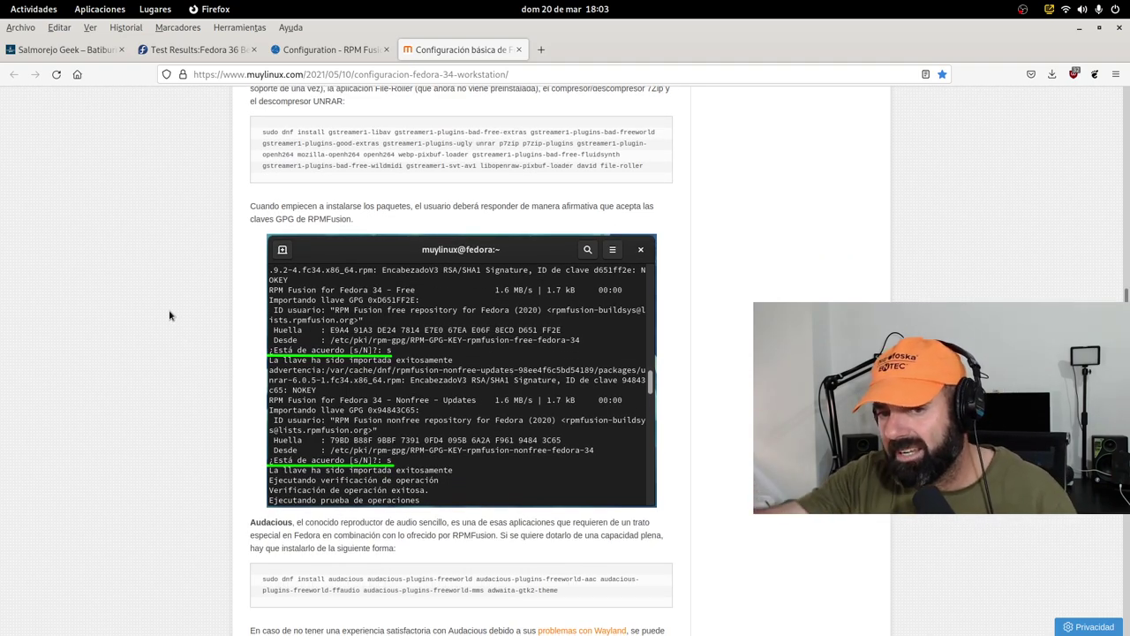
pyautogui.scroll(-3, 175, 318)
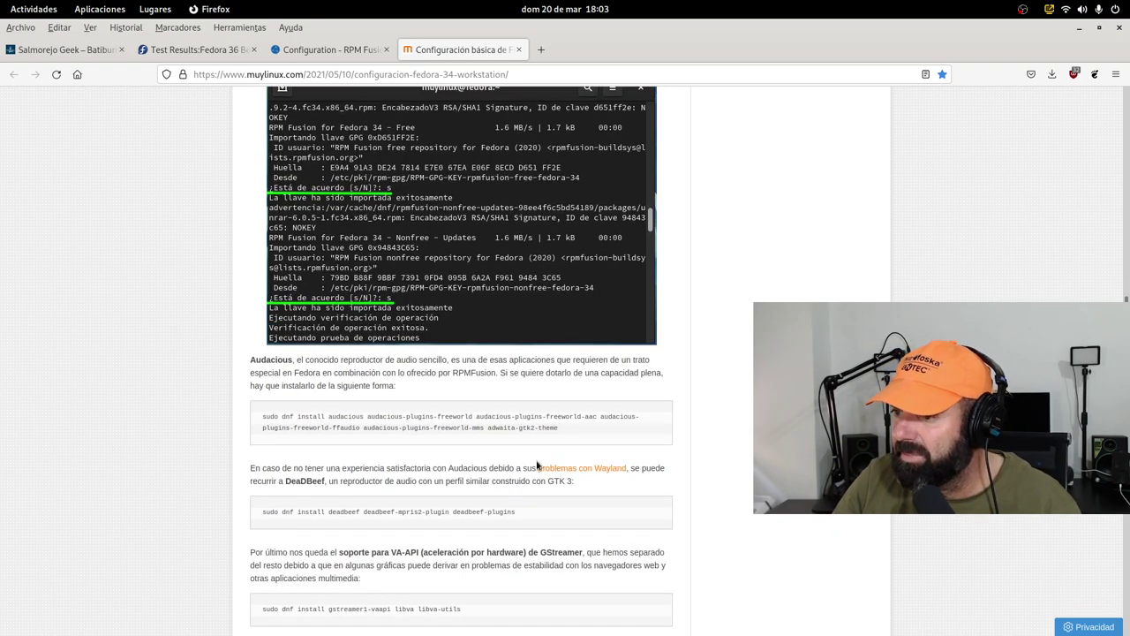
pyautogui.tripleClick(384, 412)
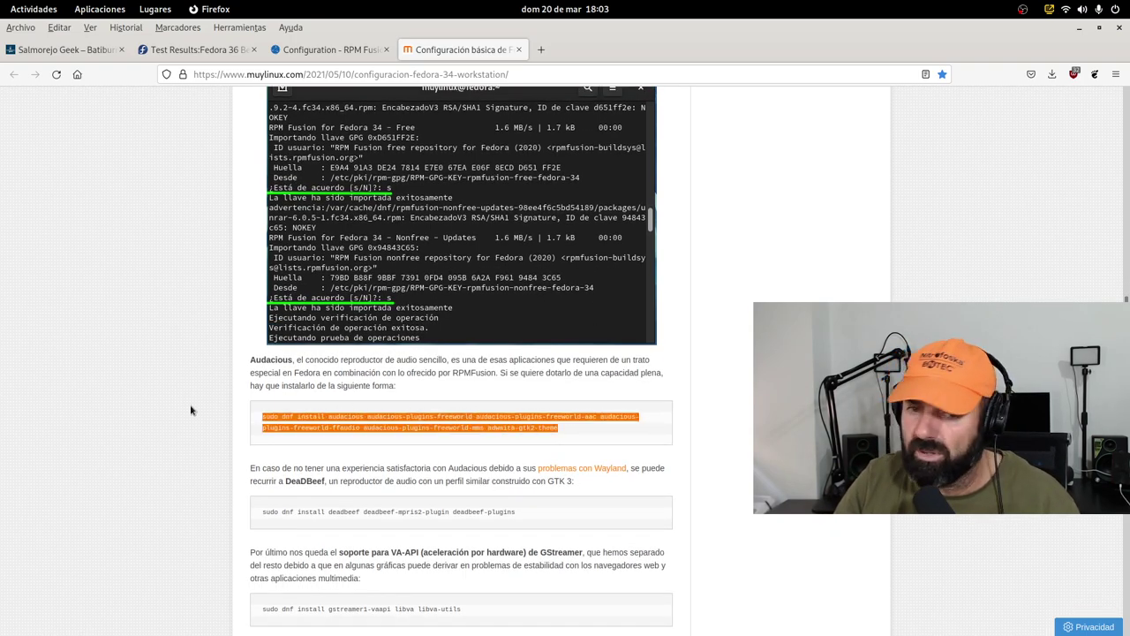
pyautogui.scroll(-4, 190, 410)
pyautogui.moveTo(592, 270); pyautogui.dragTo(246, 263)
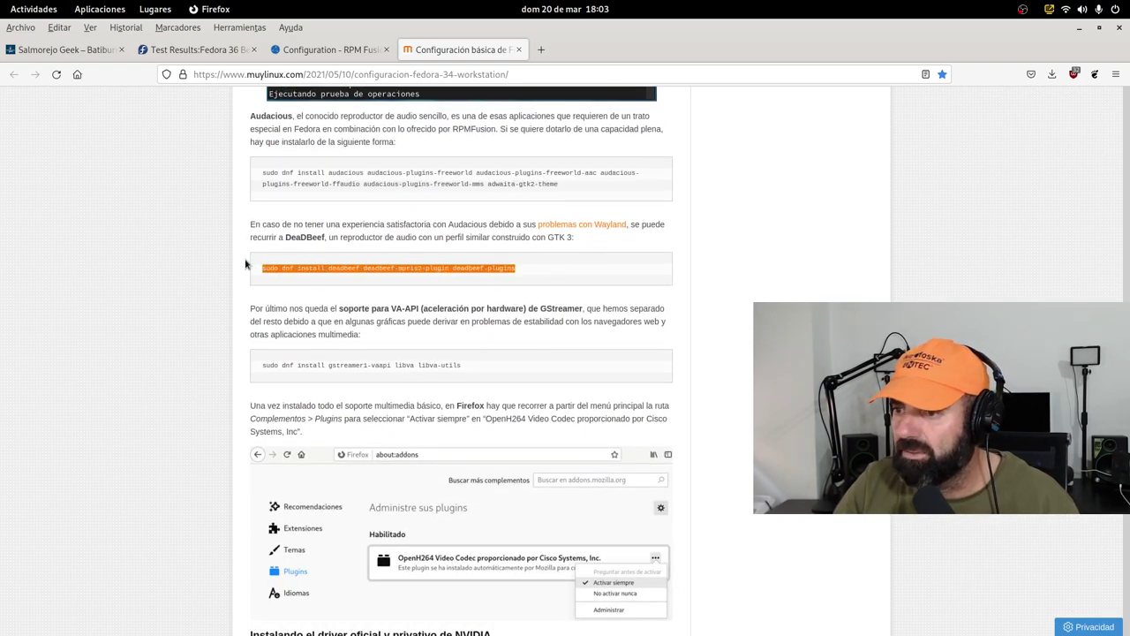
pyautogui.moveTo(465, 383); pyautogui.dragTo(262, 364)
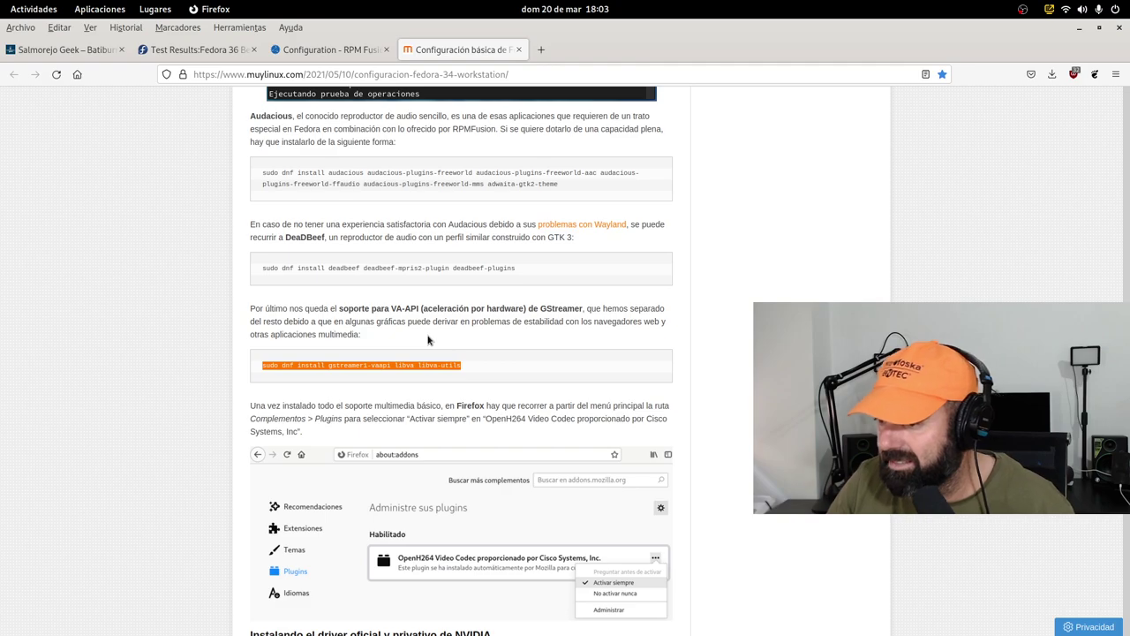
# Look past the NVIDIA driver section and highlight the Intel hardware acceleration command "sudo dnf install libva-intel-driver intel-media-driver libva libva-utils"
pyautogui.scroll(-5, 429, 340)
pyautogui.scroll(-6, 429, 341)
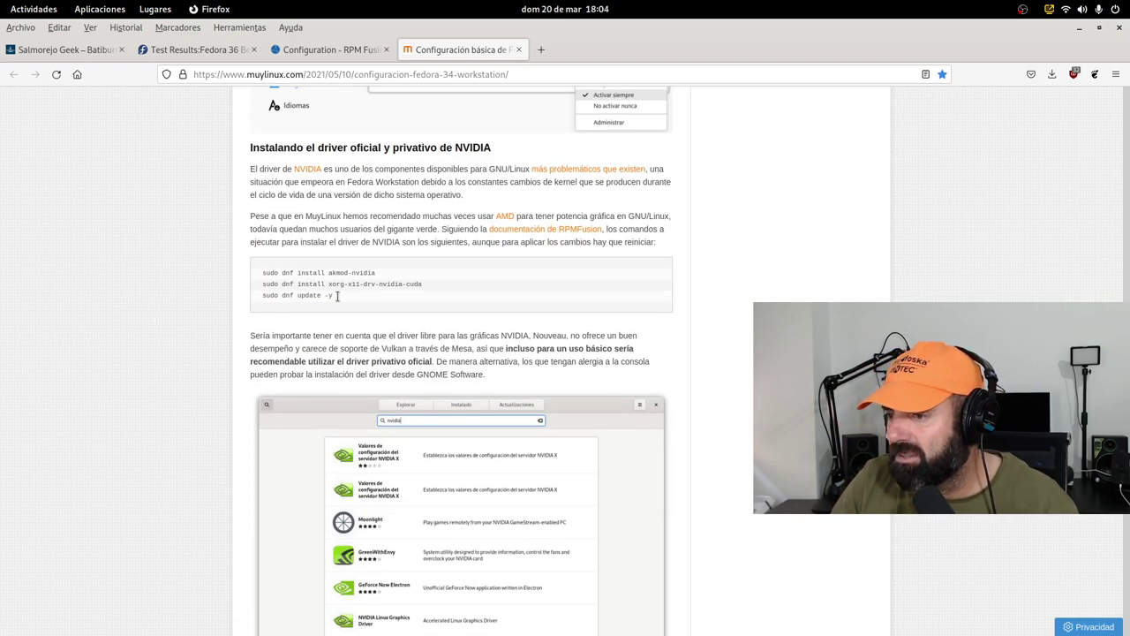
pyautogui.scroll(-5, 314, 339)
pyautogui.scroll(-5, 313, 338)
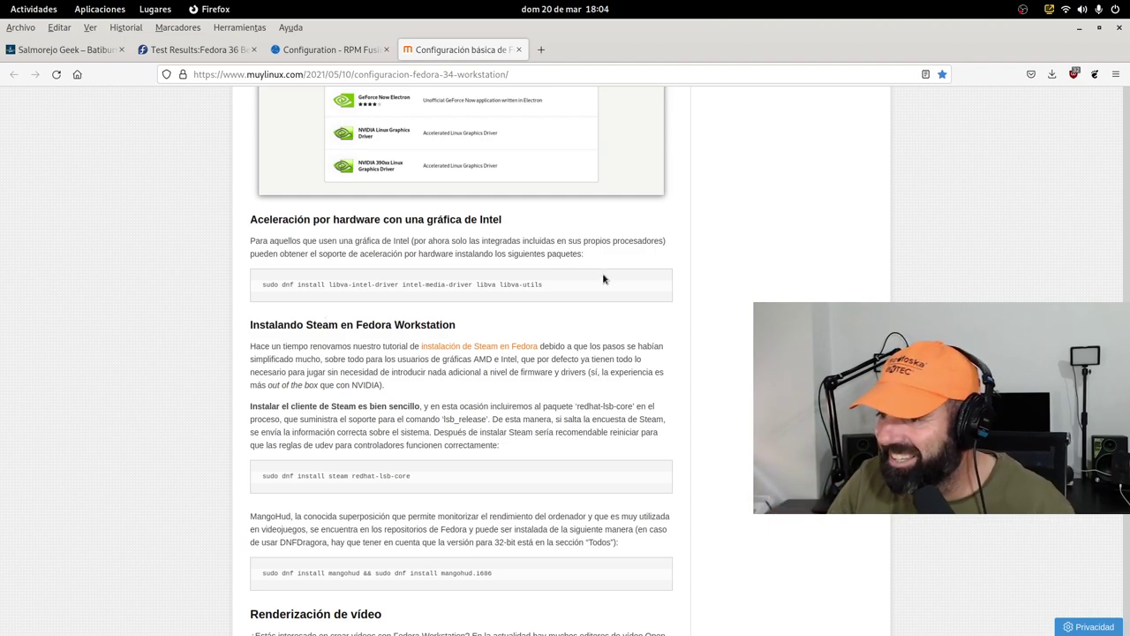
pyautogui.tripleClick(543, 285)
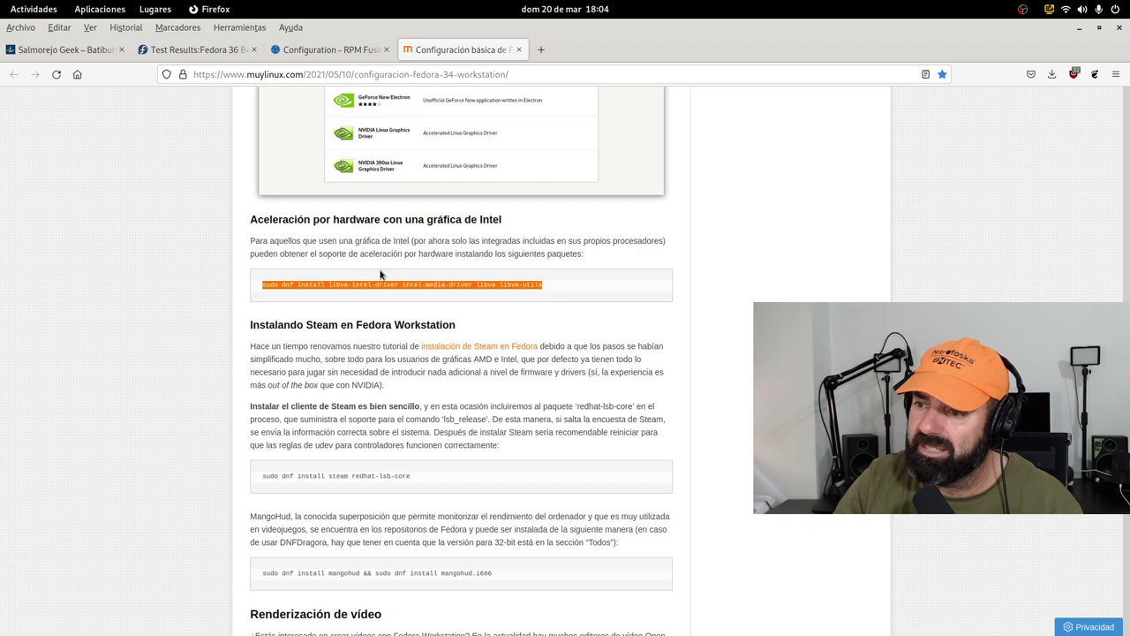
pyautogui.click(461, 307)
pyautogui.tripleClick(586, 290)
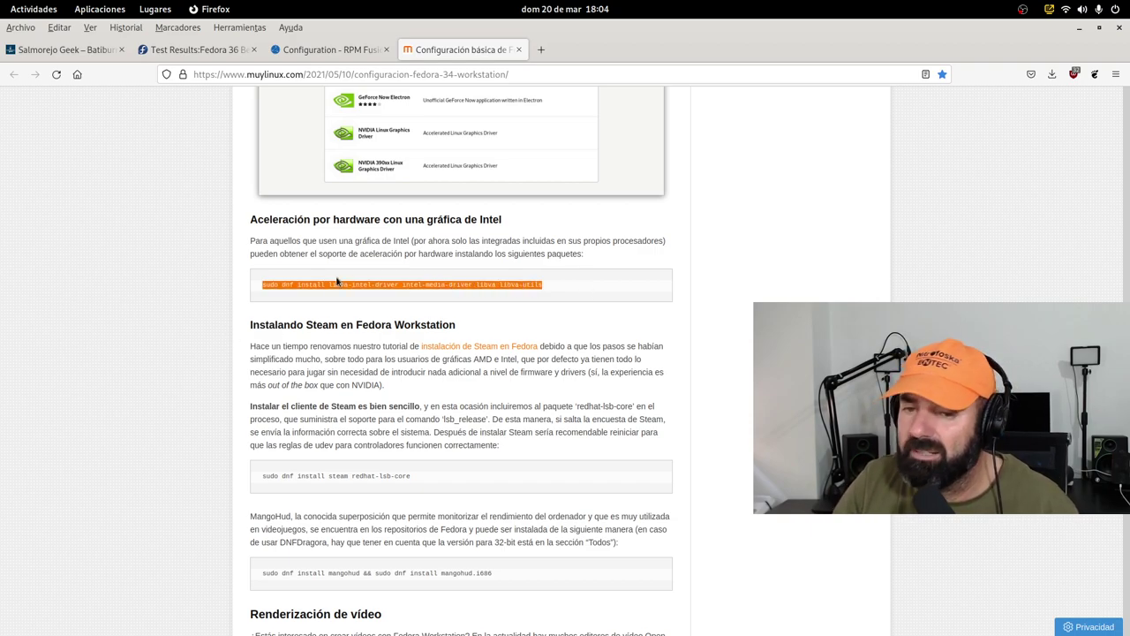
pyautogui.click(112, 380)
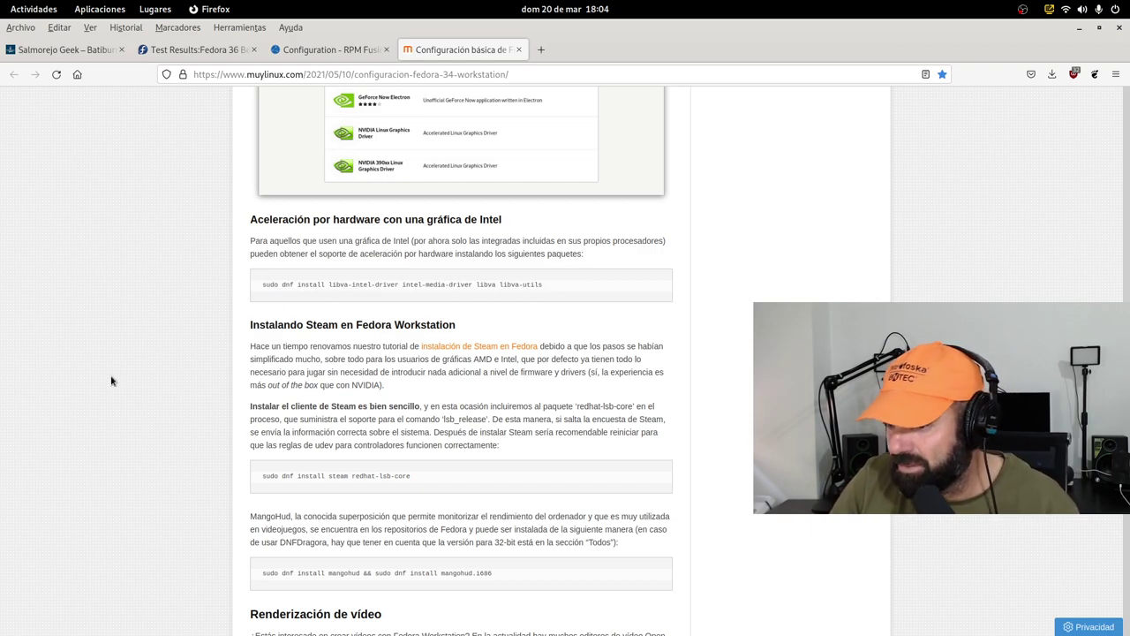
# Highlight the x264 and x265 install command under "Renderización de vídeo" and view the SELinux and firewall section
pyautogui.scroll(-5, 108, 376)
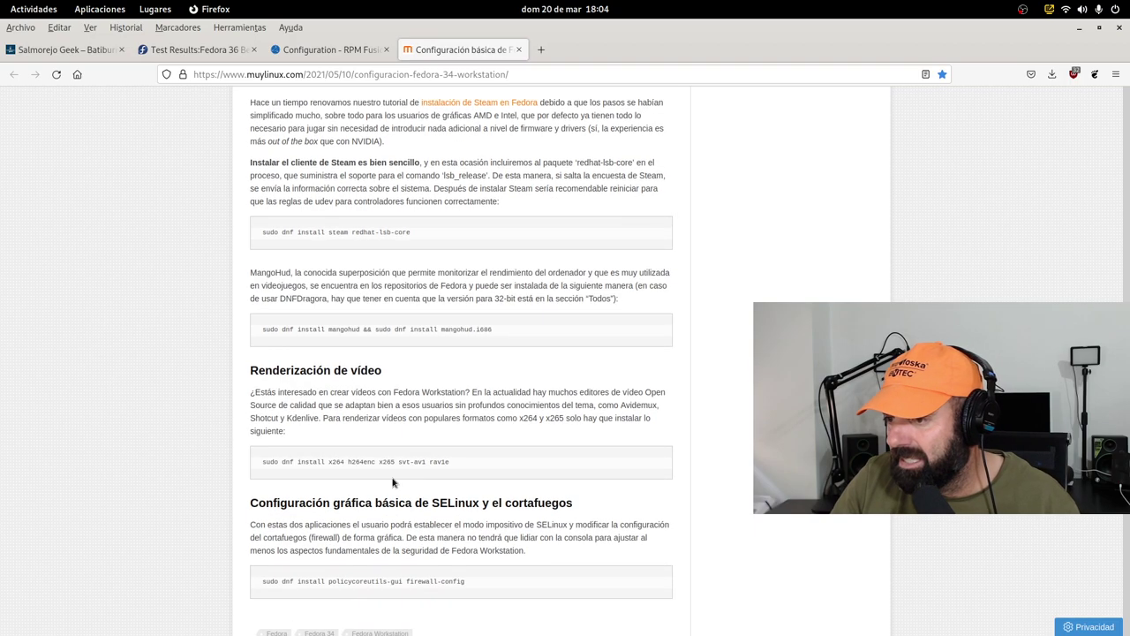
pyautogui.moveTo(450, 462); pyautogui.dragTo(305, 462)
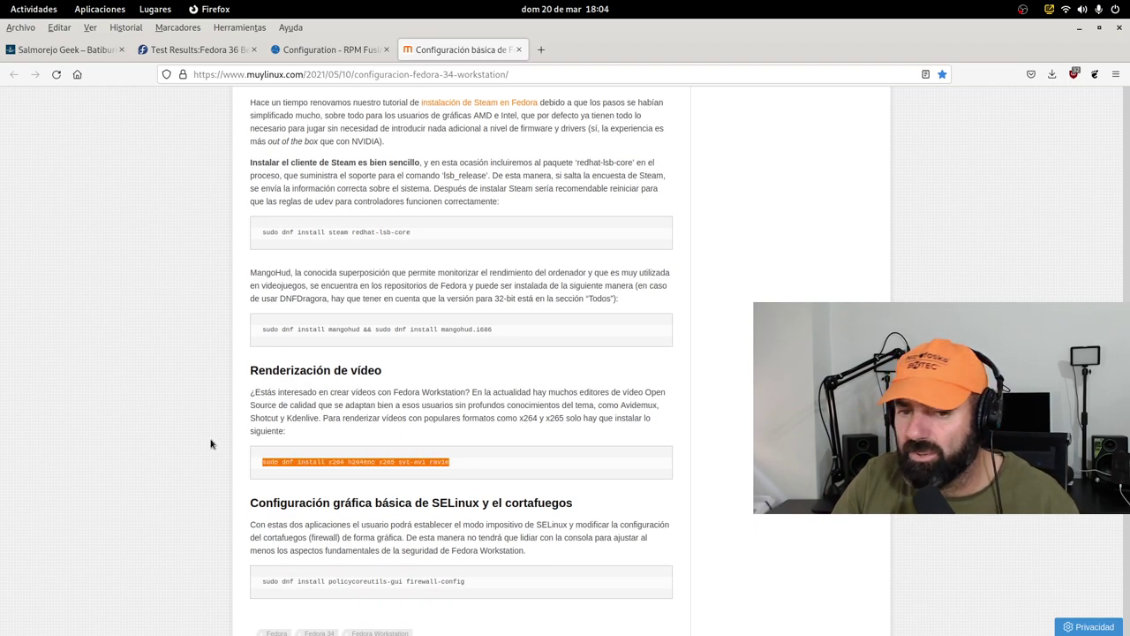
pyautogui.scroll(-3, 137, 428)
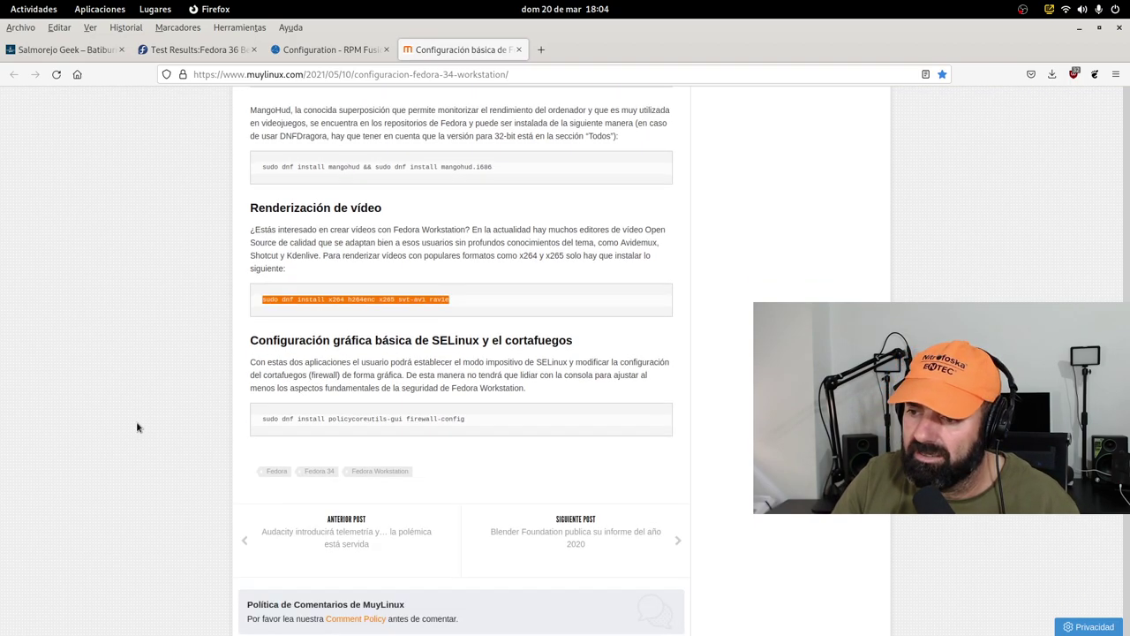
# Return to the start of the article and review its DNFDragora and RPMFusion repository sections again
pyautogui.scroll(15, 137, 427)
pyautogui.scroll(20, 135, 427)
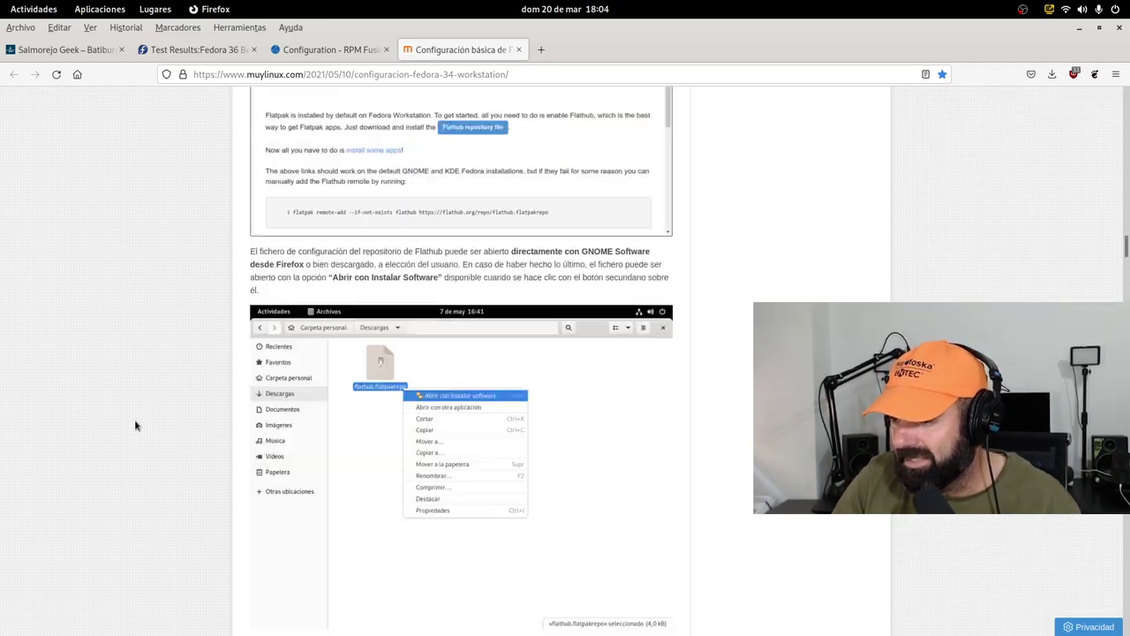
pyautogui.scroll(1, 135, 426)
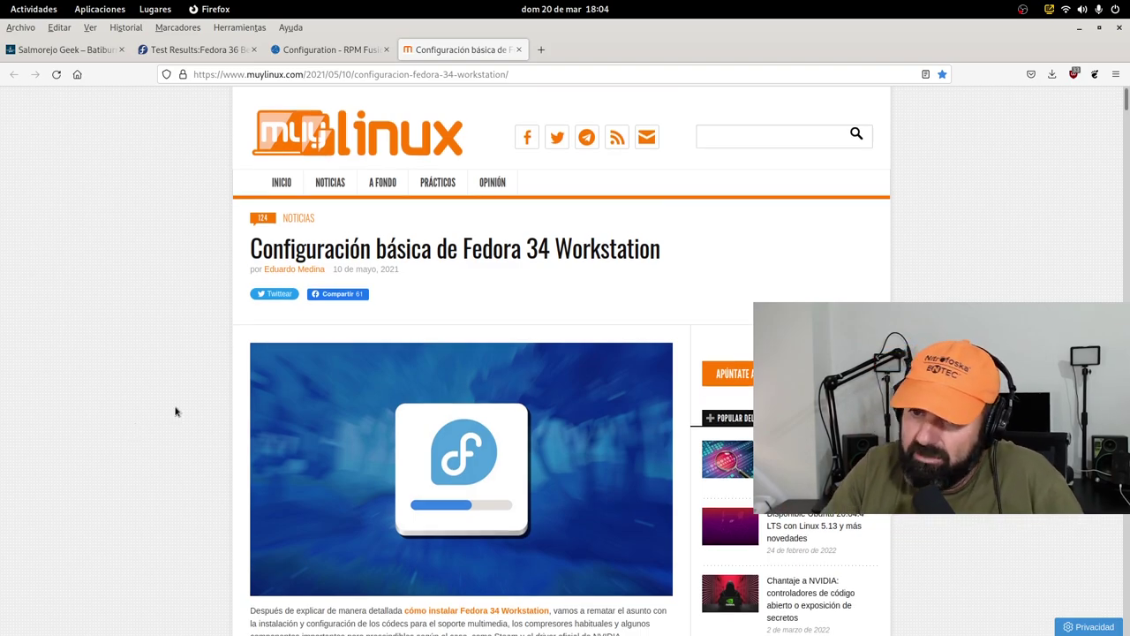
pyautogui.scroll(-12, 172, 411)
pyautogui.scroll(-10, 360, 333)
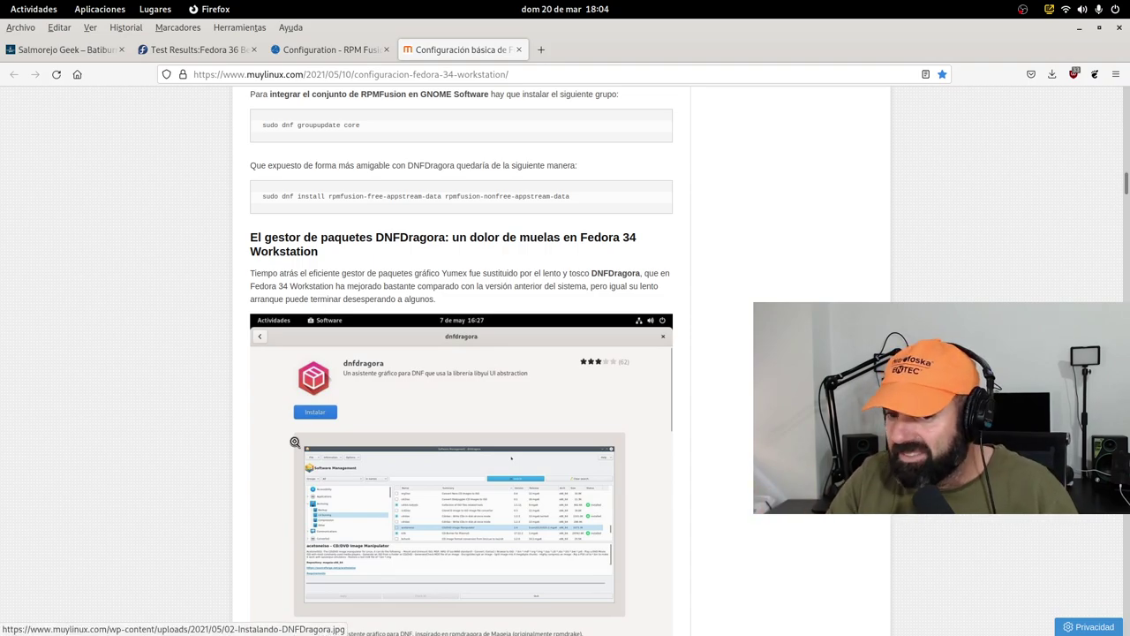
pyautogui.scroll(10, 295, 442)
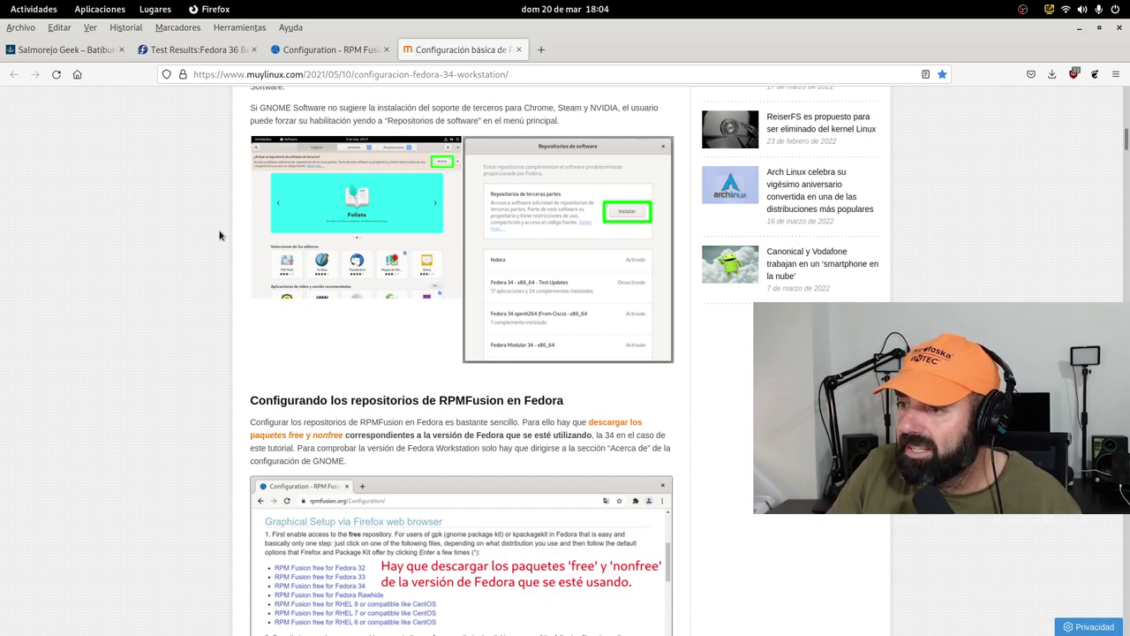
# Minimize Firefox and close the Archivos window showing the Descargas folder, leaving the desktop clear
pyautogui.click(1078, 29)
pyautogui.click(554, 331)
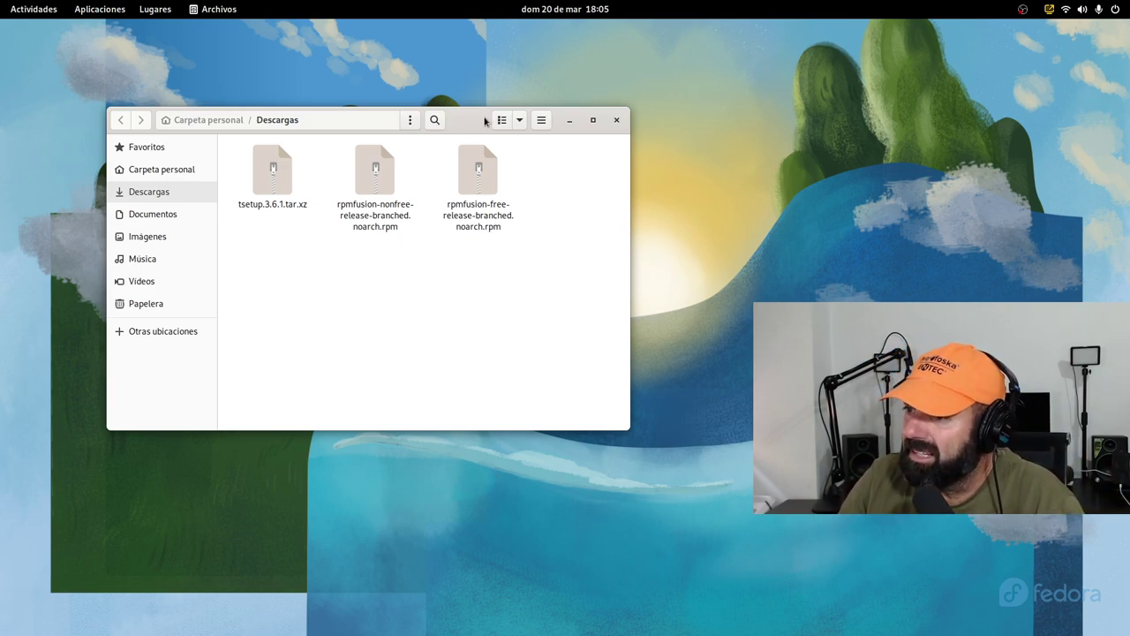
pyautogui.moveTo(470, 115); pyautogui.dragTo(467, 59)
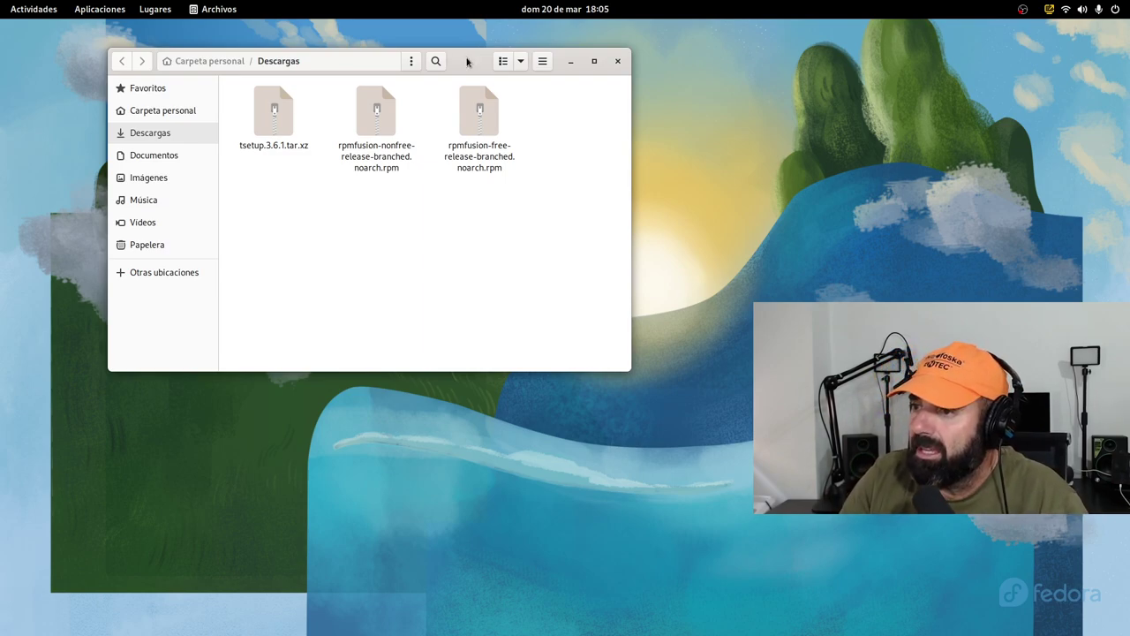
pyautogui.moveTo(472, 61); pyautogui.dragTo(489, 97)
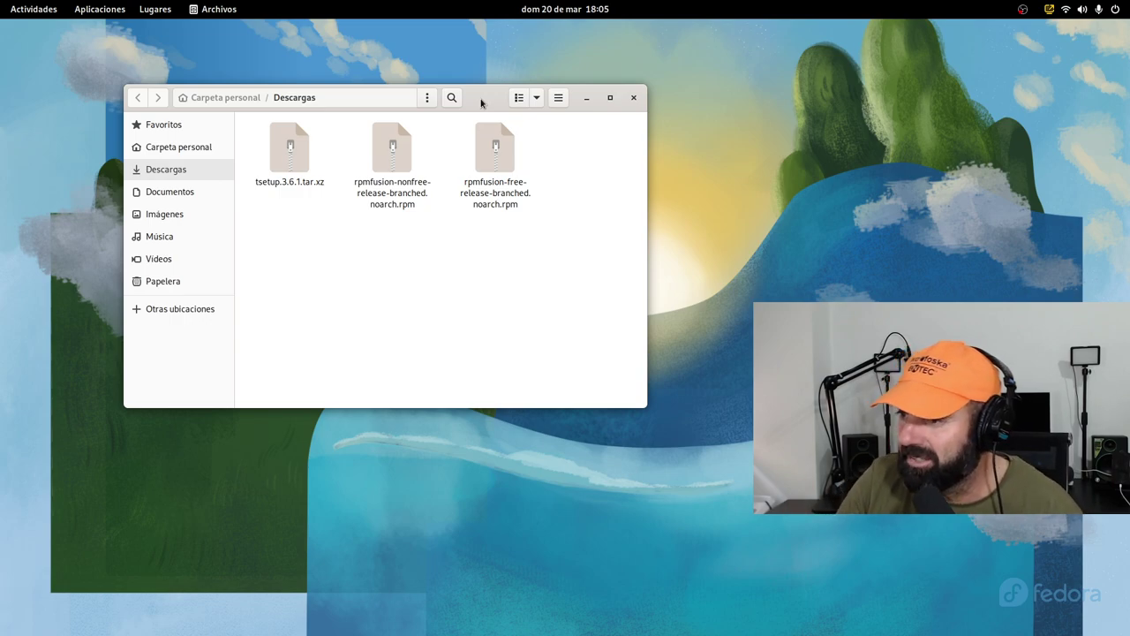
pyautogui.click(633, 97)
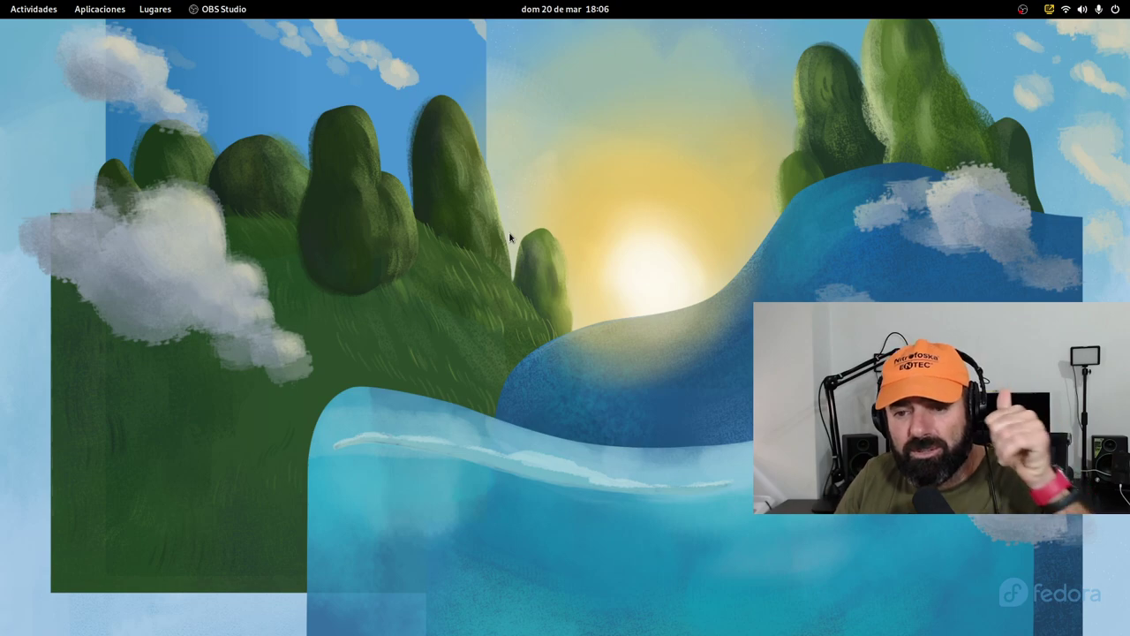